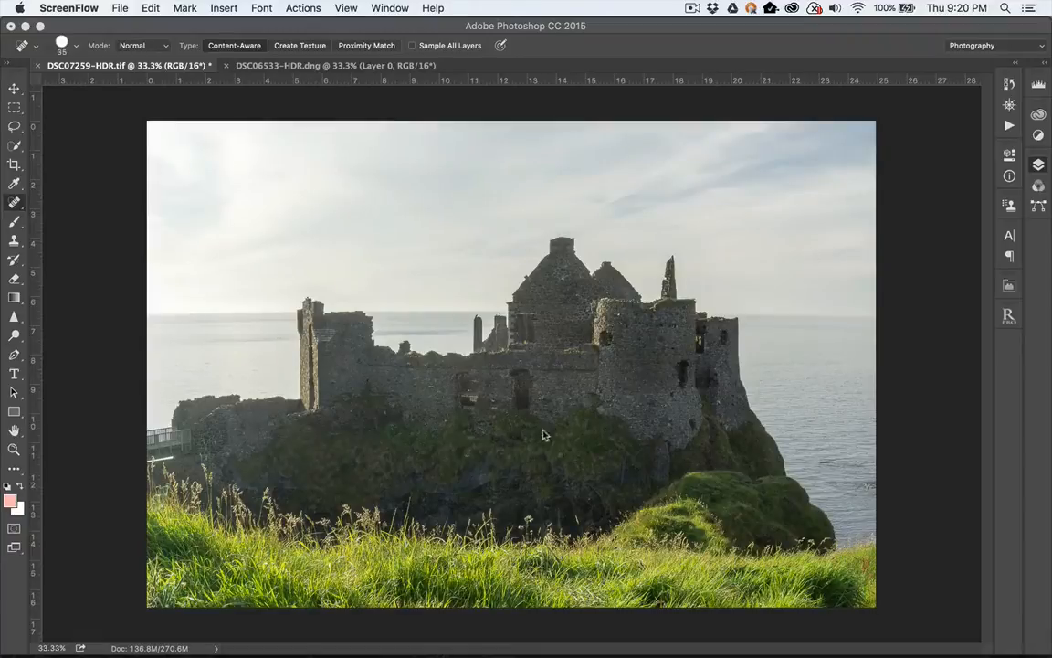
Compare the castle photo with and without the Viveza 2 layer by toggling that layer's visibility.
{"action": "left_click", "coordinate": [1039, 167]}
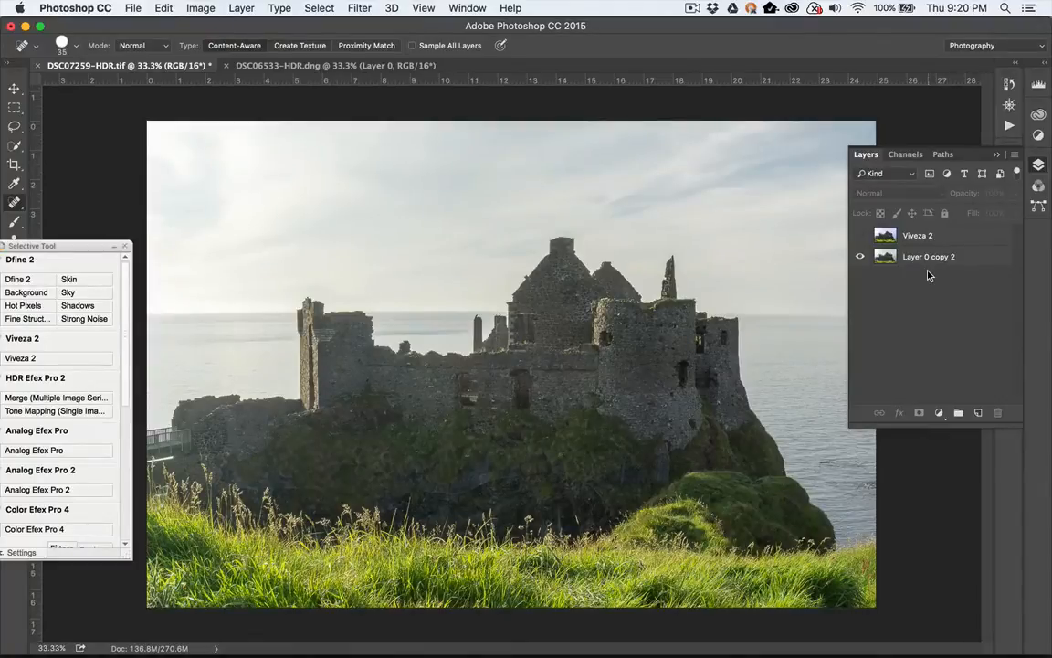
{"action": "left_click", "coordinate": [859, 236]}
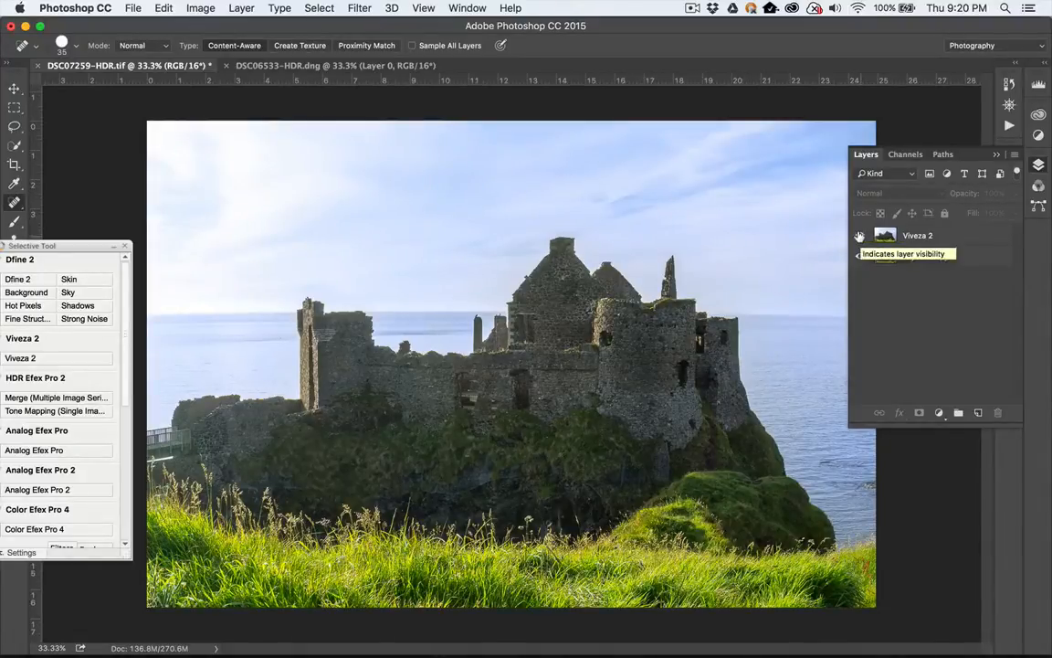
{"action": "left_click", "coordinate": [860, 237]}
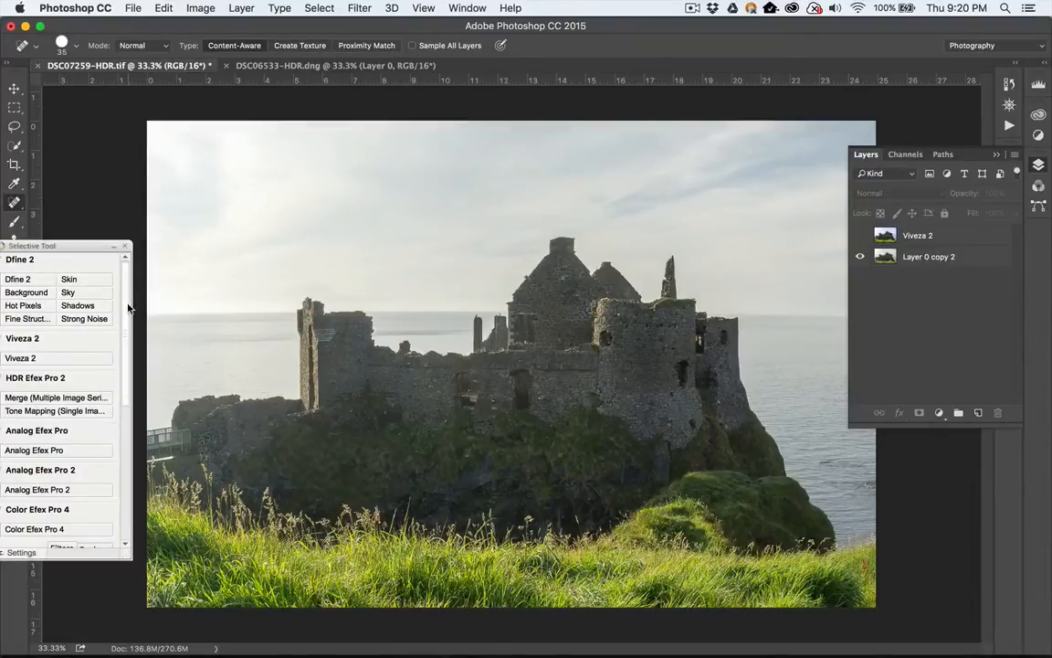
{"action": "left_click_drag", "start_coordinate": [125, 309], "coordinate": [124, 328]}
{"action": "scroll", "coordinate": [108, 346], "scroll_direction": "down", "scroll_amount": 5}
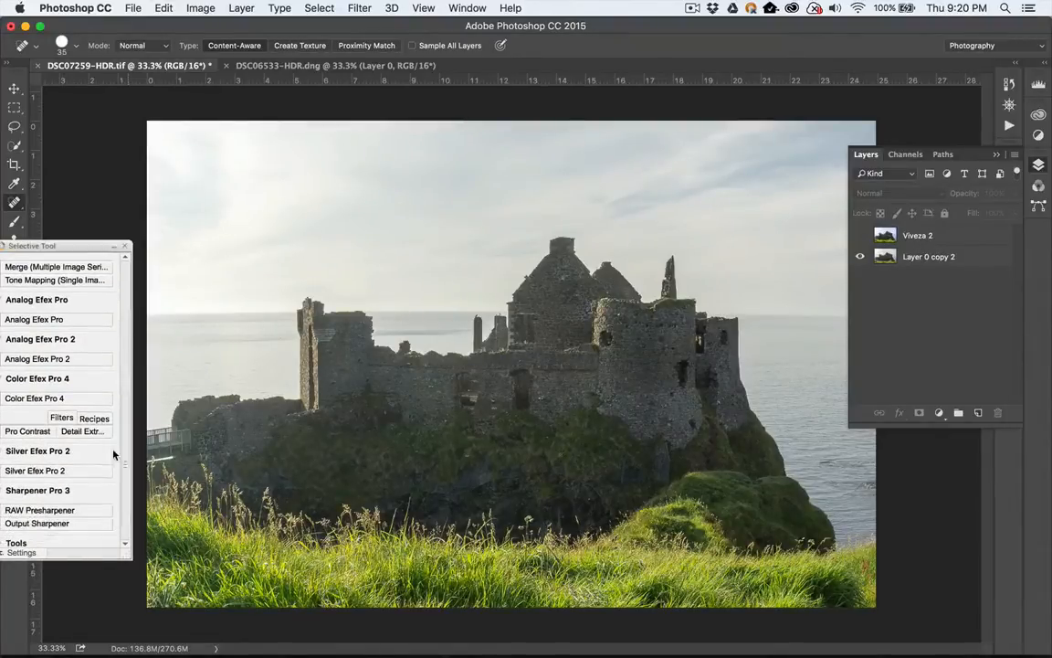
{"action": "left_click", "coordinate": [46, 469]}
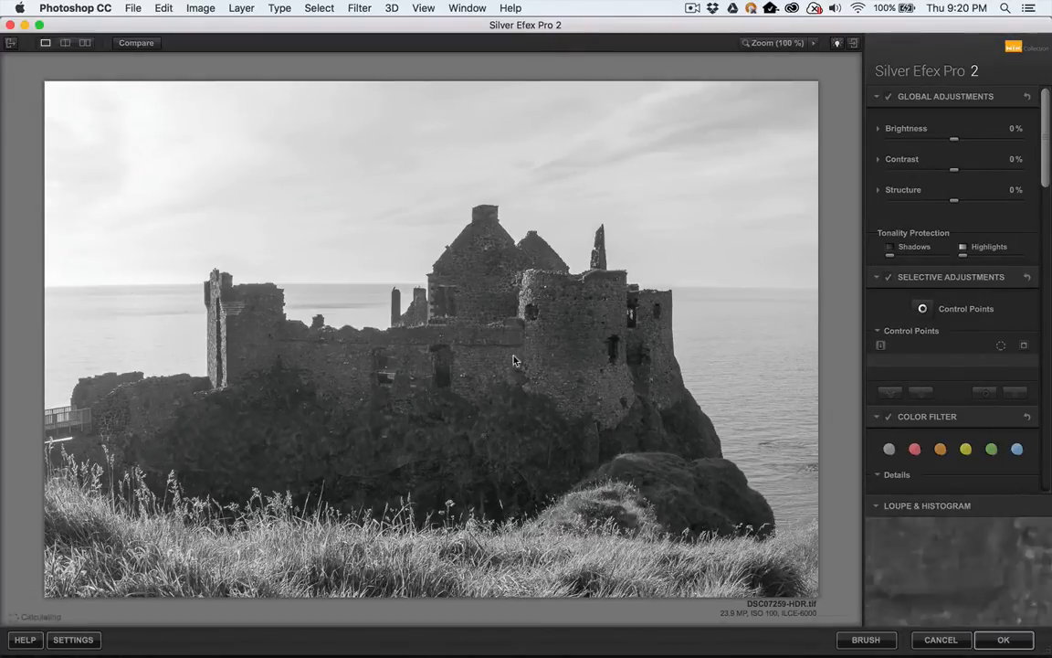
{"action": "left_click", "coordinate": [12, 43]}
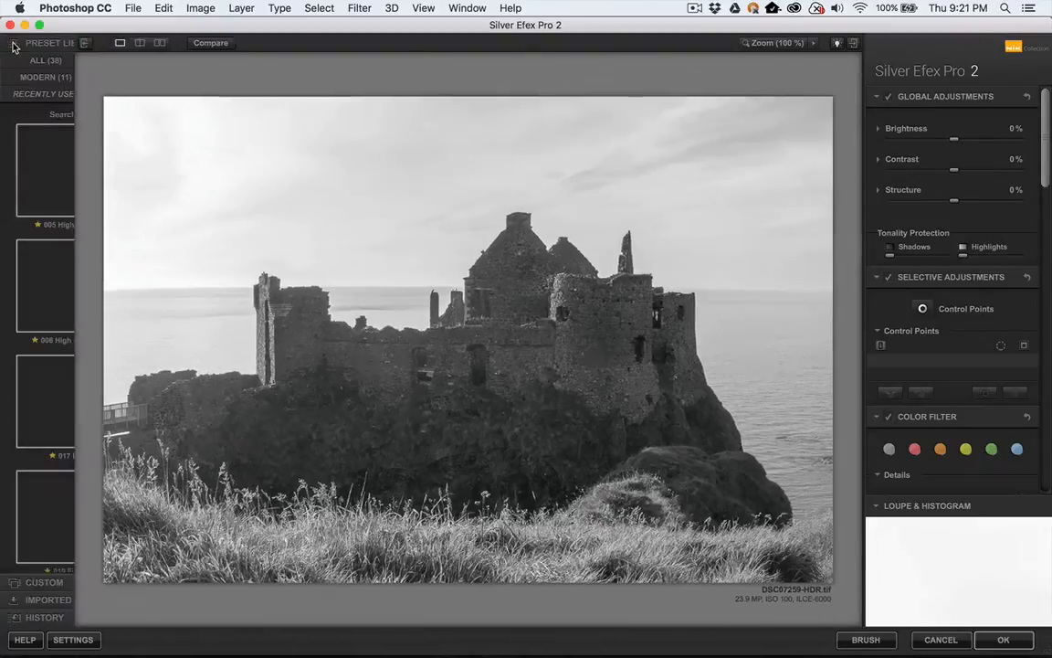
{"action": "left_click", "coordinate": [101, 179]}
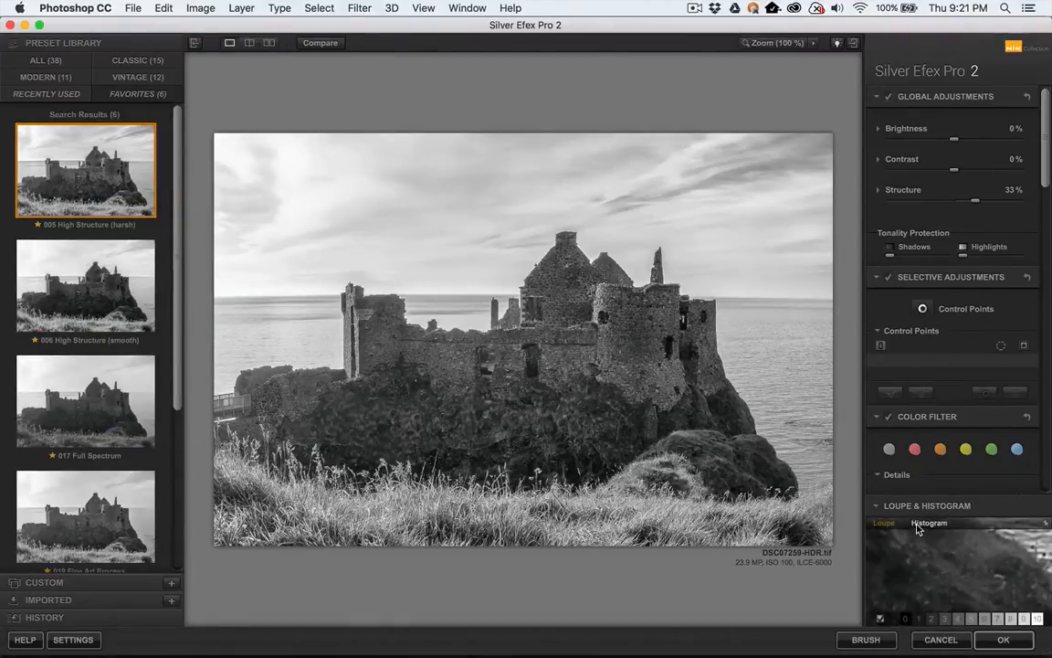
{"action": "left_click", "coordinate": [918, 526]}
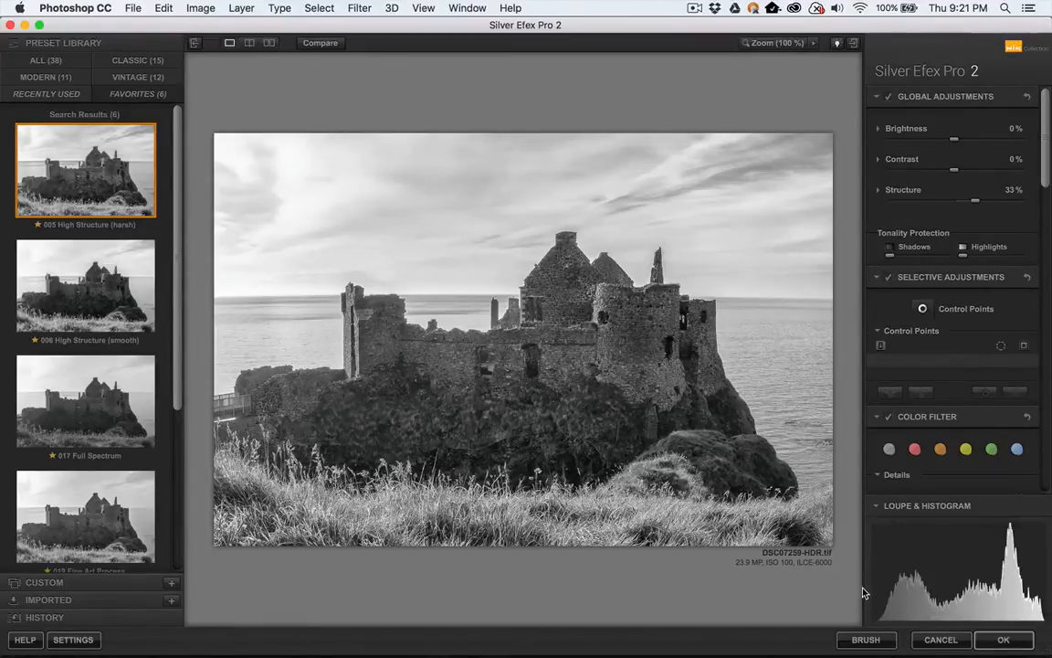
{"action": "mouse_move", "coordinate": [882, 622]}
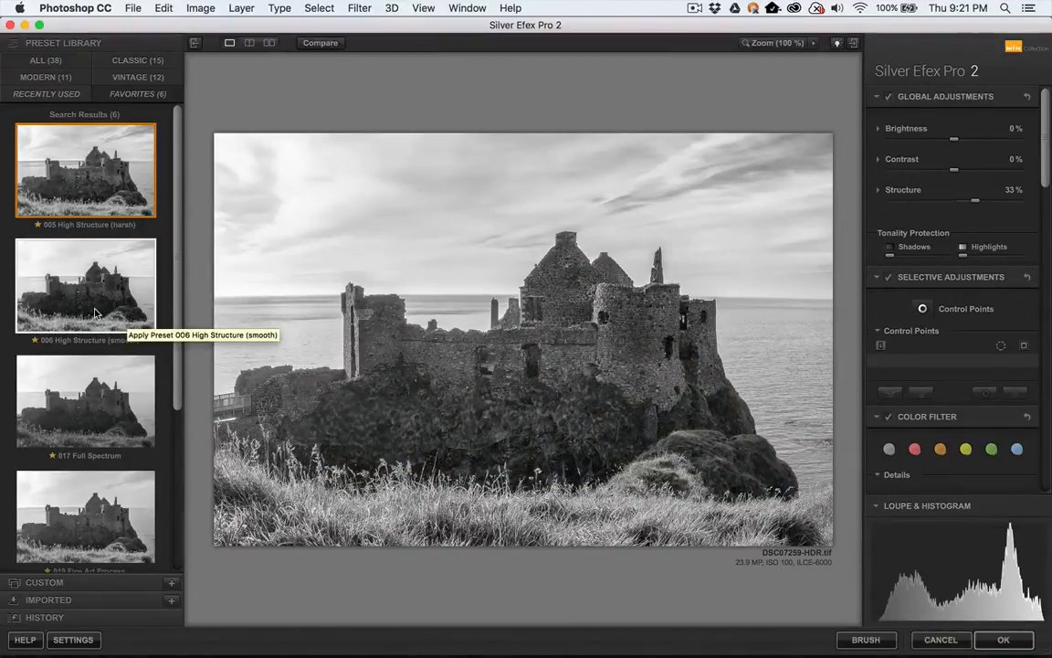
{"action": "left_click", "coordinate": [947, 645]}
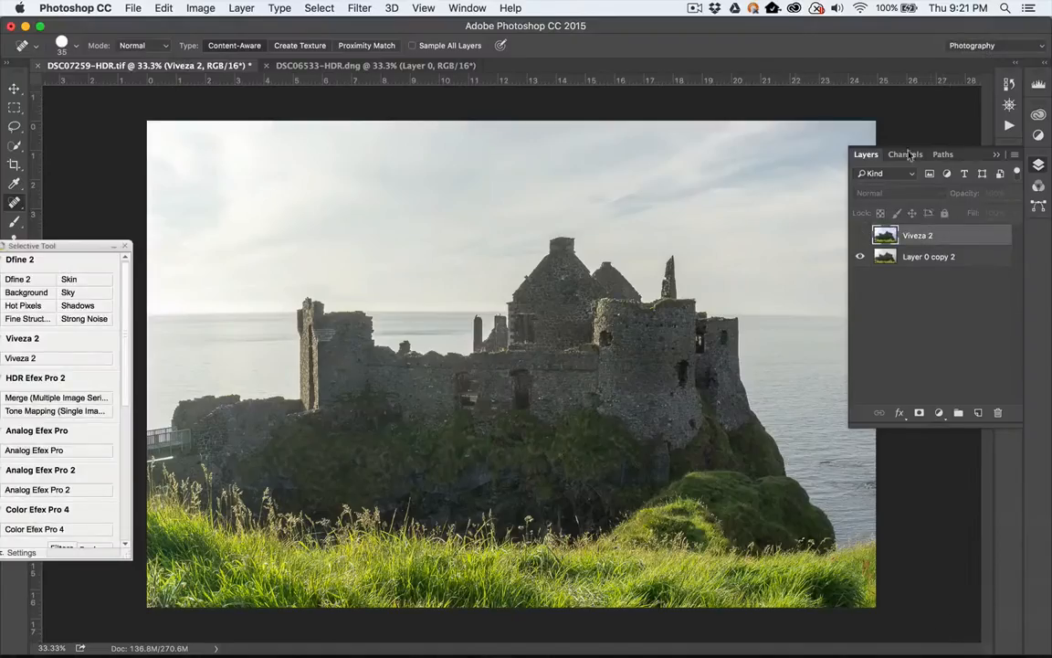
Make the Viveza 2 layer visible and open it in the Silver Efex Pro 2 filter.
{"action": "left_click", "coordinate": [860, 235]}
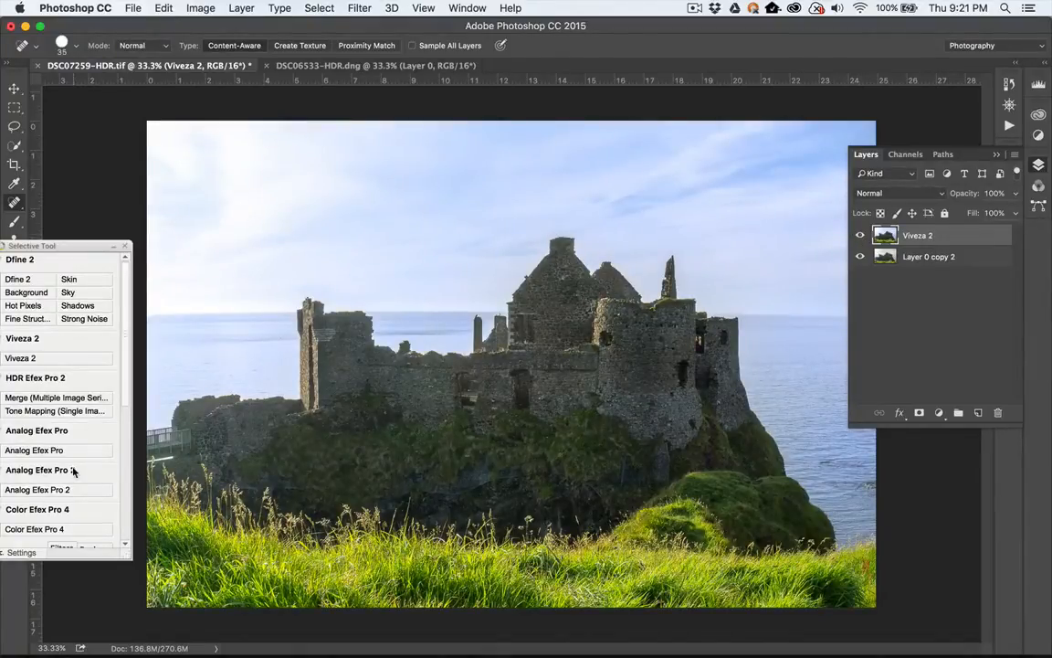
{"action": "scroll", "coordinate": [124, 405], "scroll_direction": "down", "scroll_amount": 3}
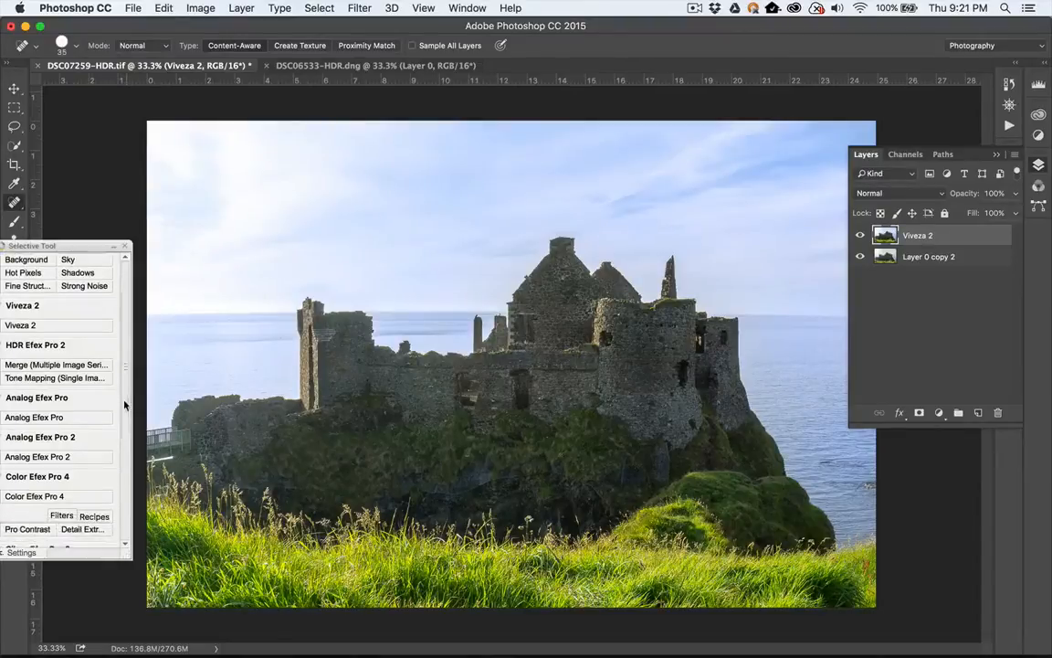
{"action": "scroll", "coordinate": [124, 405], "scroll_direction": "down", "scroll_amount": 6}
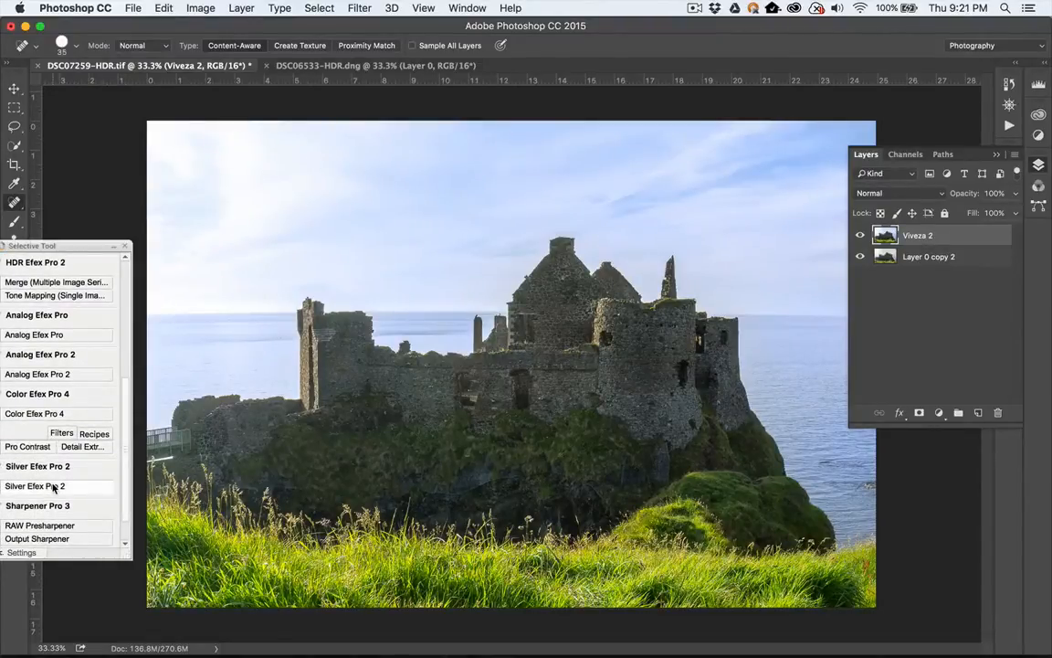
{"action": "left_click", "coordinate": [53, 487]}
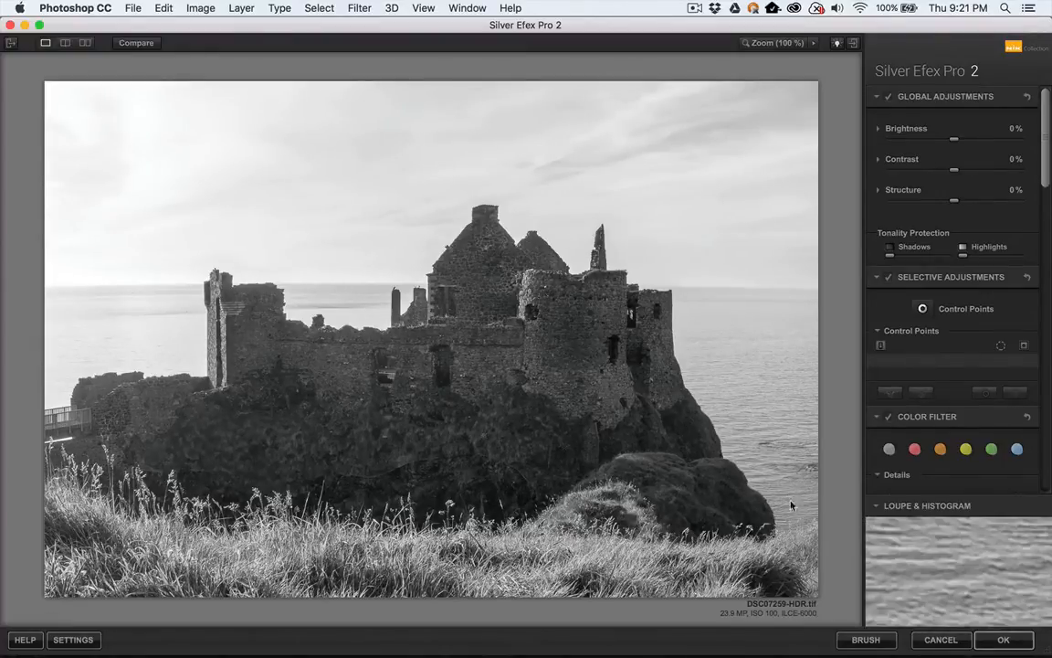
Show the histogram instead of the loupe and apply the 005 High Structure (harsh) preset from the favorites.
{"action": "mouse_move", "coordinate": [920, 620]}
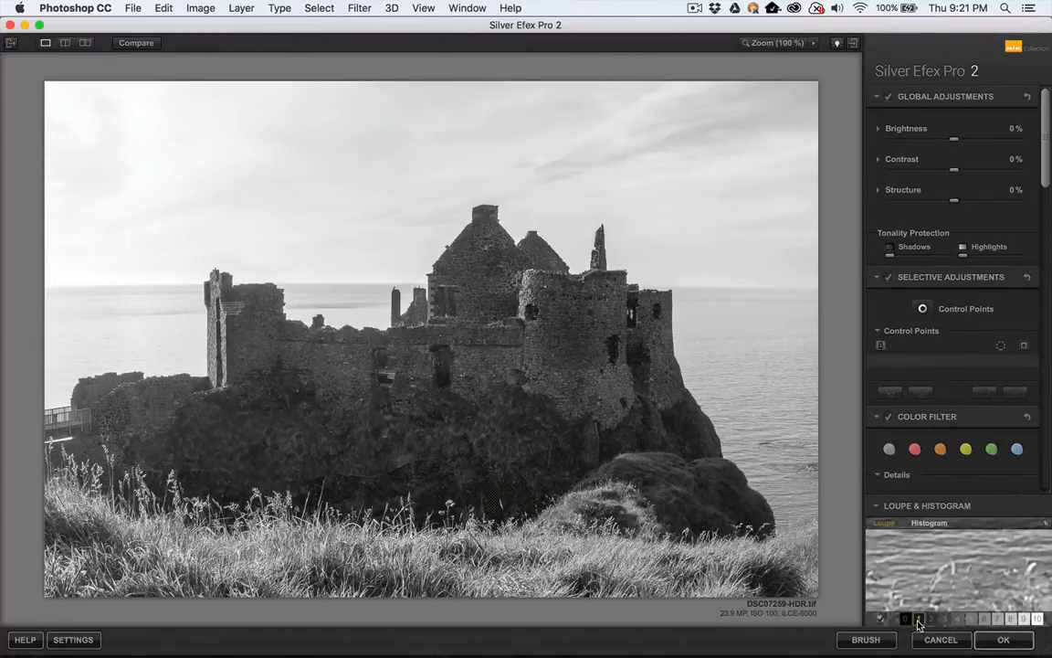
{"action": "left_click", "coordinate": [931, 527]}
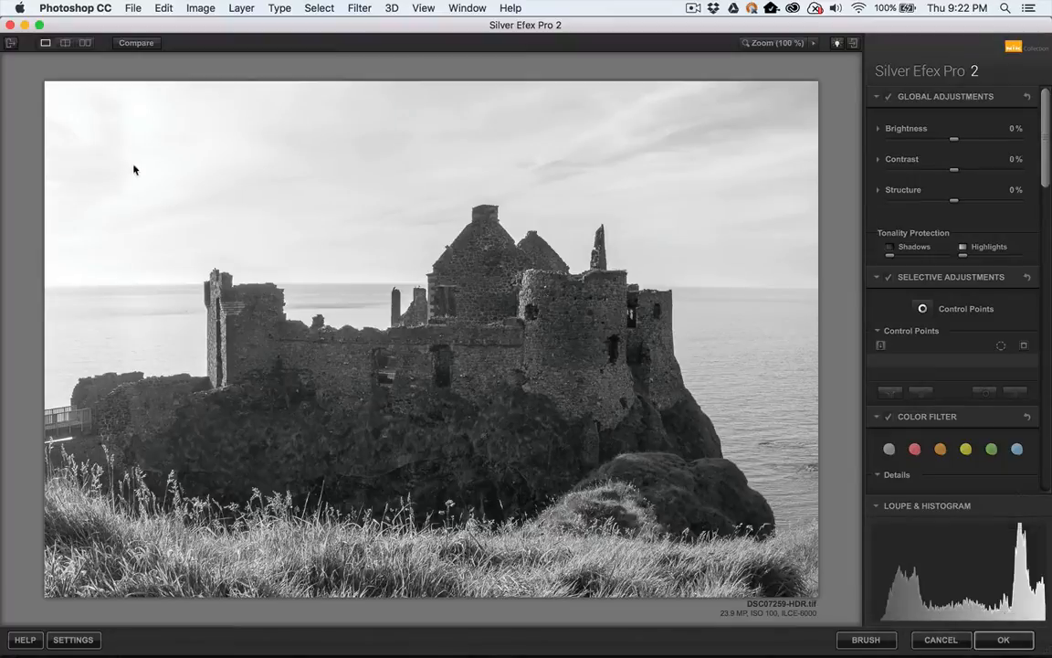
{"action": "left_click", "coordinate": [11, 43]}
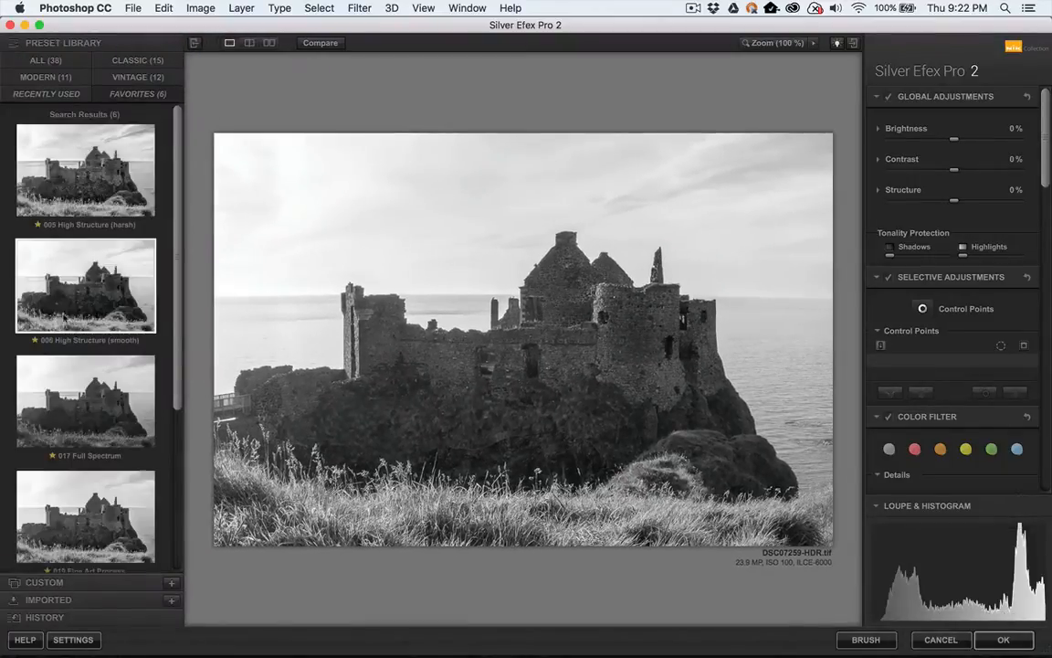
{"action": "left_click", "coordinate": [92, 196]}
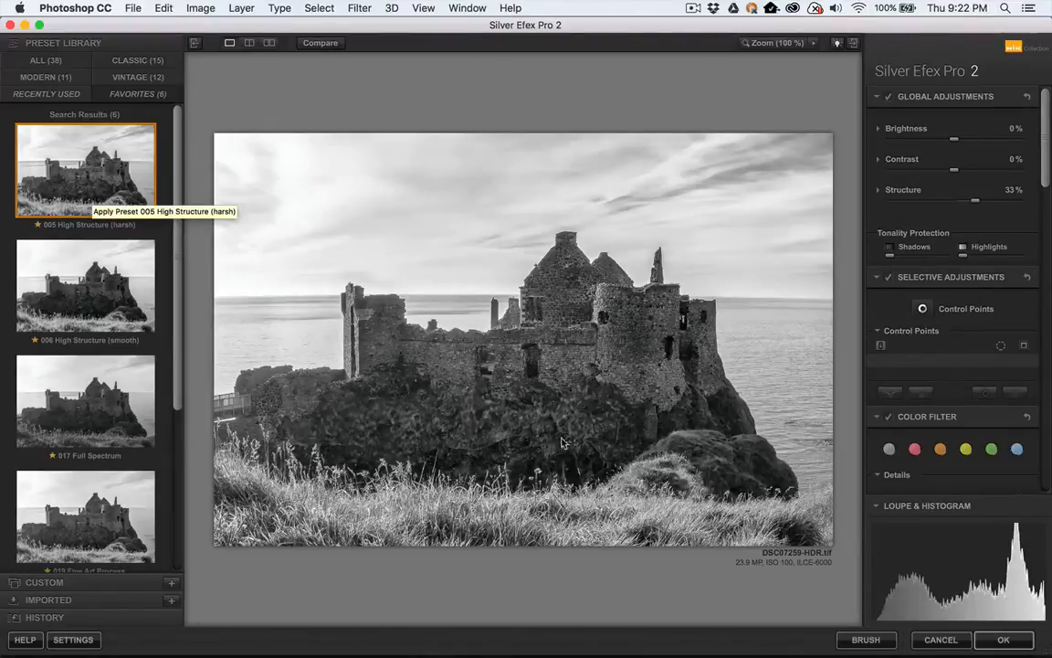
Try the 006 High Structure (smooth) preset and return to 005 High Structure (harsh).
{"action": "mouse_move", "coordinate": [953, 586]}
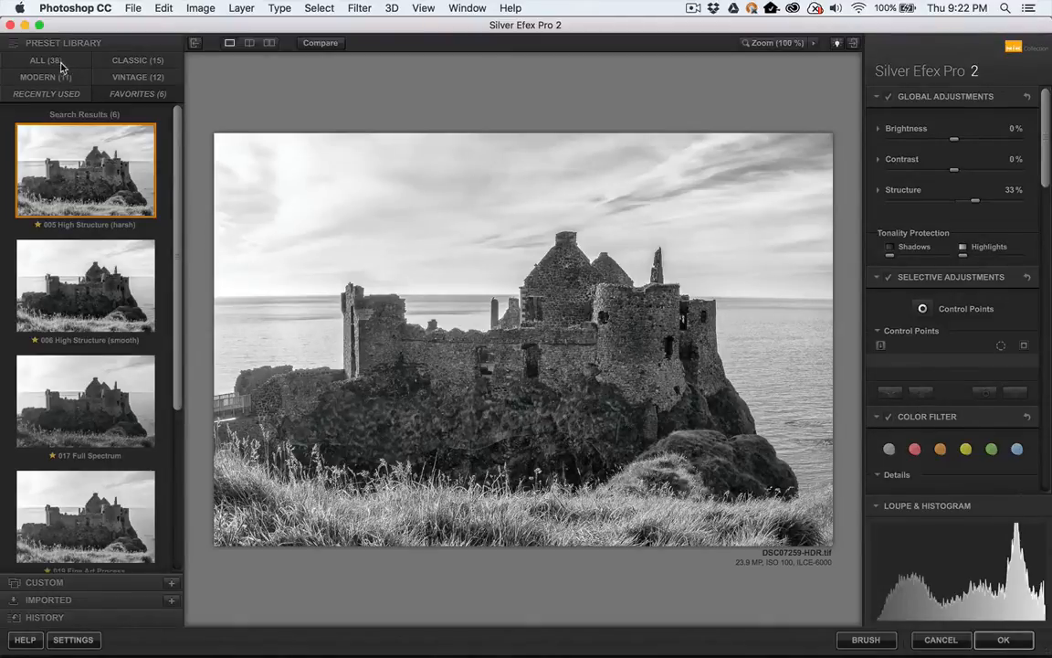
{"action": "left_click", "coordinate": [82, 290]}
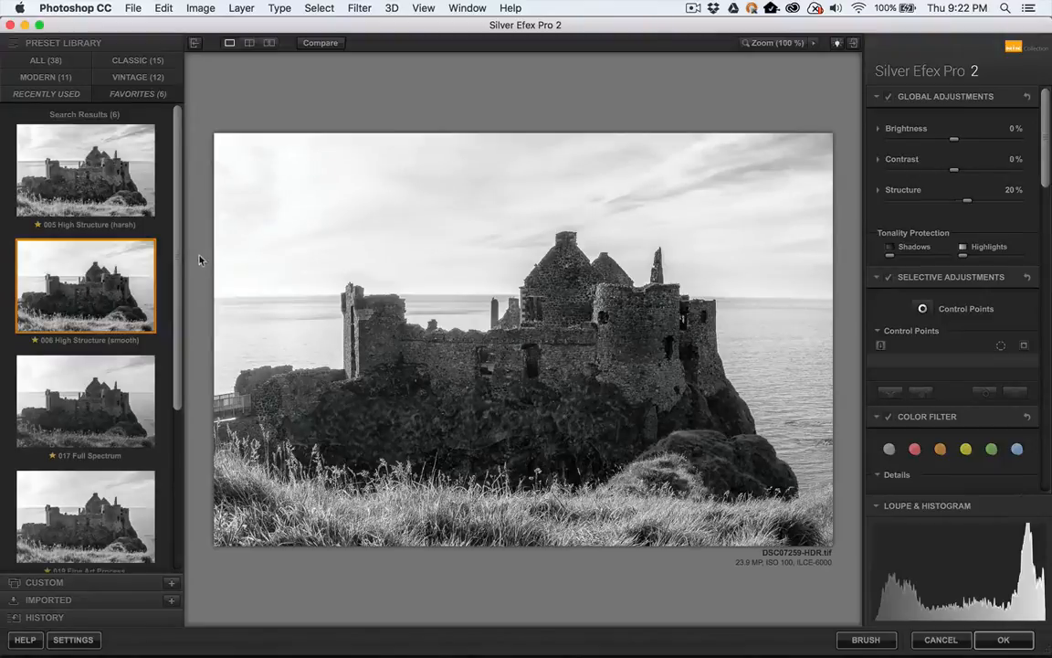
{"action": "left_click", "coordinate": [88, 202]}
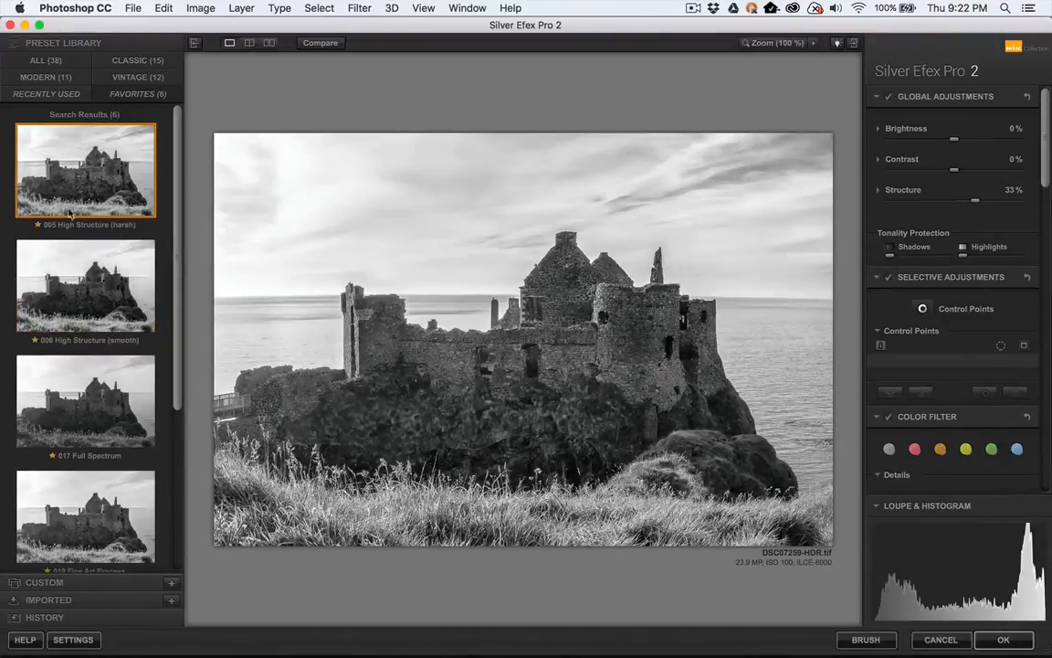
Try the 024 Full Contrast and Structure, 019 Fine Art Process and 017 Full Spectrum presets, and return to 005 High Structure (harsh).
{"action": "left_click_drag", "start_coordinate": [176, 192], "coordinate": [153, 352]}
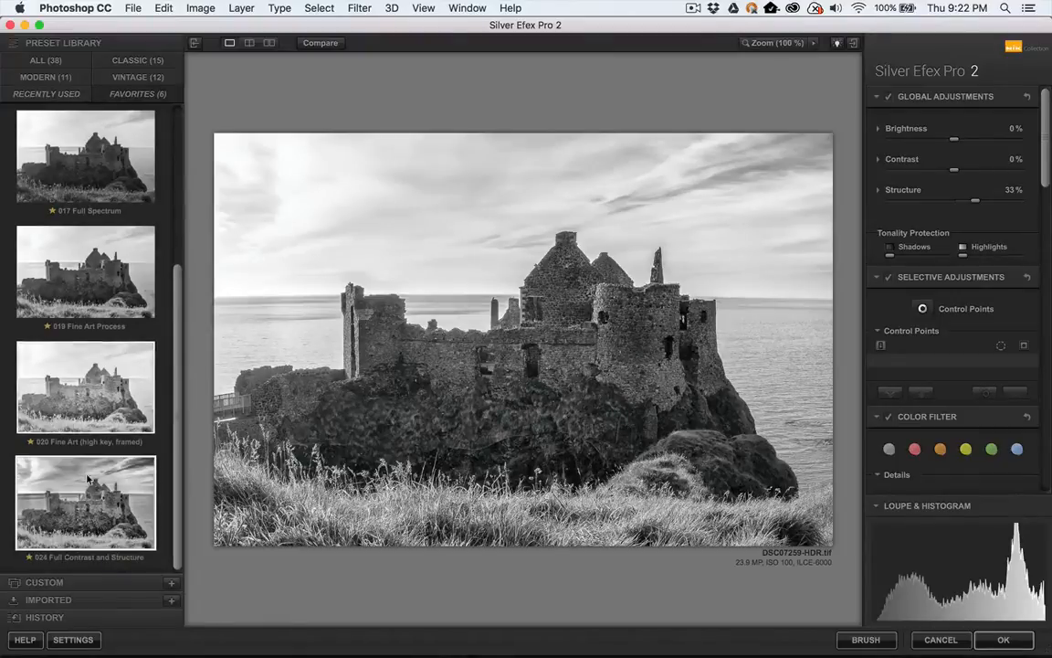
{"action": "left_click", "coordinate": [76, 514]}
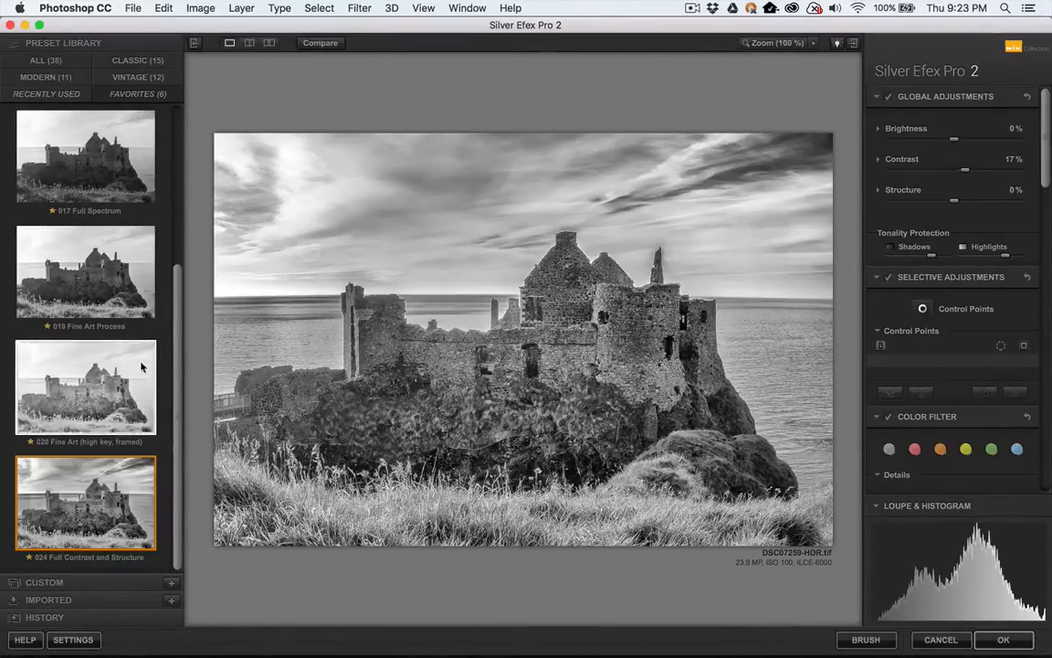
{"action": "left_click", "coordinate": [97, 250]}
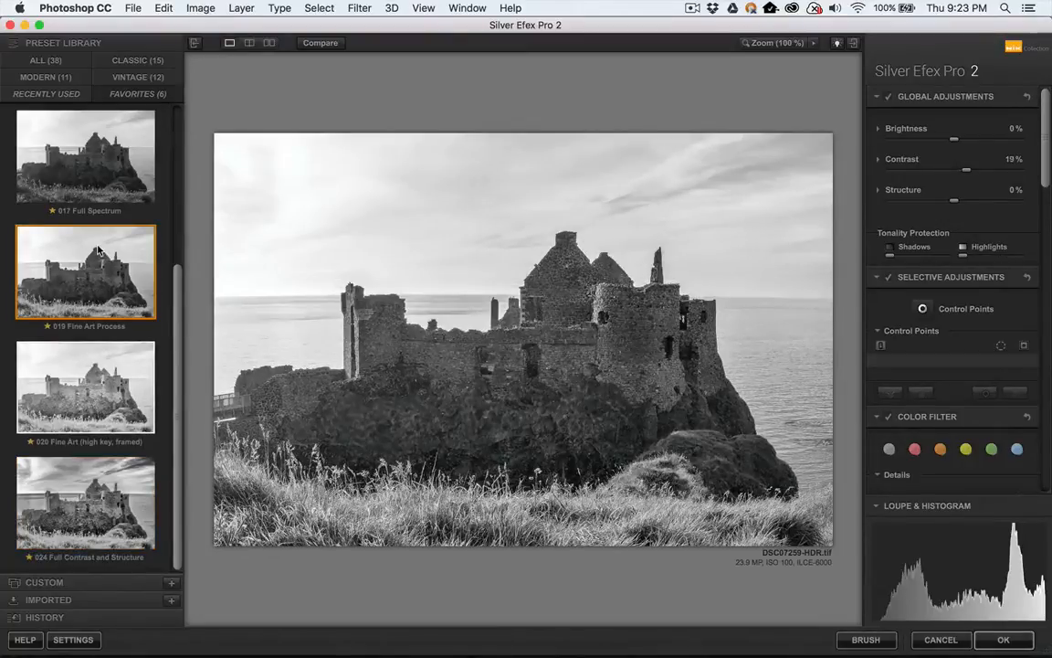
{"action": "left_click", "coordinate": [113, 145]}
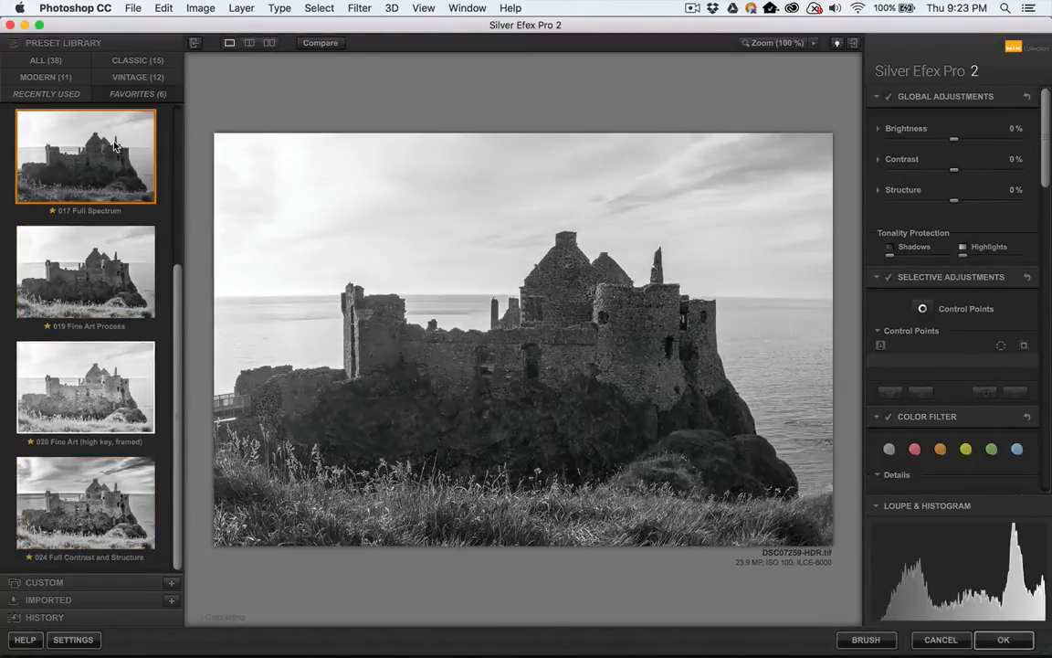
{"action": "left_click_drag", "start_coordinate": [178, 309], "coordinate": [176, 203]}
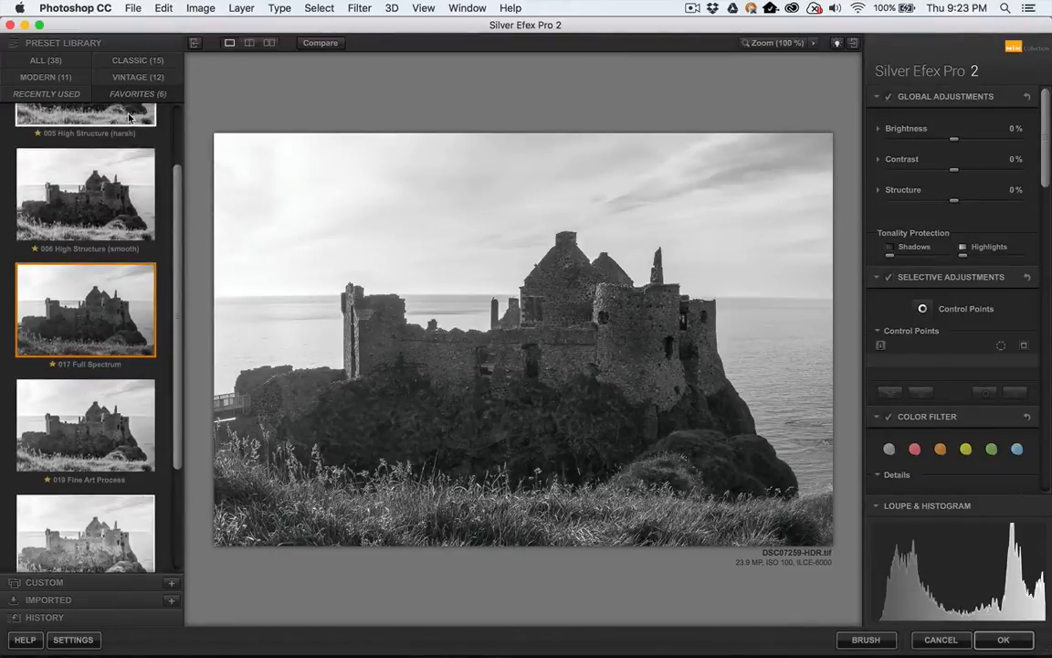
{"action": "left_click", "coordinate": [129, 117]}
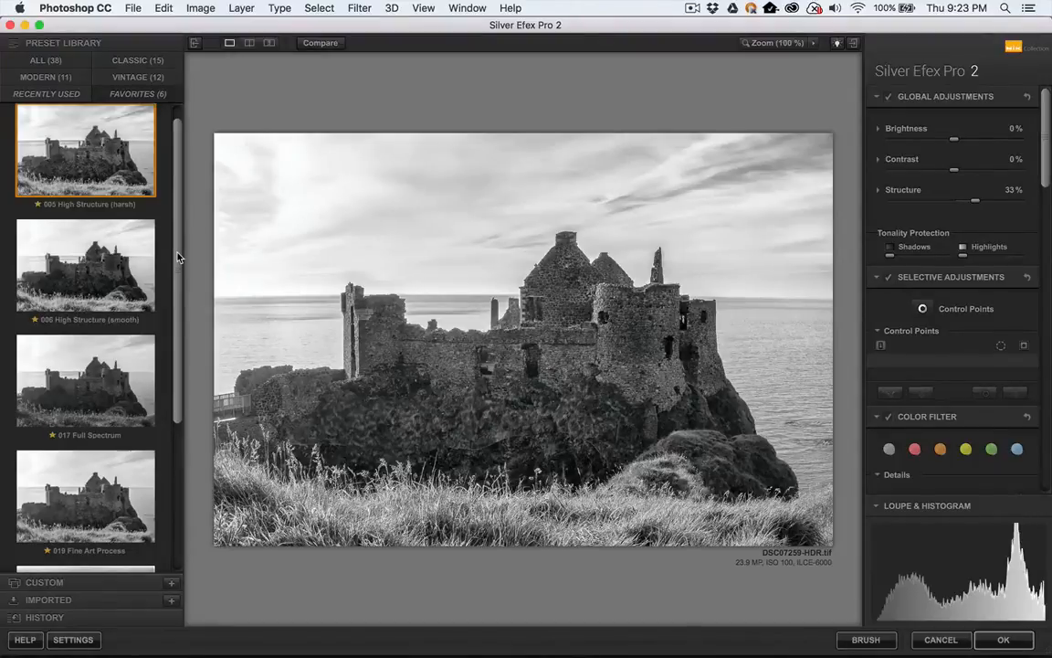
{"action": "scroll", "coordinate": [169, 411], "scroll_direction": "down", "scroll_amount": 8}
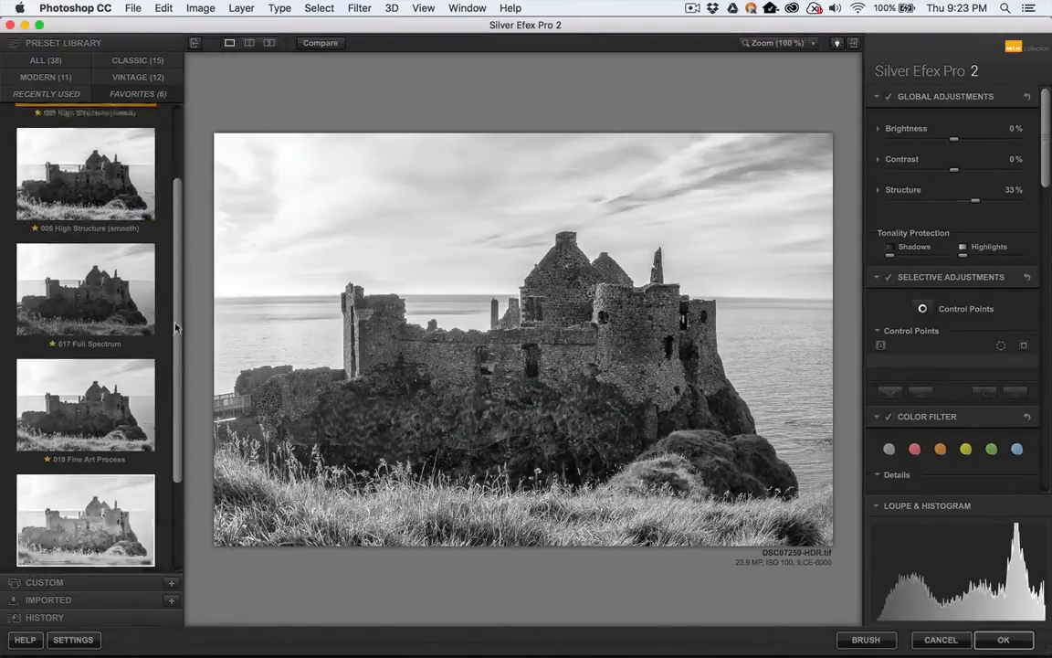
{"action": "scroll", "coordinate": [167, 365], "scroll_direction": "up", "scroll_amount": 8}
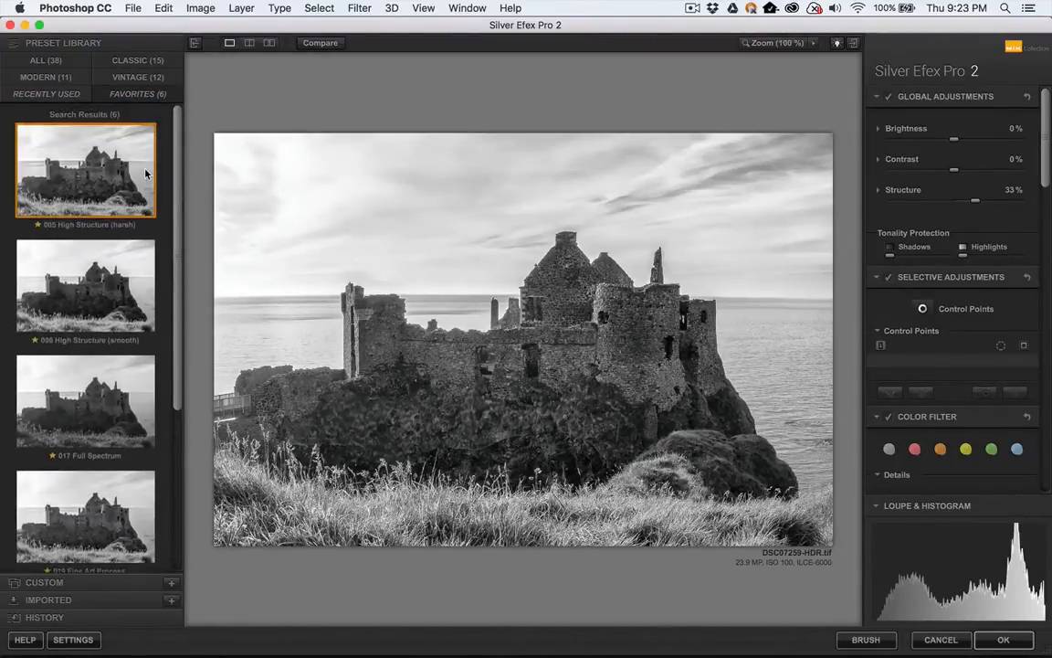
List all presets in the preset library and try 005 High Structure (harsh) and 008 High Key 2.
{"action": "left_click", "coordinate": [46, 61]}
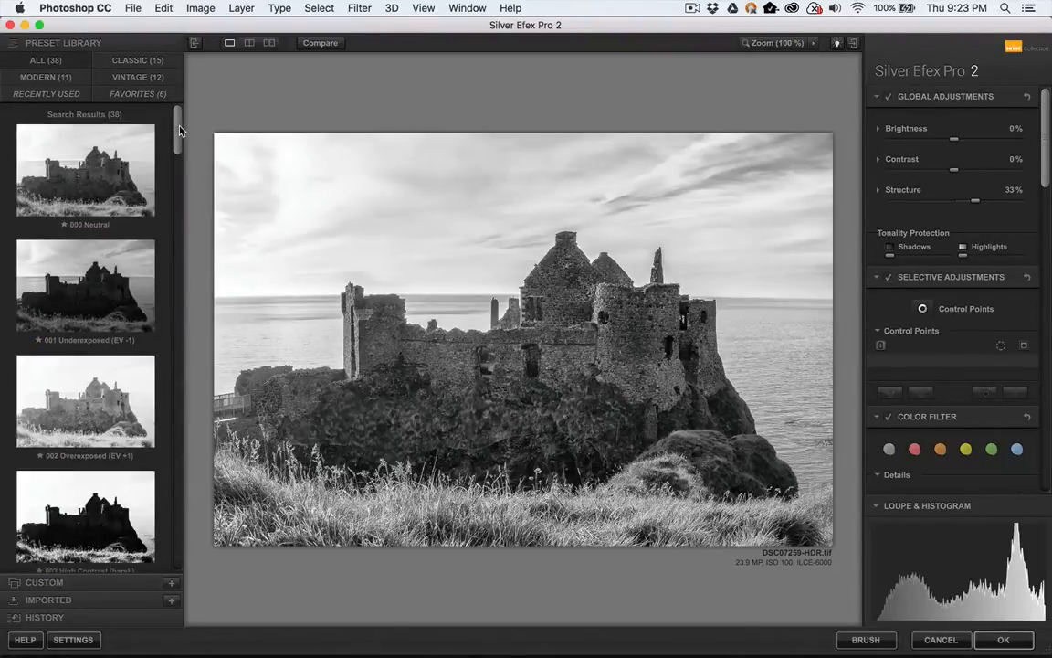
{"action": "left_click_drag", "start_coordinate": [180, 130], "coordinate": [175, 189]}
{"action": "left_click", "coordinate": [90, 187]}
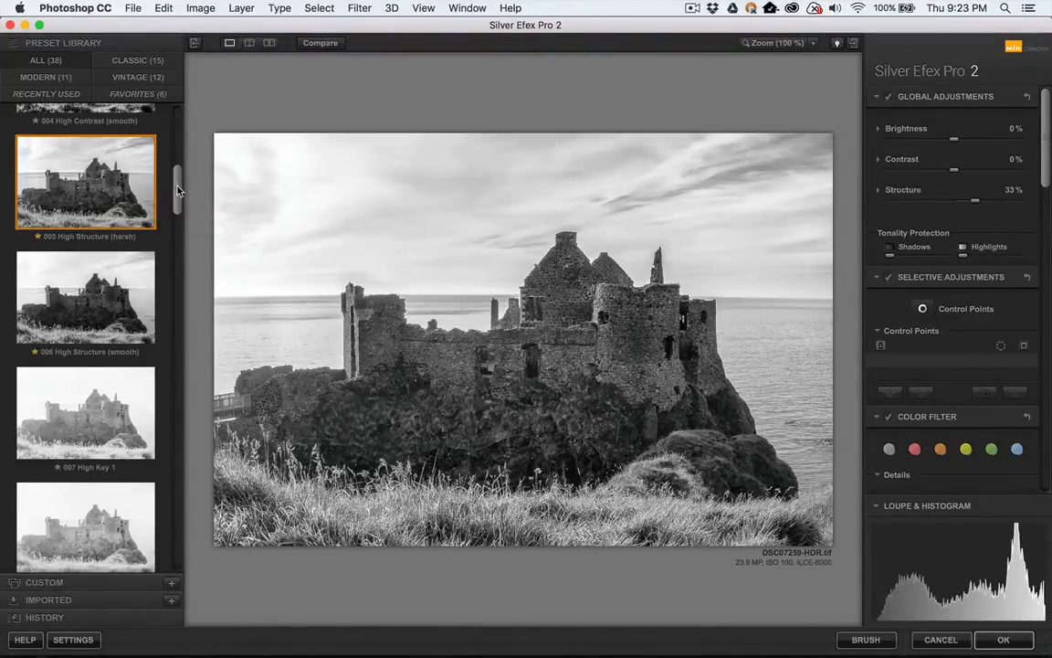
{"action": "left_click_drag", "start_coordinate": [175, 192], "coordinate": [175, 226]}
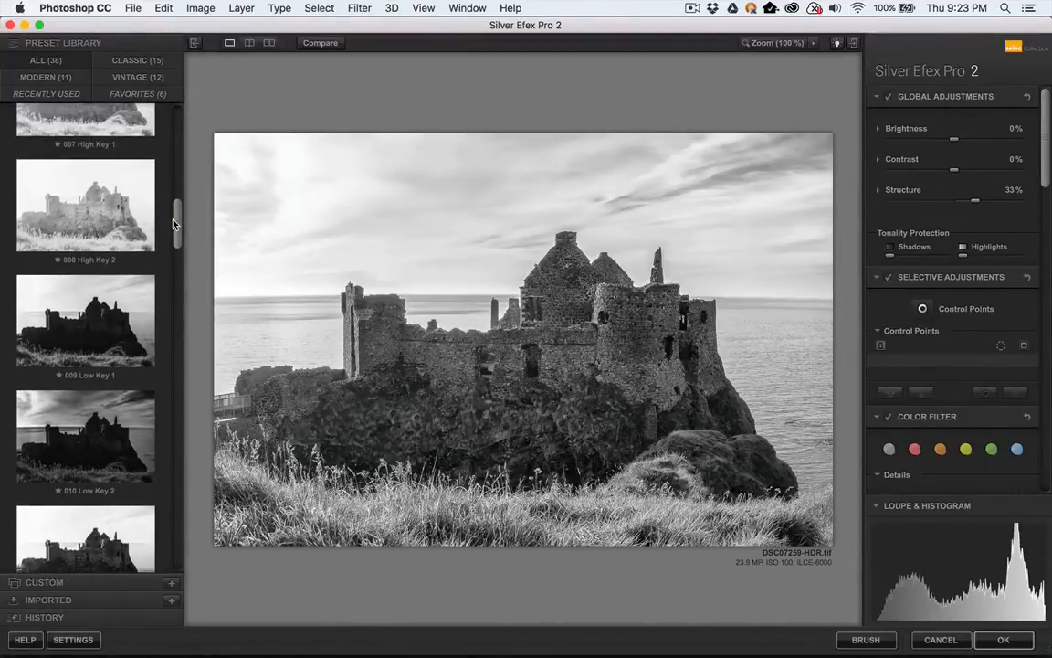
{"action": "left_click", "coordinate": [107, 223]}
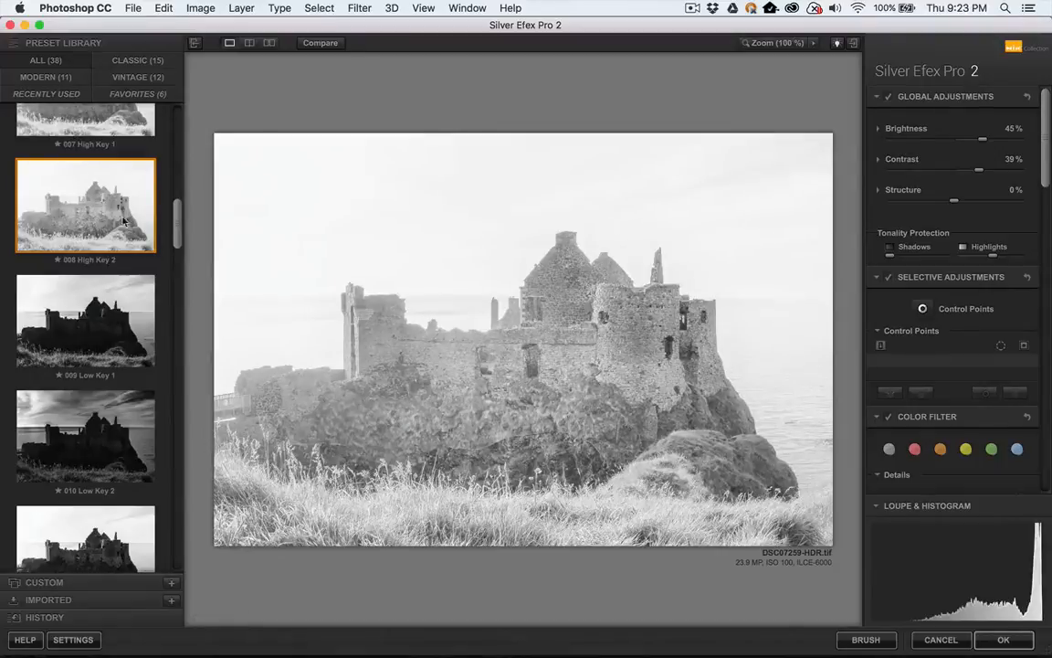
Apply the 015 Full Dynamic (harsh) preset to the castle photo.
{"action": "left_click_drag", "start_coordinate": [179, 233], "coordinate": [180, 268]}
{"action": "scroll", "coordinate": [157, 256], "scroll_direction": "down", "scroll_amount": 5}
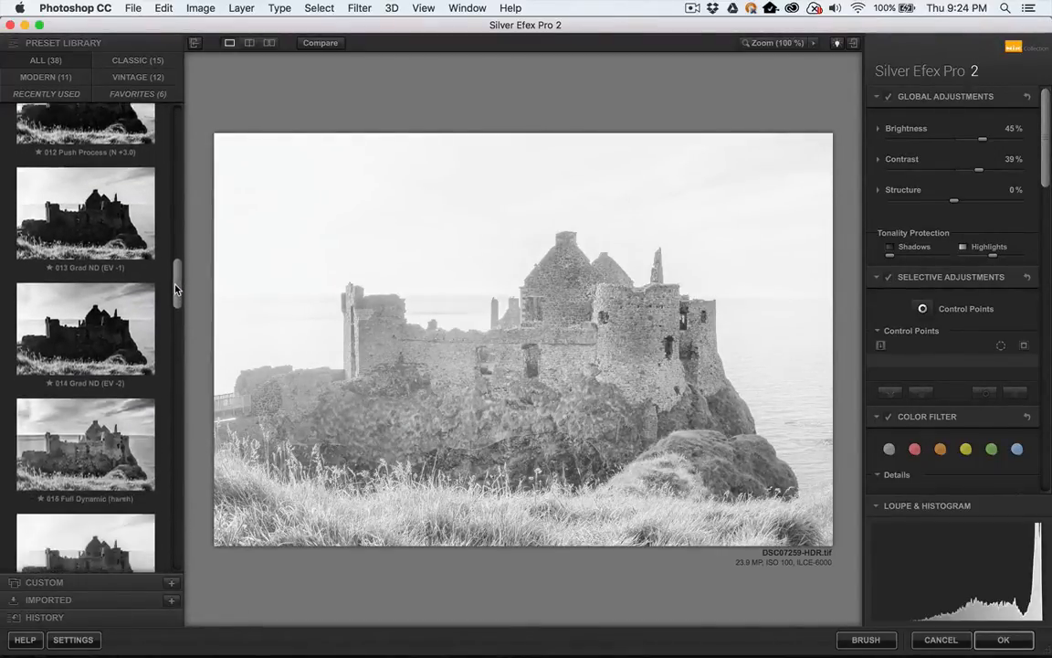
{"action": "left_click", "coordinate": [92, 317]}
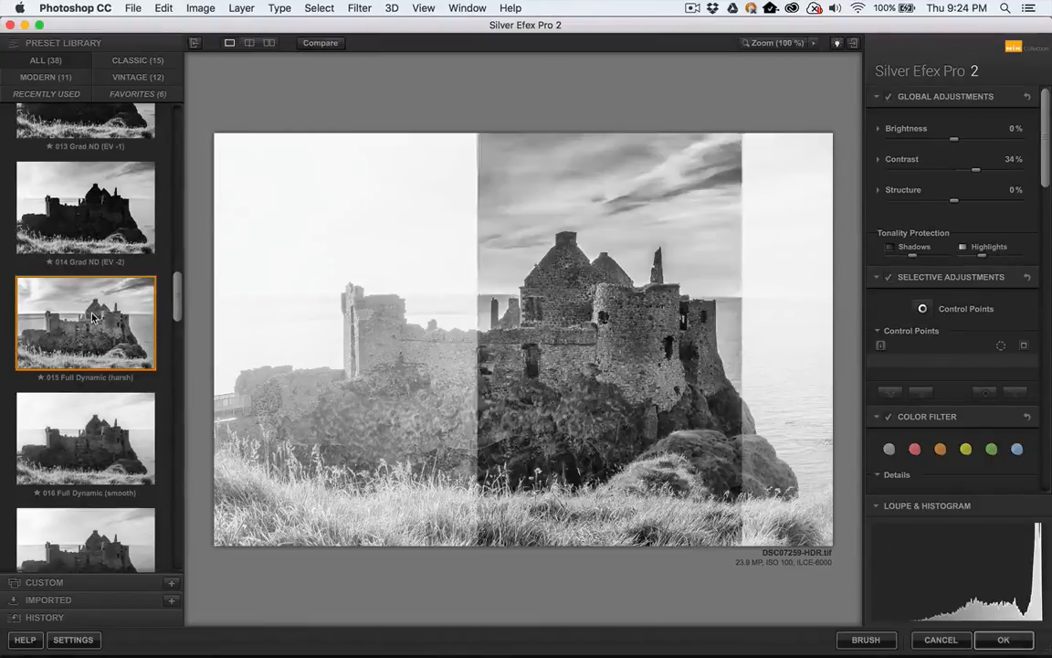
Try the 017 Full Spectrum and 018 Full Spectrum Inverse presets on the castle photo.
{"action": "left_click_drag", "start_coordinate": [176, 298], "coordinate": [173, 340]}
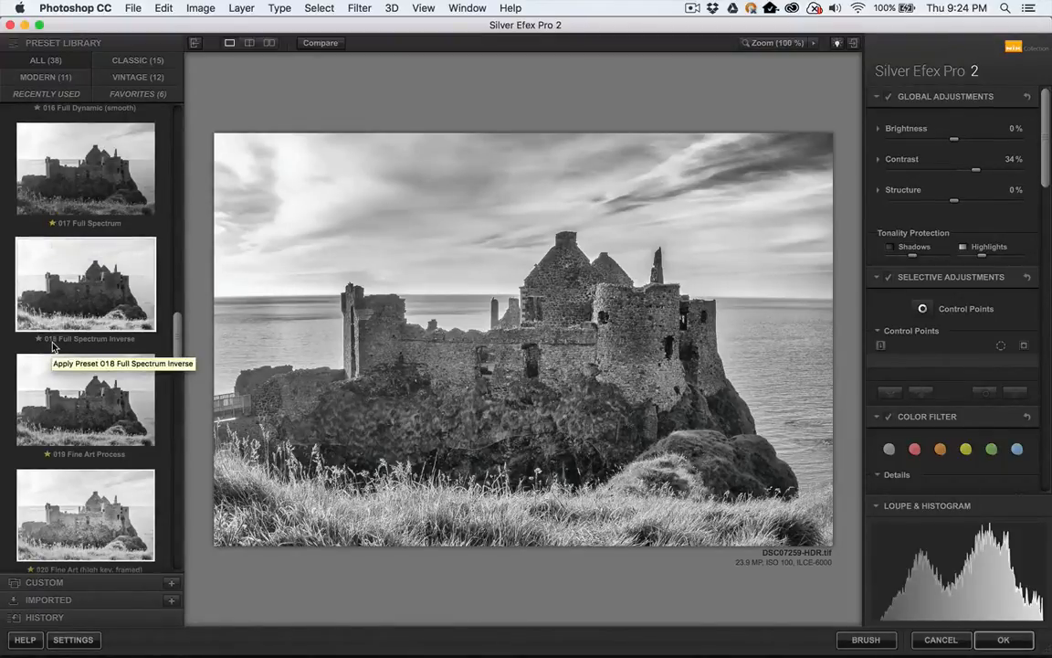
{"action": "left_click", "coordinate": [101, 194]}
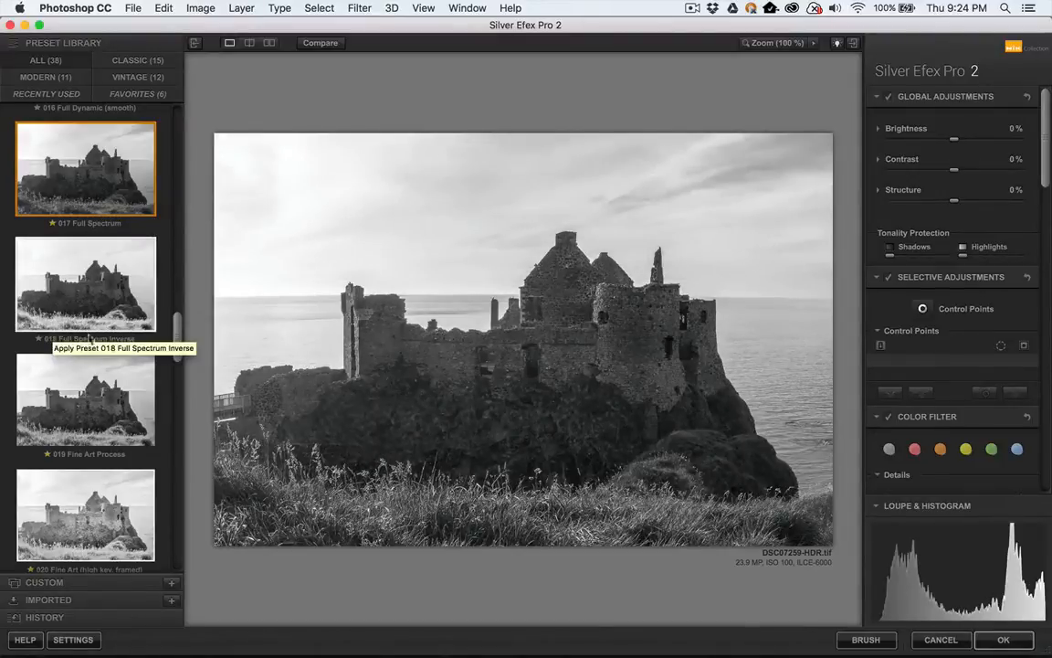
{"action": "left_click", "coordinate": [95, 301]}
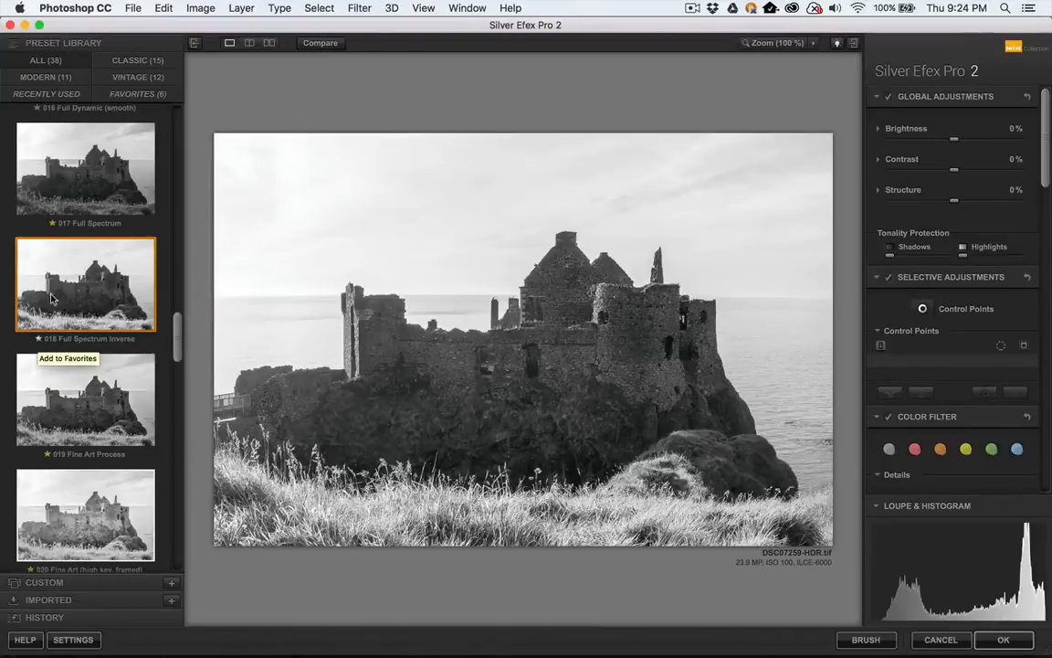
List the favorite presets, try 019 Fine Art Process and return to 005 High Structure (harsh).
{"action": "left_click", "coordinate": [148, 97]}
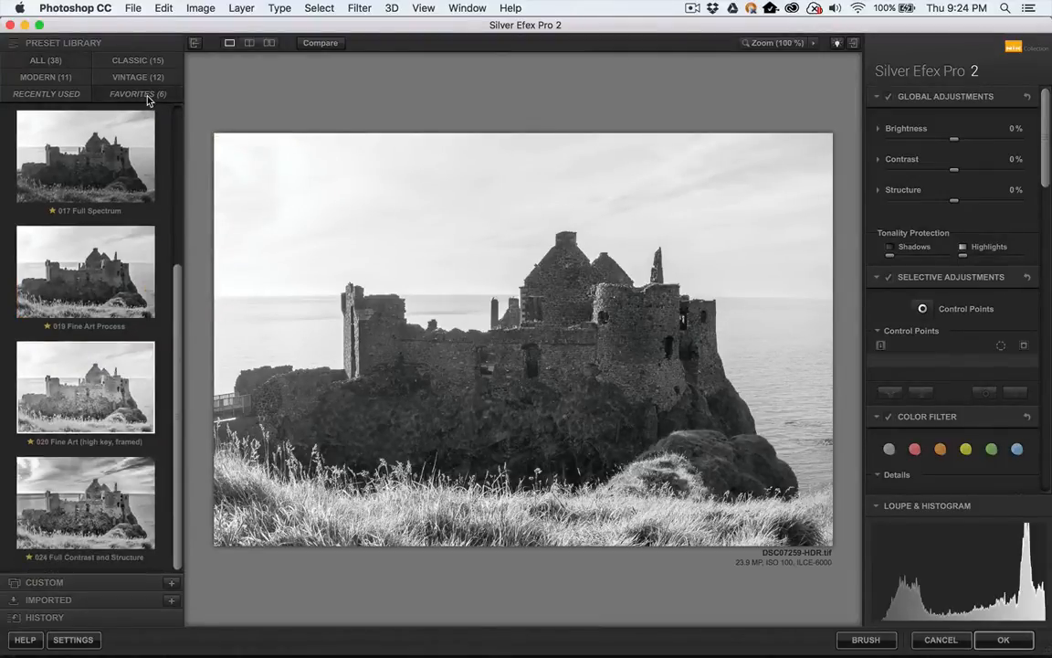
{"action": "left_click", "coordinate": [92, 287]}
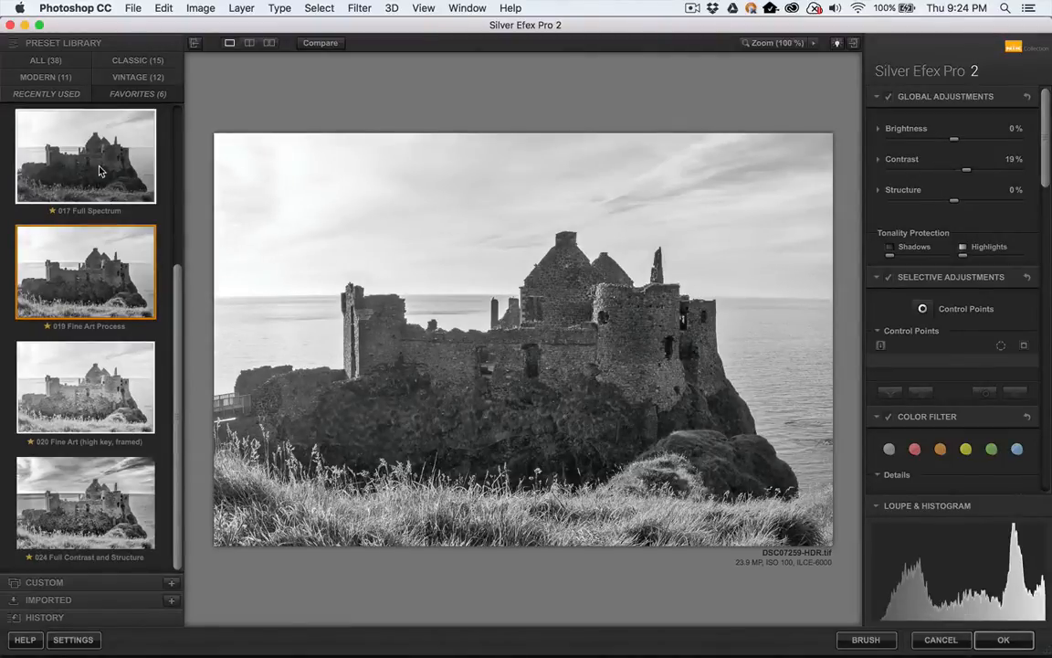
{"action": "scroll", "coordinate": [158, 287], "scroll_direction": "up", "scroll_amount": 3}
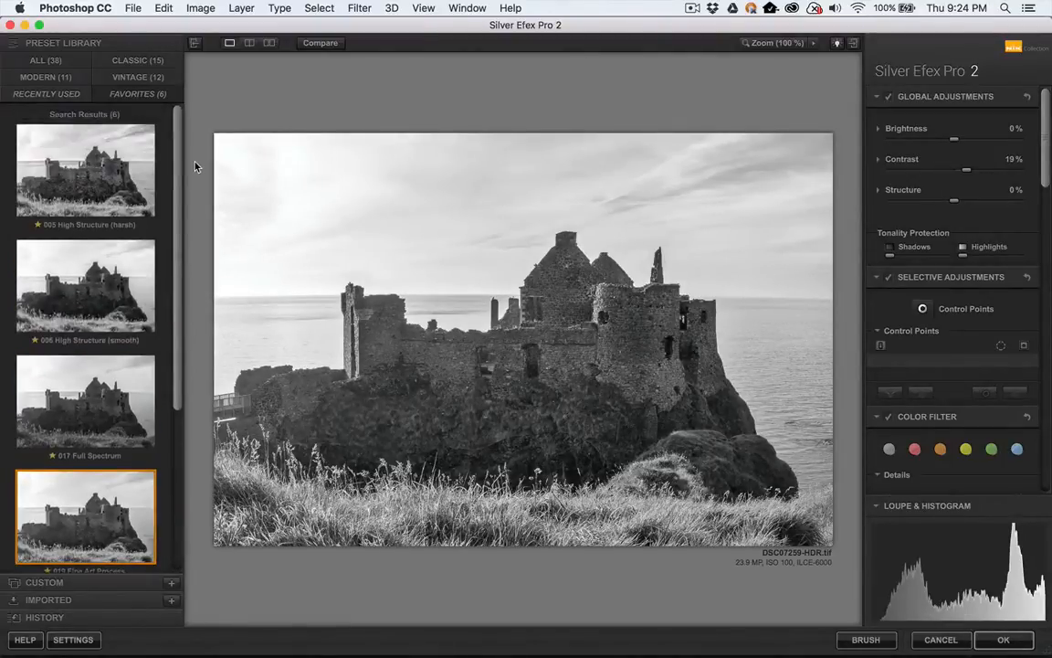
{"action": "left_click", "coordinate": [105, 173]}
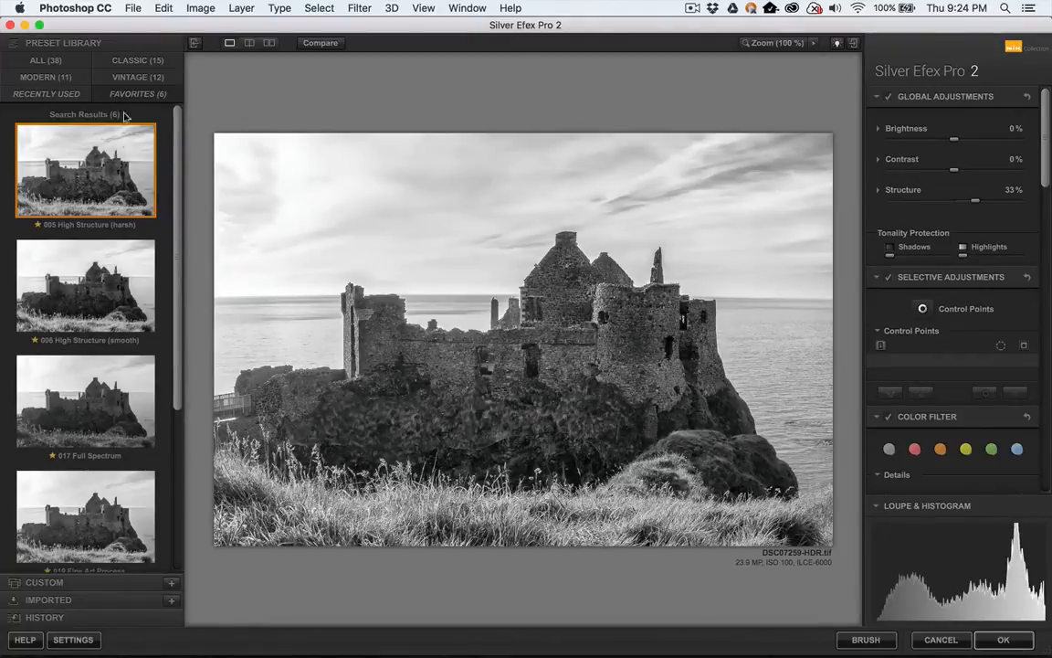
Hide the preset library and compare the photo before and after in the split preview, sweeping the divider to the photo's left edge.
{"action": "left_click", "coordinate": [194, 43]}
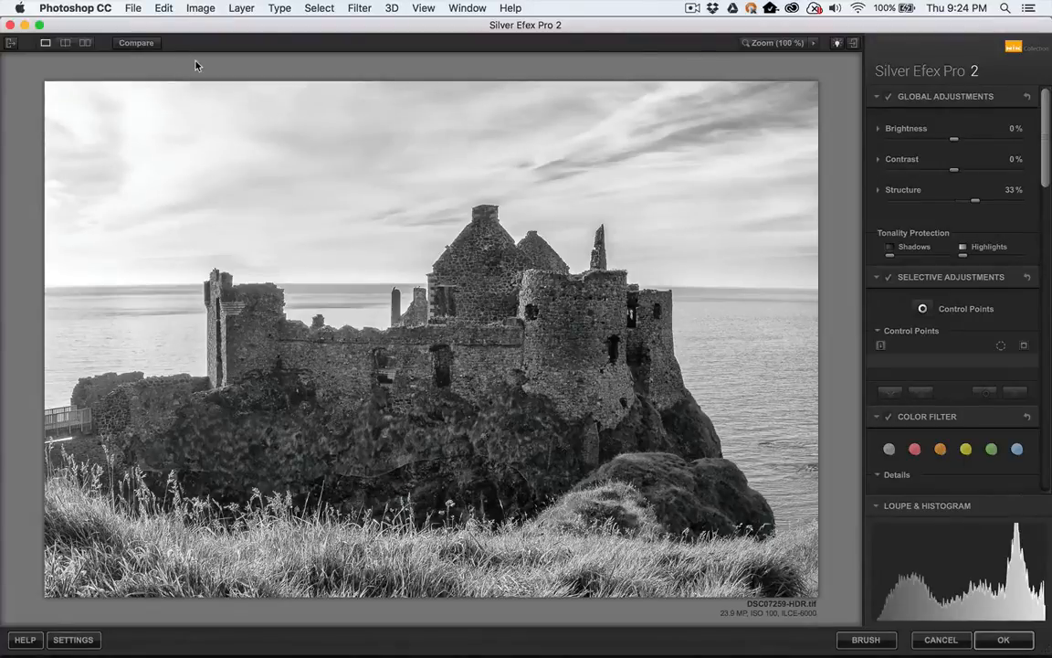
{"action": "left_click", "coordinate": [135, 44]}
{"action": "left_click", "coordinate": [65, 43]}
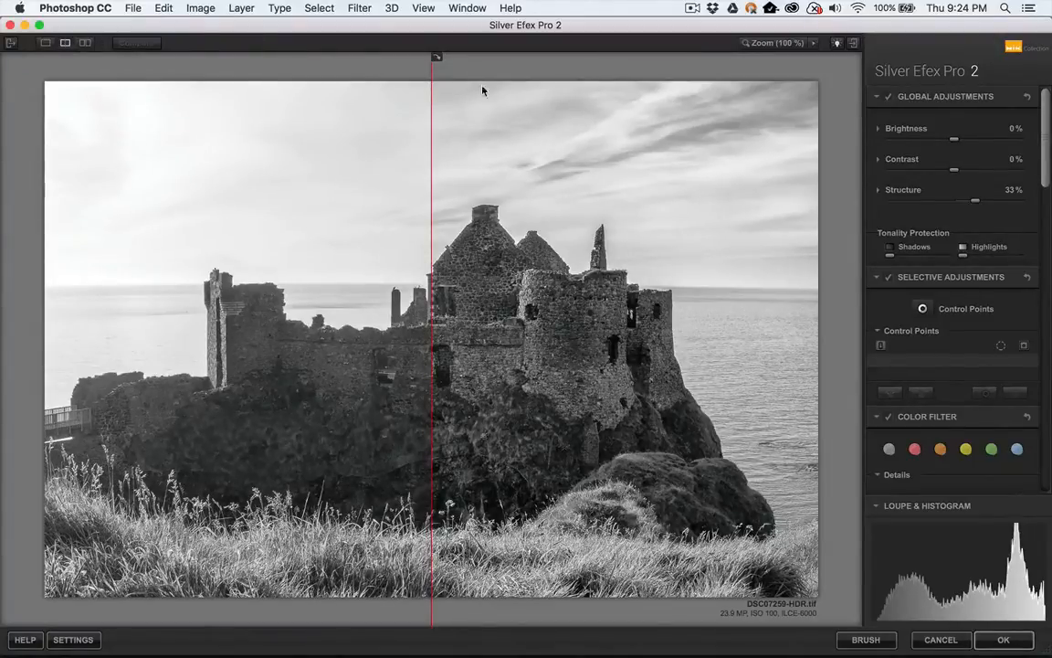
{"action": "left_click_drag", "start_coordinate": [430, 122], "coordinate": [191, 223]}
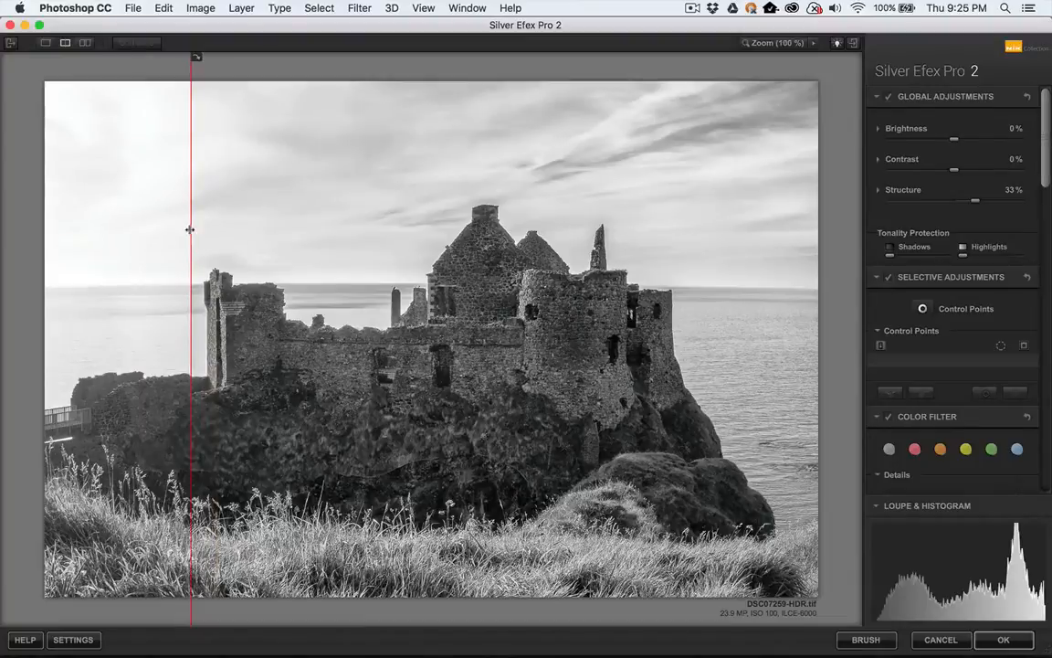
{"action": "left_click", "coordinate": [85, 43]}
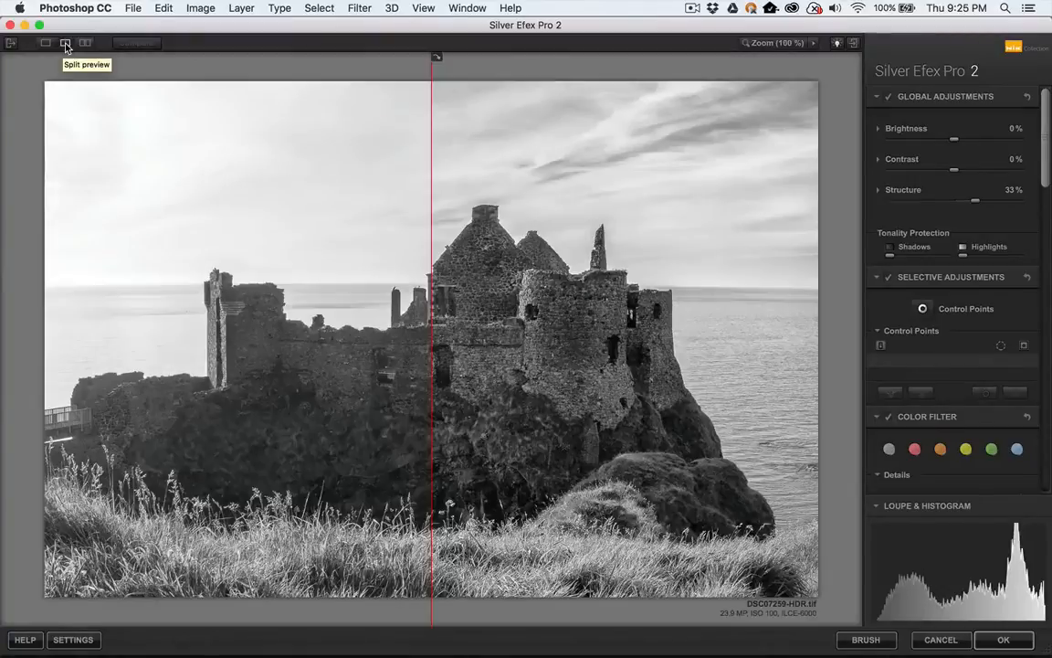
{"action": "left_click", "coordinate": [65, 44]}
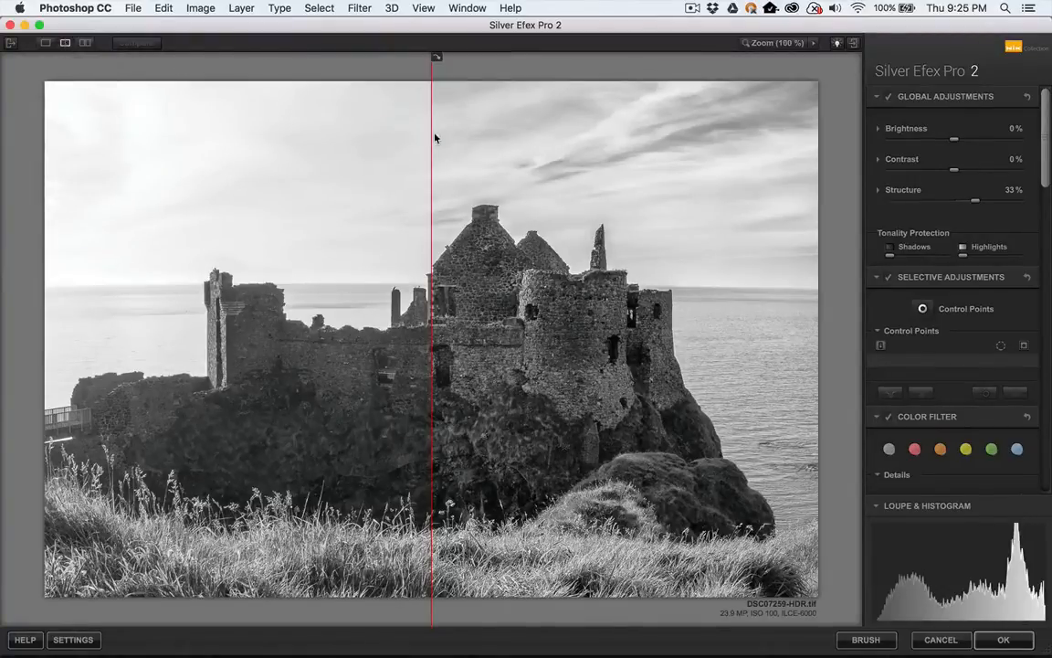
{"action": "left_click_drag", "start_coordinate": [430, 136], "coordinate": [39, 113]}
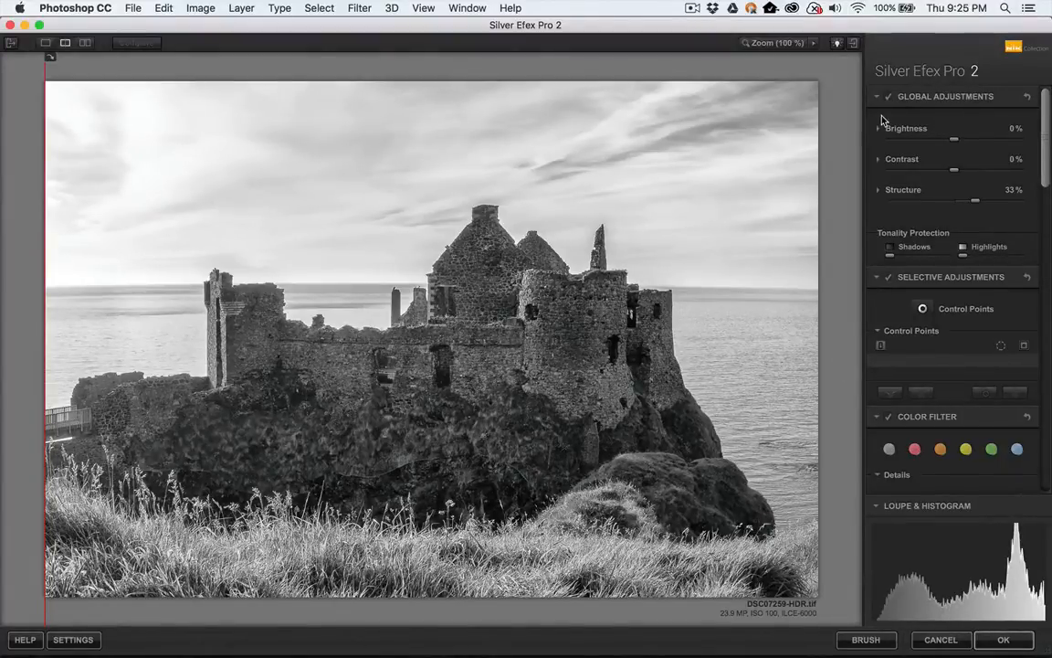
Try the 006 High Structure (smooth) and 024 Full Contrast and Structure presets on the castle wall detail, and settle on 019 Fine Art Process.
{"action": "left_click", "coordinate": [495, 293]}
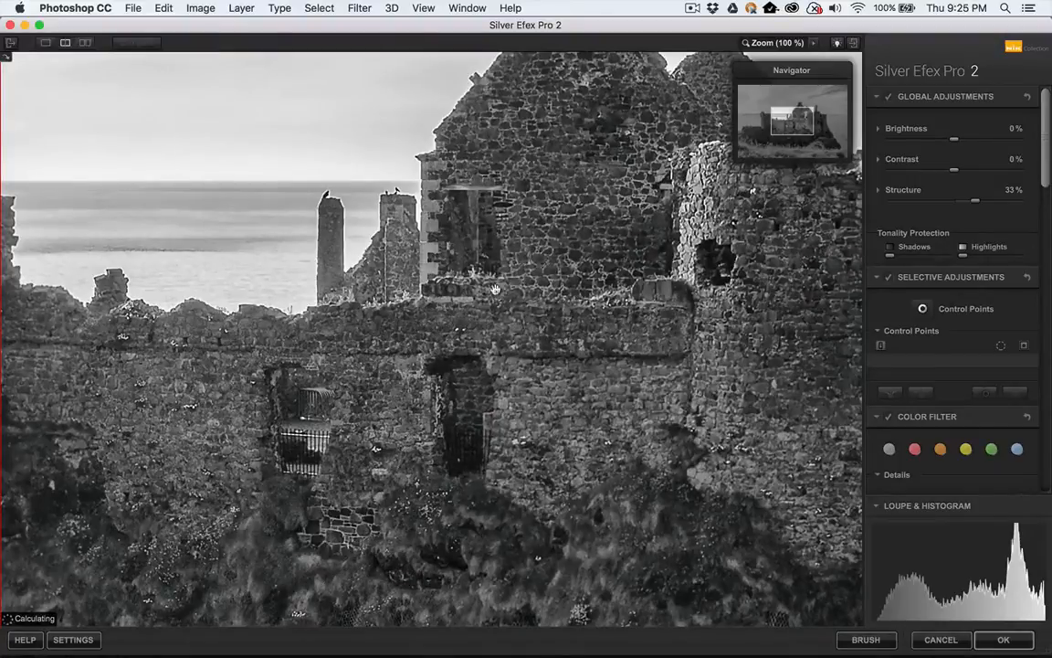
{"action": "left_click", "coordinate": [494, 289]}
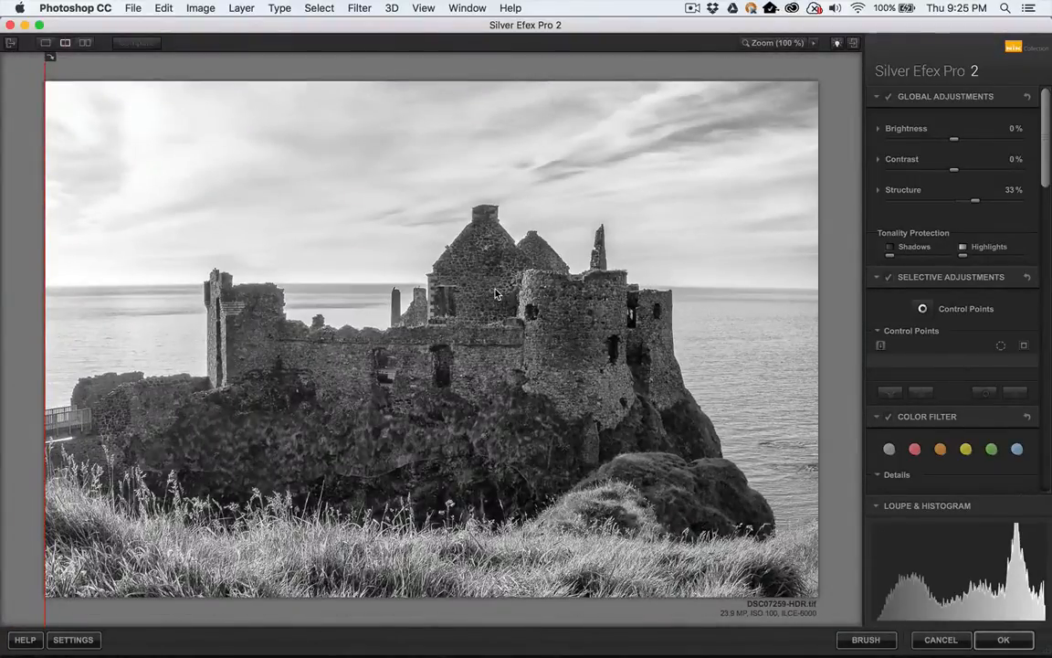
{"action": "left_click", "coordinate": [495, 293]}
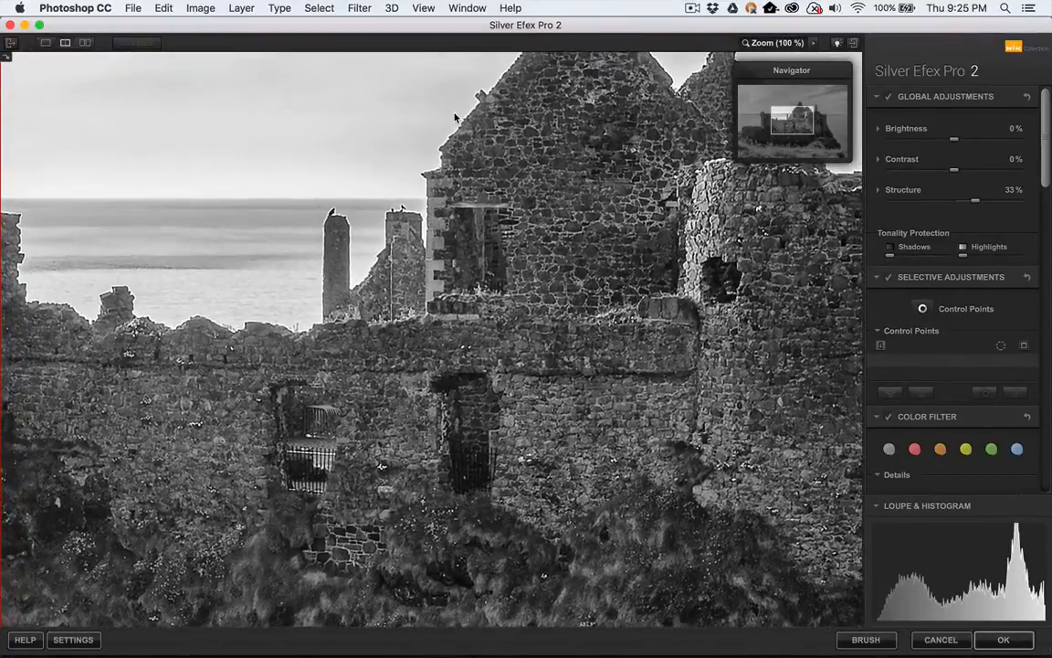
{"action": "left_click", "coordinate": [8, 46]}
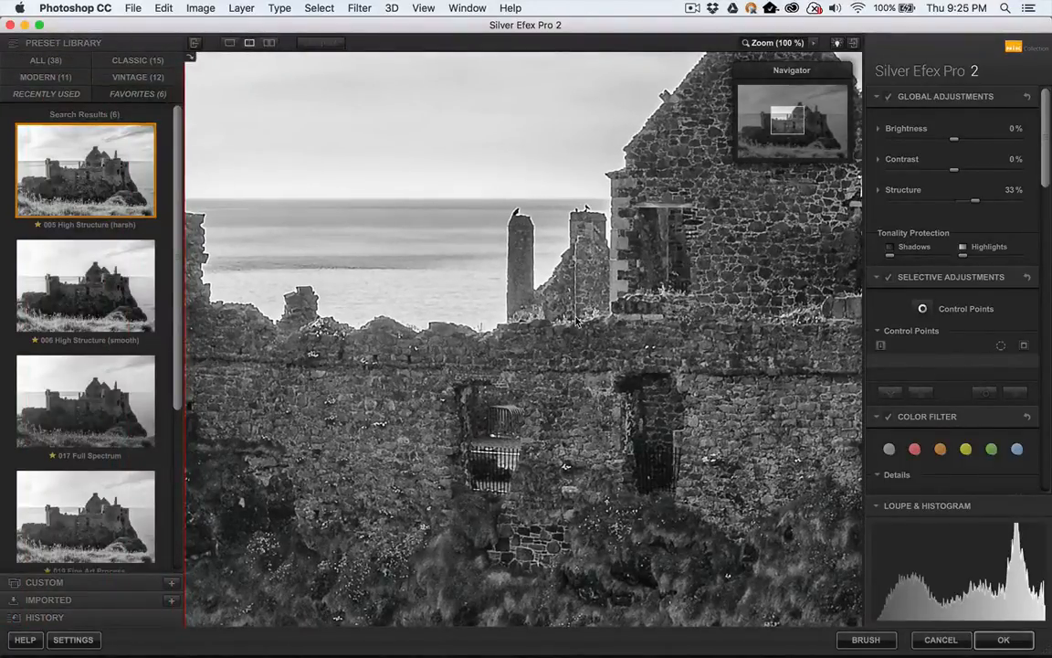
{"action": "left_click", "coordinate": [85, 289]}
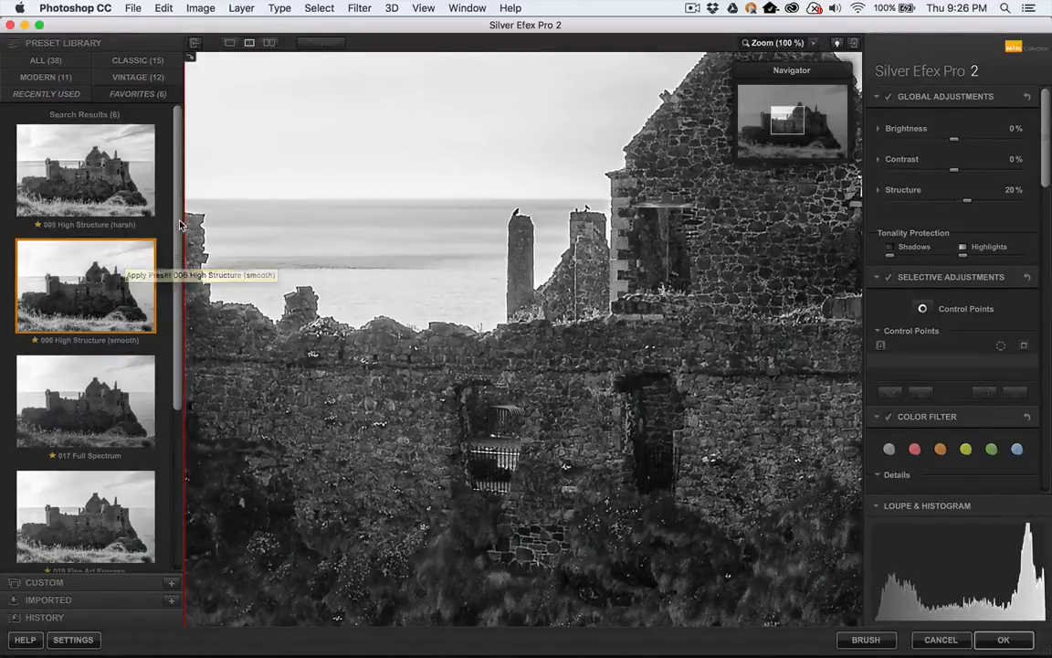
{"action": "scroll", "coordinate": [170, 286], "scroll_direction": "down", "scroll_amount": 2}
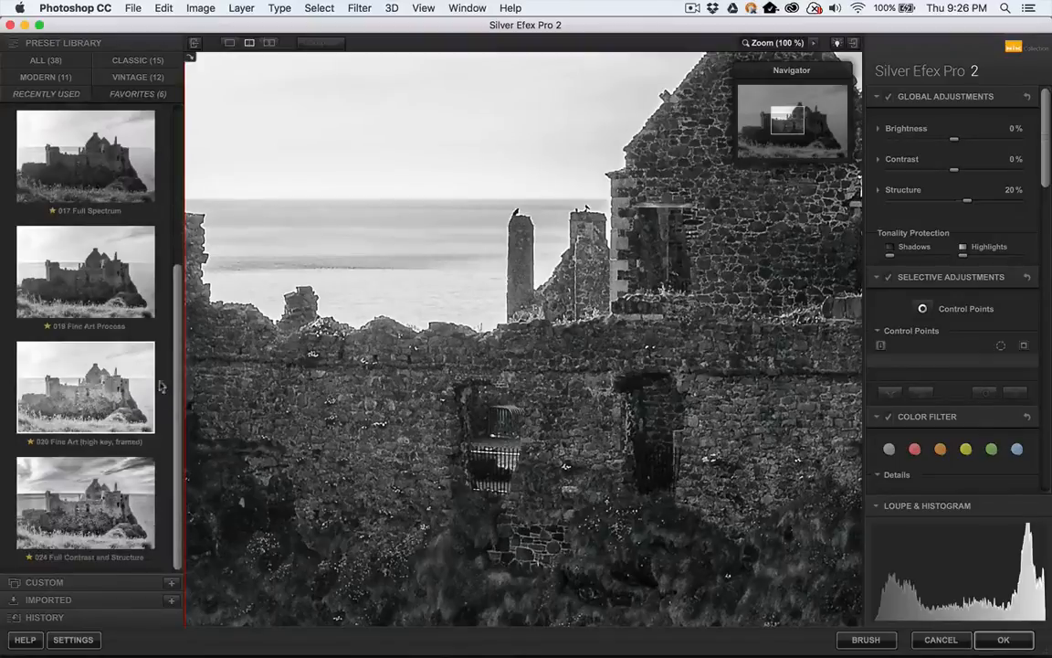
{"action": "left_click", "coordinate": [94, 272]}
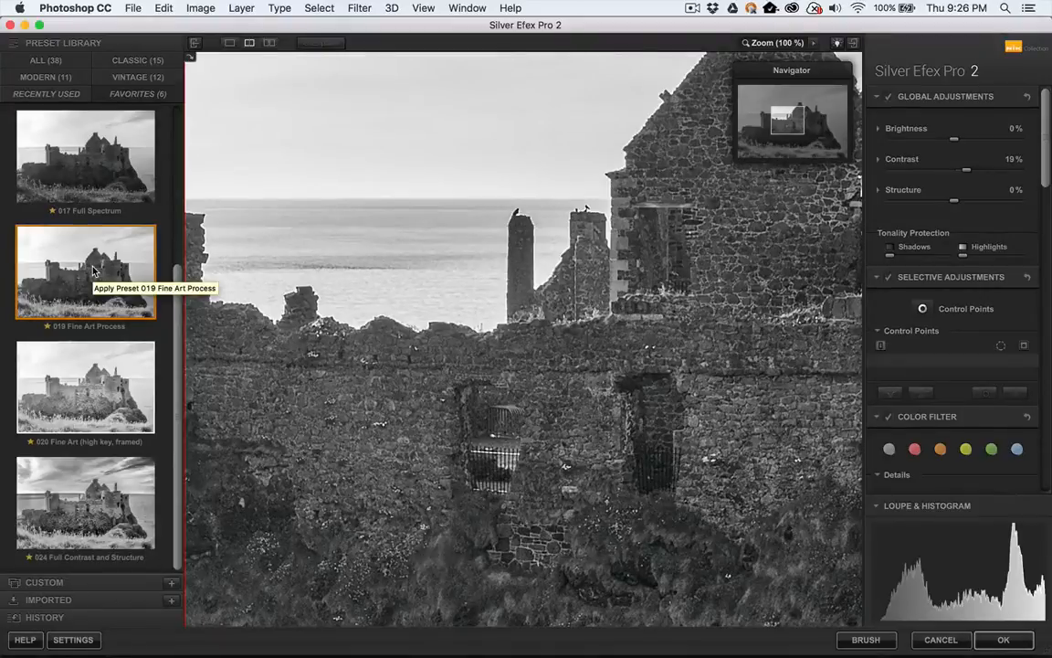
{"action": "left_click", "coordinate": [56, 498]}
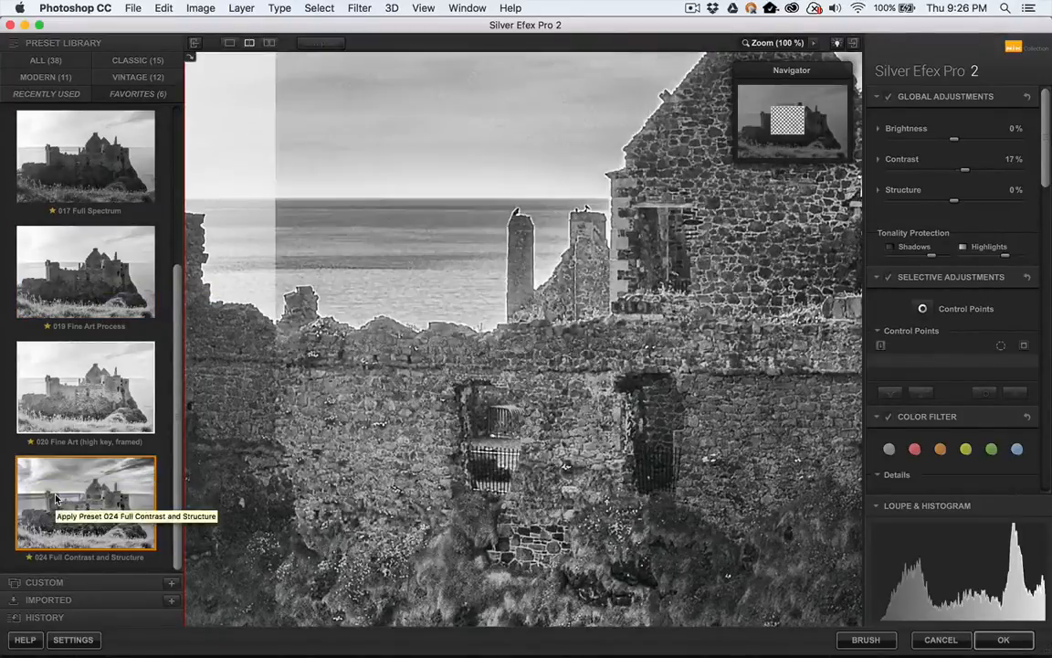
{"action": "left_click", "coordinate": [94, 247]}
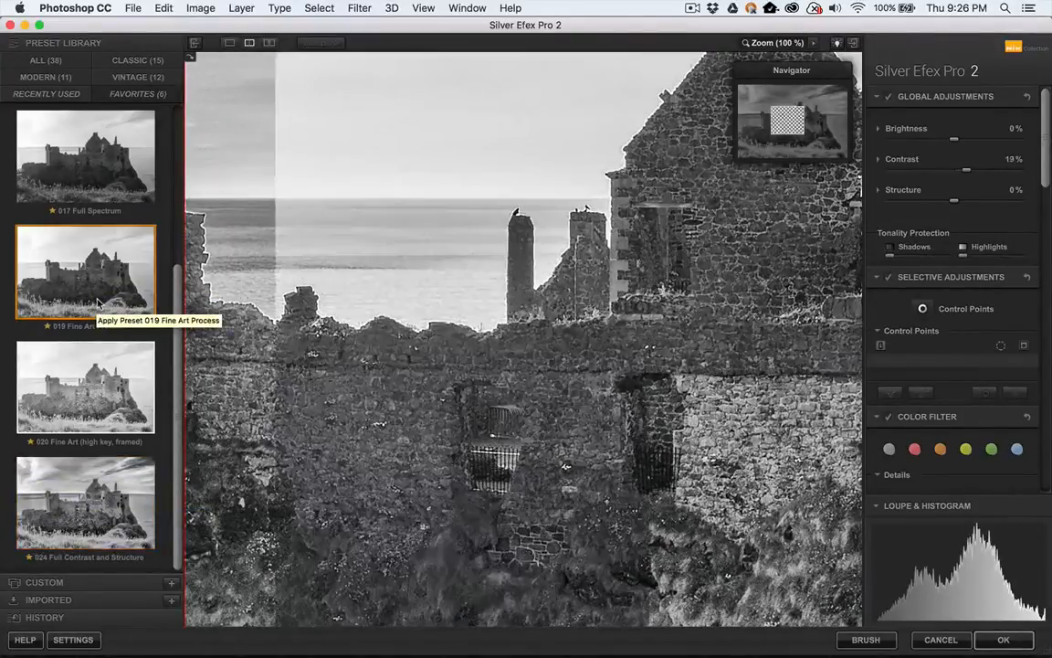
{"action": "left_click", "coordinate": [194, 44]}
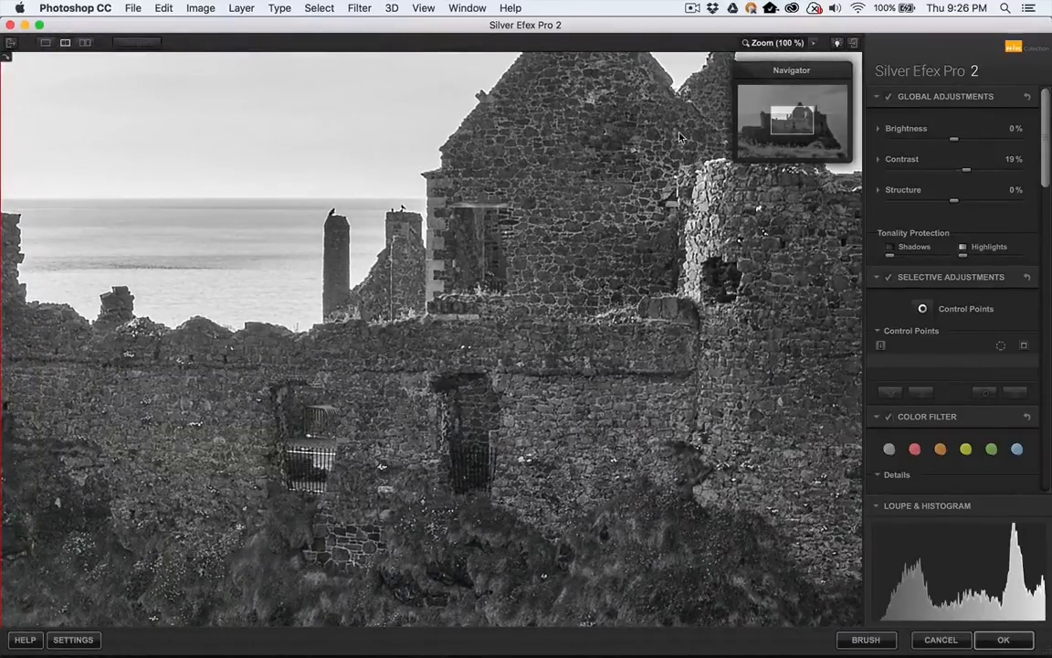
{"action": "left_click", "coordinate": [679, 137]}
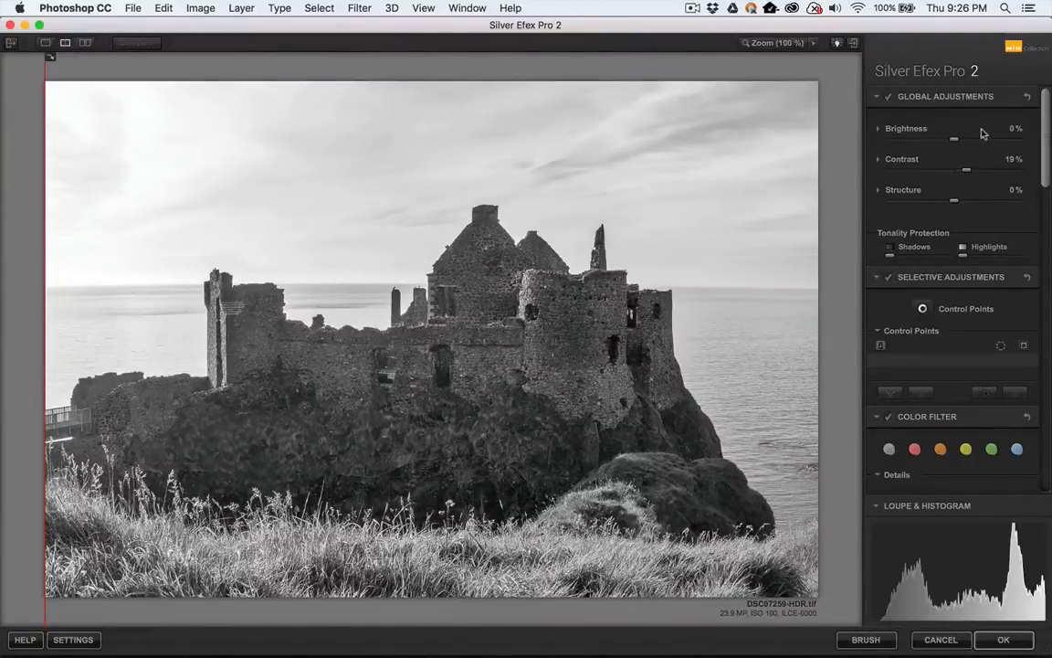
Expand the detailed Brightness, Contrast and Structure settings in the global adjustments.
{"action": "left_click", "coordinate": [879, 130]}
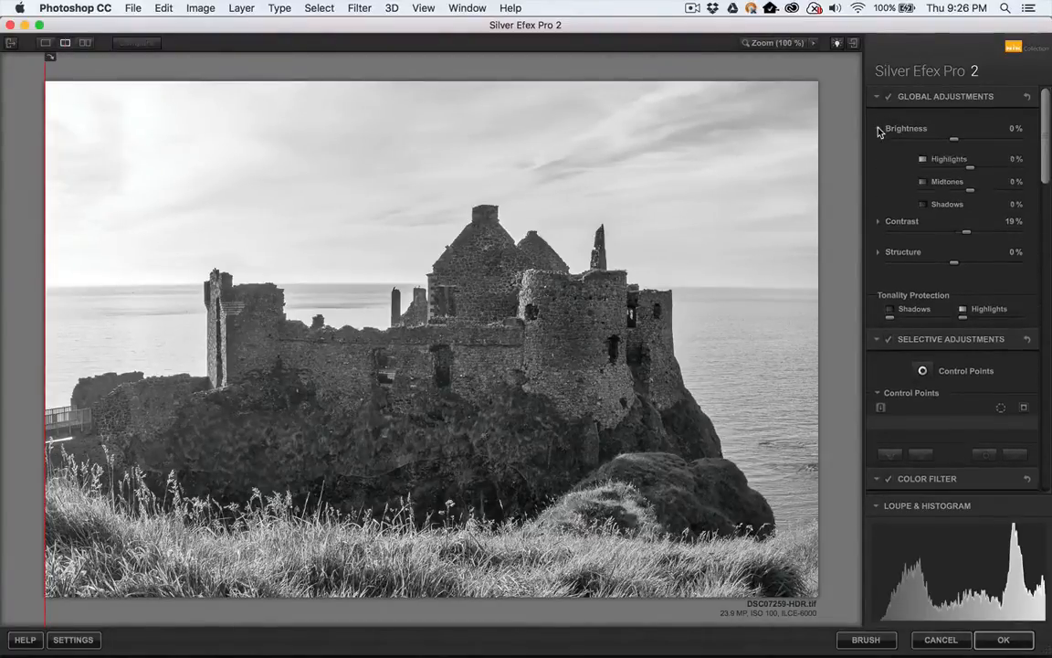
{"action": "scroll", "coordinate": [875, 215], "scroll_direction": "down", "scroll_amount": 1}
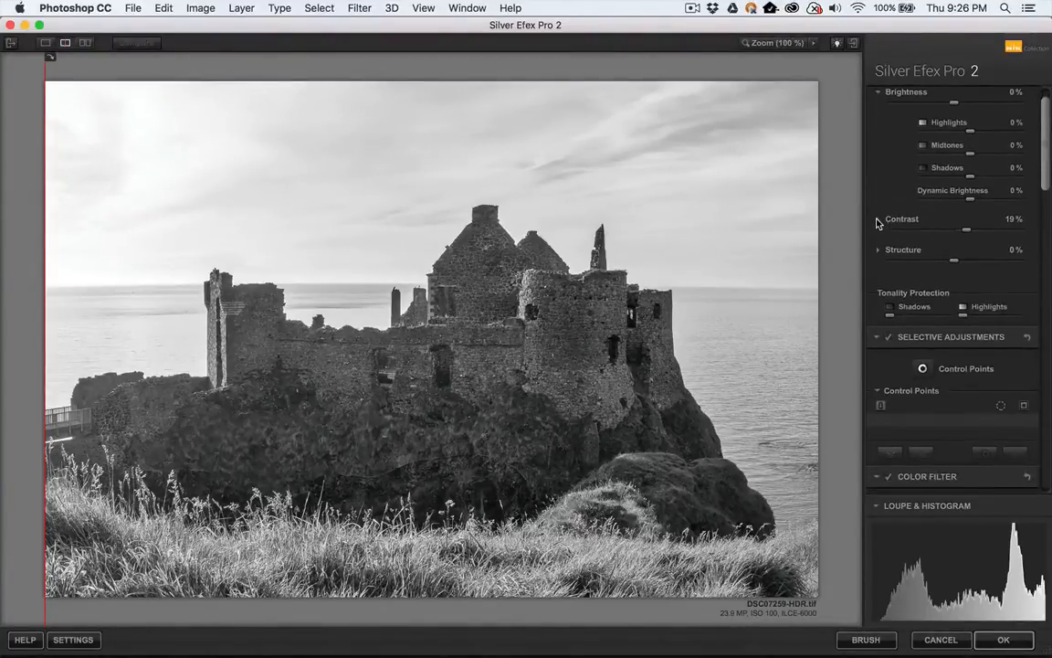
{"action": "left_click", "coordinate": [878, 220]}
{"action": "left_click", "coordinate": [879, 325]}
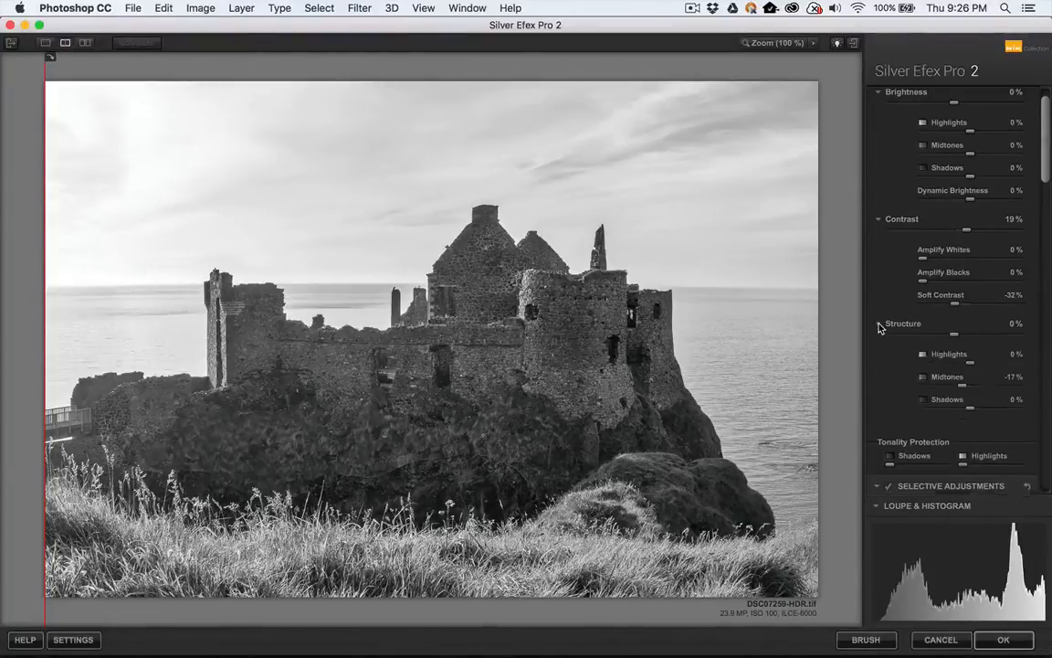
{"action": "scroll", "coordinate": [908, 273], "scroll_direction": "up", "scroll_amount": 1}
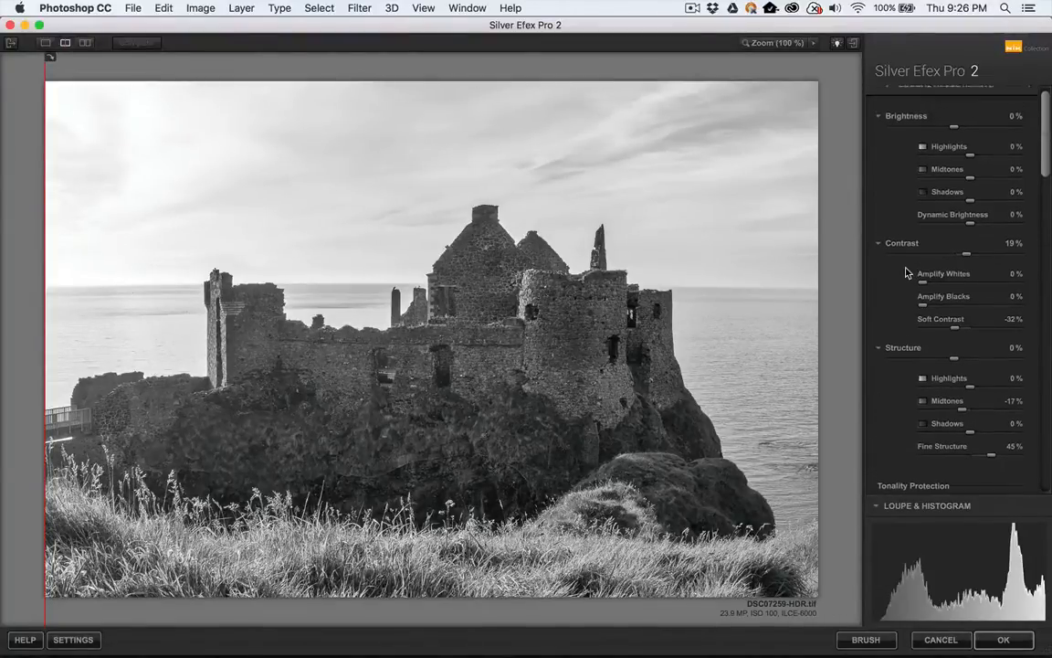
{"action": "scroll", "coordinate": [907, 273], "scroll_direction": "up", "scroll_amount": 1}
{"action": "scroll", "coordinate": [908, 273], "scroll_direction": "down", "scroll_amount": 2}
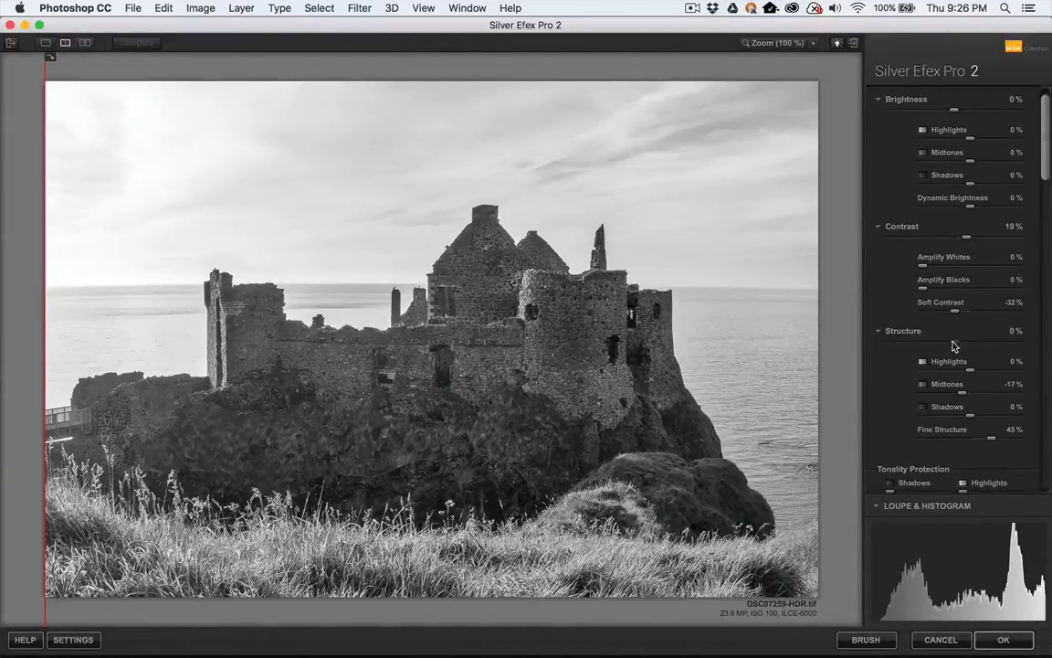
Try a global Structure of 65% on the castle detail and reset it to 0%.
{"action": "left_click_drag", "start_coordinate": [954, 342], "coordinate": [996, 349]}
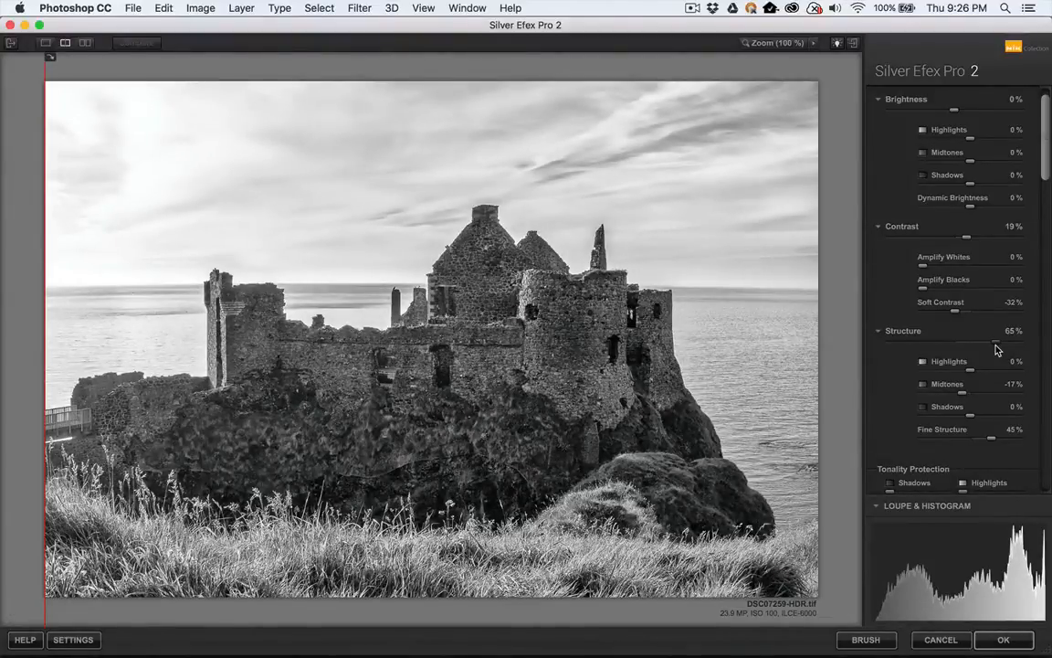
{"action": "key", "text": "space"}
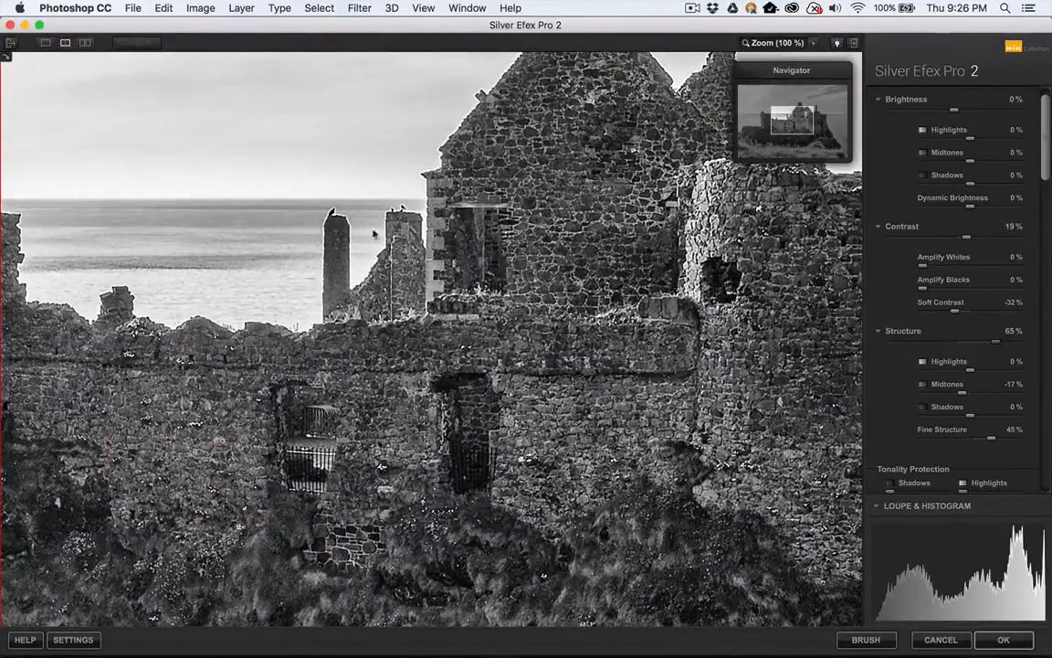
{"action": "left_click", "coordinate": [956, 341]}
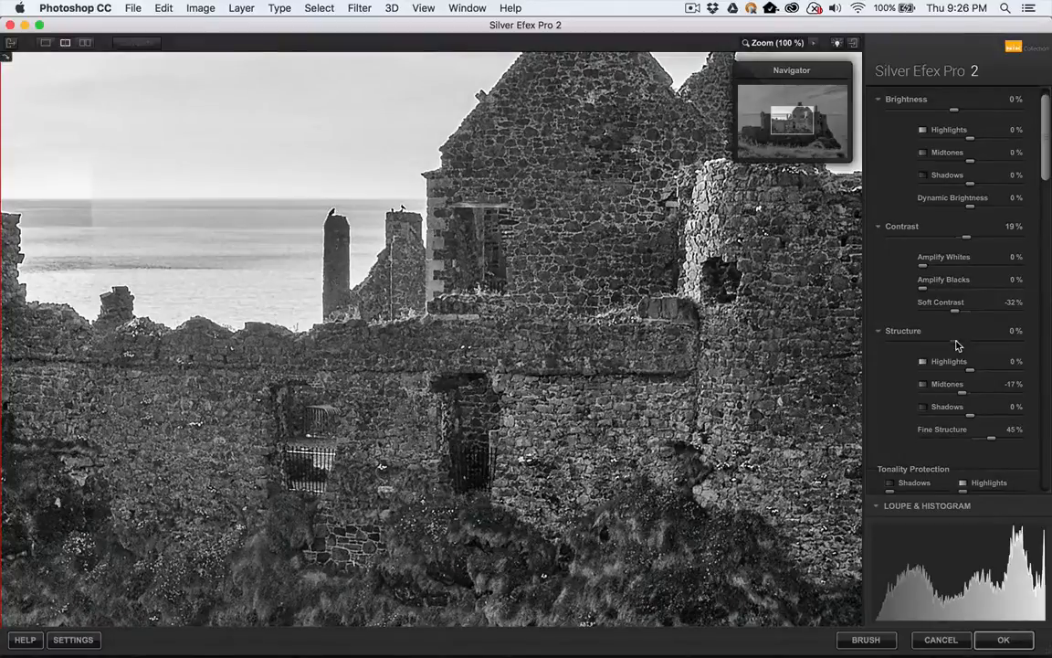
{"action": "left_click", "coordinate": [955, 341]}
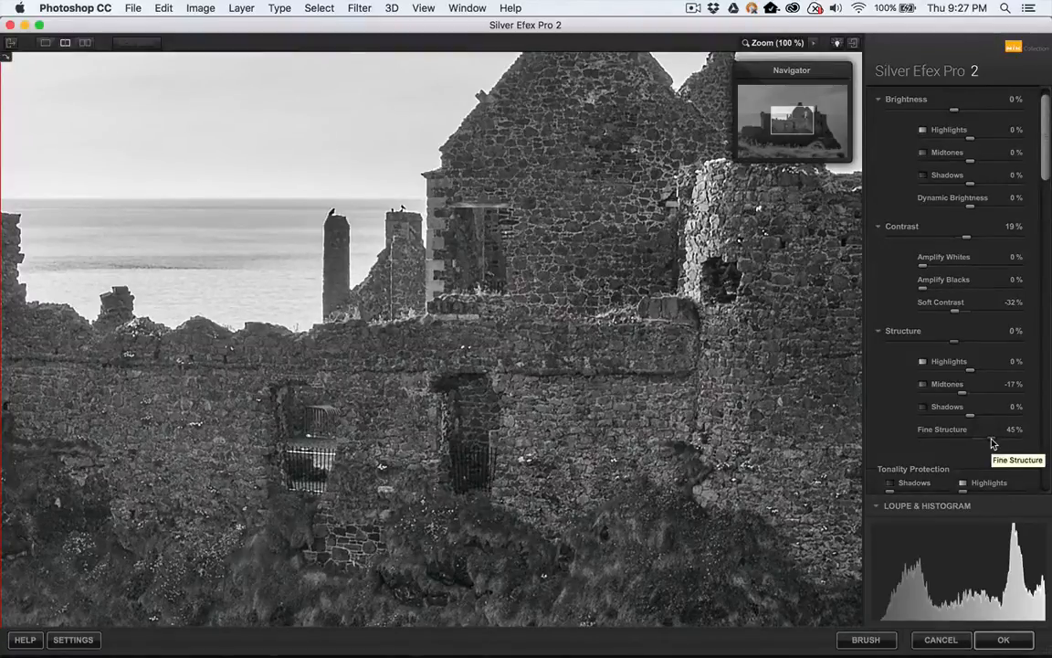
Set Fine Structure to 60% and the Structure of the midtones to 15%.
{"action": "left_click_drag", "start_coordinate": [992, 443], "coordinate": [1000, 444]}
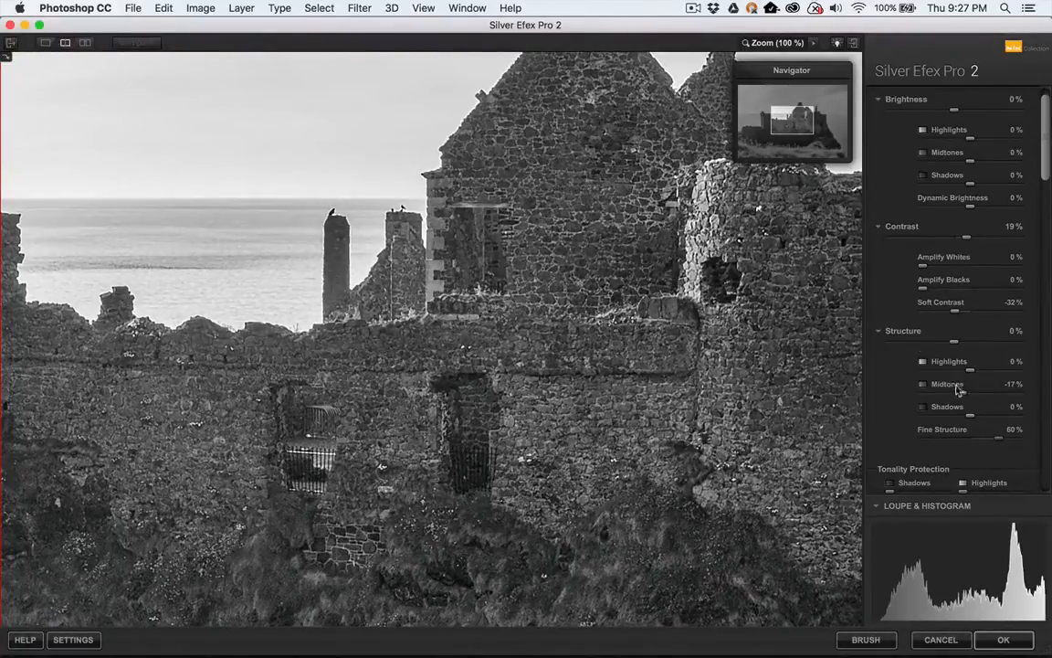
{"action": "mouse_move", "coordinate": [964, 396]}
{"action": "left_mouse_down"}
{"action": "mouse_move", "coordinate": [993, 397]}
{"action": "mouse_move", "coordinate": [980, 398]}
{"action": "left_mouse_up"}
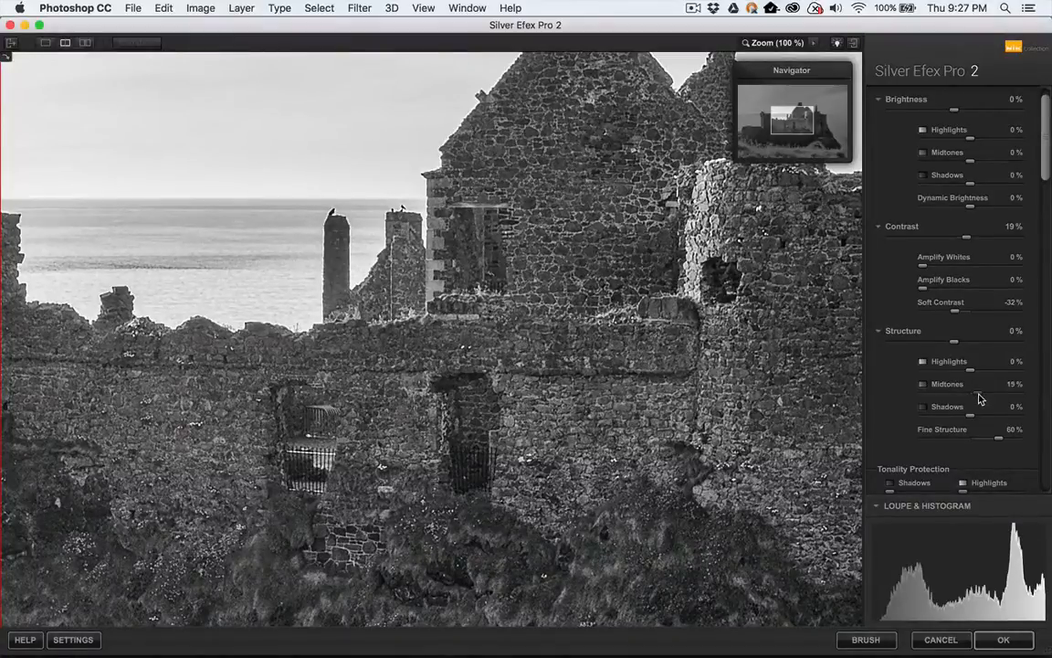
Set the Structure of the highlights to -19% and return to the view of the whole photo.
{"action": "left_click_drag", "start_coordinate": [980, 398], "coordinate": [973, 374]}
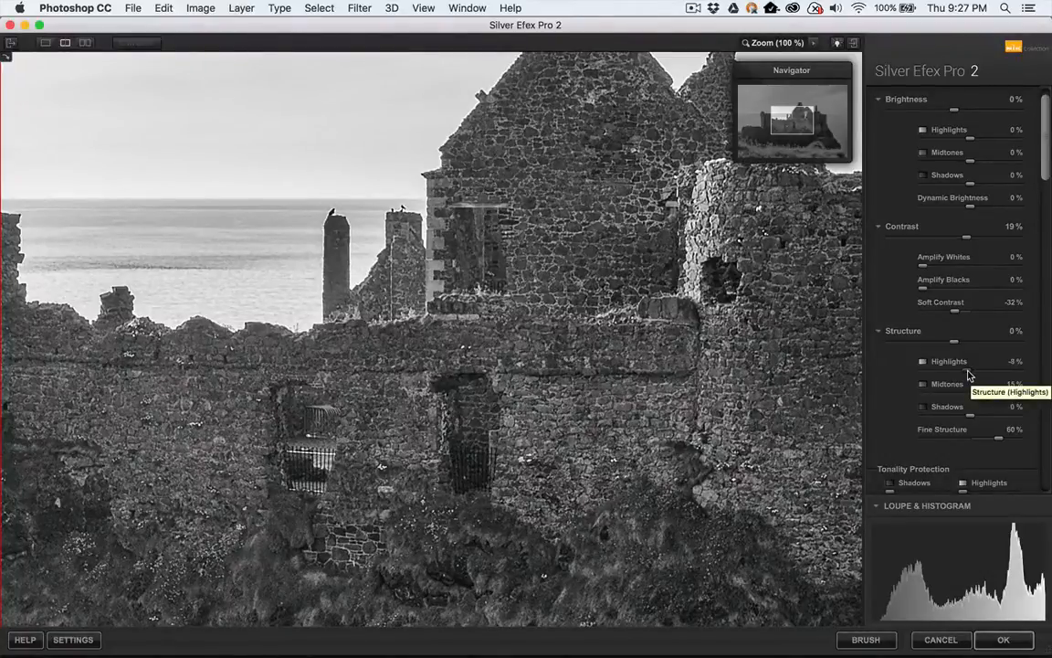
{"action": "left_click_drag", "start_coordinate": [971, 374], "coordinate": [962, 377]}
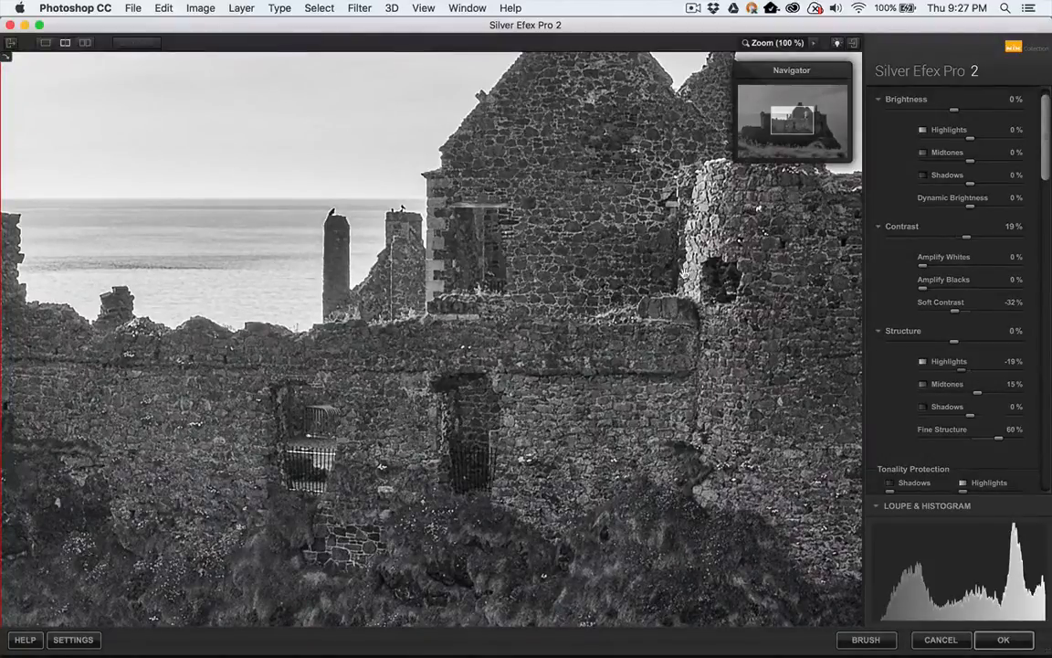
{"action": "double_click", "coordinate": [685, 274]}
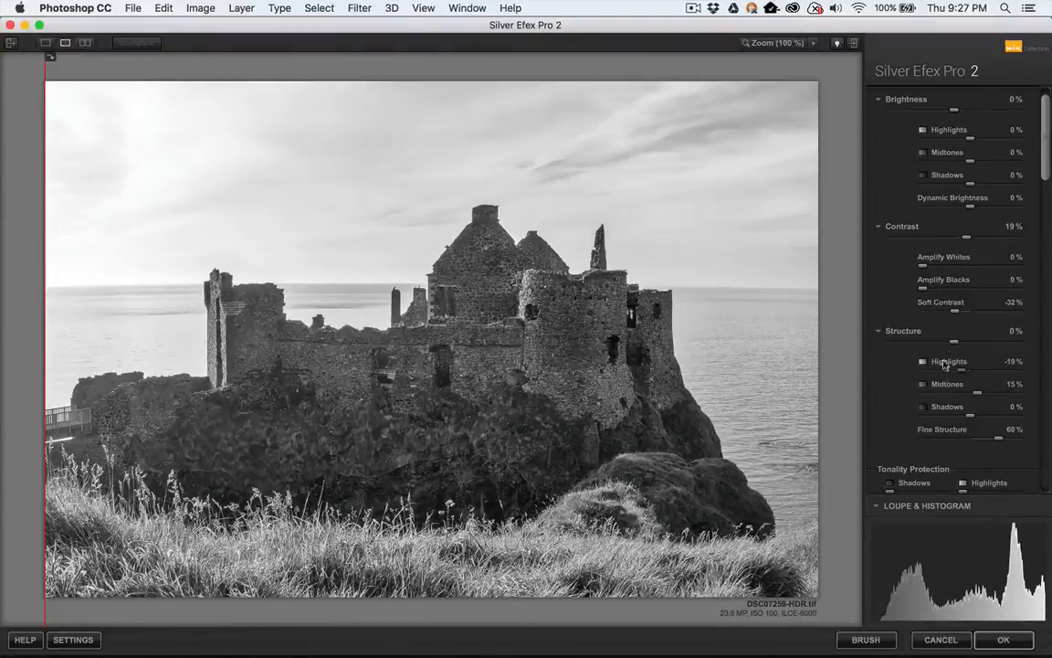
Set Amplify Whites to 20% and Amplify Blacks to 7% in the detailed Contrast settings.
{"action": "scroll", "coordinate": [936, 361], "scroll_direction": "up", "scroll_amount": 2}
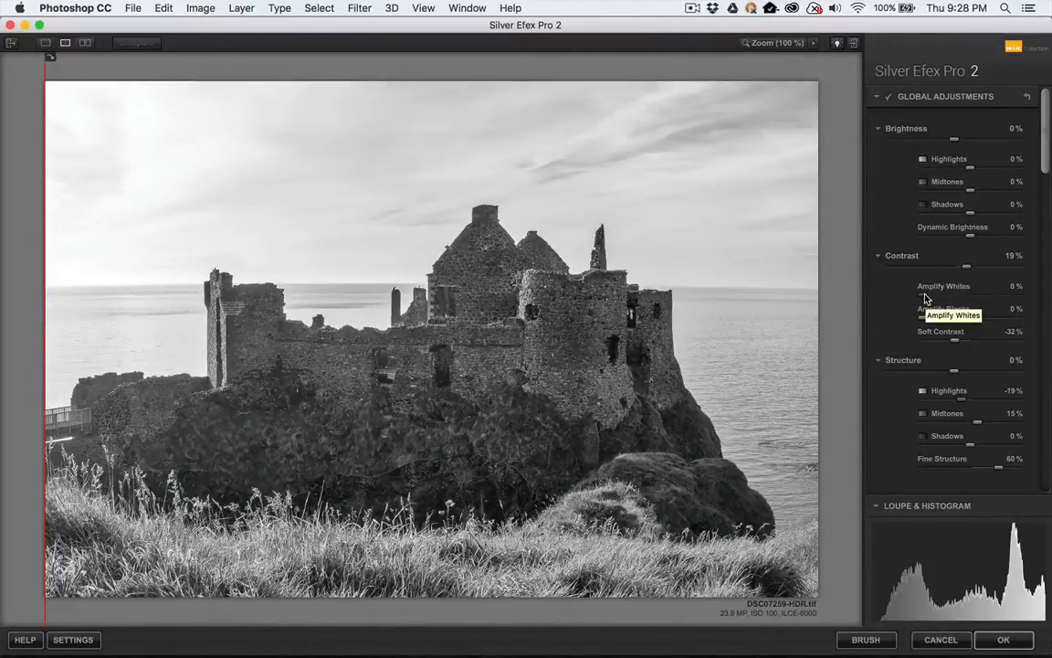
{"action": "left_click_drag", "start_coordinate": [928, 298], "coordinate": [936, 299]}
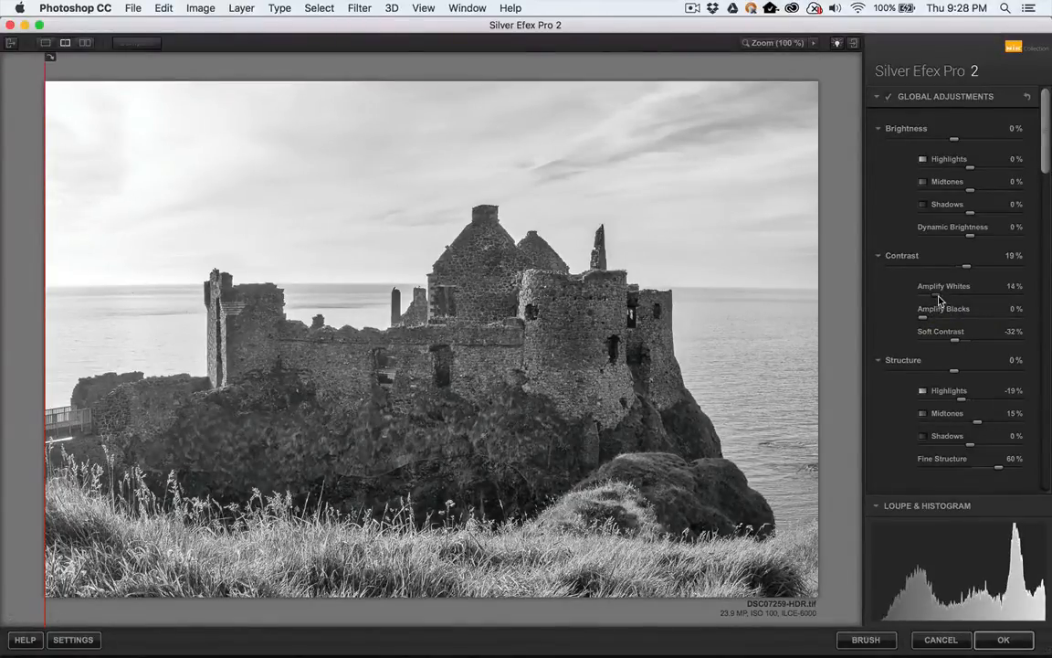
{"action": "key", "text": "space"}
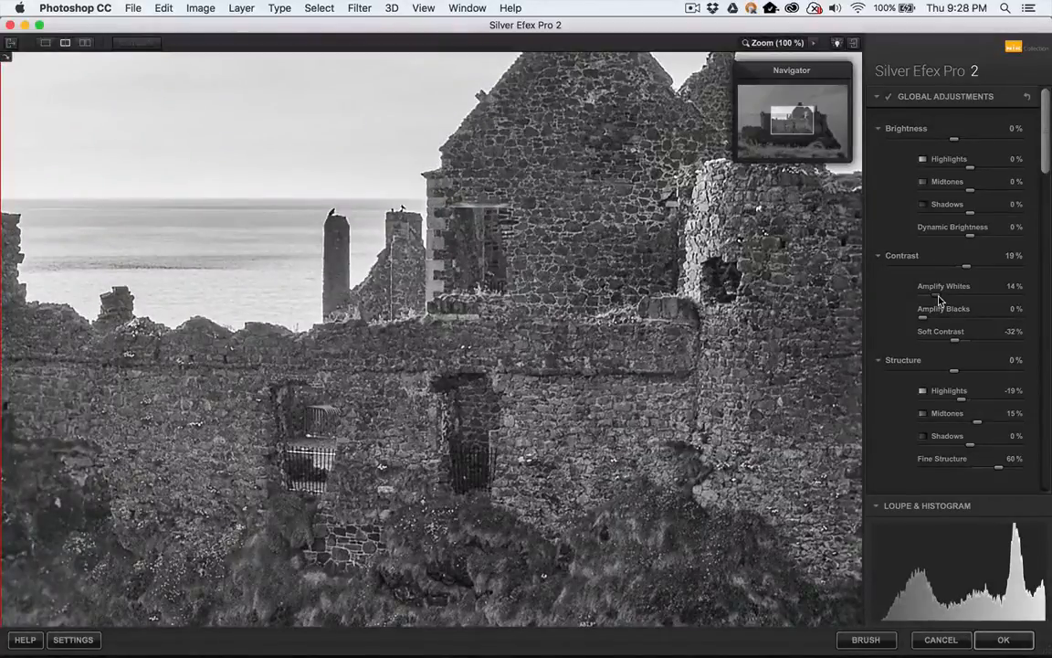
{"action": "key", "text": "space"}
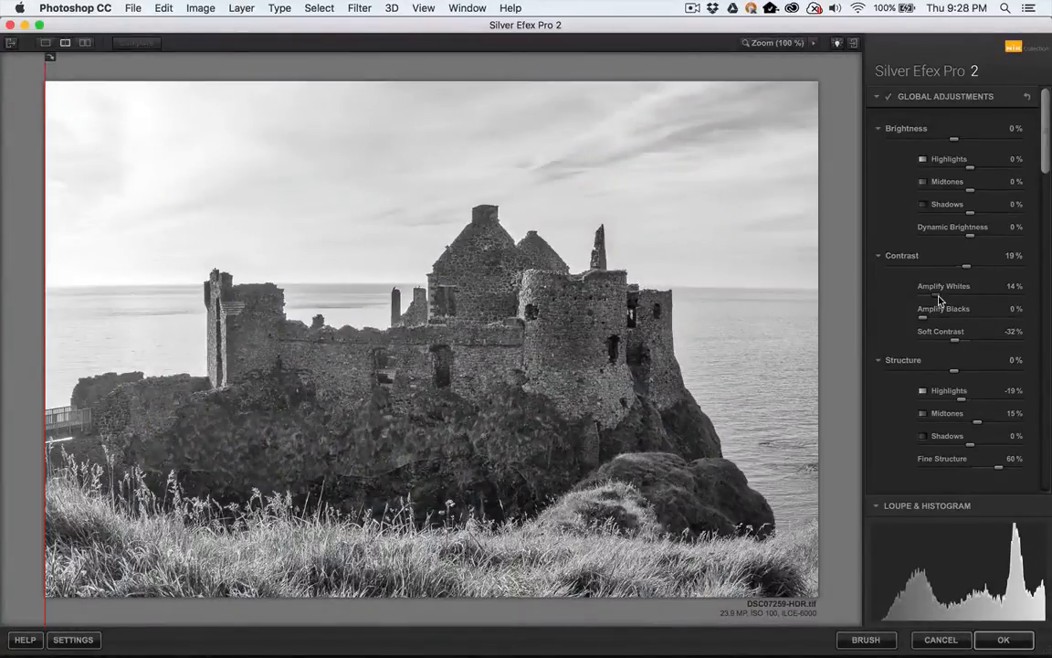
{"action": "left_click_drag", "start_coordinate": [939, 301], "coordinate": [941, 300]}
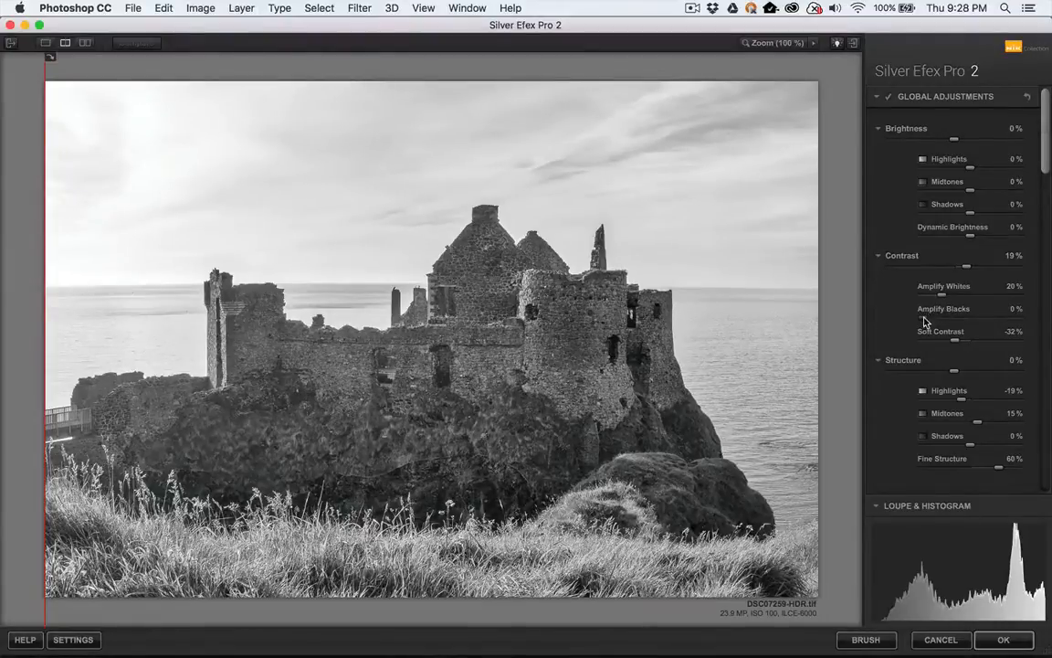
{"action": "left_click_drag", "start_coordinate": [925, 322], "coordinate": [932, 325]}
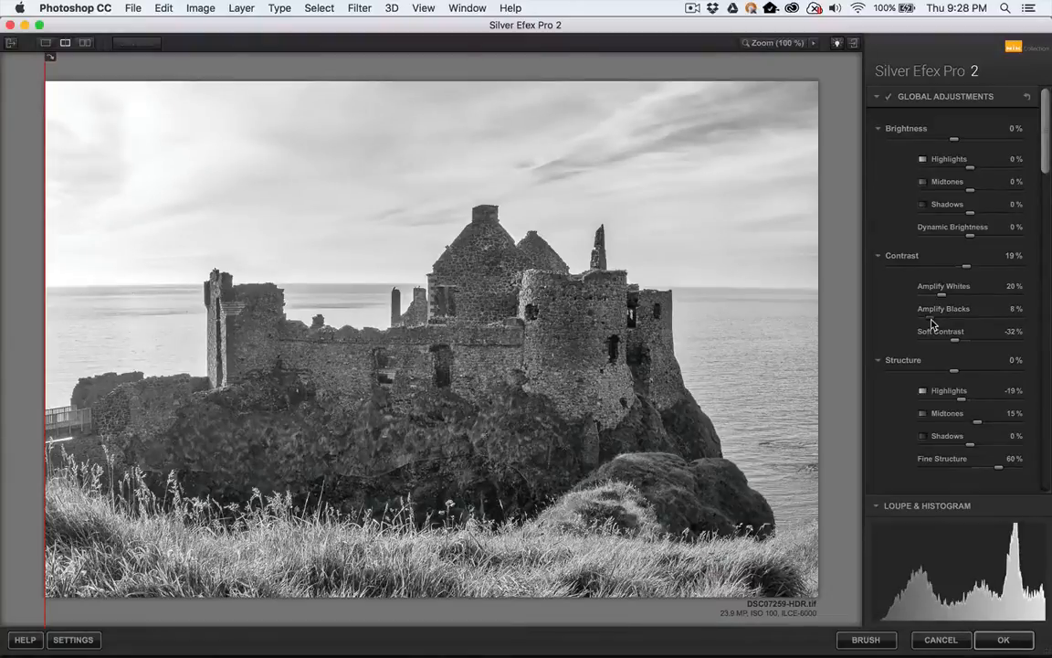
{"action": "left_click_drag", "start_coordinate": [932, 321], "coordinate": [930, 320]}
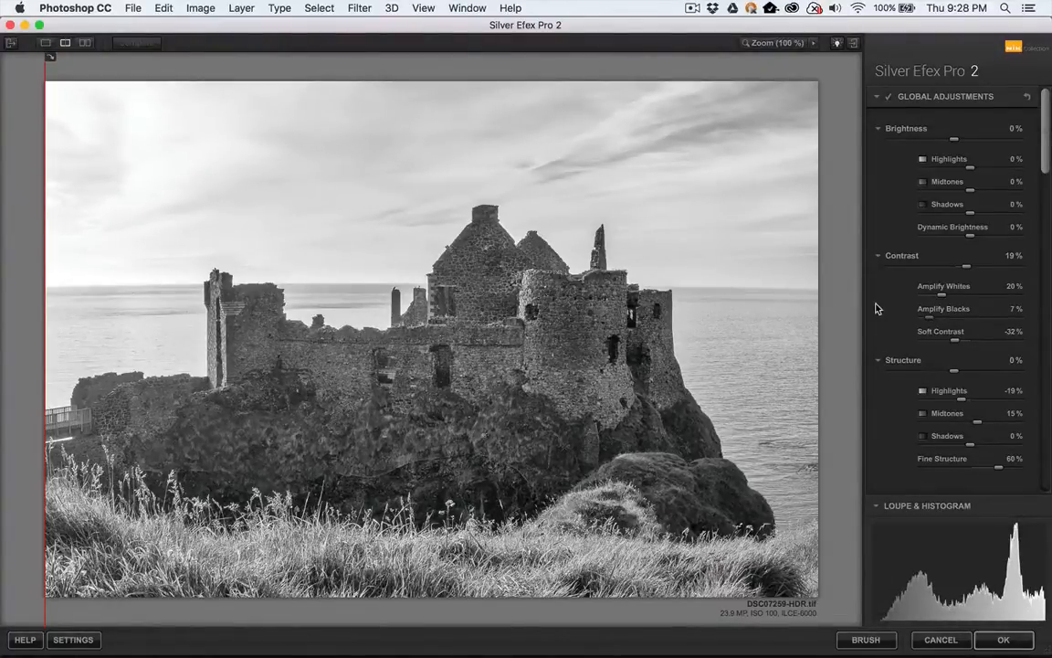
Check the histogram's darkest and brightest zones on the photo, keep zone 10 marked, and lower Amplify Whites to 16%.
{"action": "scroll", "coordinate": [876, 307], "scroll_direction": "down", "scroll_amount": 4}
{"action": "scroll", "coordinate": [875, 309], "scroll_direction": "up", "scroll_amount": 4}
{"action": "scroll", "coordinate": [901, 412], "scroll_direction": "down", "scroll_amount": 1}
{"action": "scroll", "coordinate": [900, 412], "scroll_direction": "down", "scroll_amount": 2}
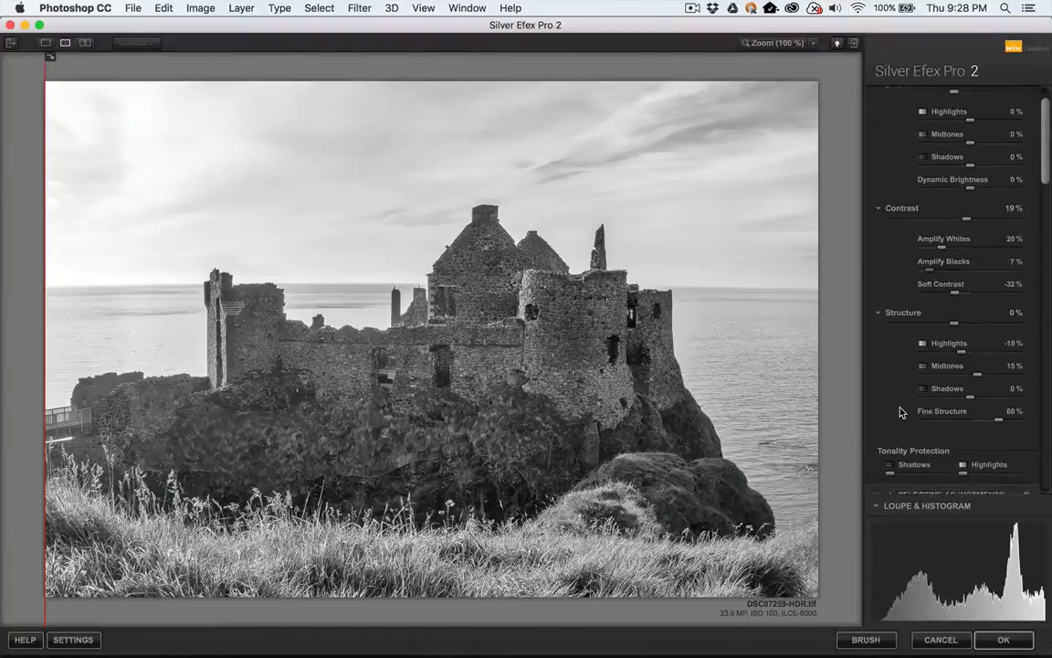
{"action": "scroll", "coordinate": [901, 412], "scroll_direction": "up", "scroll_amount": 1}
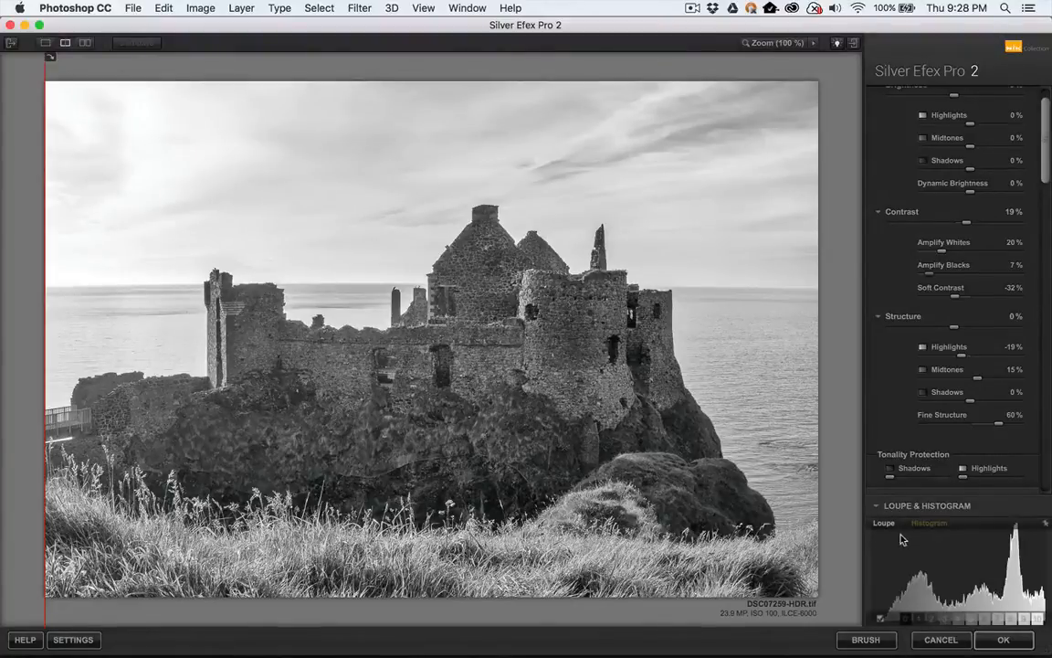
{"action": "left_click", "coordinate": [884, 523]}
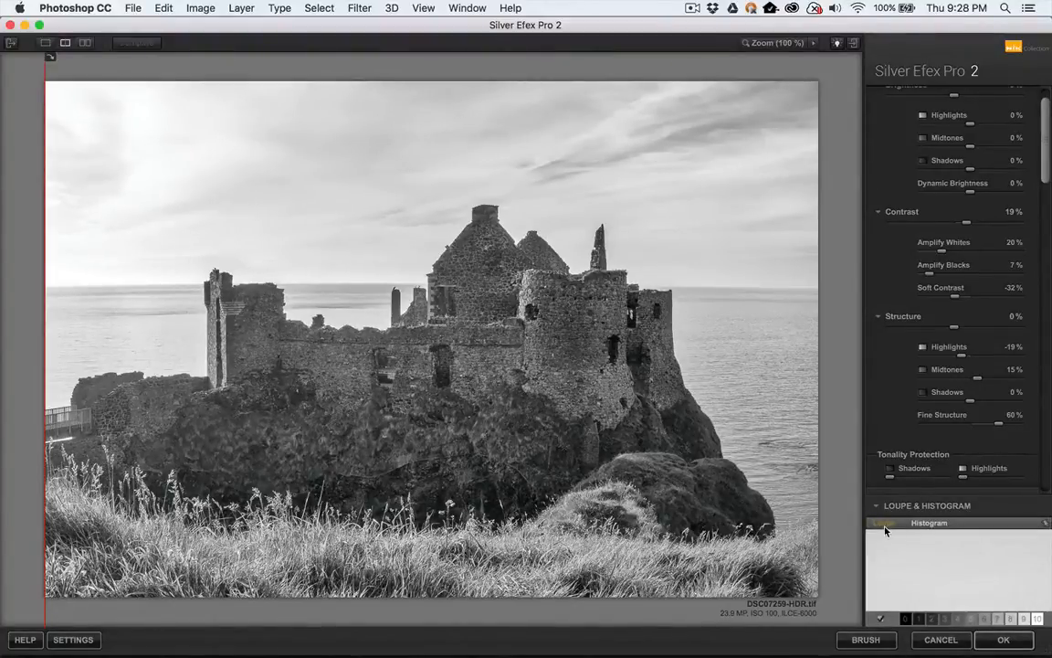
{"action": "left_click", "coordinate": [930, 524]}
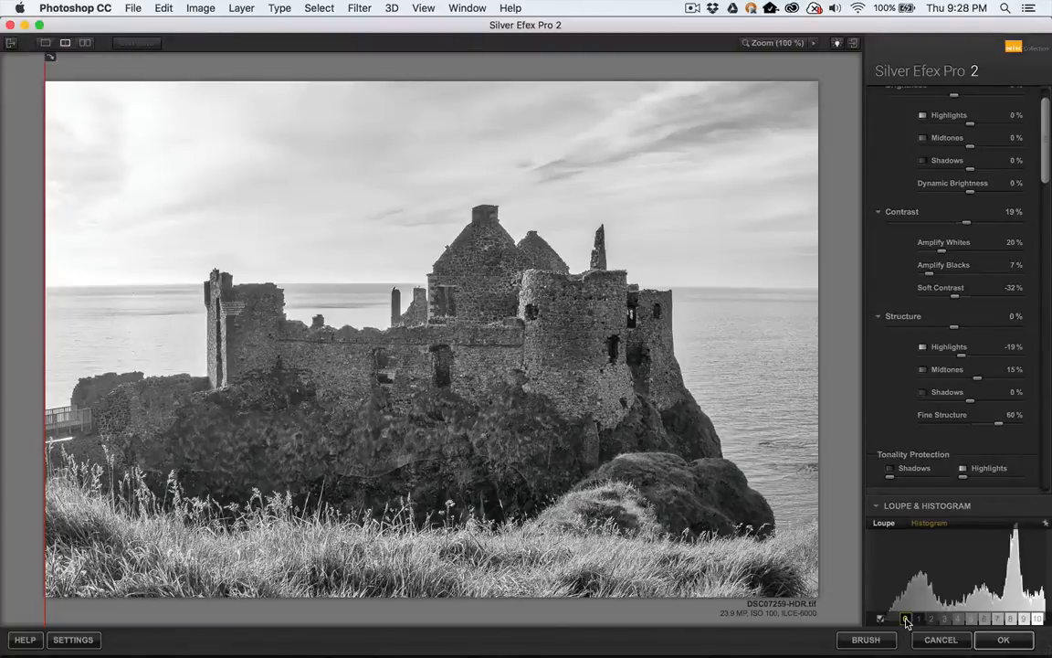
{"action": "mouse_move", "coordinate": [935, 621]}
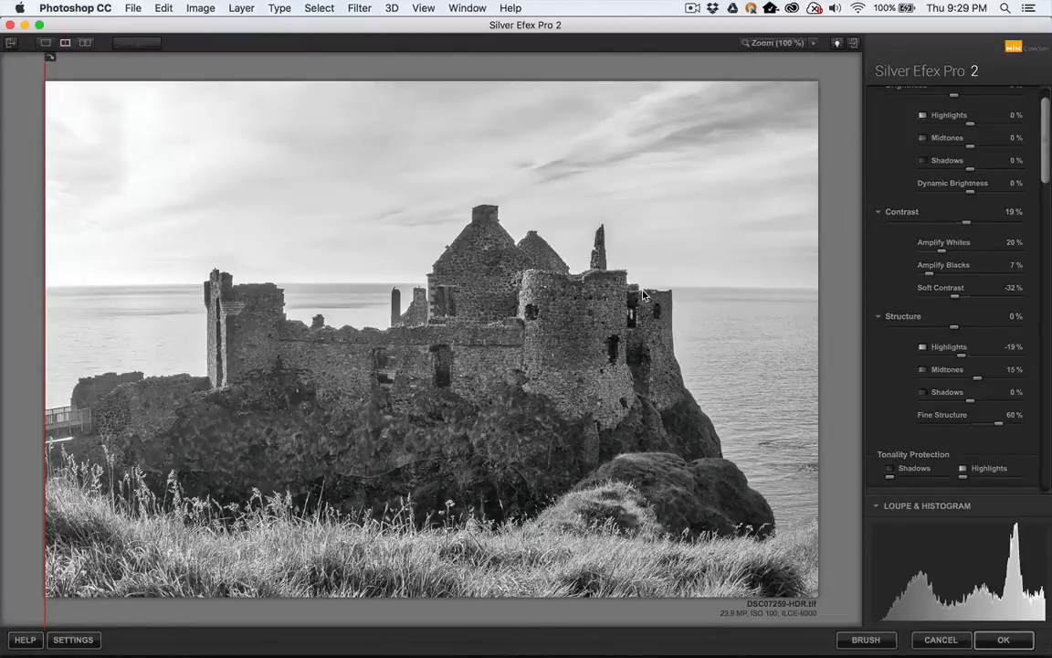
{"action": "mouse_move", "coordinate": [1035, 628]}
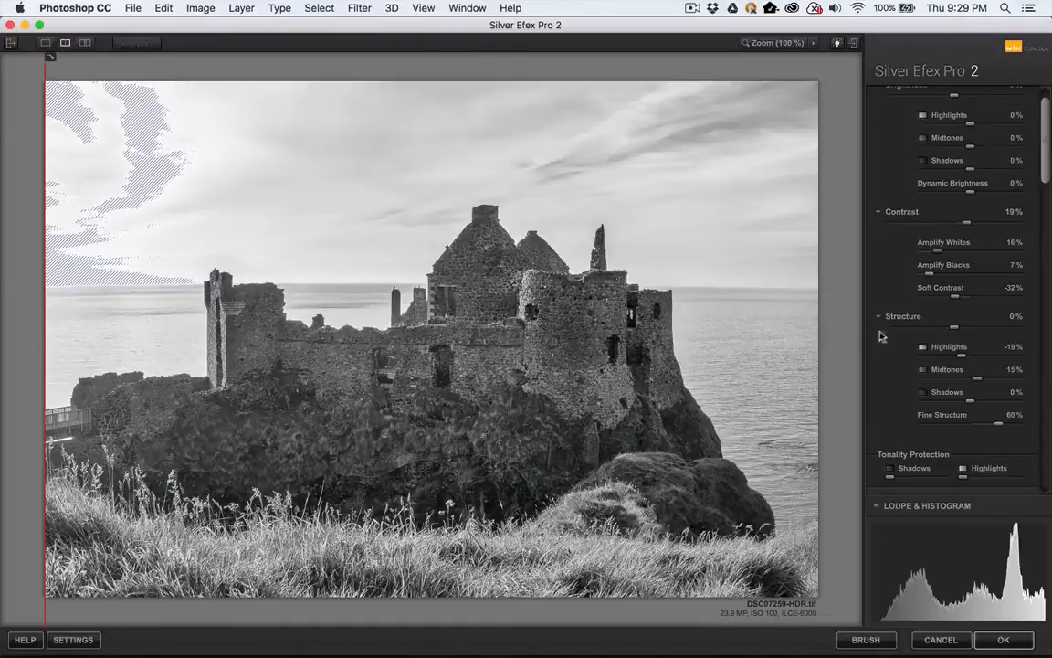
Add a control point of 33% size on the blown-out sky and position it between the marked zone 10 areas.
{"action": "scroll", "coordinate": [896, 279], "scroll_direction": "up", "scroll_amount": 3}
{"action": "scroll", "coordinate": [896, 280], "scroll_direction": "down", "scroll_amount": 15}
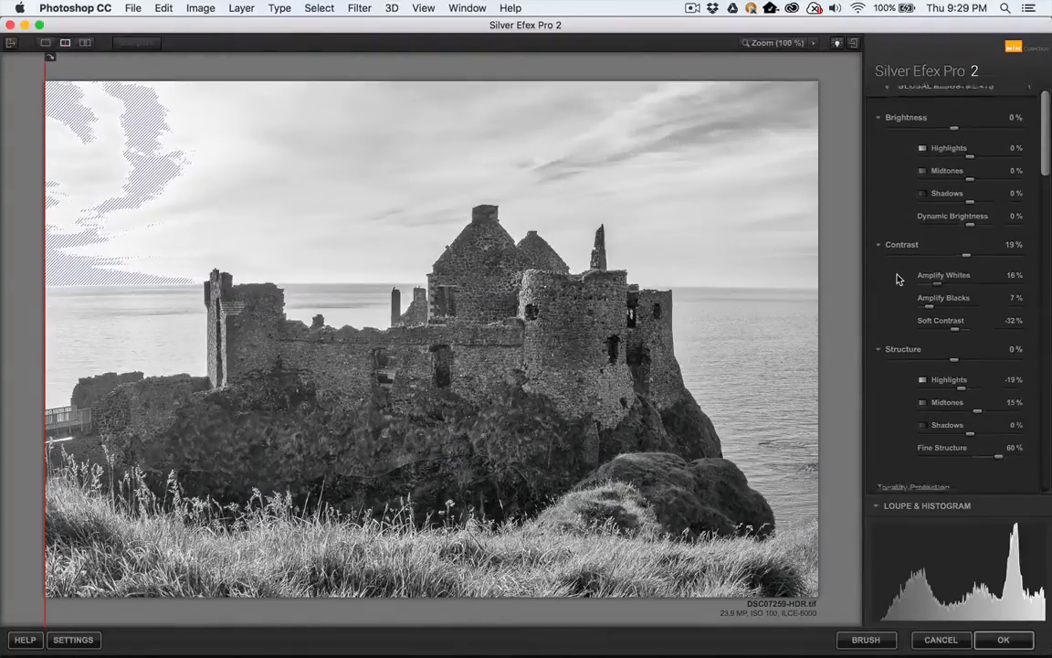
{"action": "scroll", "coordinate": [899, 279], "scroll_direction": "up", "scroll_amount": 1}
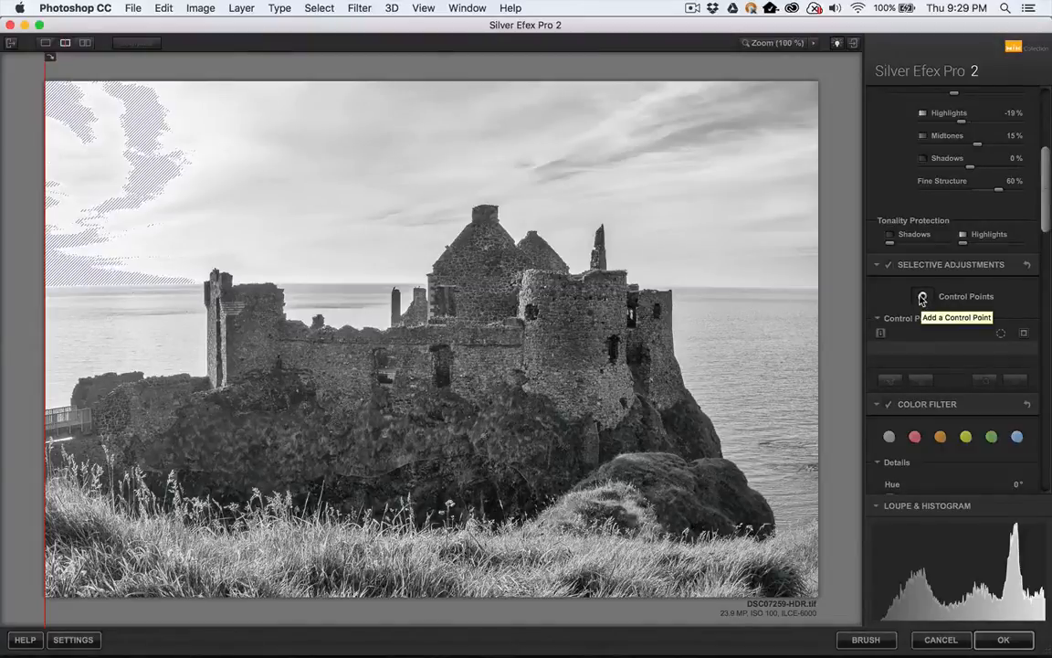
{"action": "left_click", "coordinate": [919, 300]}
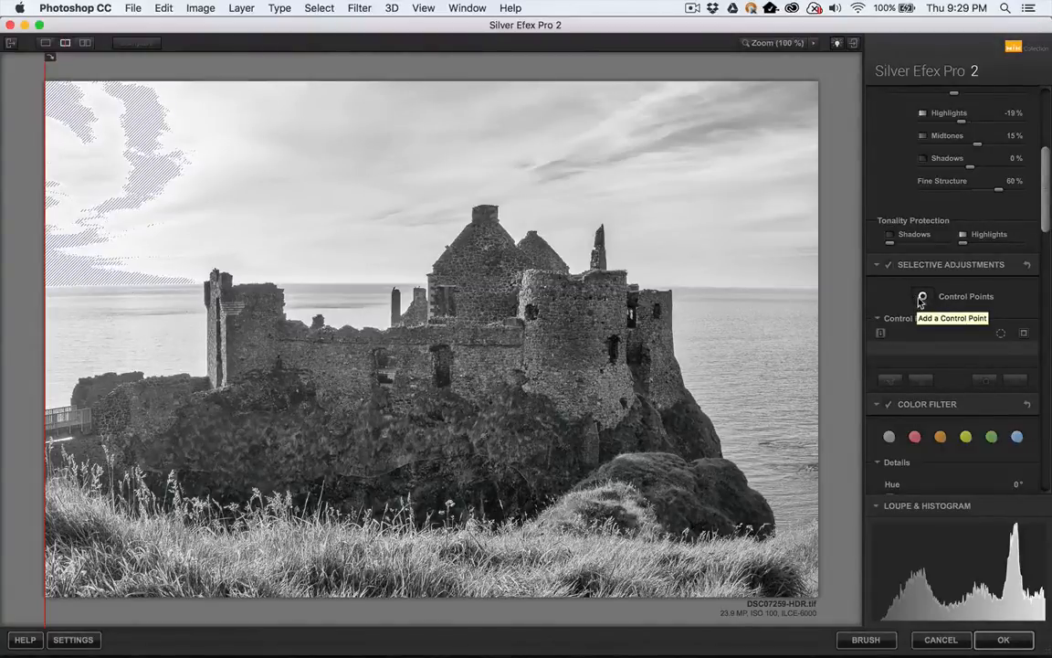
{"action": "left_click", "coordinate": [139, 151]}
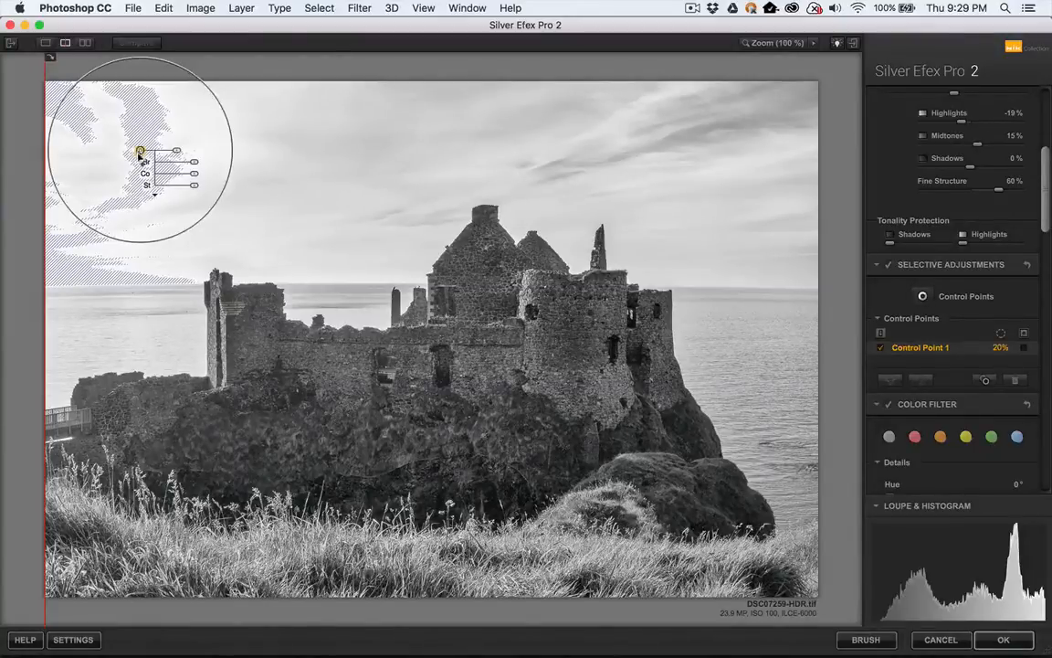
{"action": "mouse_move", "coordinate": [139, 154]}
{"action": "left_mouse_down"}
{"action": "mouse_move", "coordinate": [104, 158]}
{"action": "mouse_move", "coordinate": [146, 166]}
{"action": "left_mouse_up"}
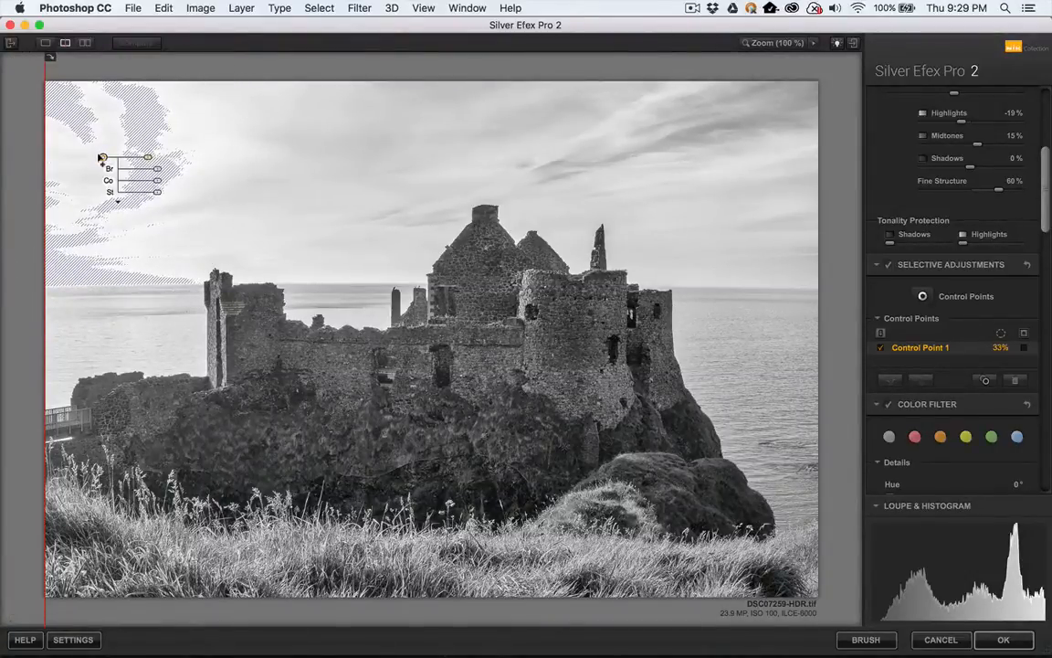
{"action": "left_click", "coordinate": [100, 158]}
{"action": "left_click_drag", "start_coordinate": [102, 161], "coordinate": [105, 167]}
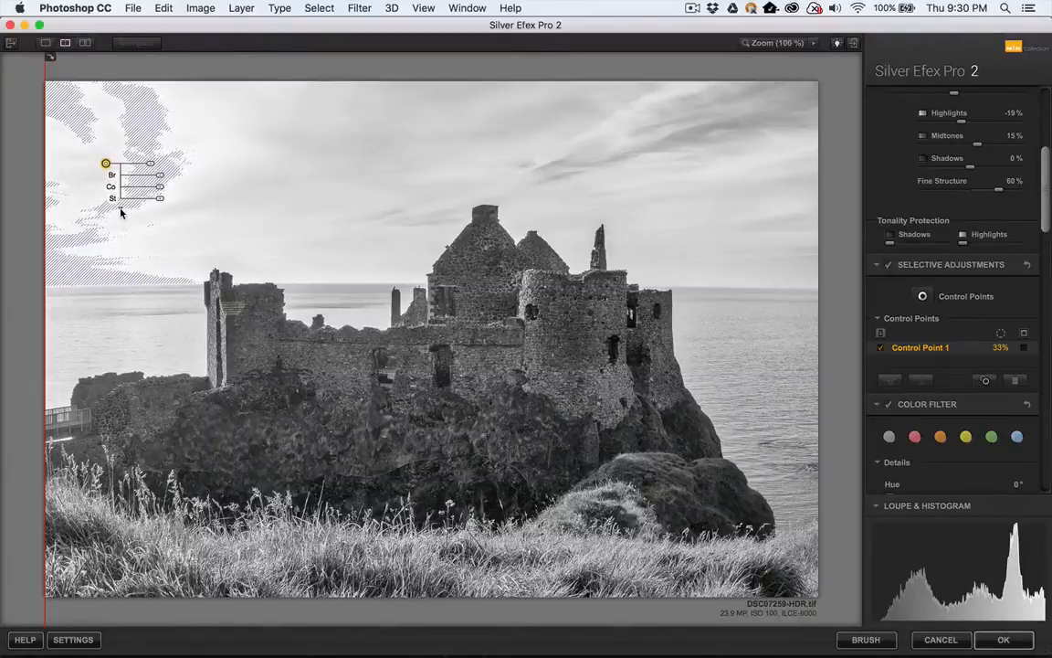
Expand the sky control point's extra settings, lower its Amplify Whites to the minimum and reduce its Brightness slightly.
{"action": "left_click", "coordinate": [120, 210]}
{"action": "left_click_drag", "start_coordinate": [161, 214], "coordinate": [126, 213]}
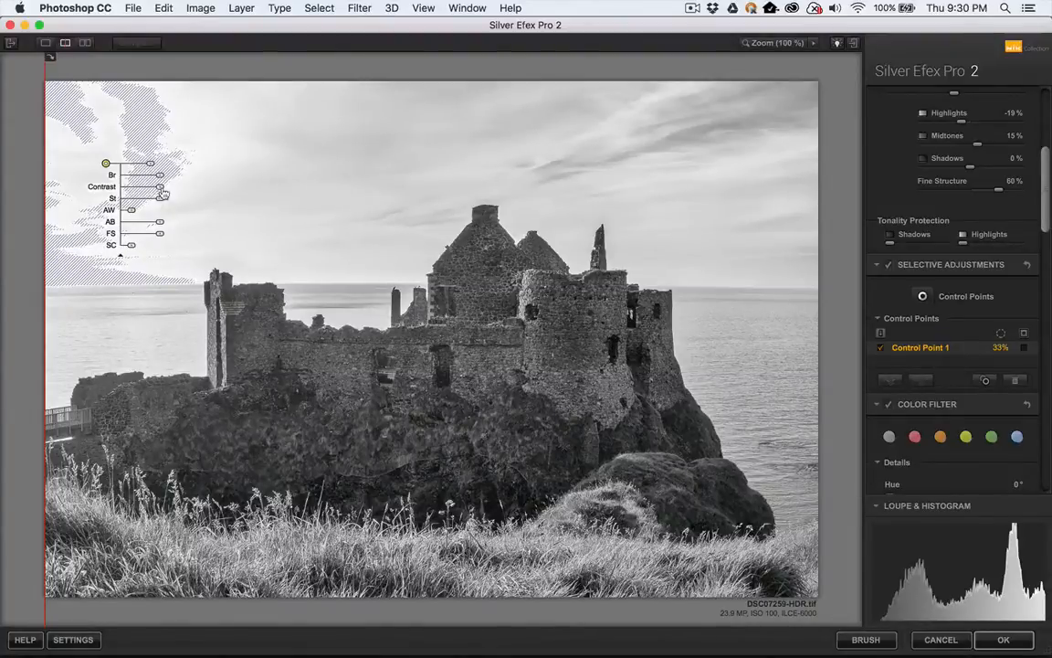
{"action": "left_click_drag", "start_coordinate": [160, 178], "coordinate": [147, 179]}
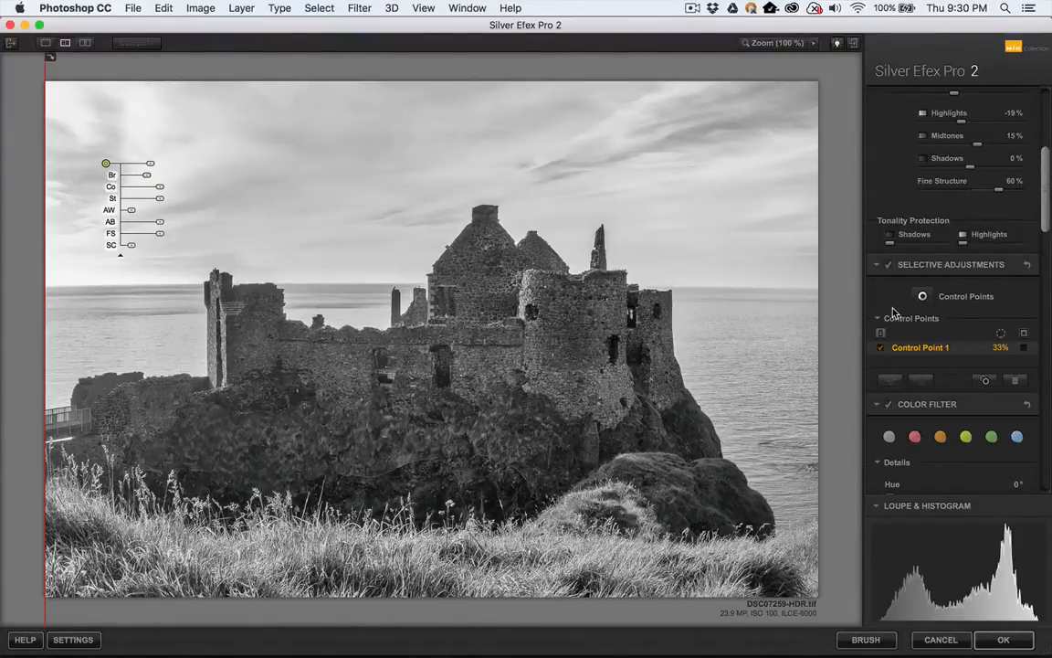
Deselect the sky control point and check histogram zones 0 and 10 for pure black and pure white areas.
{"action": "scroll", "coordinate": [964, 316], "scroll_direction": "down", "scroll_amount": 2}
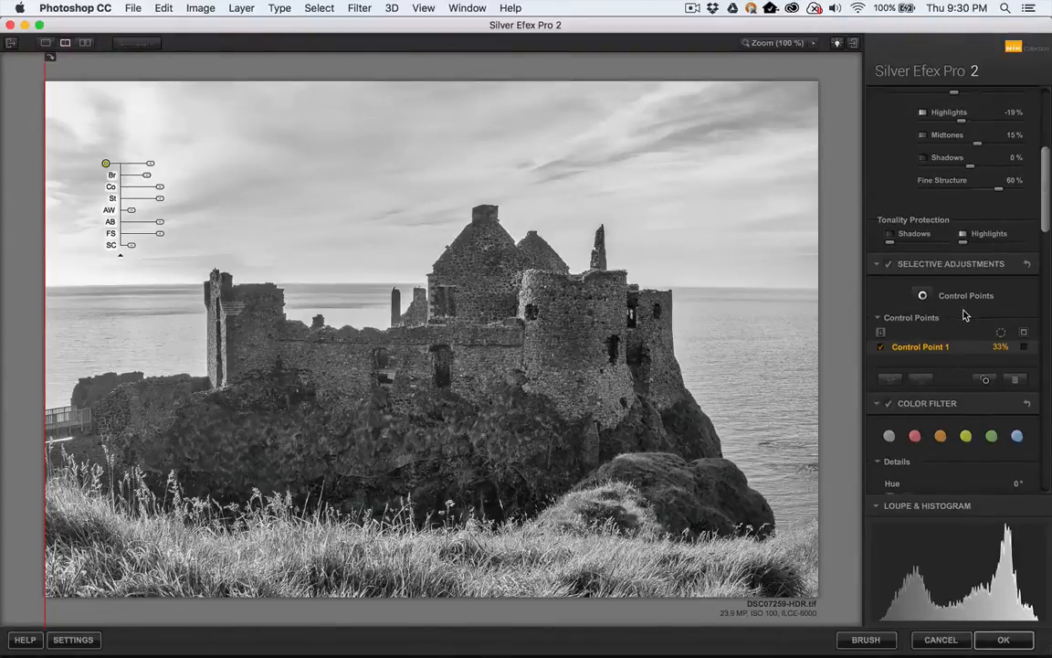
{"action": "scroll", "coordinate": [963, 315], "scroll_direction": "down", "scroll_amount": 1}
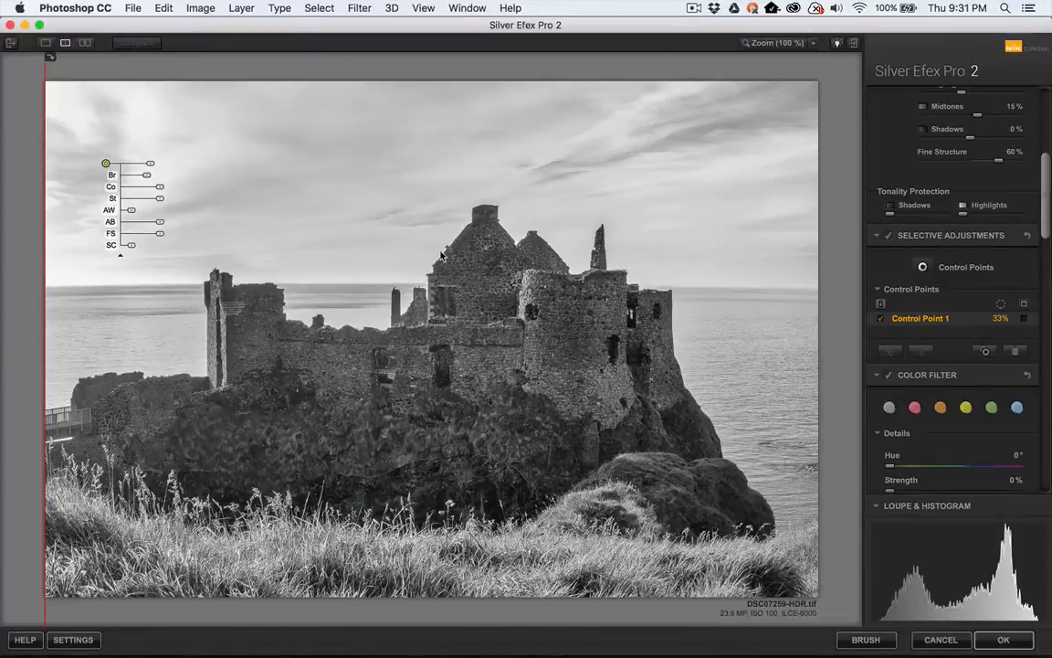
{"action": "left_click", "coordinate": [261, 201]}
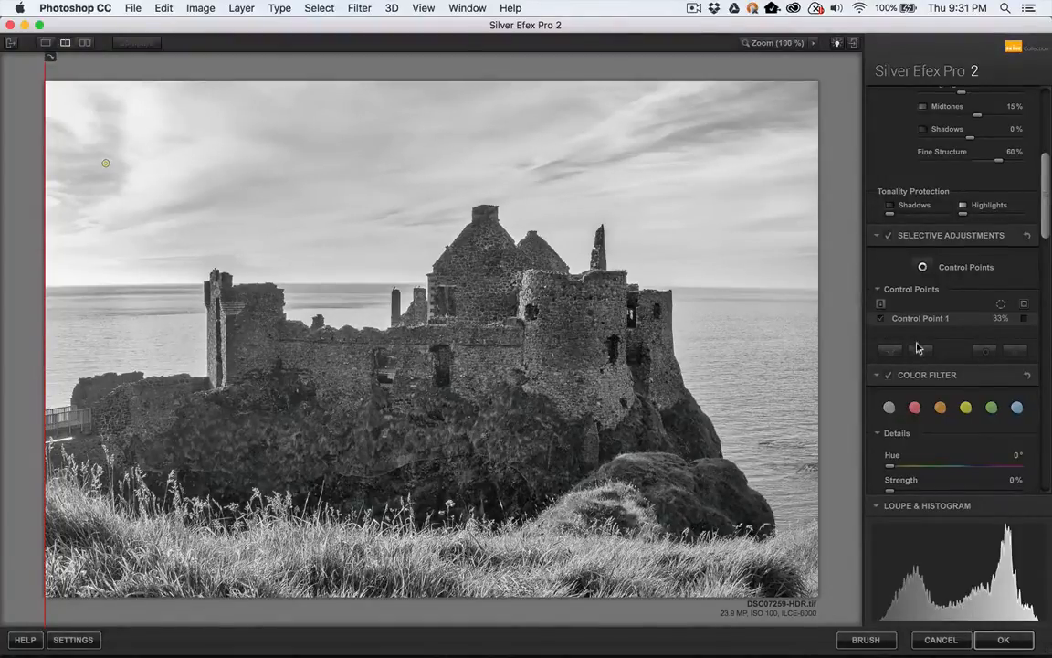
{"action": "mouse_move", "coordinate": [937, 629]}
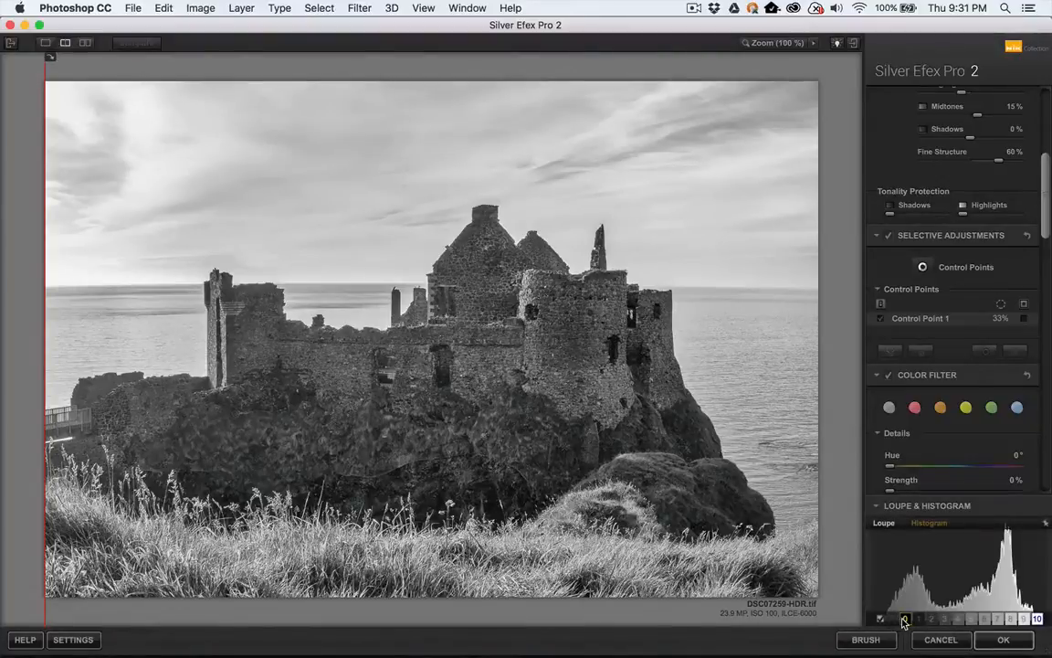
{"action": "left_click", "coordinate": [905, 619]}
{"action": "mouse_move", "coordinate": [1025, 621]}
Add a second control point of 20% size on the castle wall and move it beside the round tower's window.
{"action": "left_click", "coordinate": [922, 269]}
{"action": "left_click", "coordinate": [469, 343]}
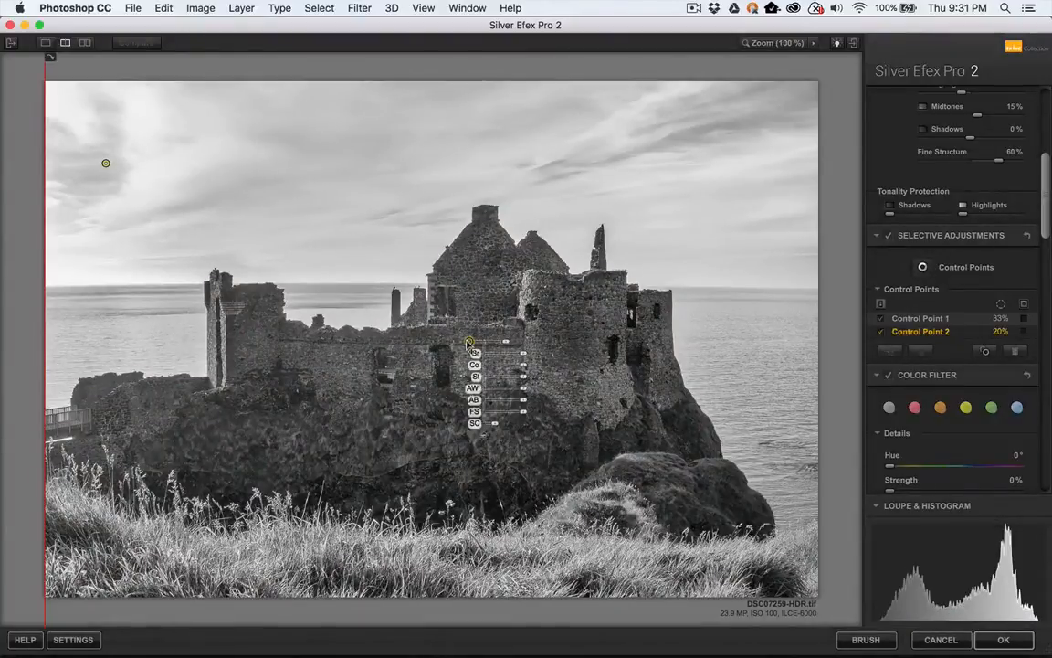
{"action": "left_click_drag", "start_coordinate": [469, 342], "coordinate": [508, 310]}
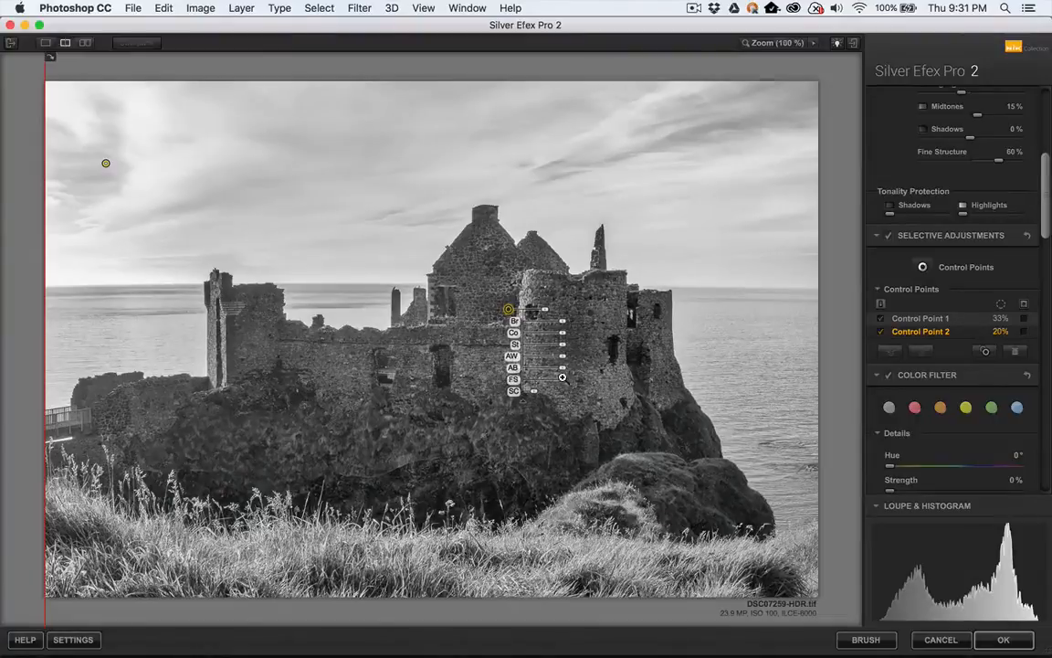
Raise the castle control point's Fine Structure, try a Structure of 27% and reduce it slightly, judging the wall detail at 100% zoom.
{"action": "key", "text": "space"}
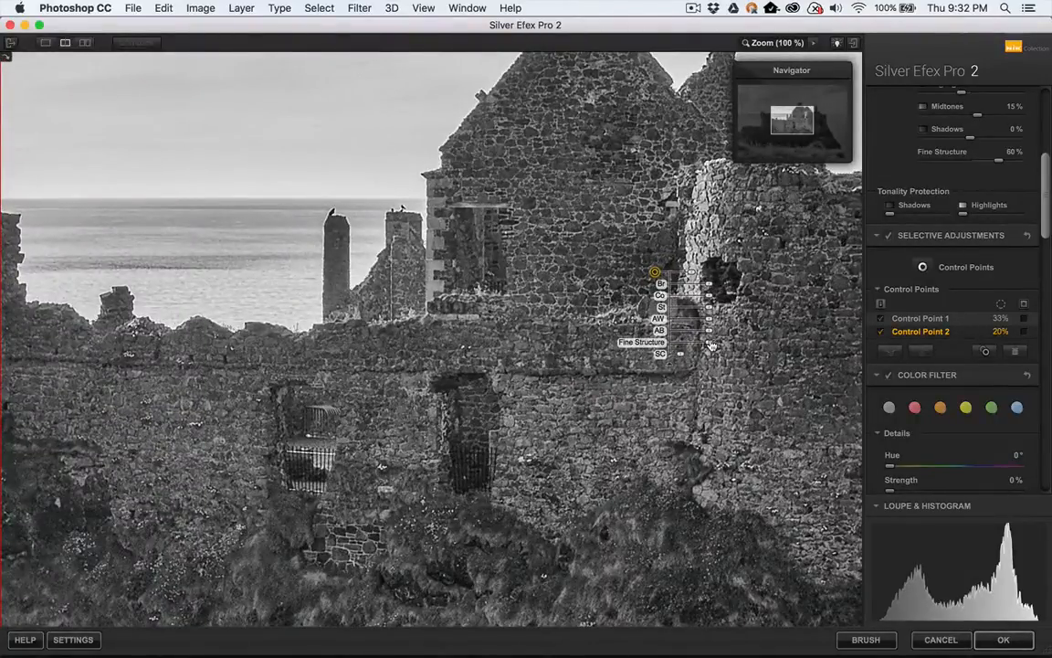
{"action": "left_click_drag", "start_coordinate": [710, 346], "coordinate": [734, 345]}
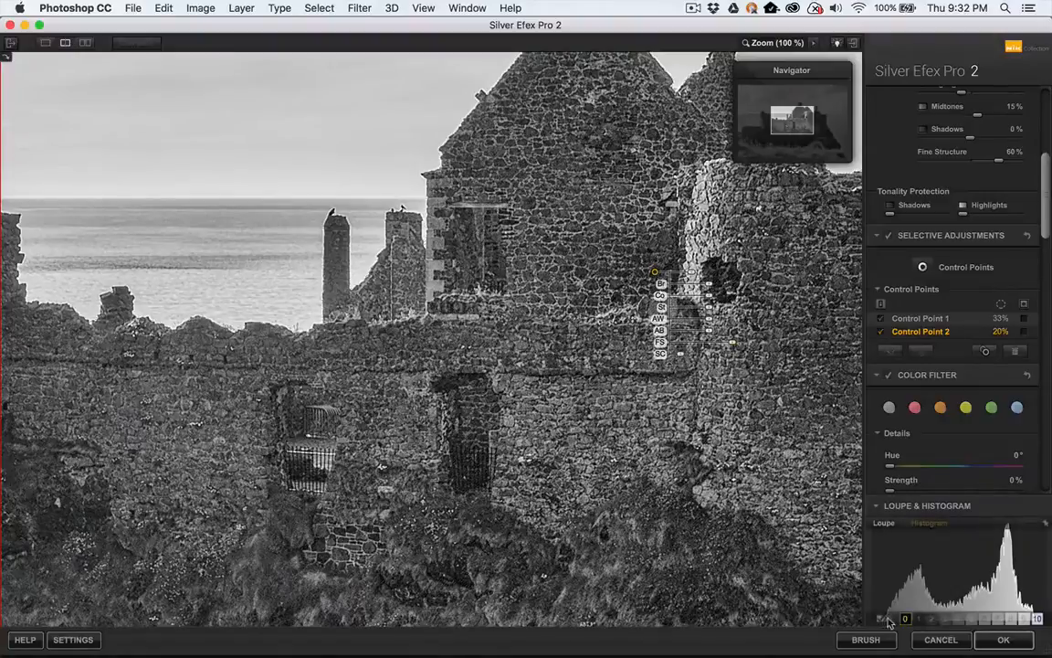
{"action": "mouse_move", "coordinate": [911, 624]}
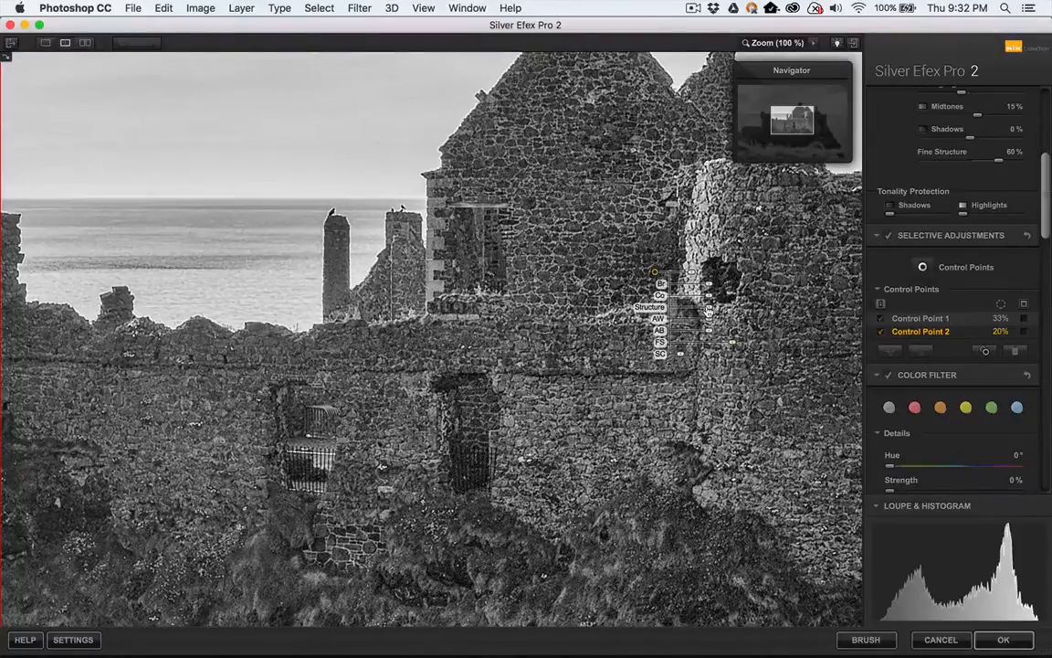
{"action": "left_click_drag", "start_coordinate": [708, 309], "coordinate": [716, 311]}
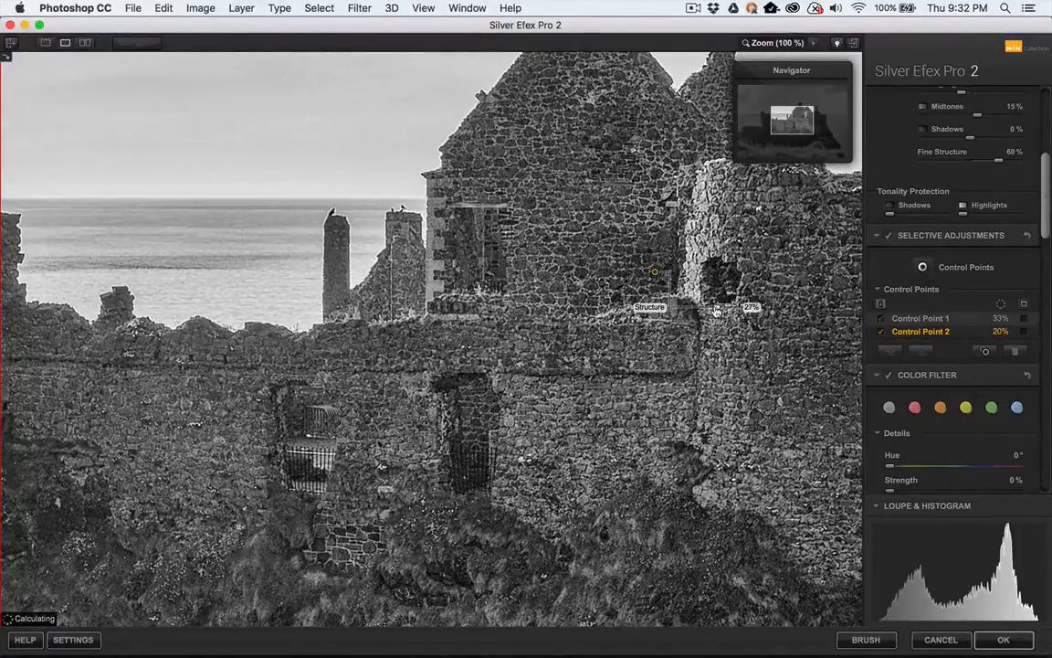
{"action": "left_click_drag", "start_coordinate": [717, 311], "coordinate": [712, 311]}
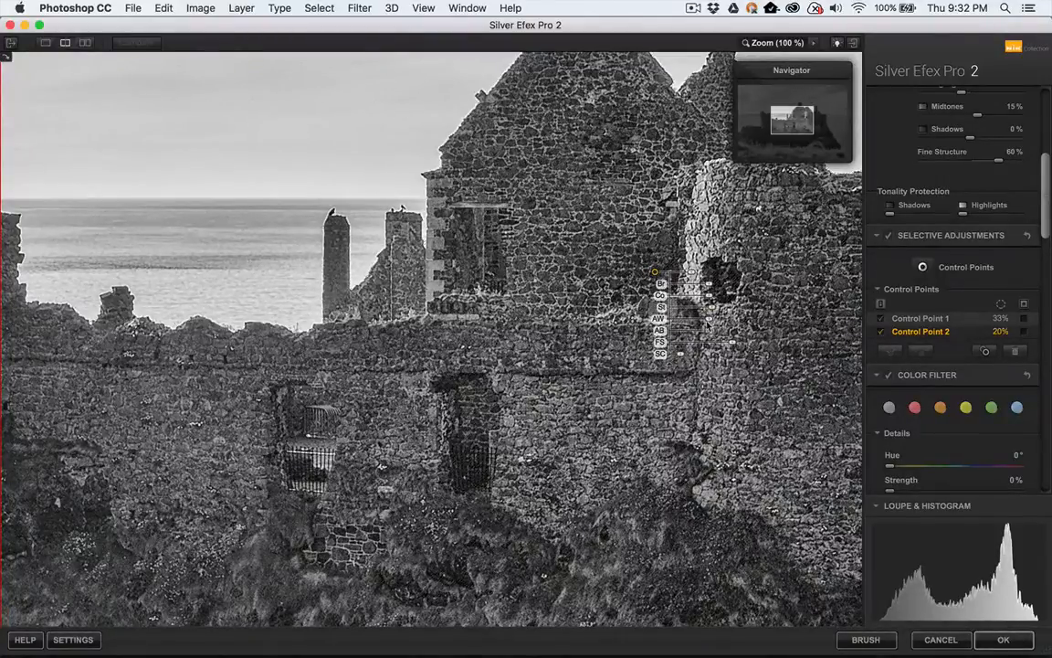
Raise the castle control point's Amplify Whites slightly and check its effect at 100% zoom.
{"action": "left_click_drag", "start_coordinate": [709, 325], "coordinate": [715, 323]}
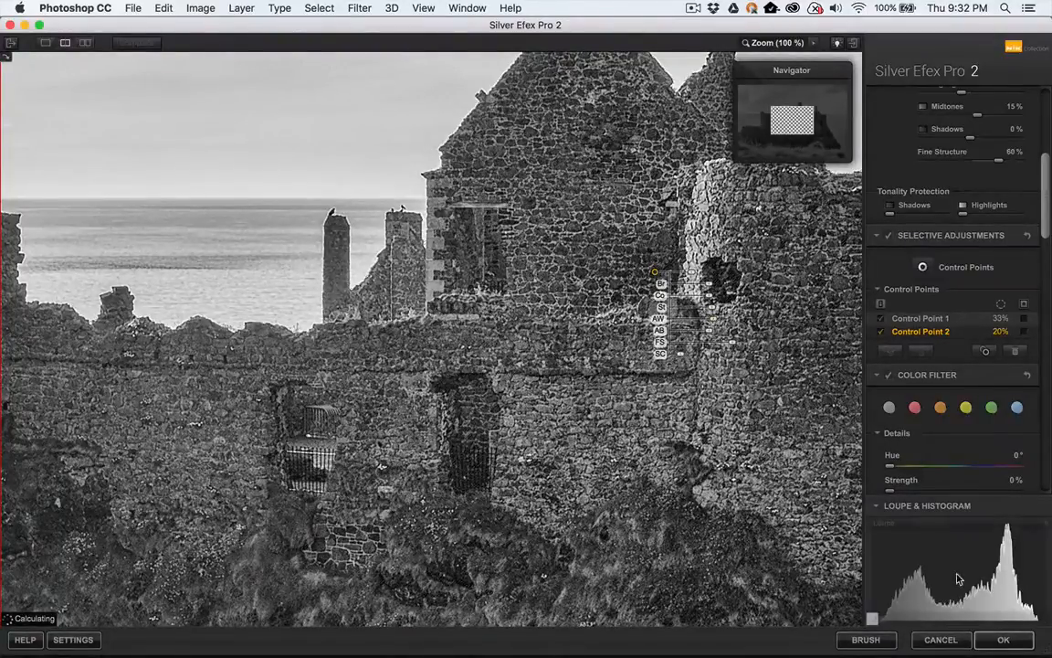
{"action": "mouse_move", "coordinate": [956, 619]}
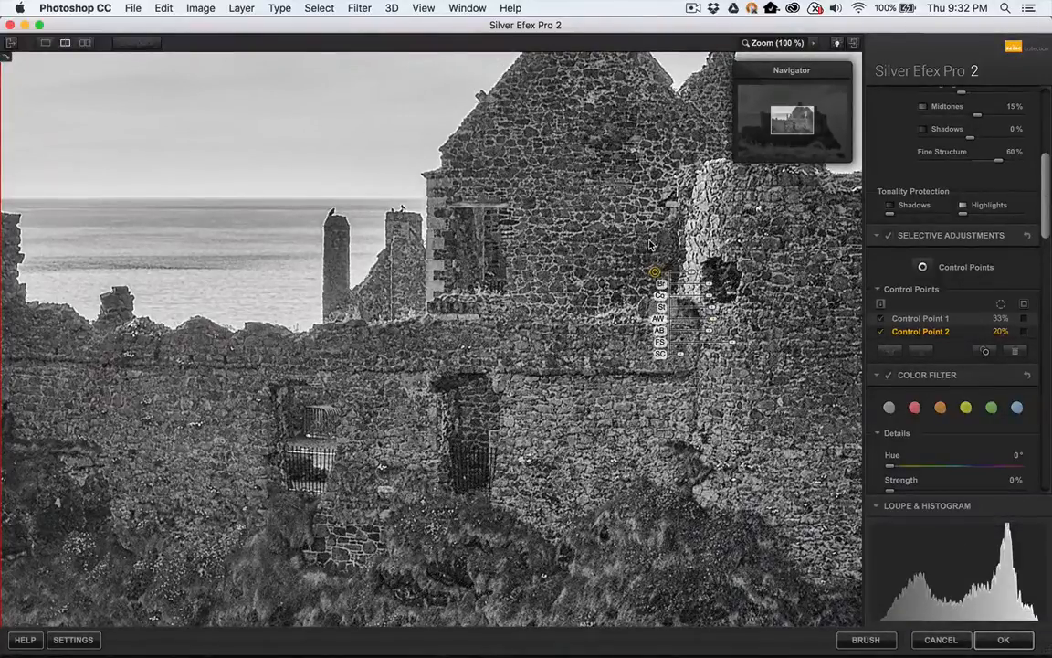
{"action": "key", "text": "space"}
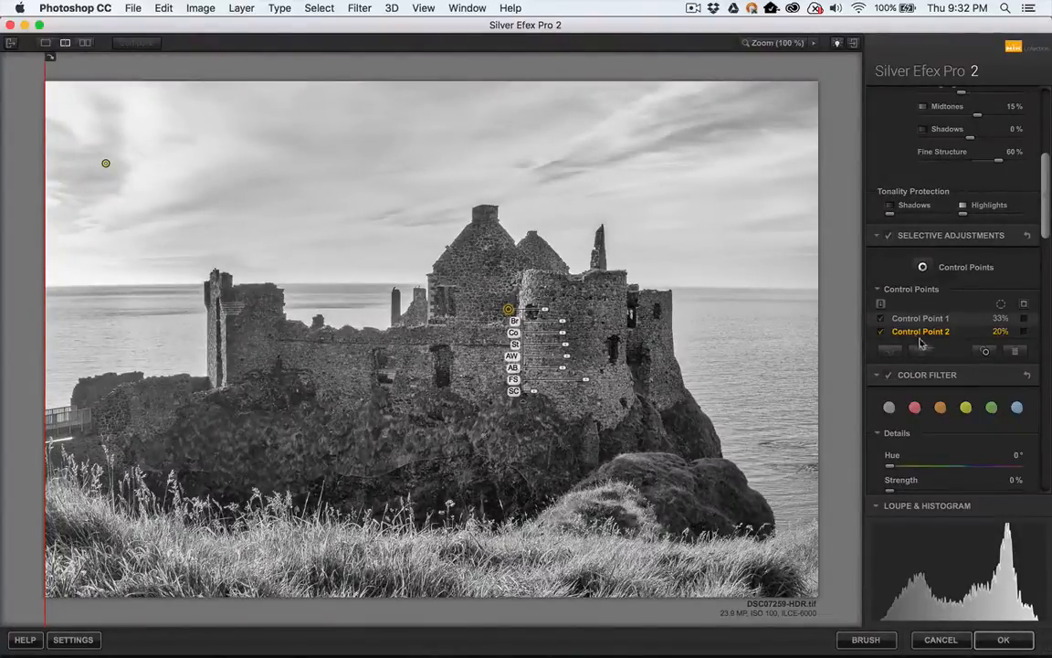
Duplicate the castle control point onto the middle wall between its two windows, switching the histogram to the loupe to judge the detail there.
{"action": "left_click", "coordinate": [985, 353]}
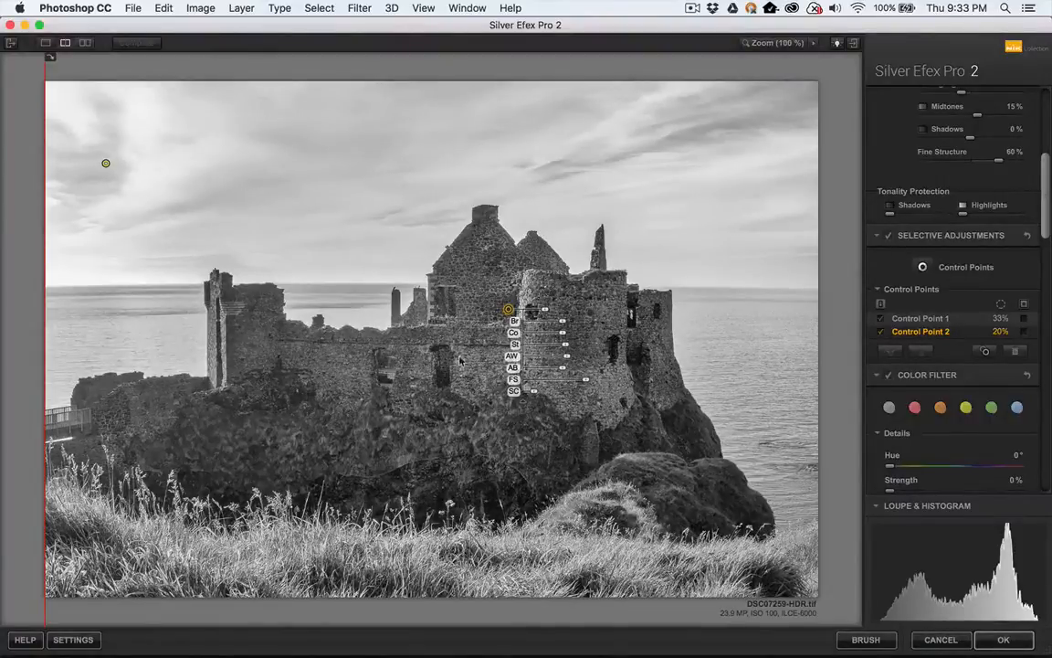
{"action": "left_click", "coordinate": [415, 328]}
{"action": "left_click", "coordinate": [386, 370]}
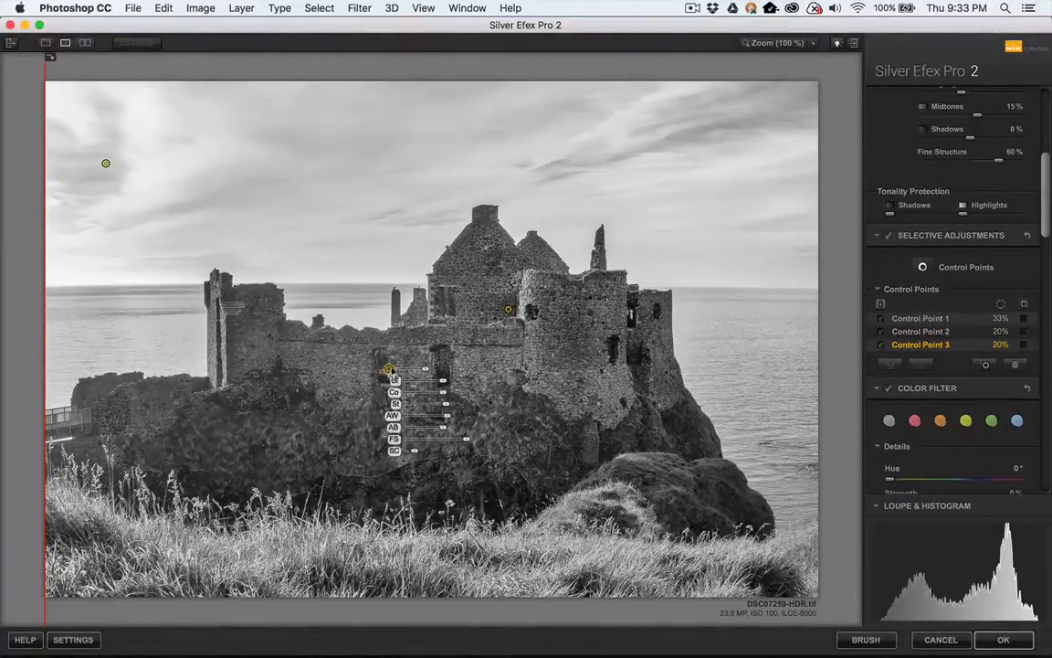
{"action": "left_click_drag", "start_coordinate": [388, 368], "coordinate": [393, 368]}
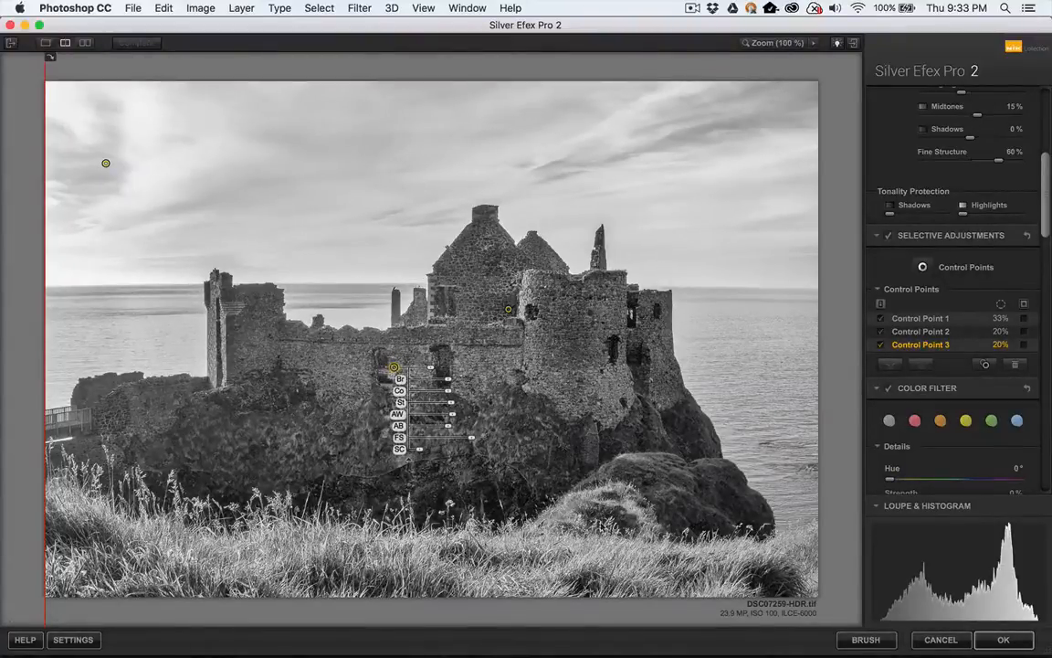
{"action": "mouse_move", "coordinate": [911, 530]}
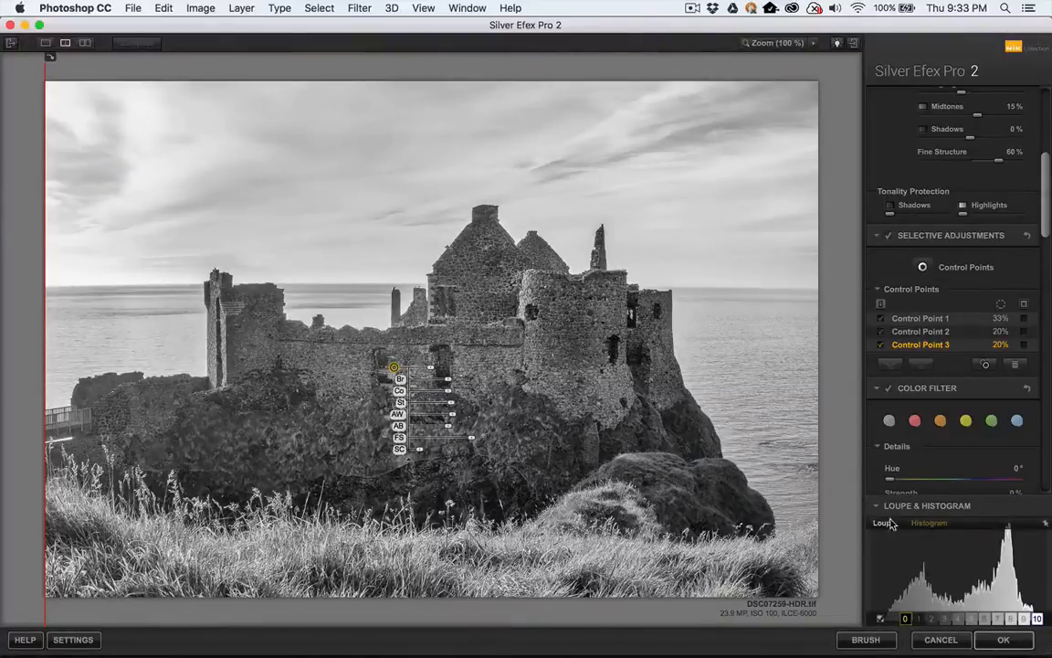
{"action": "left_click", "coordinate": [885, 524]}
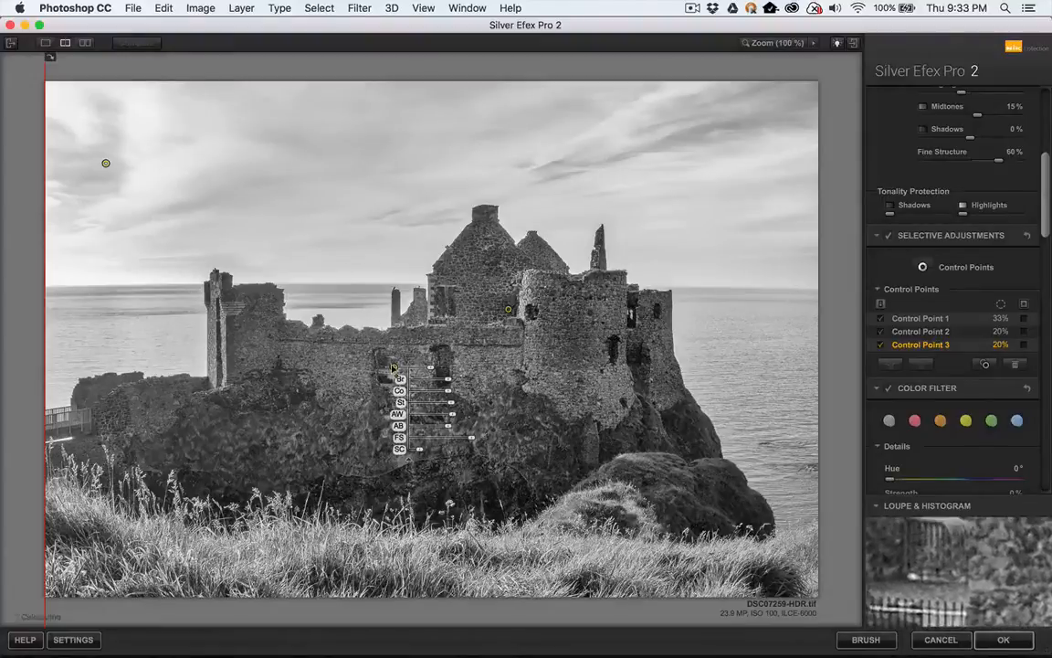
{"action": "left_click_drag", "start_coordinate": [392, 366], "coordinate": [403, 364]}
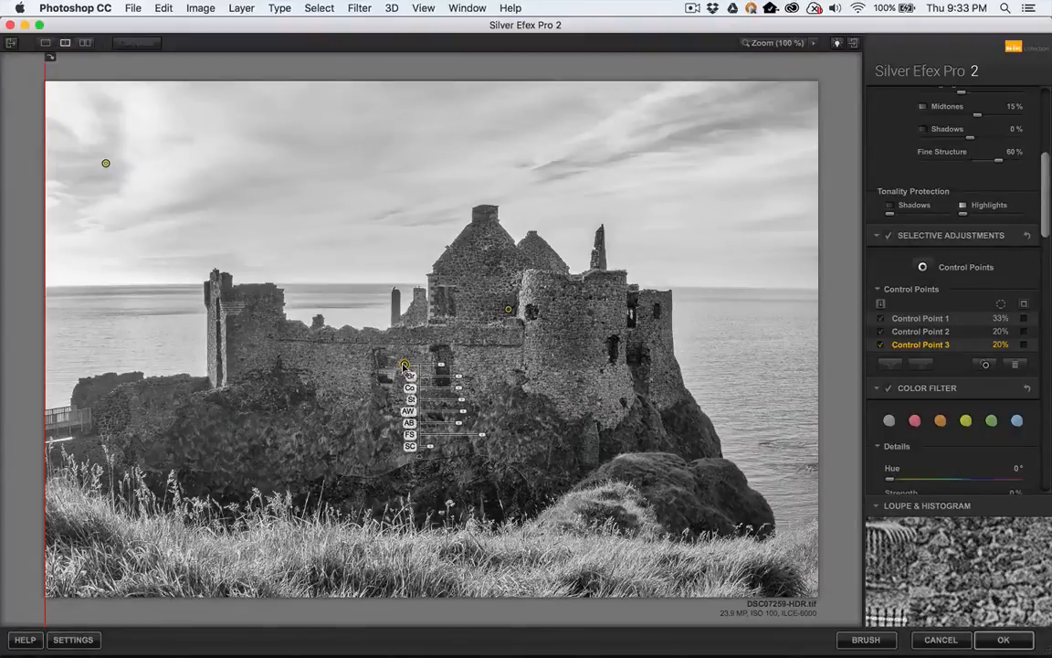
Duplicate the control point onto the castle's lower left wall, reduce its size to 12%, and place another copy on the left tower.
{"action": "left_click", "coordinate": [359, 366]}
{"action": "left_click", "coordinate": [317, 364]}
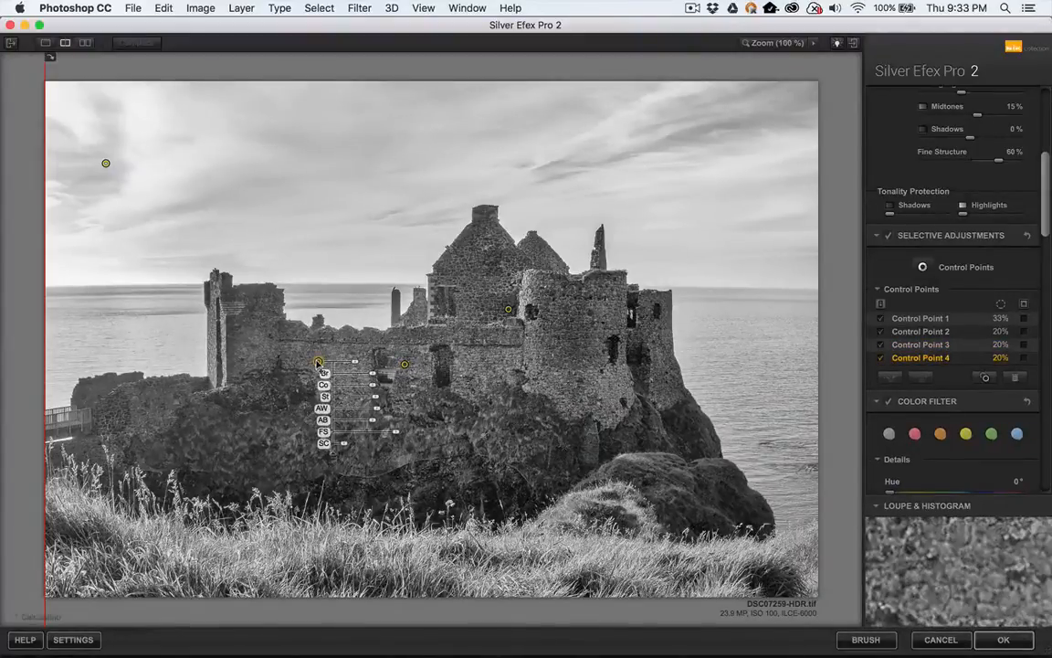
{"action": "left_click_drag", "start_coordinate": [317, 363], "coordinate": [317, 392]}
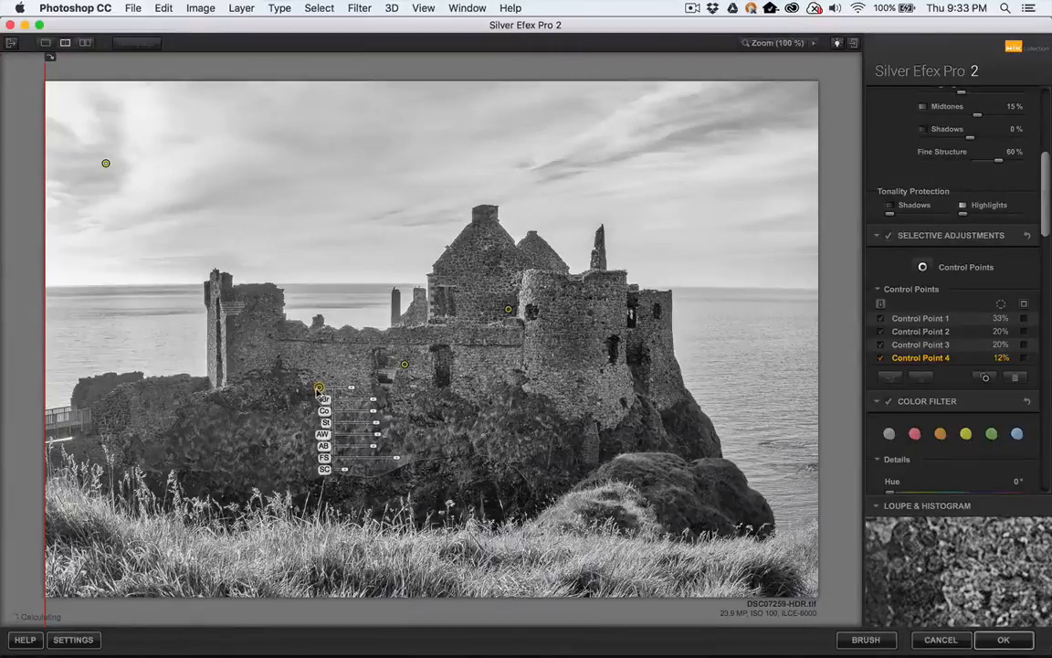
{"action": "left_click", "coordinate": [243, 395]}
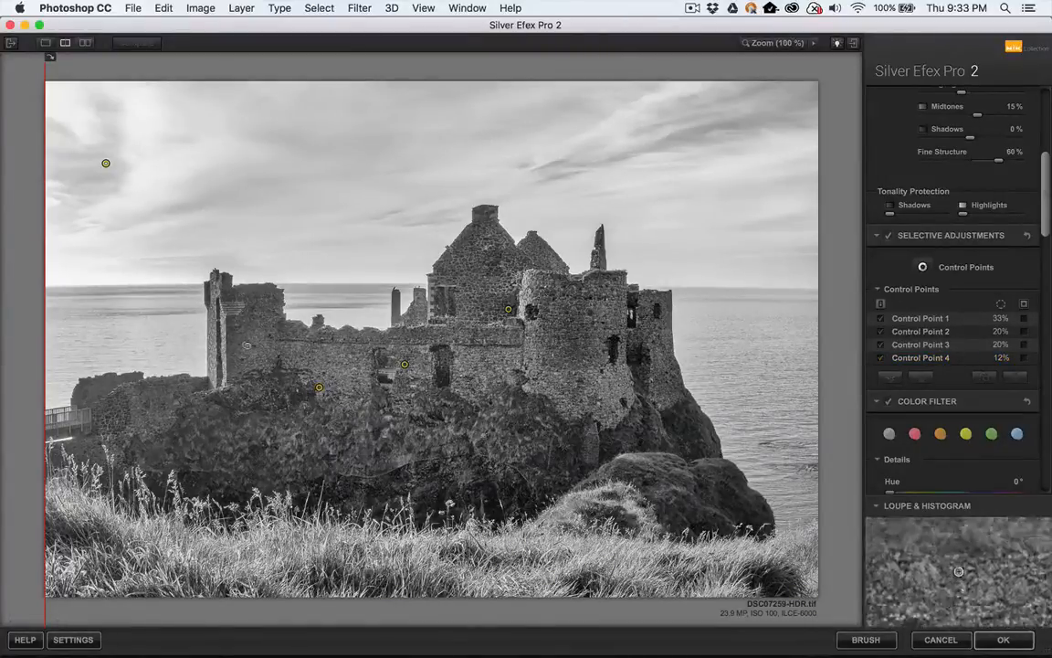
{"action": "left_click", "coordinate": [245, 344]}
{"action": "left_click_drag", "start_coordinate": [247, 342], "coordinate": [253, 348]}
Place two more 12% copies of the control point, on the slope left of the castle and on the vegetation below the round tower.
{"action": "left_click", "coordinate": [169, 422]}
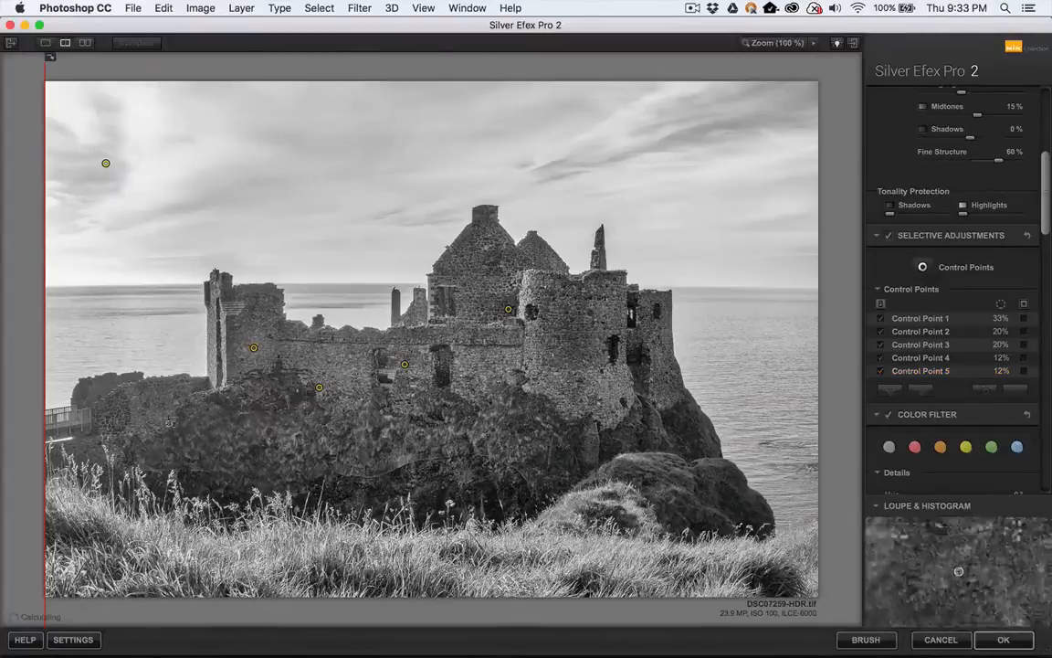
{"action": "left_click", "coordinate": [148, 418]}
{"action": "left_click_drag", "start_coordinate": [149, 419], "coordinate": [185, 437]}
{"action": "key", "text": "shift+super+a"}
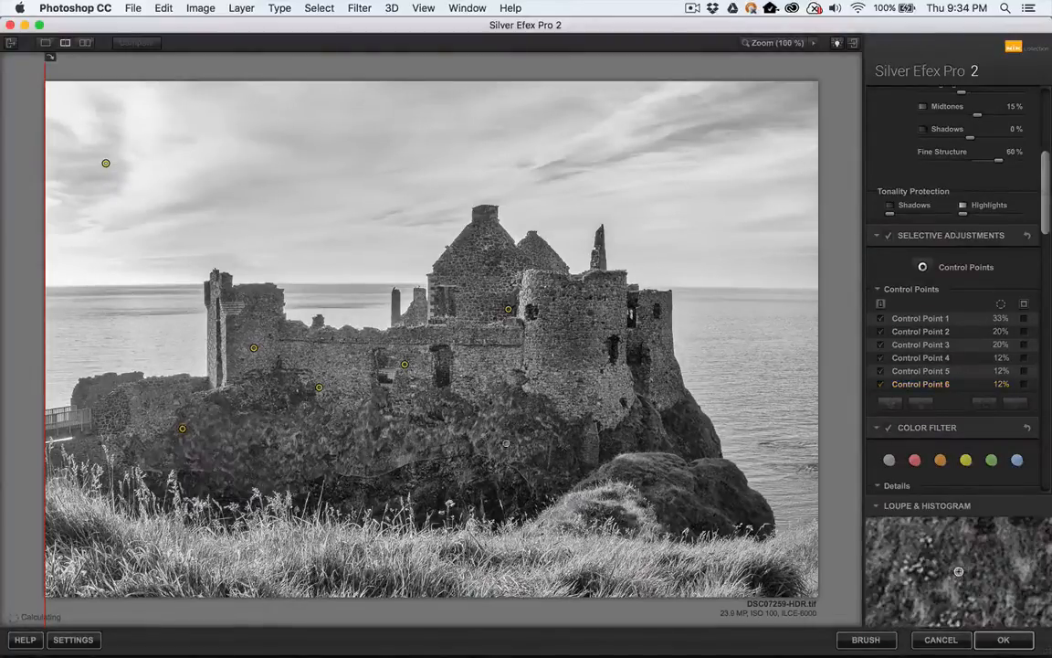
{"action": "left_click", "coordinate": [507, 443]}
{"action": "left_click_drag", "start_coordinate": [507, 443], "coordinate": [513, 443]}
Place two further 12% copies of the control point, on the vegetation below the middle wall and on top of the rock mound.
{"action": "key", "text": "shift+super+a"}
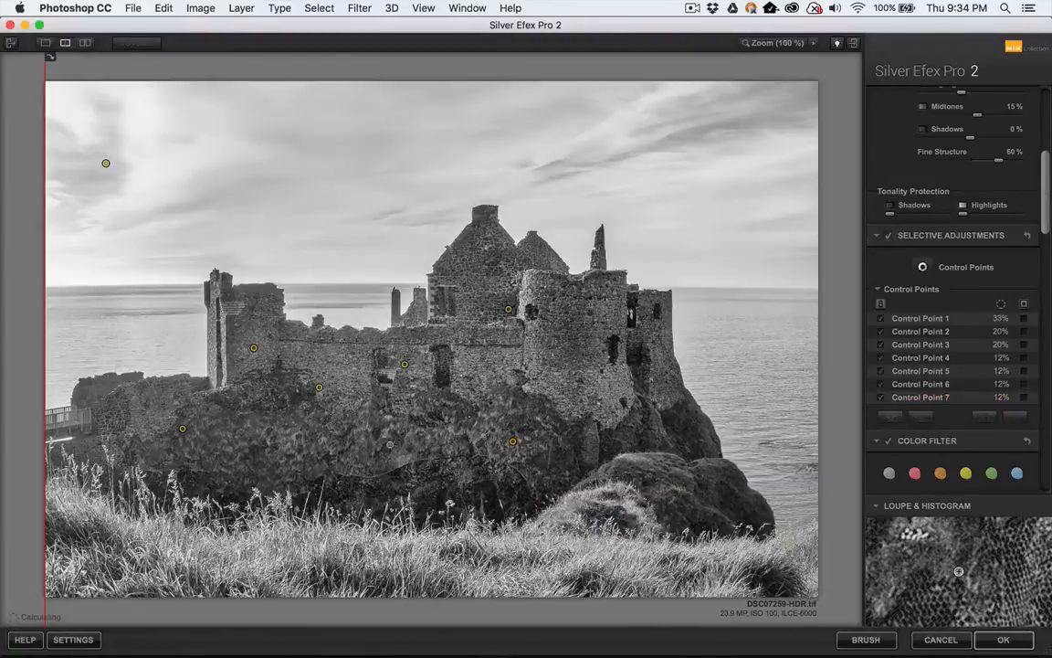
{"action": "left_click", "coordinate": [392, 443]}
{"action": "left_click_drag", "start_coordinate": [392, 443], "coordinate": [383, 446]}
{"action": "left_click", "coordinate": [662, 451]}
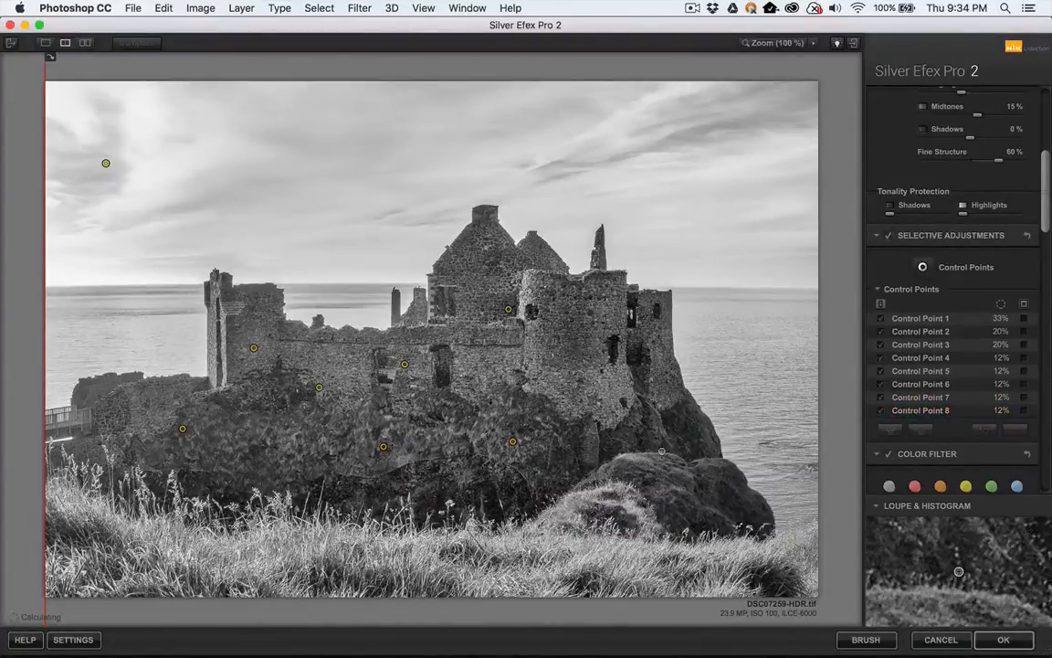
{"action": "left_click", "coordinate": [662, 451]}
{"action": "left_click_drag", "start_coordinate": [664, 451], "coordinate": [660, 452]}
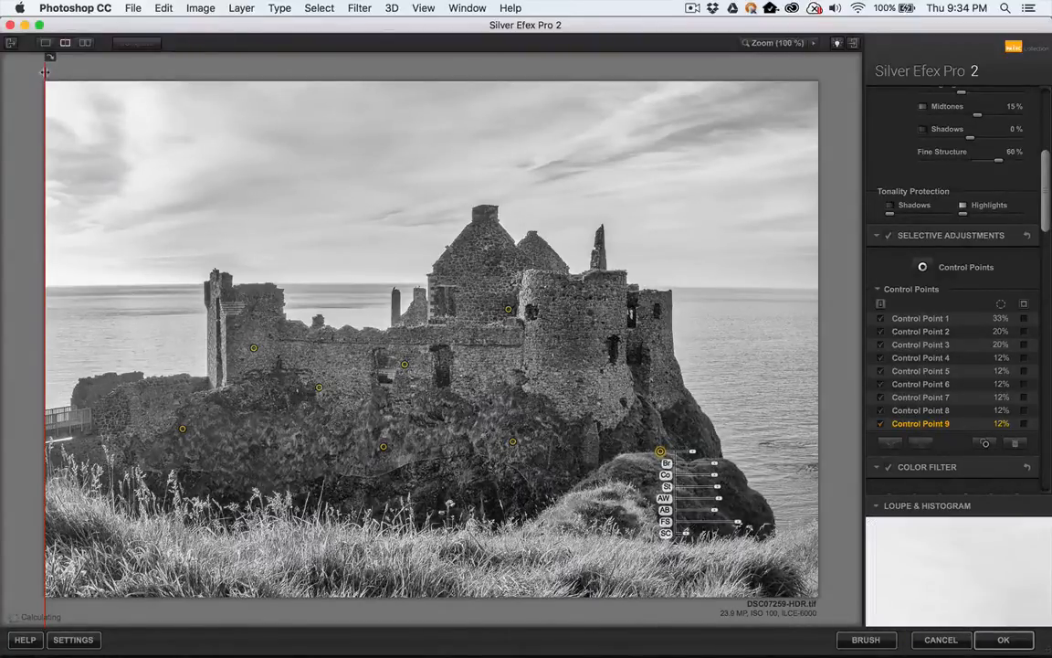
{"action": "left_click_drag", "start_coordinate": [50, 56], "coordinate": [12, 63]}
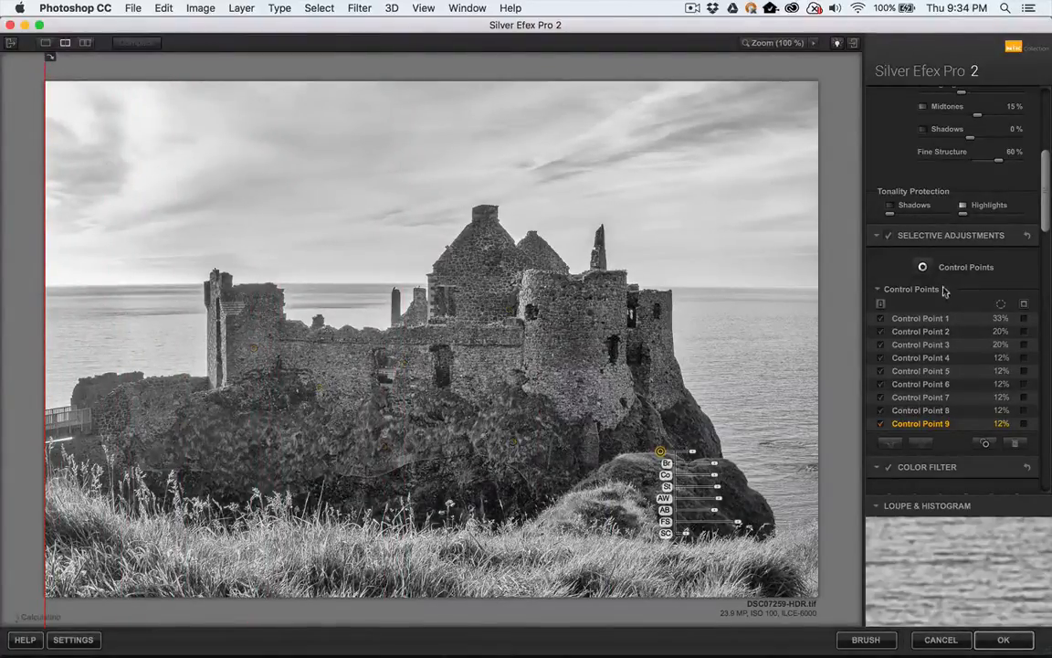
Select Control Points 2 through 9, leaving out the sky's Control Point 1, and group them.
{"action": "left_click", "coordinate": [932, 335]}
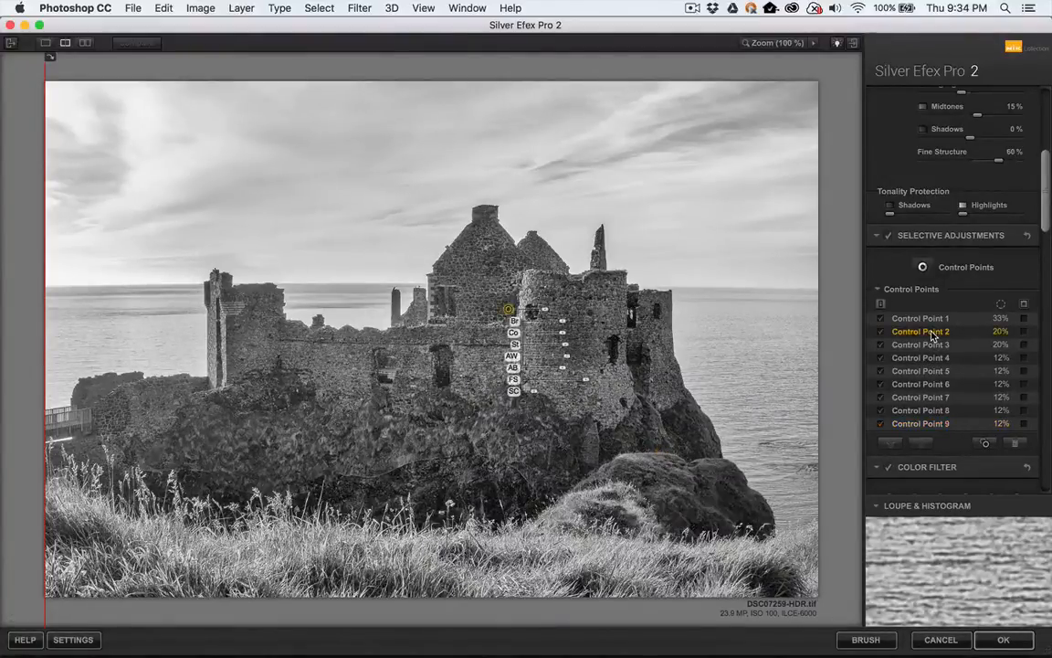
{"action": "left_click", "coordinate": [916, 424], "text": "shift"}
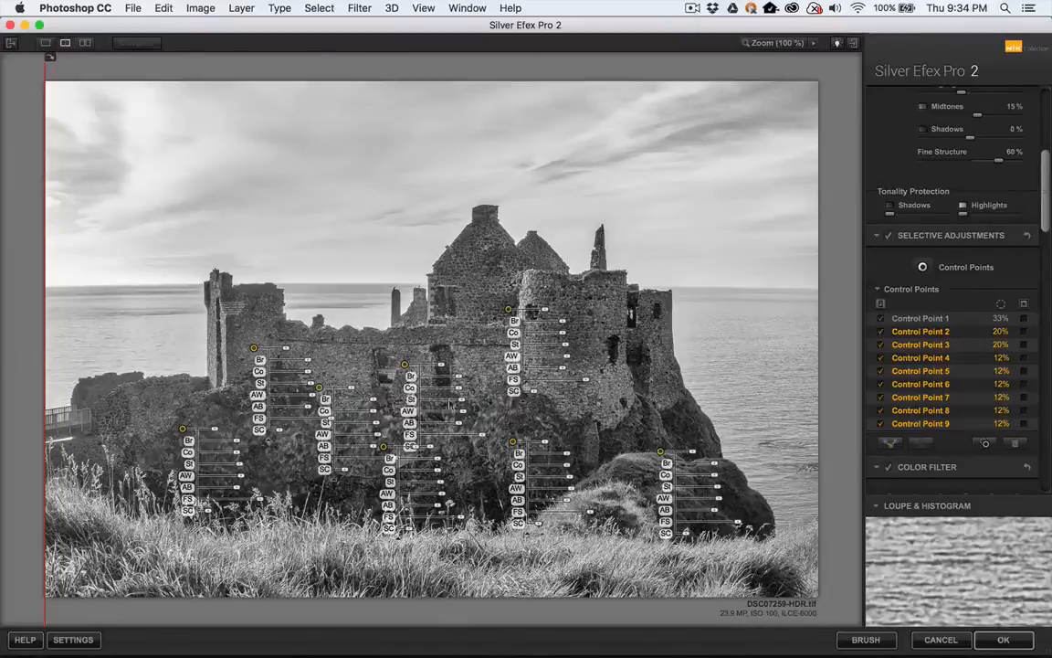
{"action": "scroll", "coordinate": [947, 322], "scroll_direction": "up", "scroll_amount": 2}
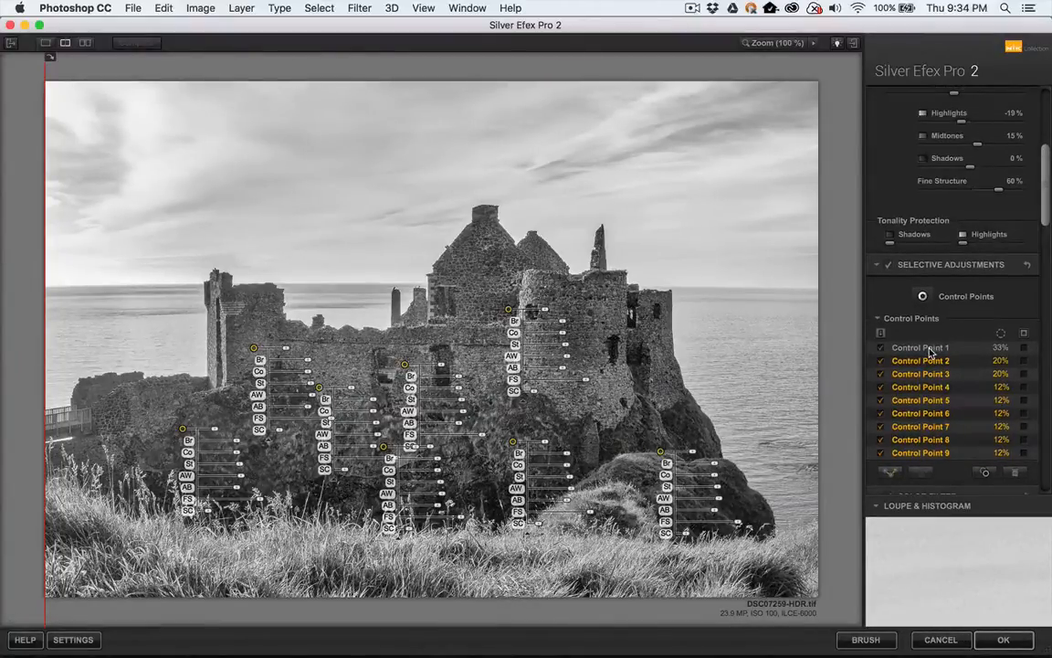
{"action": "left_click", "coordinate": [929, 349], "text": "shift"}
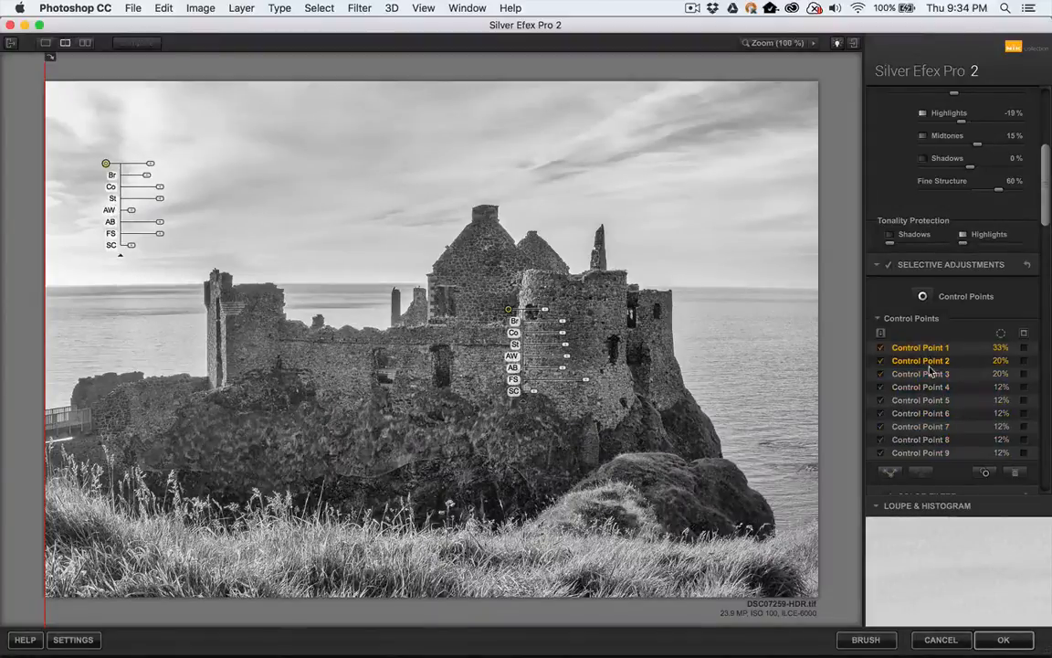
{"action": "left_click", "coordinate": [927, 361]}
{"action": "scroll", "coordinate": [936, 438], "scroll_direction": "down", "scroll_amount": 2}
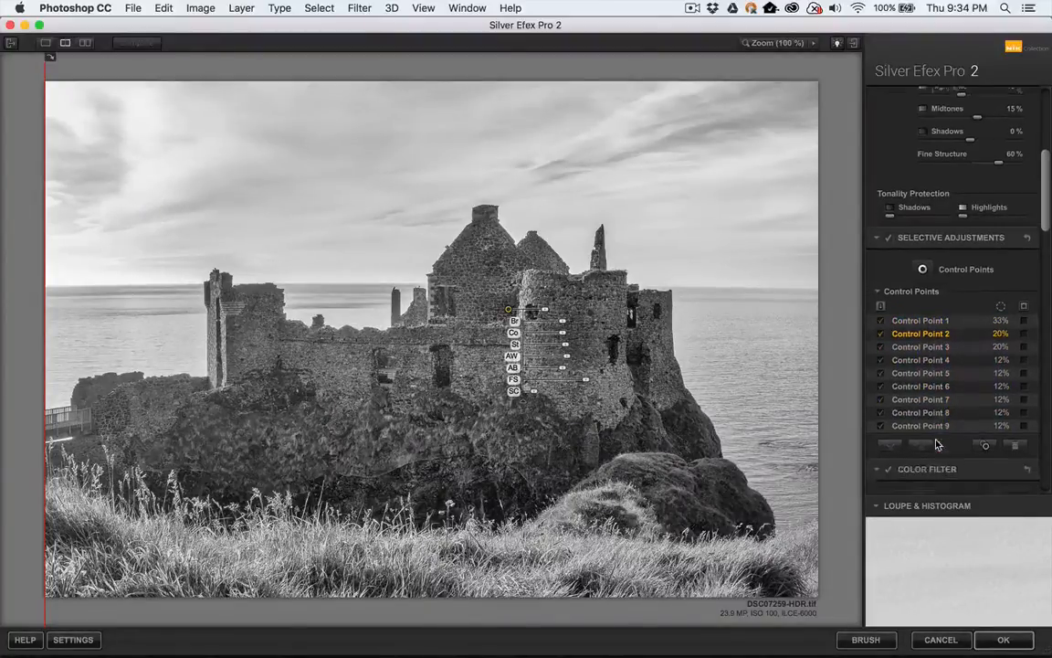
{"action": "scroll", "coordinate": [935, 445], "scroll_direction": "down", "scroll_amount": 2}
{"action": "left_click", "coordinate": [923, 381], "text": "shift"}
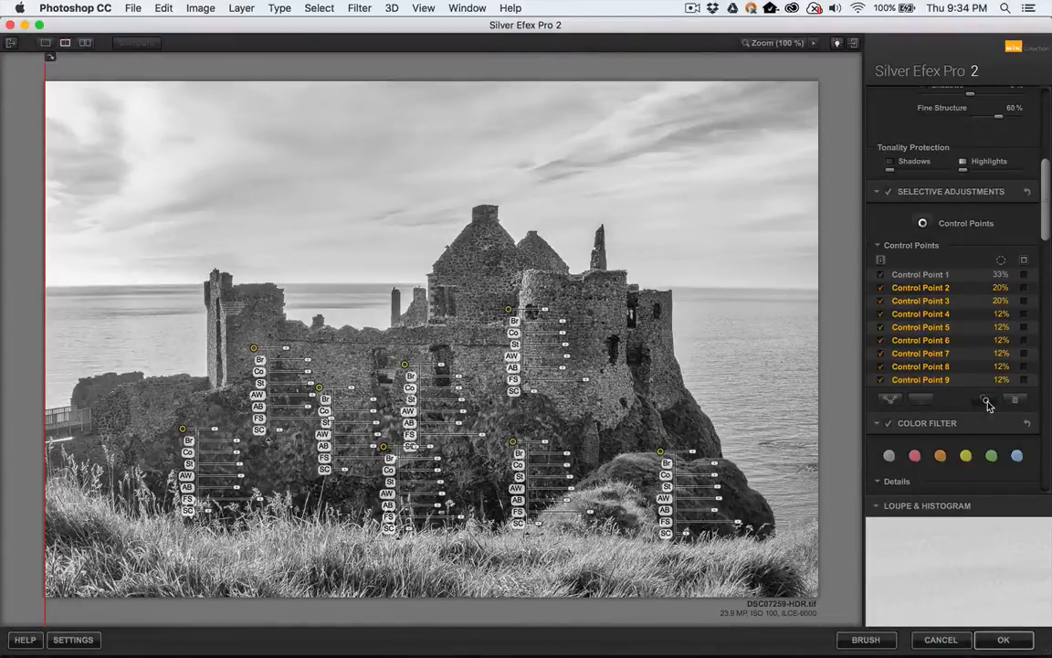
{"action": "left_click", "coordinate": [892, 403]}
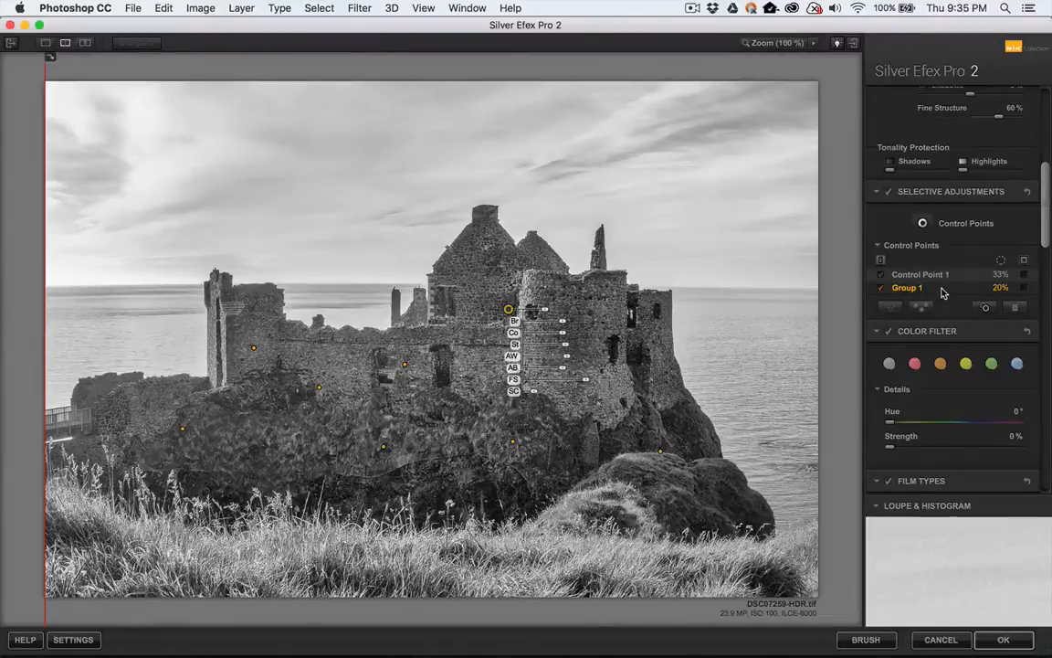
Check the grouped effect at 100% zoom and add a new control point of 20% size on the foreground grass.
{"action": "scroll", "coordinate": [943, 293], "scroll_direction": "down", "scroll_amount": 1}
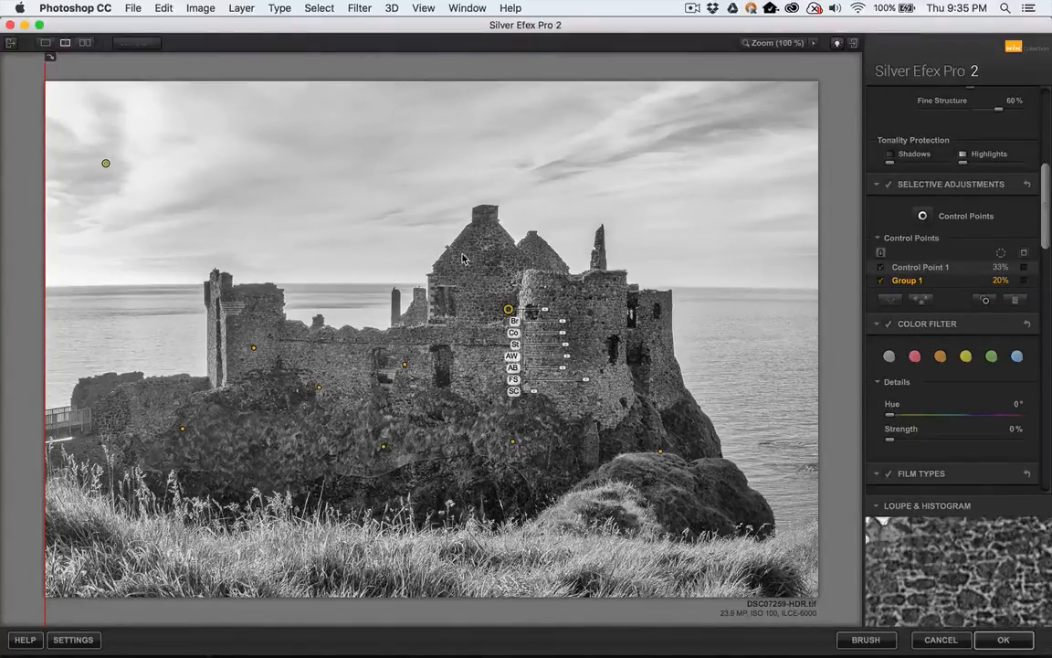
{"action": "key", "text": "space"}
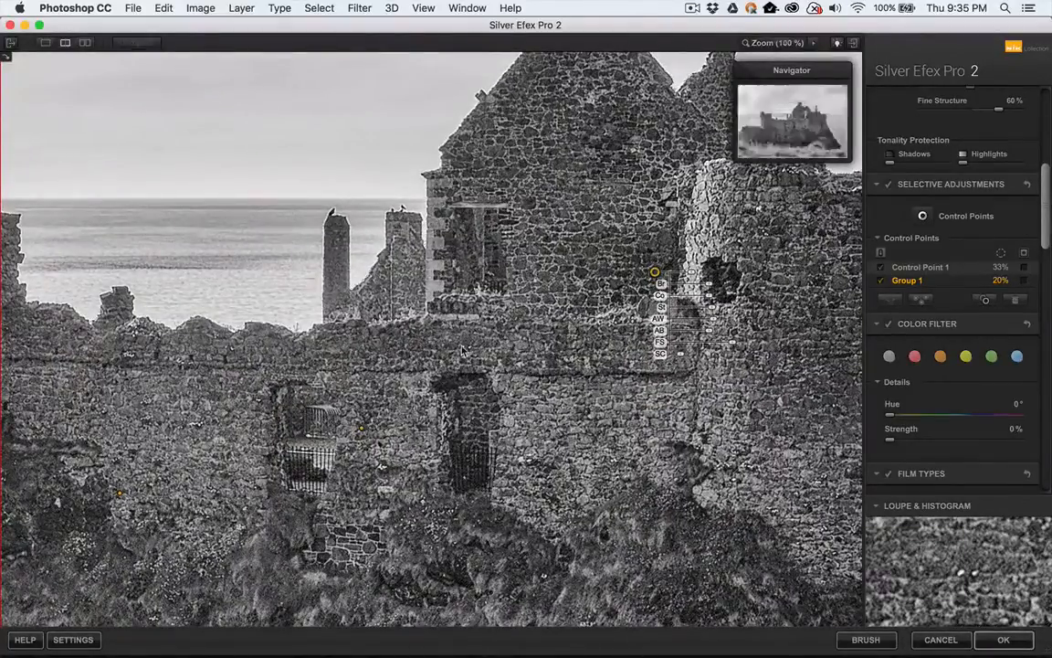
{"action": "key", "text": "space"}
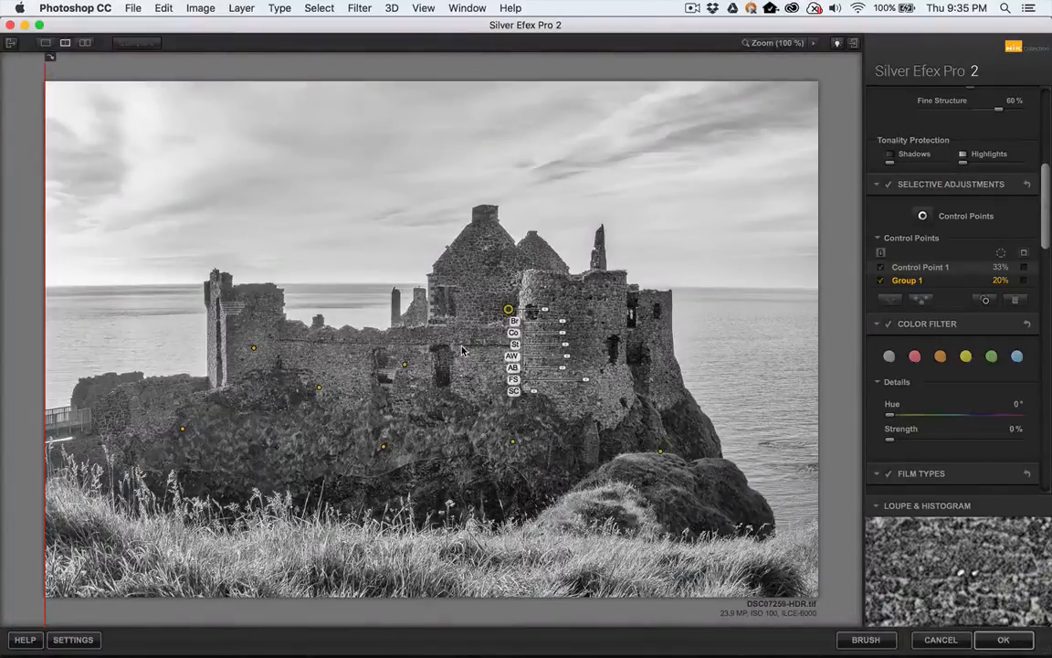
{"action": "left_click", "coordinate": [106, 163]}
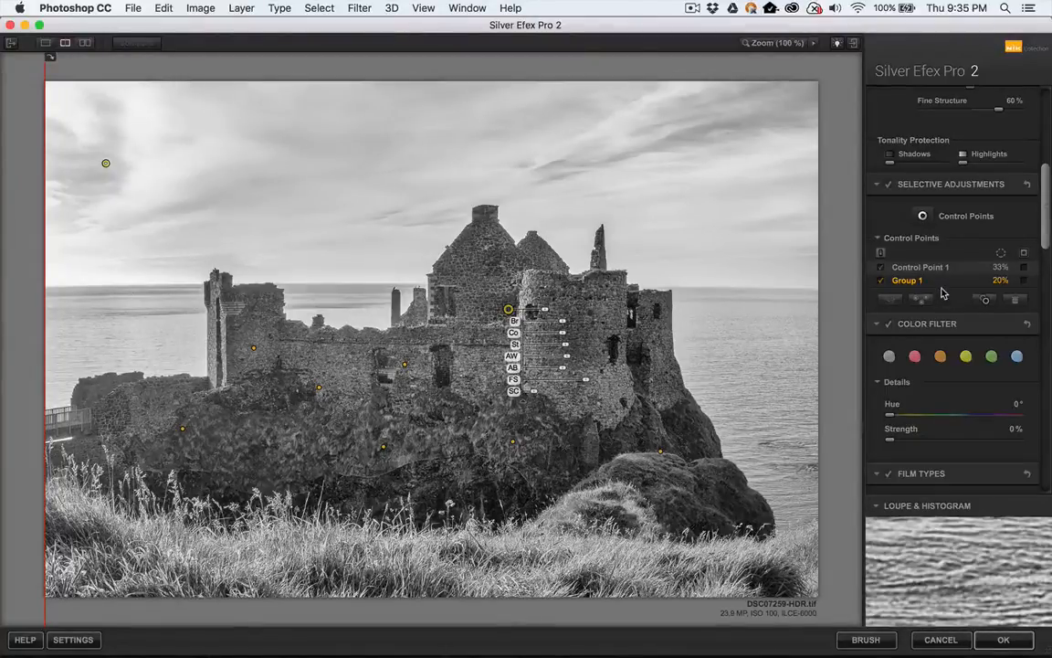
{"action": "left_click", "coordinate": [923, 216]}
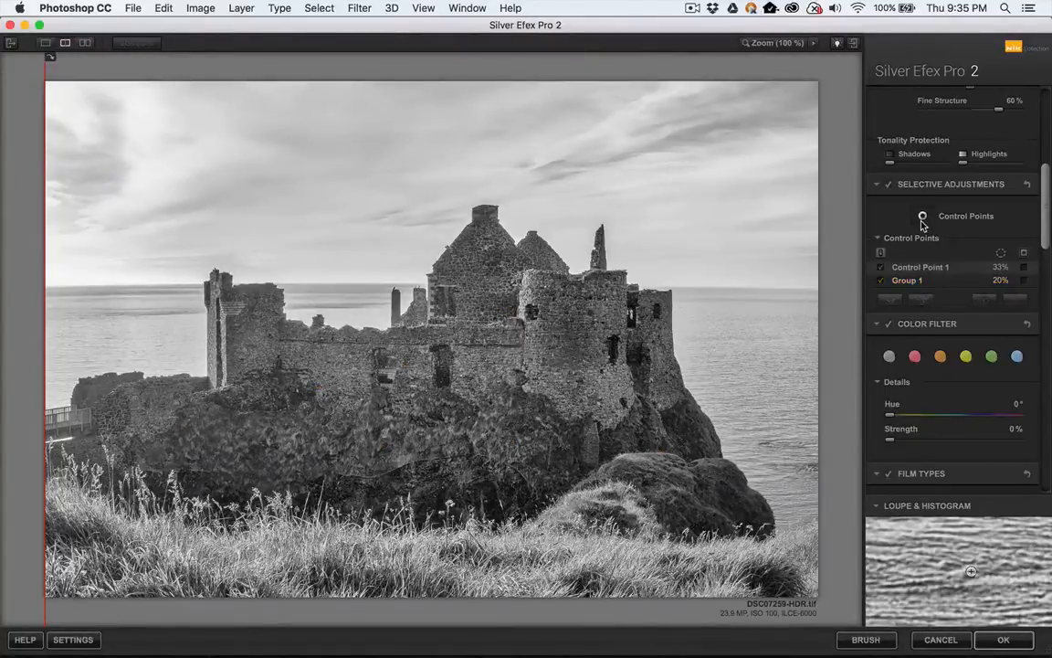
{"action": "left_click", "coordinate": [544, 559]}
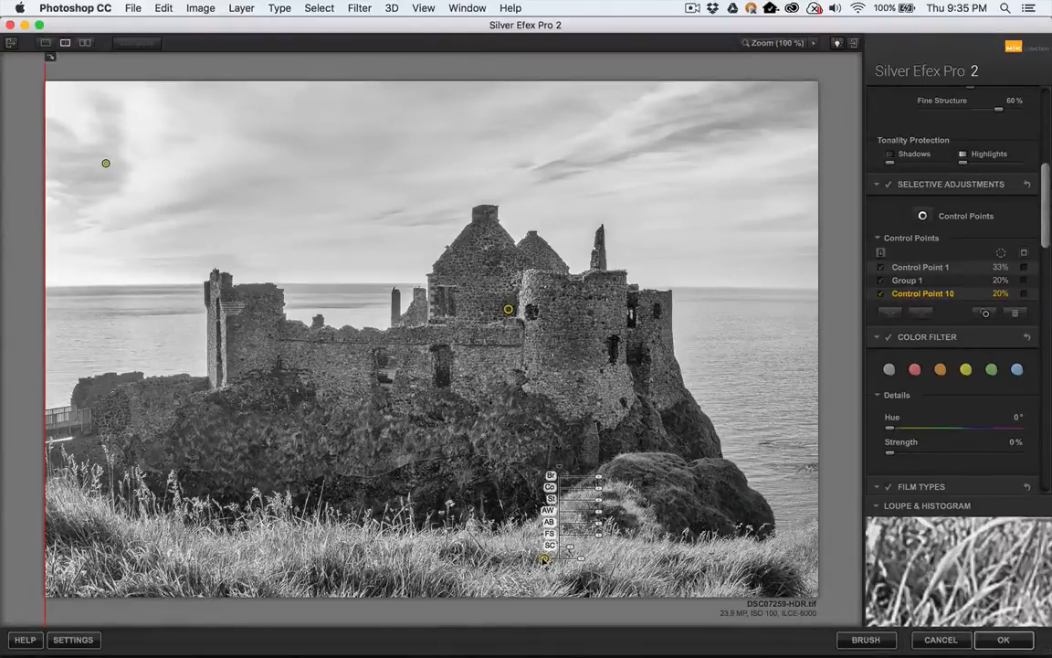
{"action": "left_click_drag", "start_coordinate": [545, 559], "coordinate": [549, 559]}
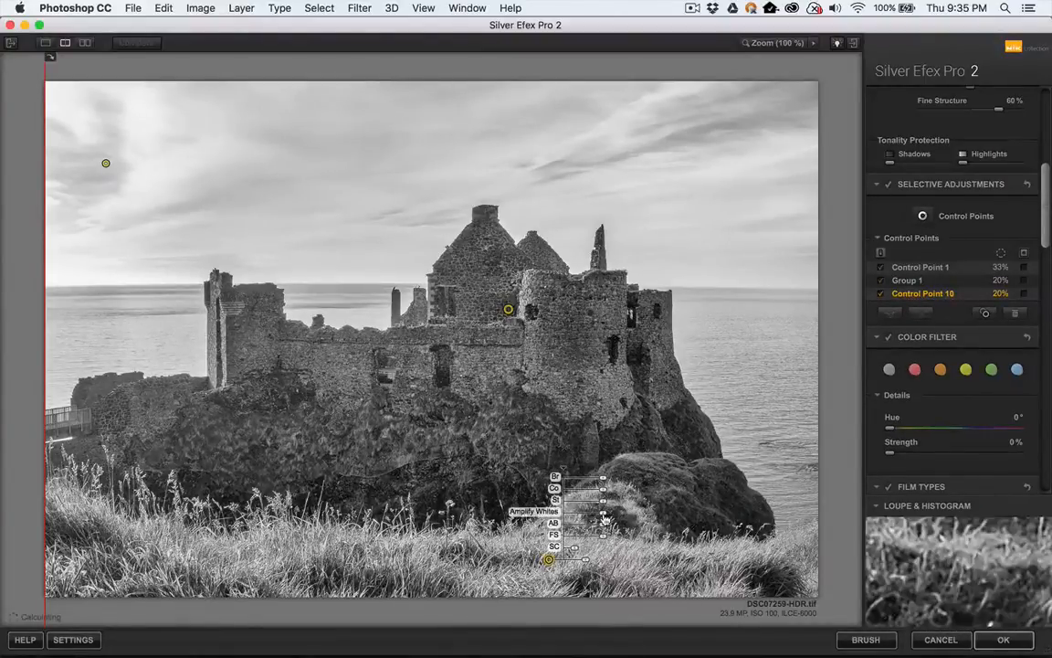
Lower the grass control point's Amplify Whites and Structure slightly and move it right, onto the grass below the rock mound.
{"action": "left_click_drag", "start_coordinate": [604, 518], "coordinate": [590, 518]}
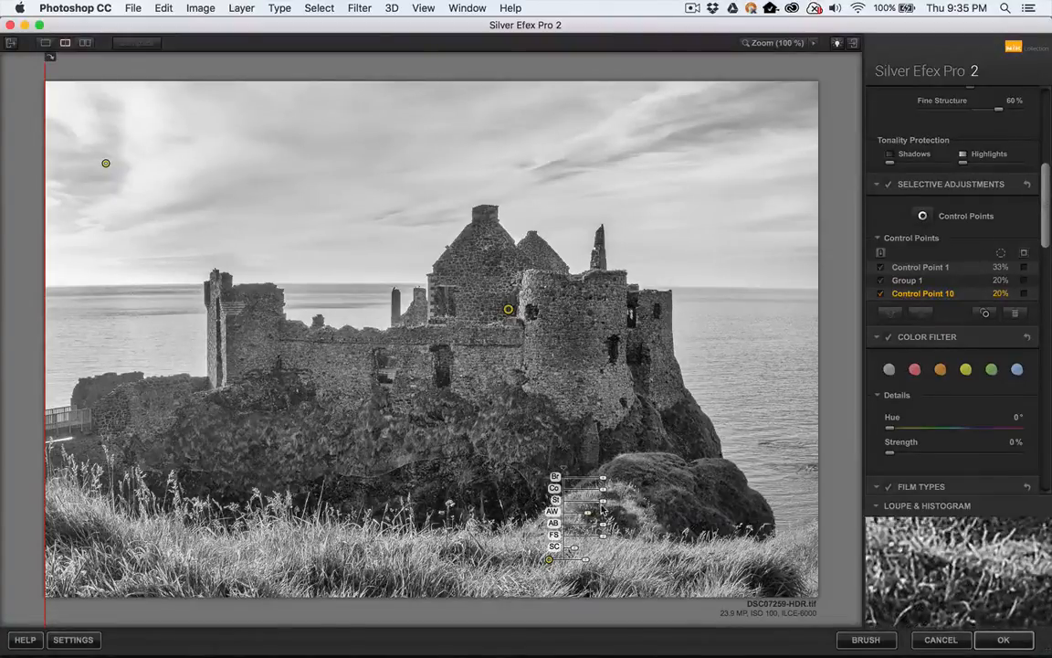
{"action": "left_click_drag", "start_coordinate": [601, 501], "coordinate": [588, 505]}
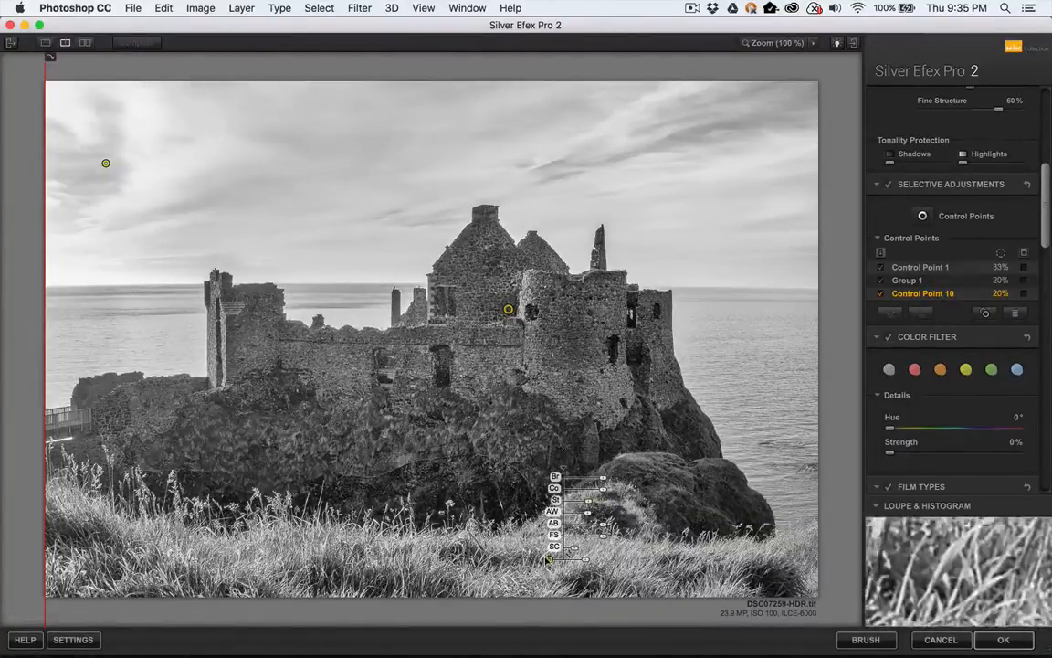
{"action": "left_click_drag", "start_coordinate": [549, 559], "coordinate": [629, 559]}
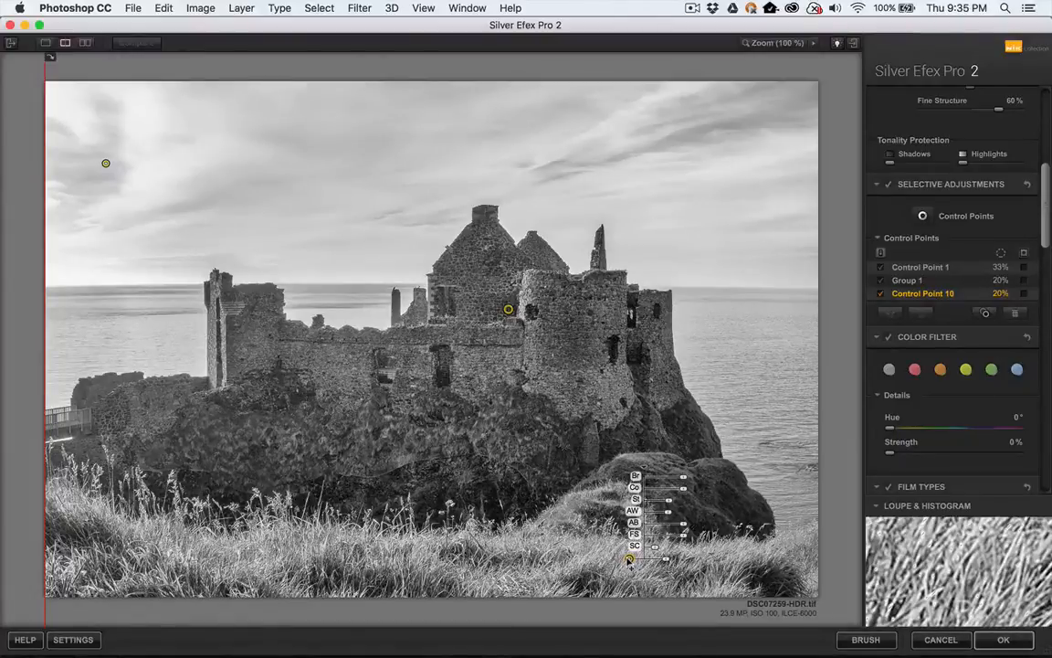
At 100% zoom, place a copy of the 20% grass control point on the middle of the foreground grass.
{"action": "key", "text": "space"}
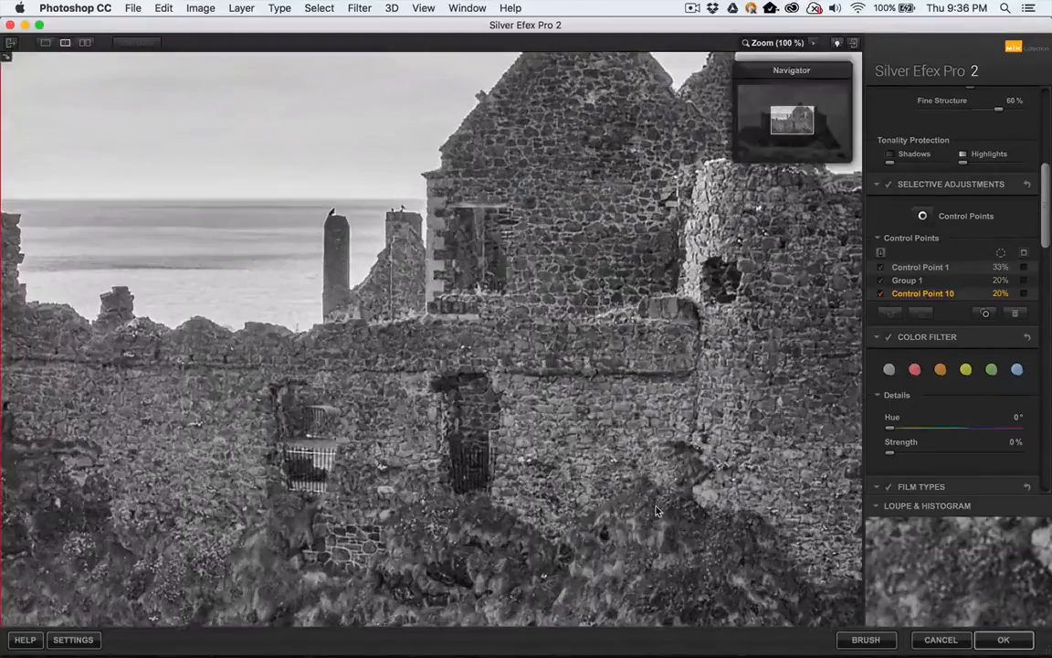
{"action": "scroll", "coordinate": [656, 508], "scroll_direction": "down", "scroll_amount": 3}
{"action": "scroll", "coordinate": [656, 510], "scroll_direction": "down", "scroll_amount": 10}
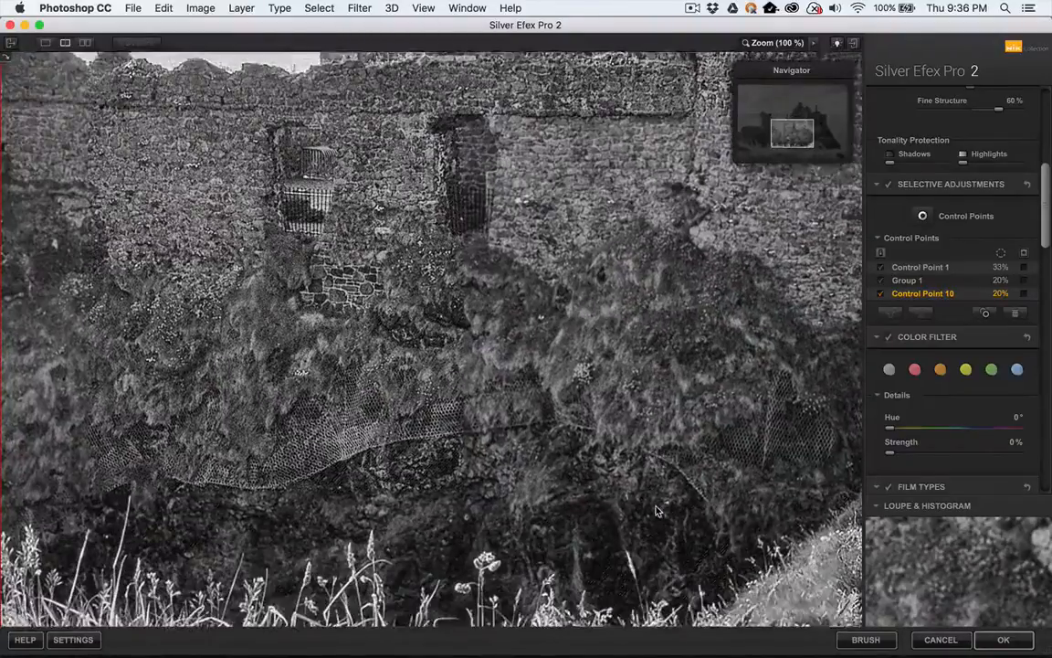
{"action": "scroll", "coordinate": [658, 511], "scroll_direction": "right", "scroll_amount": 8}
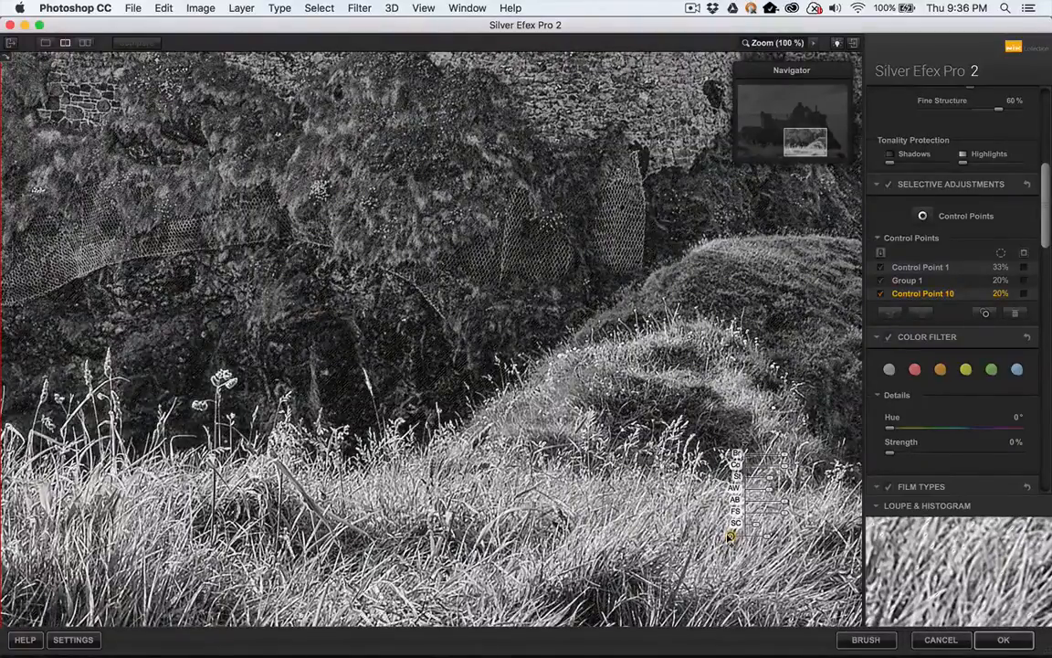
{"action": "left_click", "coordinate": [143, 518]}
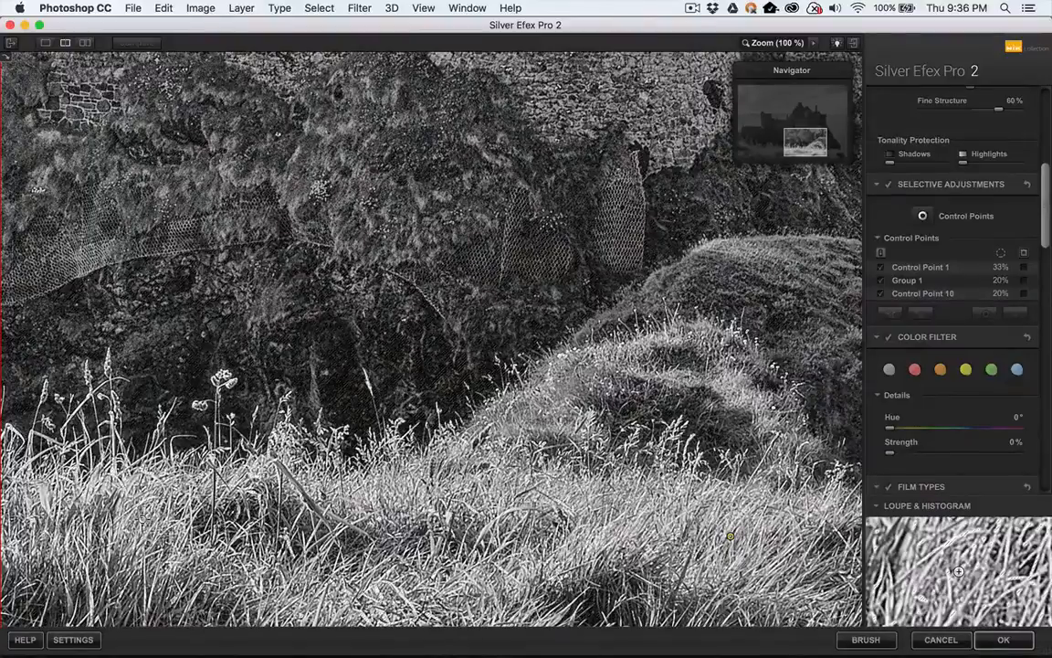
{"action": "left_click", "coordinate": [143, 518]}
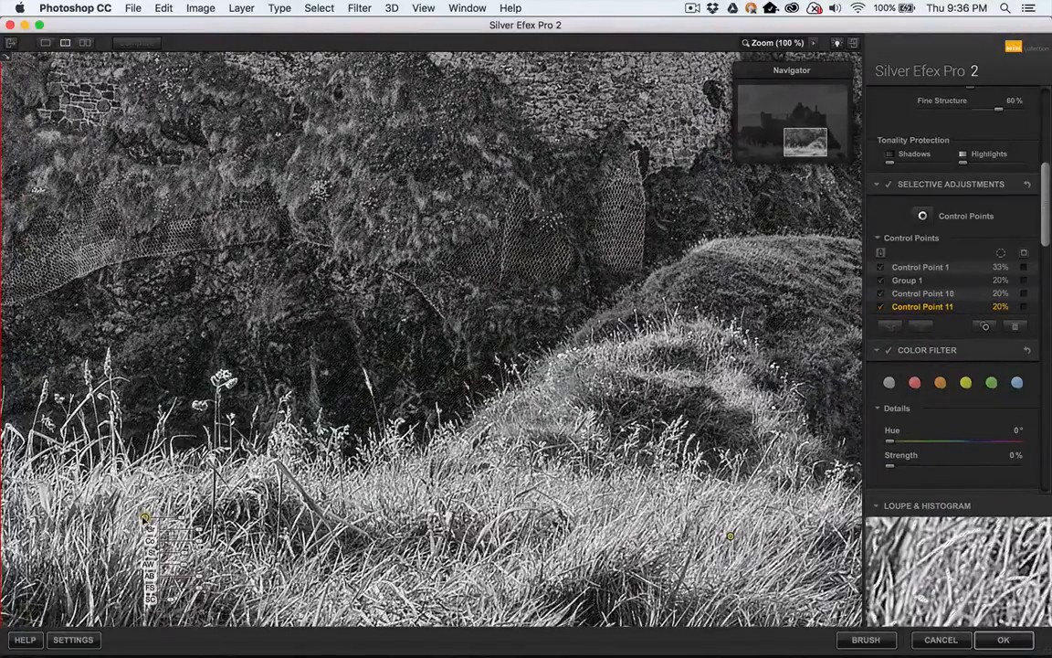
Return to the full-image view and place three more 20% copies of the control point across the foreground grass beneath the left wall.
{"action": "scroll", "coordinate": [155, 507], "scroll_direction": "left", "scroll_amount": 3}
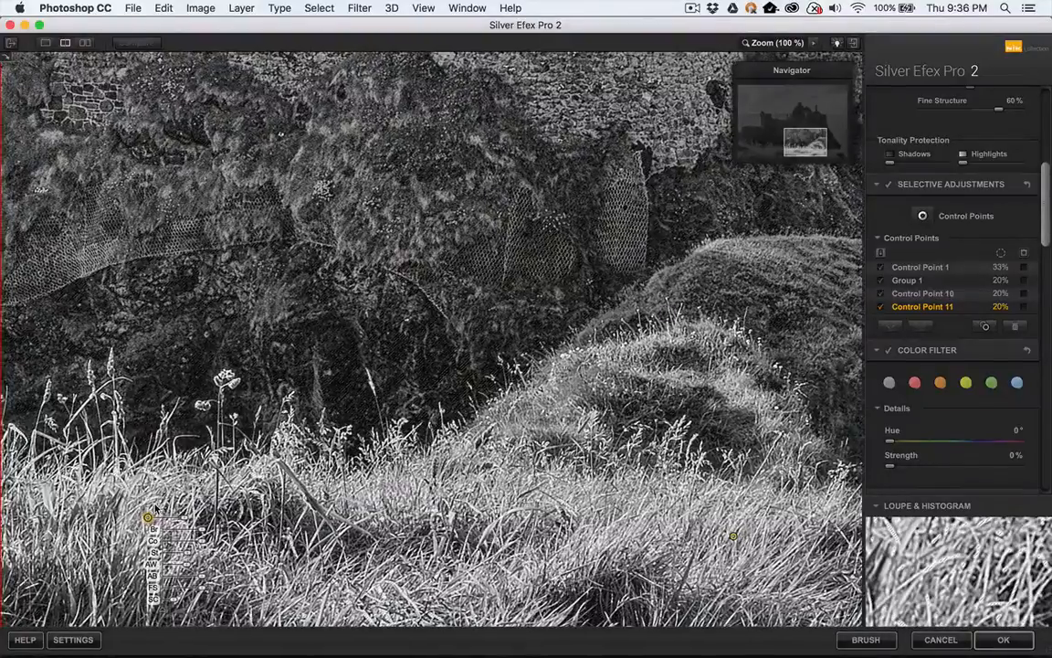
{"action": "scroll", "coordinate": [155, 507], "scroll_direction": "left", "scroll_amount": 8}
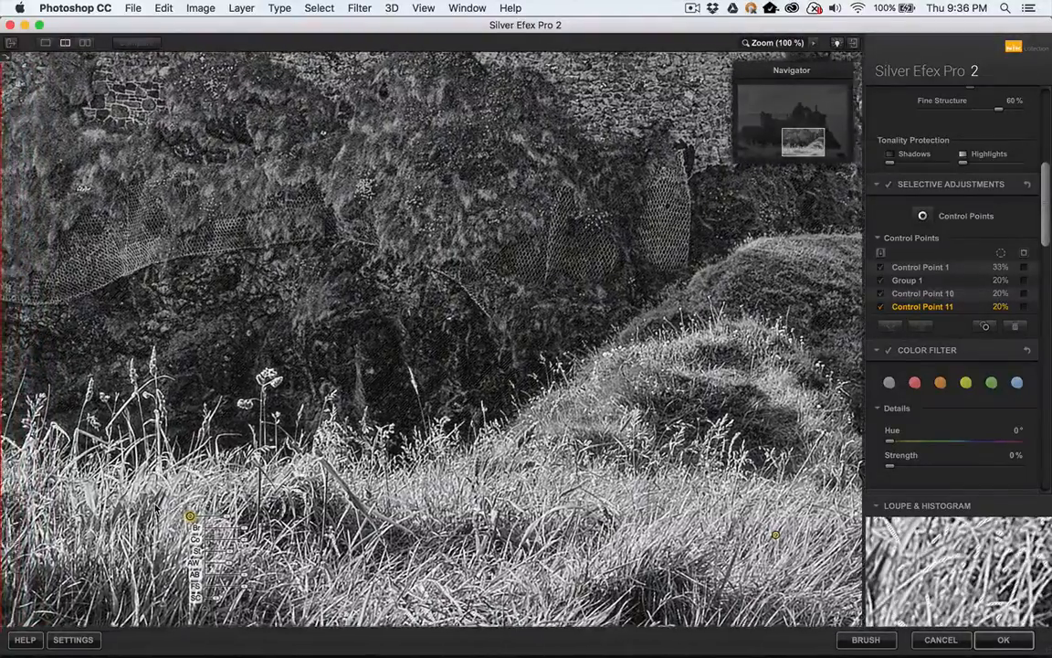
{"action": "scroll", "coordinate": [156, 509], "scroll_direction": "left", "scroll_amount": 18}
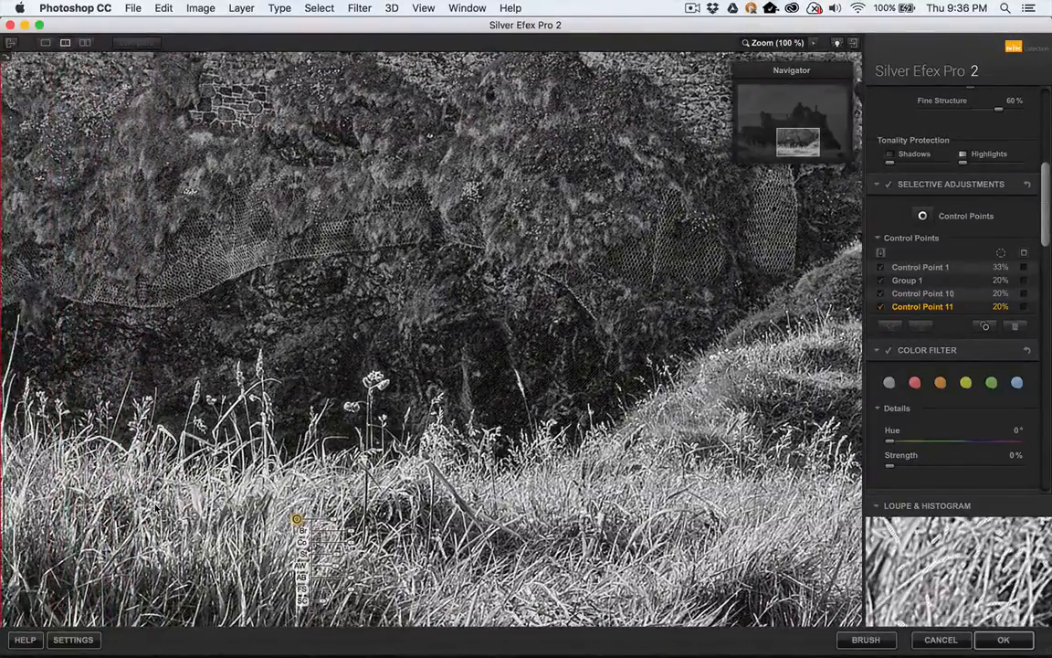
{"action": "scroll", "coordinate": [155, 508], "scroll_direction": "left", "scroll_amount": 3}
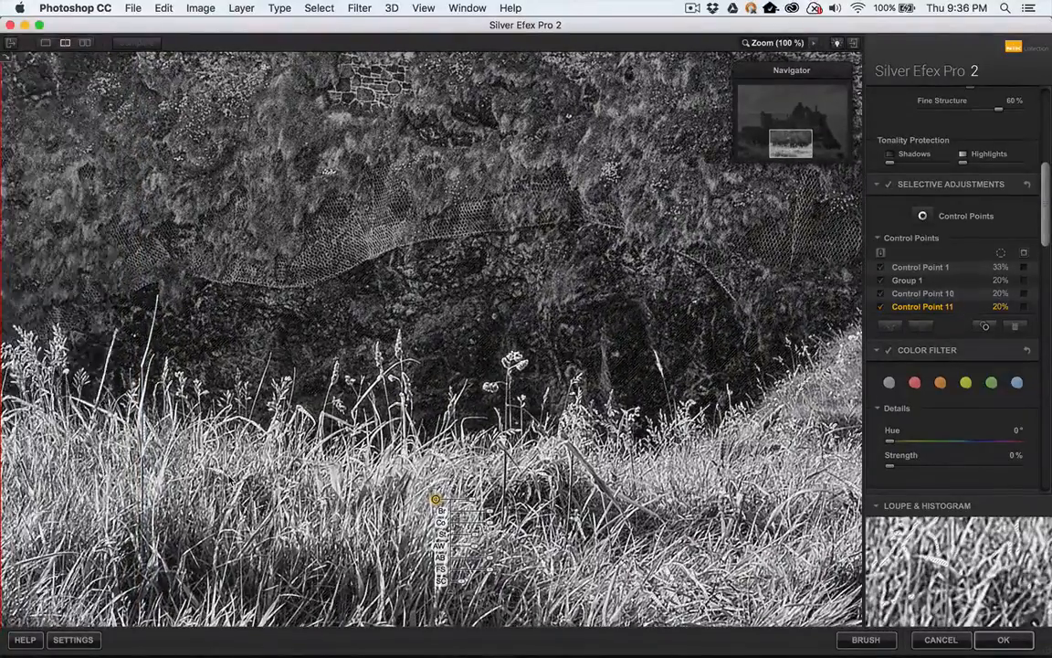
{"action": "key", "text": "space"}
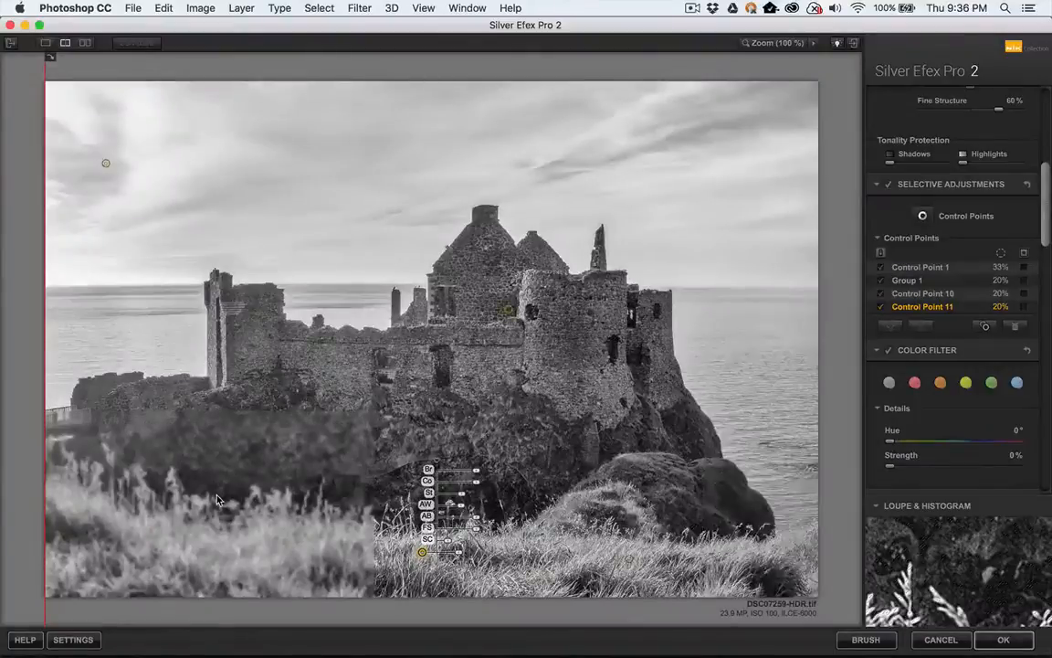
{"action": "left_click", "coordinate": [192, 455]}
{"action": "left_click", "coordinate": [260, 568]}
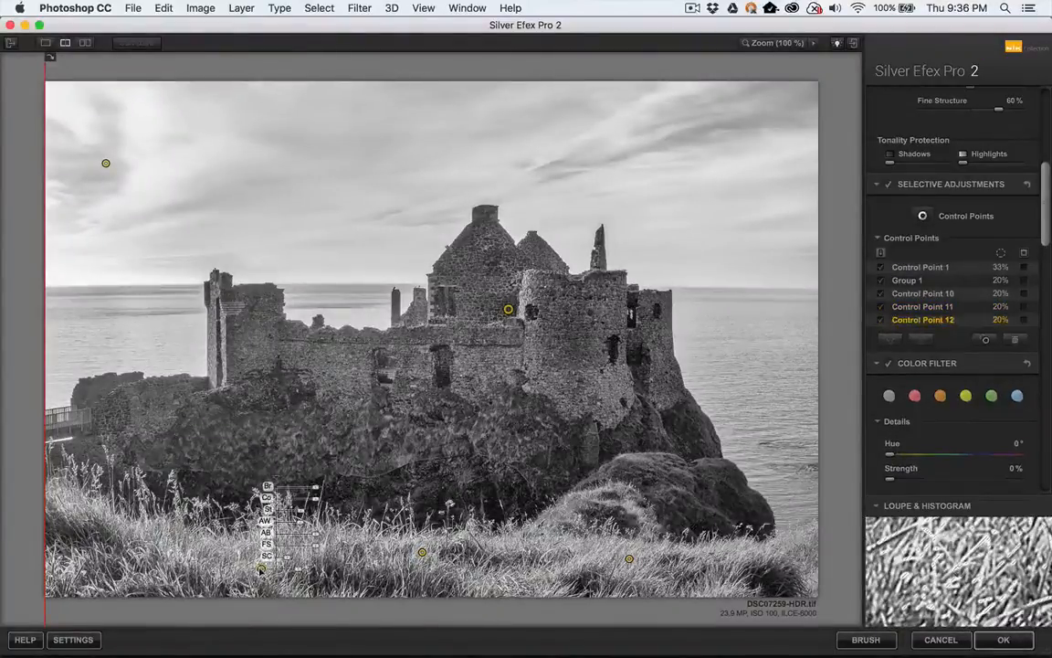
{"action": "left_click", "coordinate": [108, 530]}
{"action": "left_click_drag", "start_coordinate": [108, 532], "coordinate": [111, 538]}
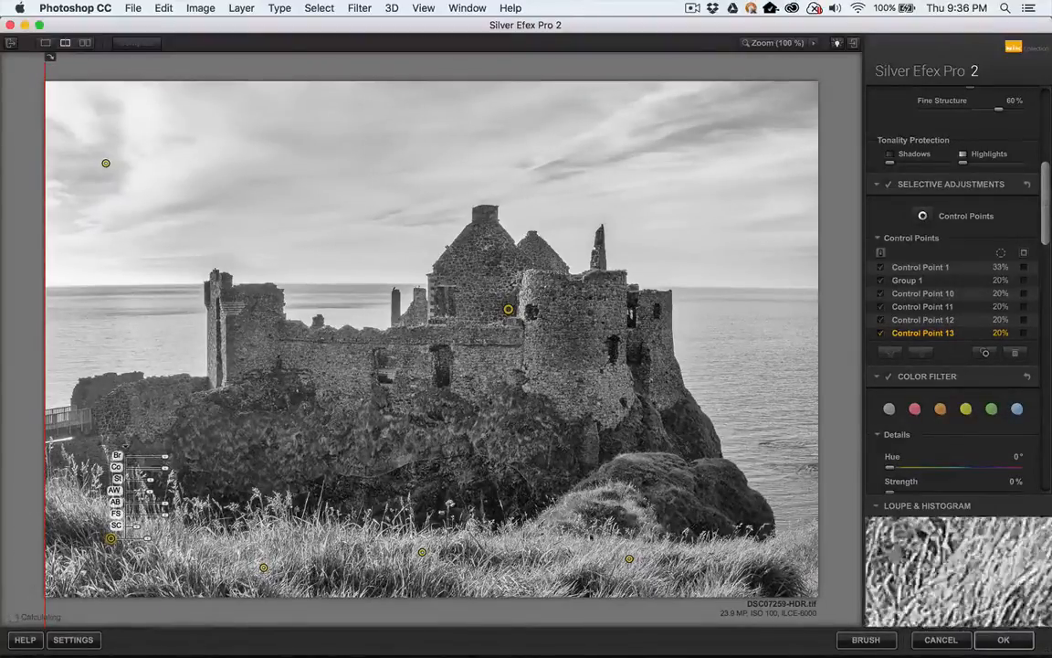
{"action": "left_click", "coordinate": [341, 529]}
{"action": "left_click", "coordinate": [296, 526]}
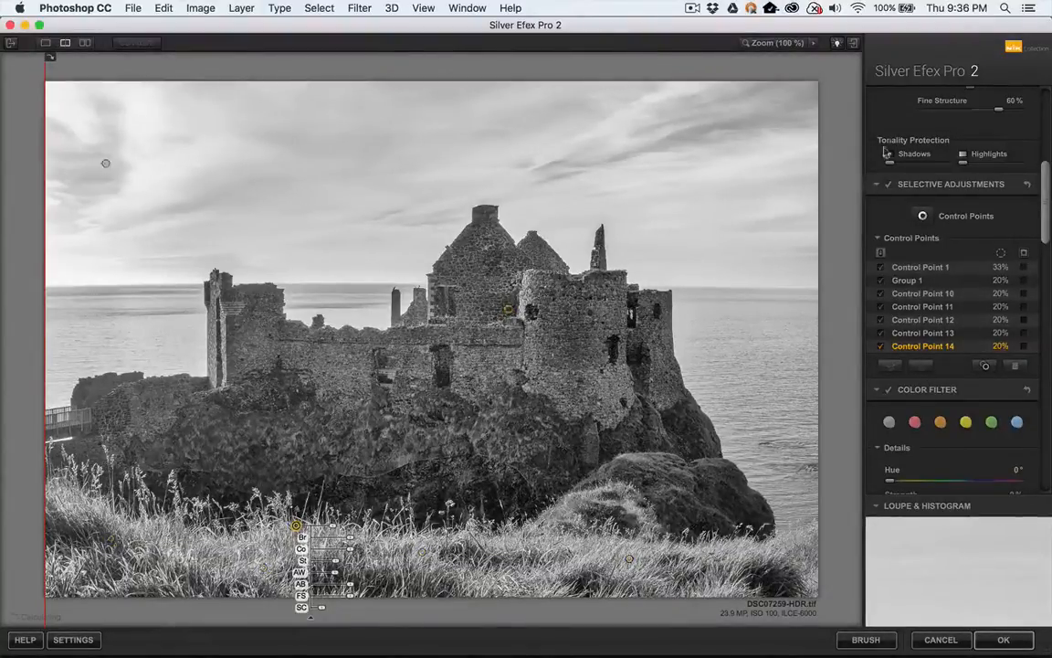
Collapse the global adjustments, group Control Points 10 through 14, and raise the grass group's Structure slightly.
{"action": "scroll", "coordinate": [890, 146], "scroll_direction": "up", "scroll_amount": 8}
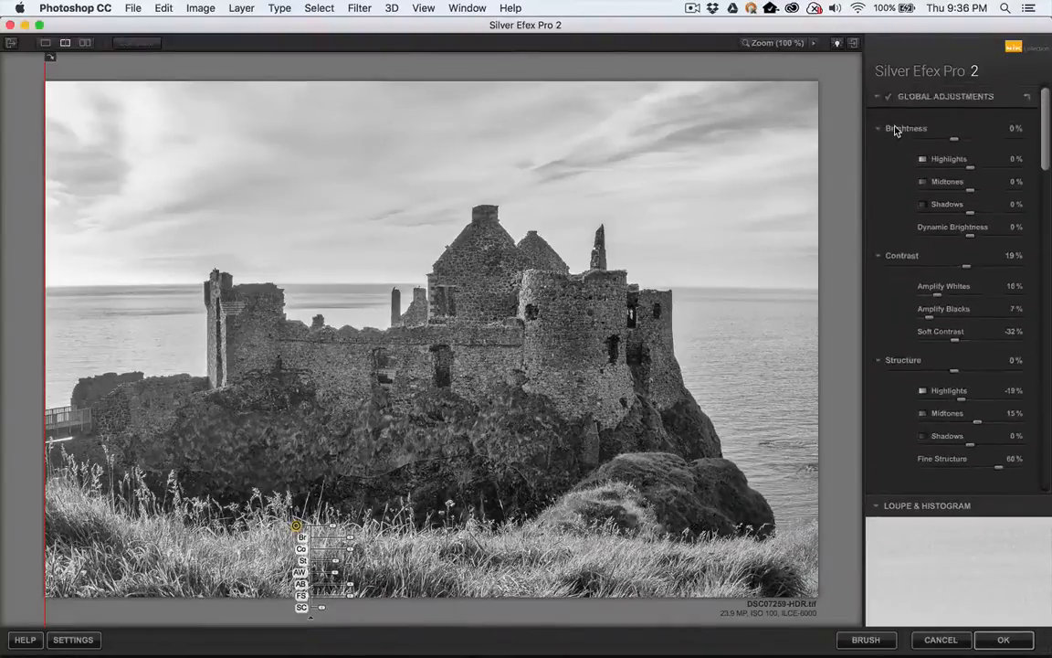
{"action": "left_click", "coordinate": [878, 98]}
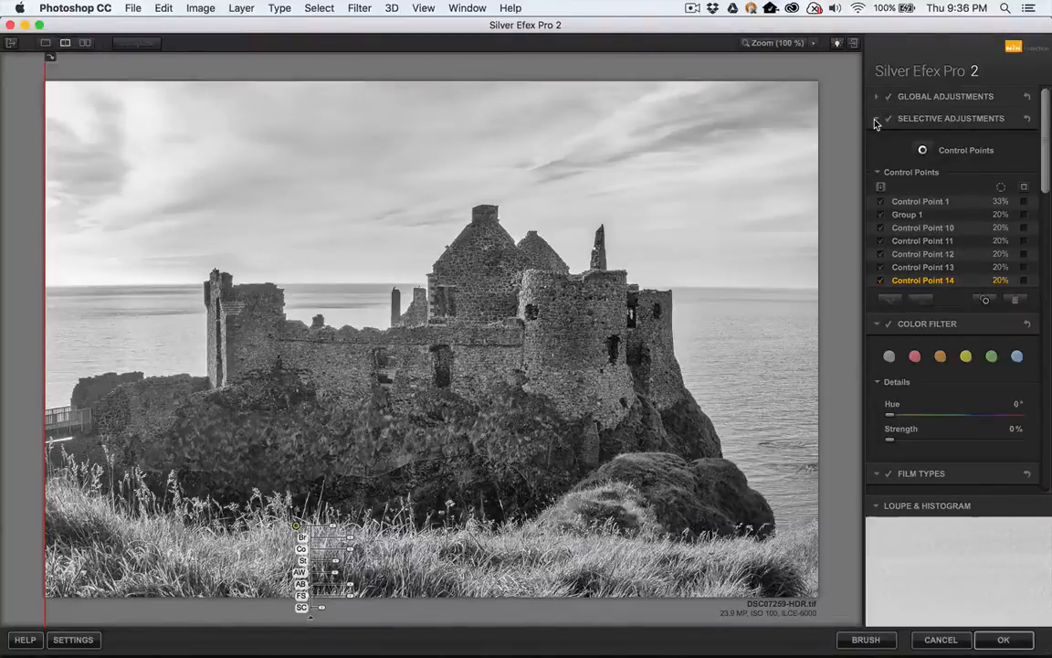
{"action": "left_click", "coordinate": [875, 120]}
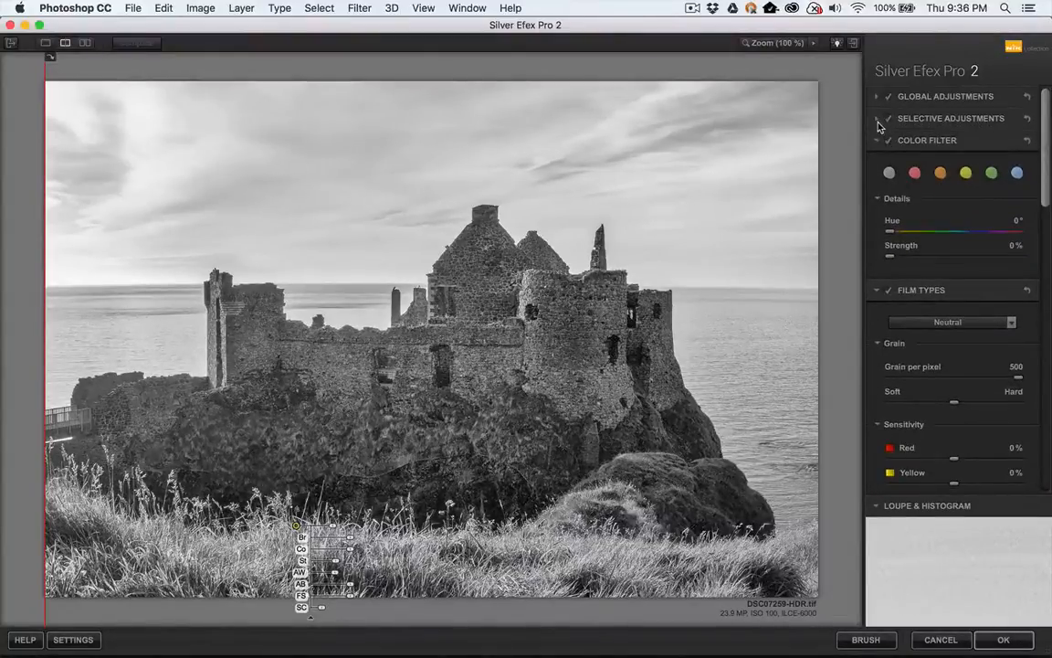
{"action": "left_click", "coordinate": [877, 121]}
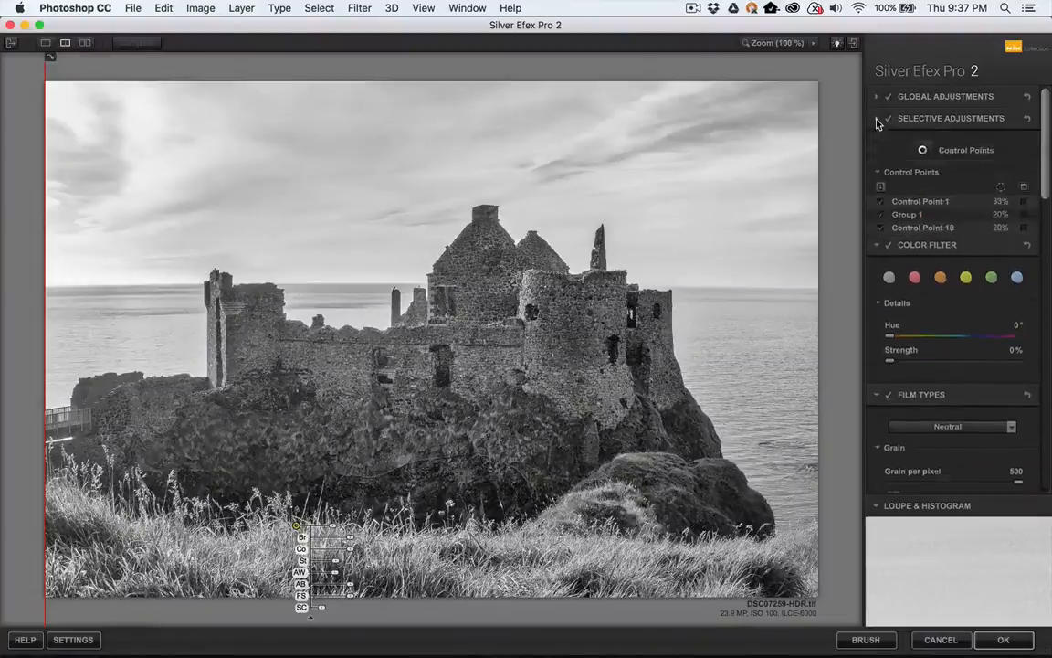
{"action": "left_click", "coordinate": [940, 228]}
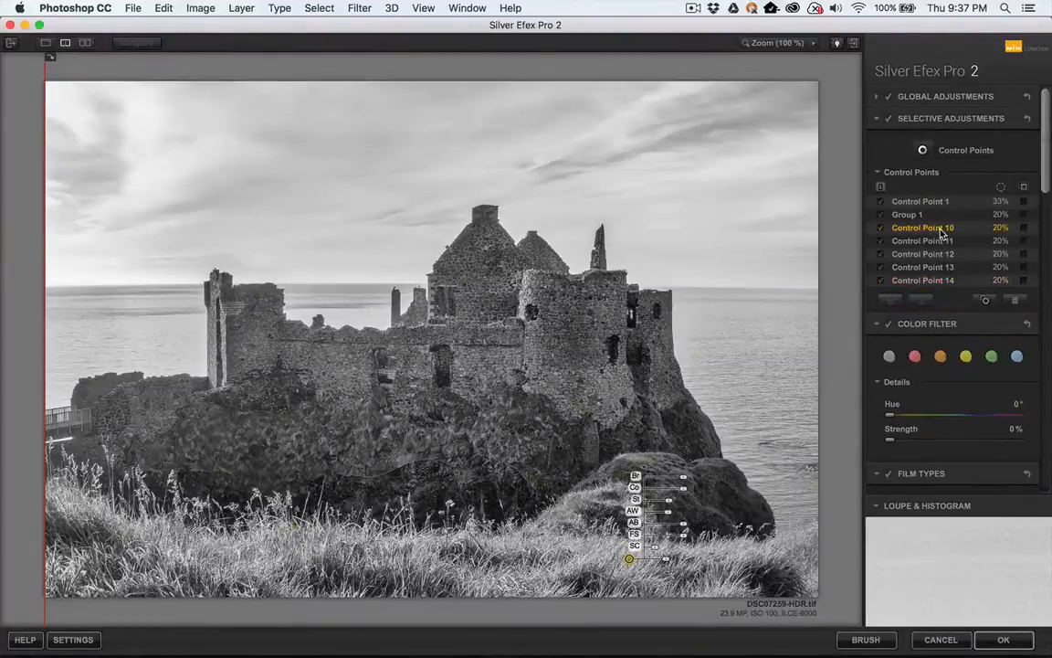
{"action": "left_click", "coordinate": [940, 282], "text": "shift"}
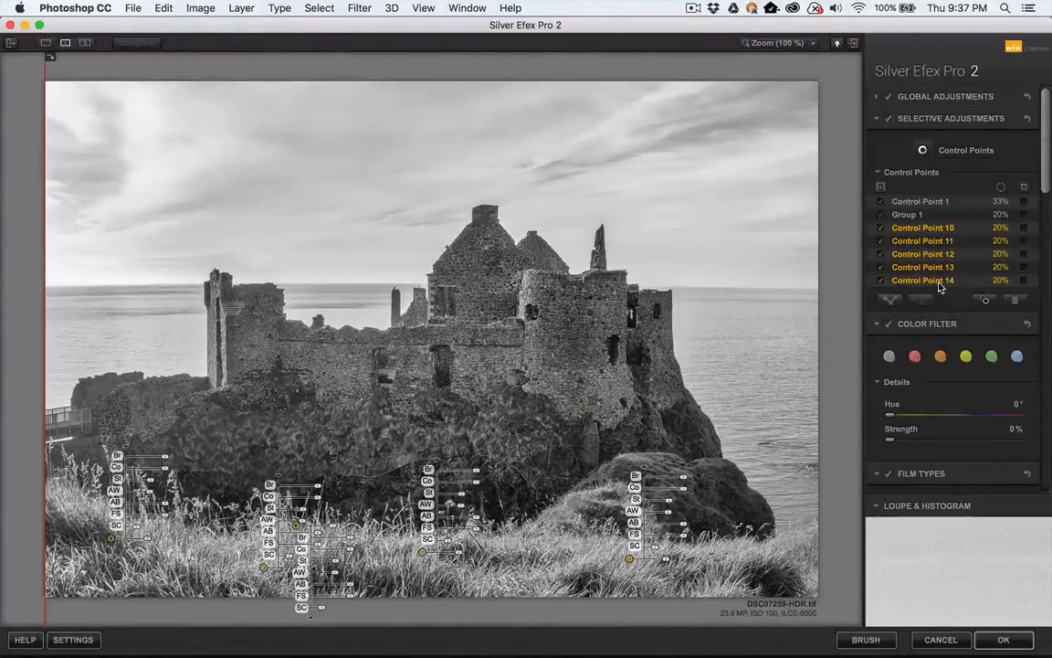
{"action": "left_click", "coordinate": [891, 301]}
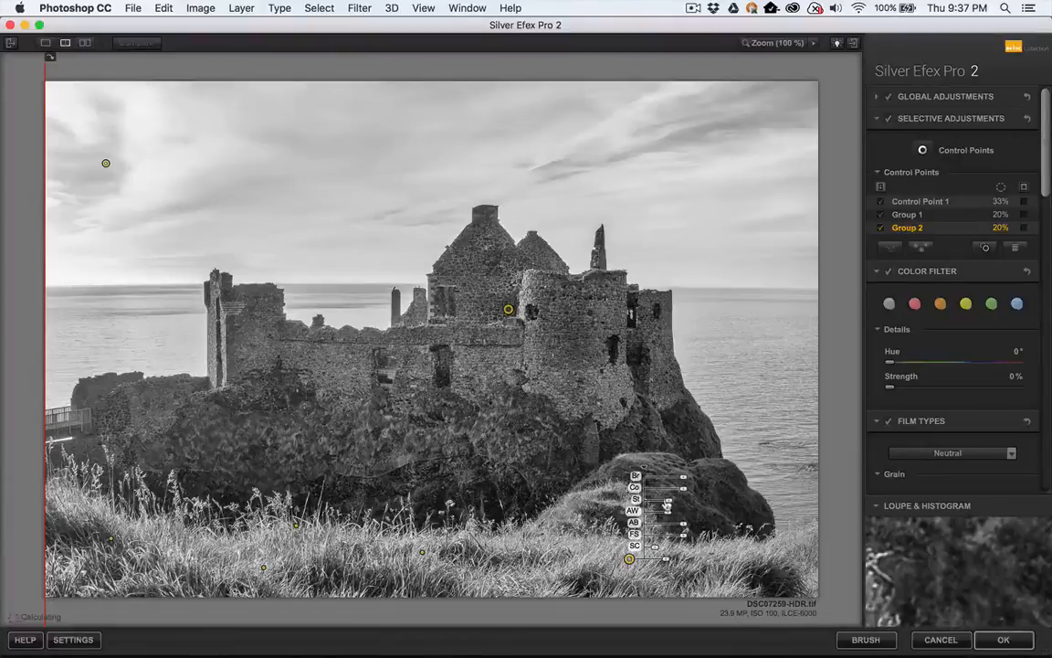
{"action": "mouse_move", "coordinate": [669, 504]}
{"action": "left_mouse_down"}
{"action": "mouse_move", "coordinate": [695, 506]}
{"action": "mouse_move", "coordinate": [672, 502]}
{"action": "left_mouse_up"}
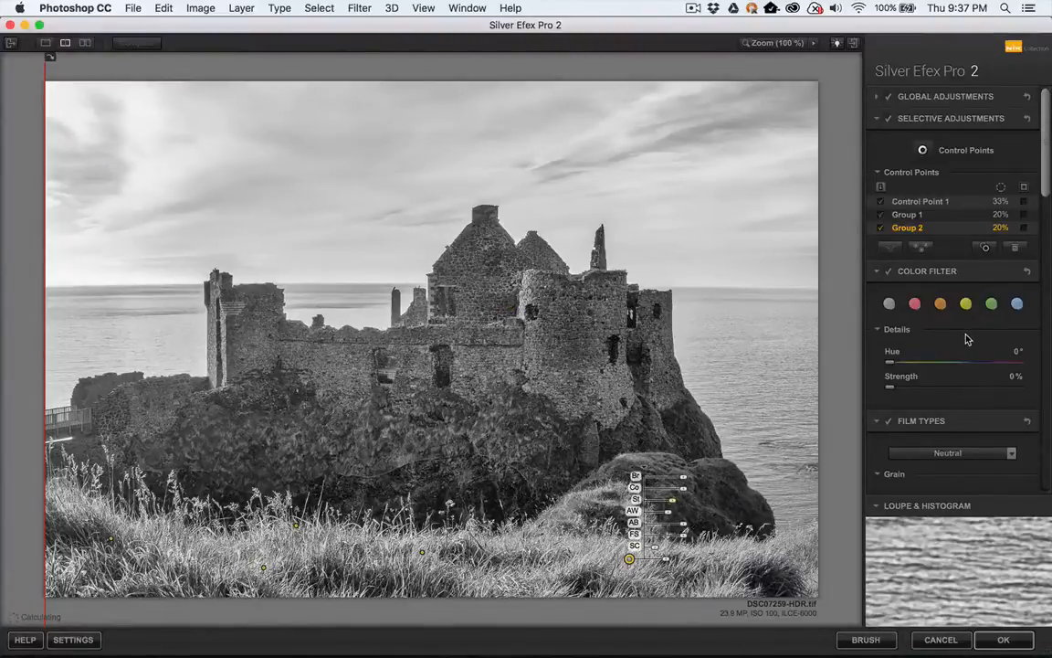
{"action": "scroll", "coordinate": [968, 339], "scroll_direction": "down", "scroll_amount": 1}
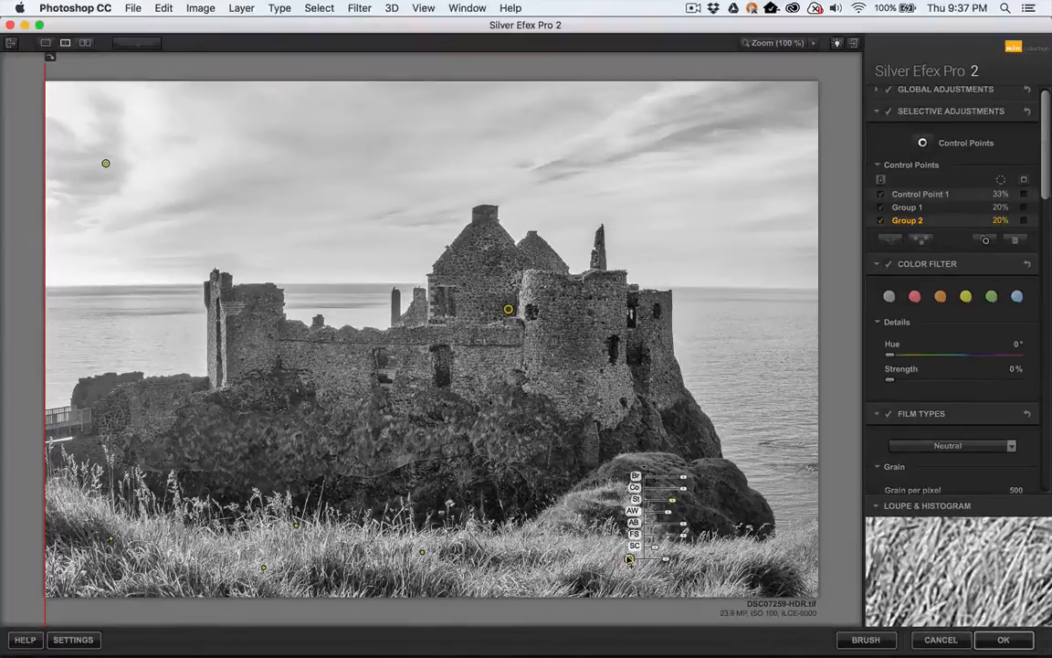
{"action": "mouse_move", "coordinate": [224, 630]}
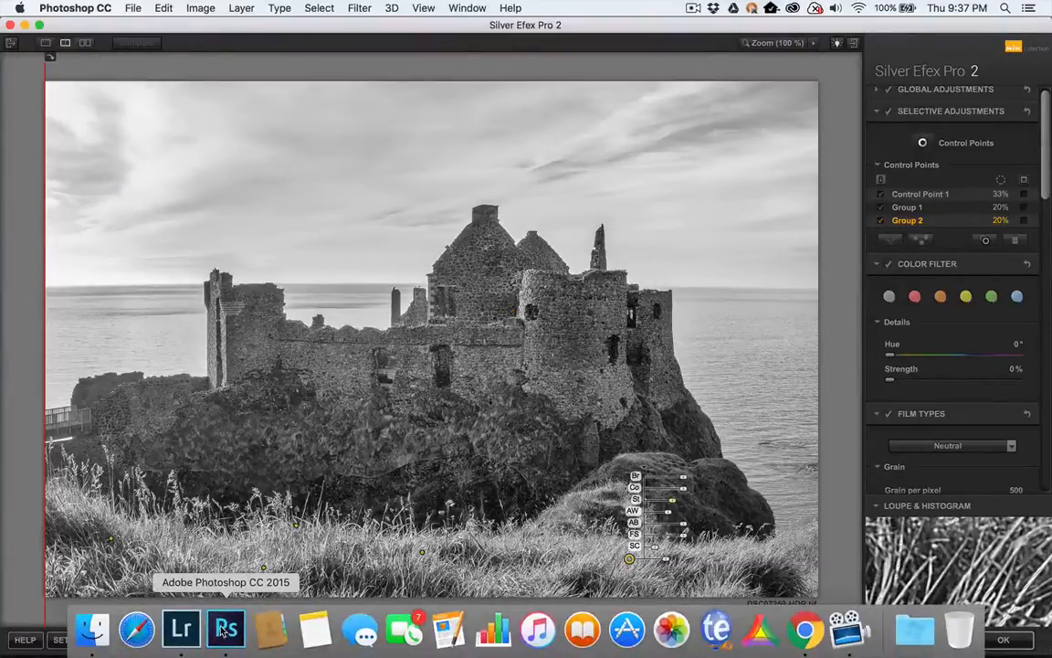
{"action": "right_click", "coordinate": [224, 630]}
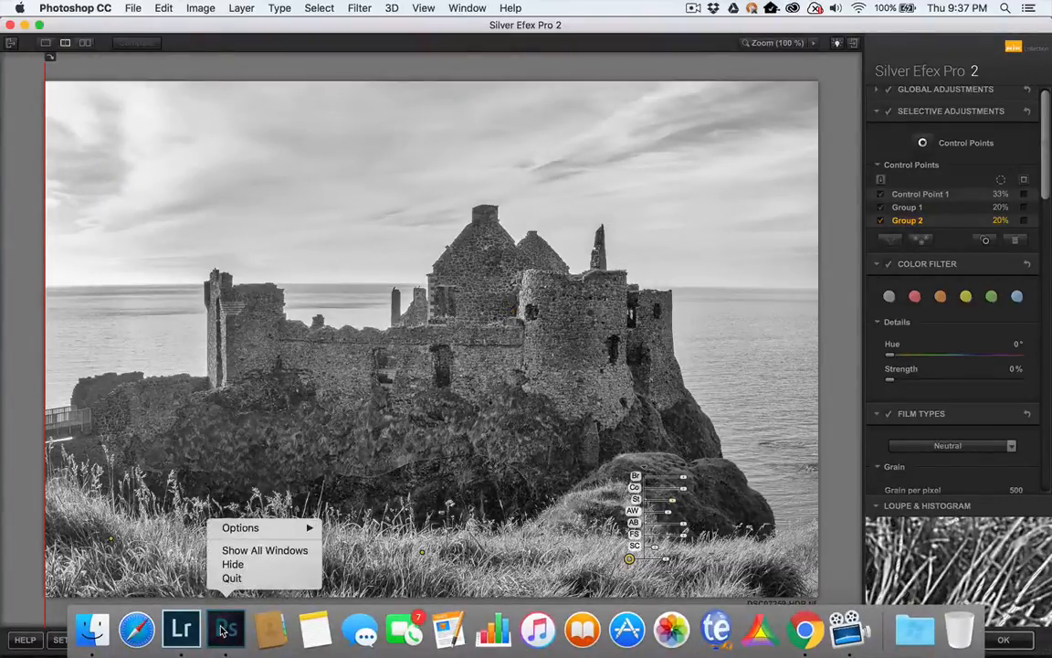
{"action": "left_click", "coordinate": [224, 630]}
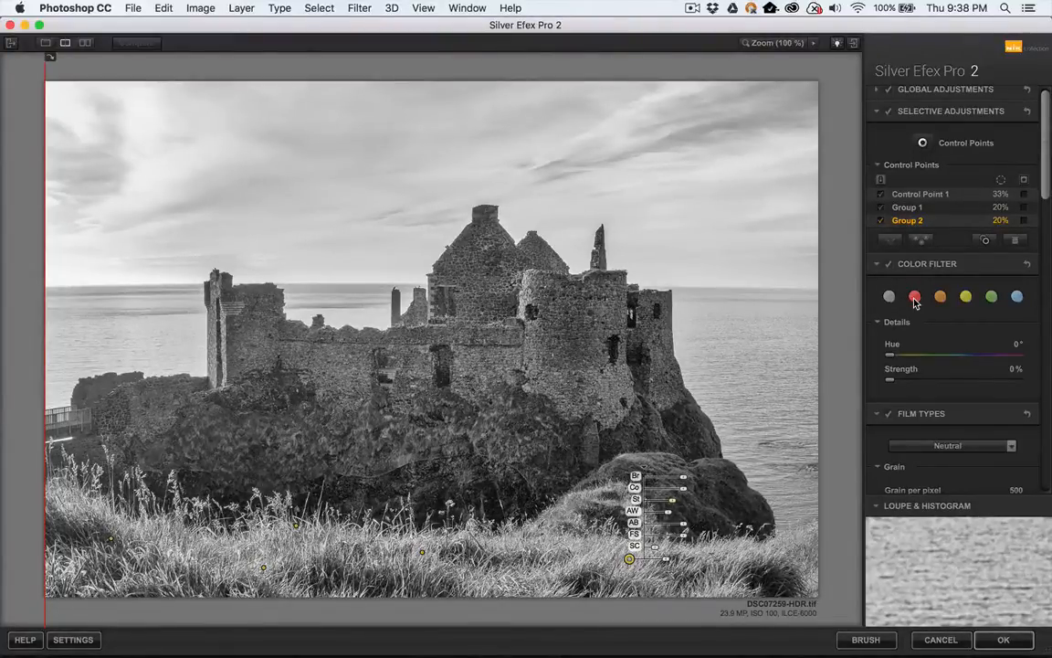
Try the blue color filter on the photo twice, returning to the neutral filter each time.
{"action": "left_click", "coordinate": [1020, 300]}
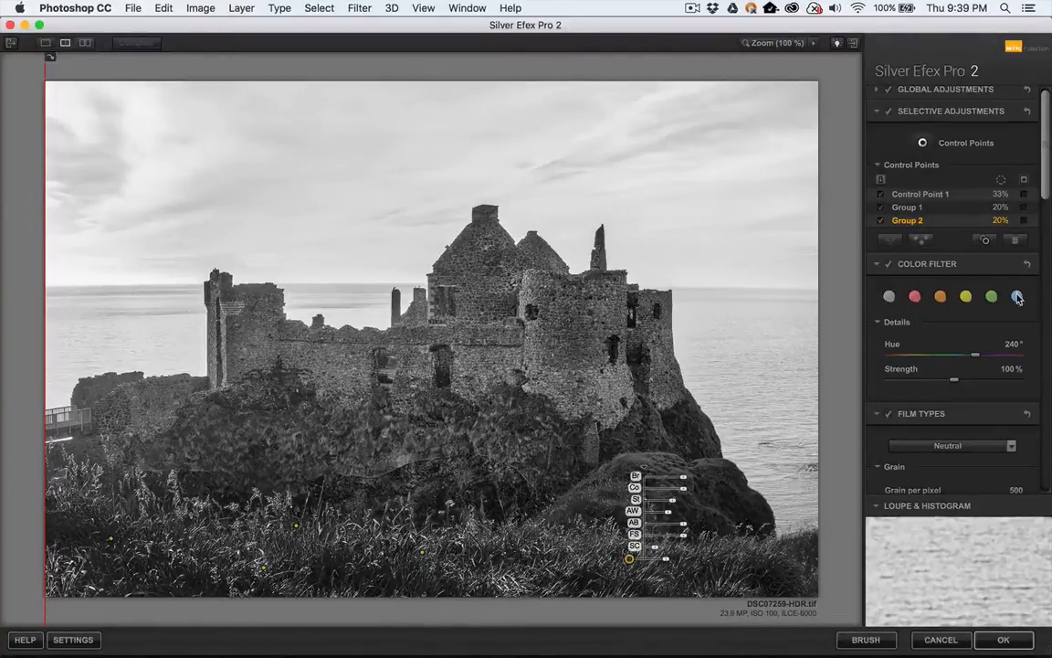
{"action": "left_click", "coordinate": [889, 298]}
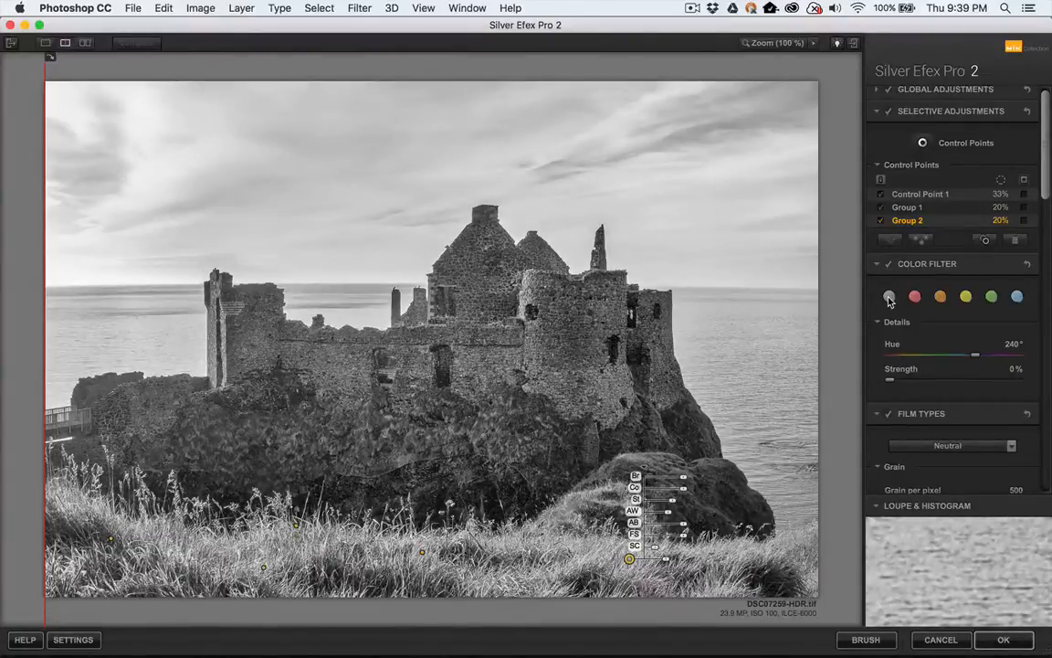
{"action": "left_click", "coordinate": [1018, 300]}
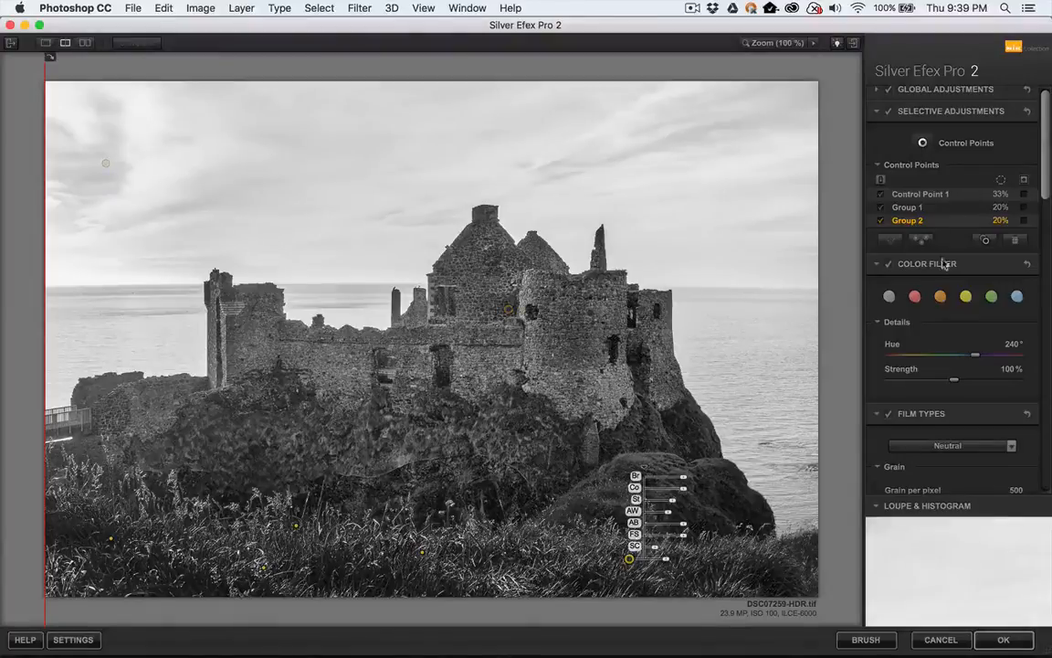
{"action": "left_click", "coordinate": [888, 300]}
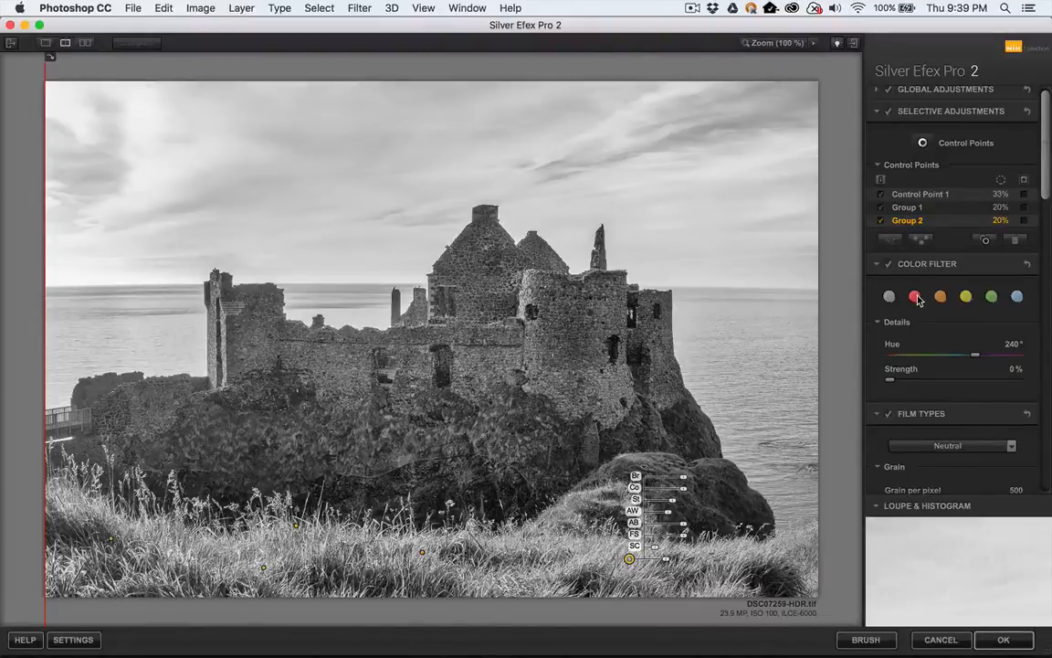
Compare the red color filter with the neutral one by switching between them.
{"action": "left_click", "coordinate": [915, 297]}
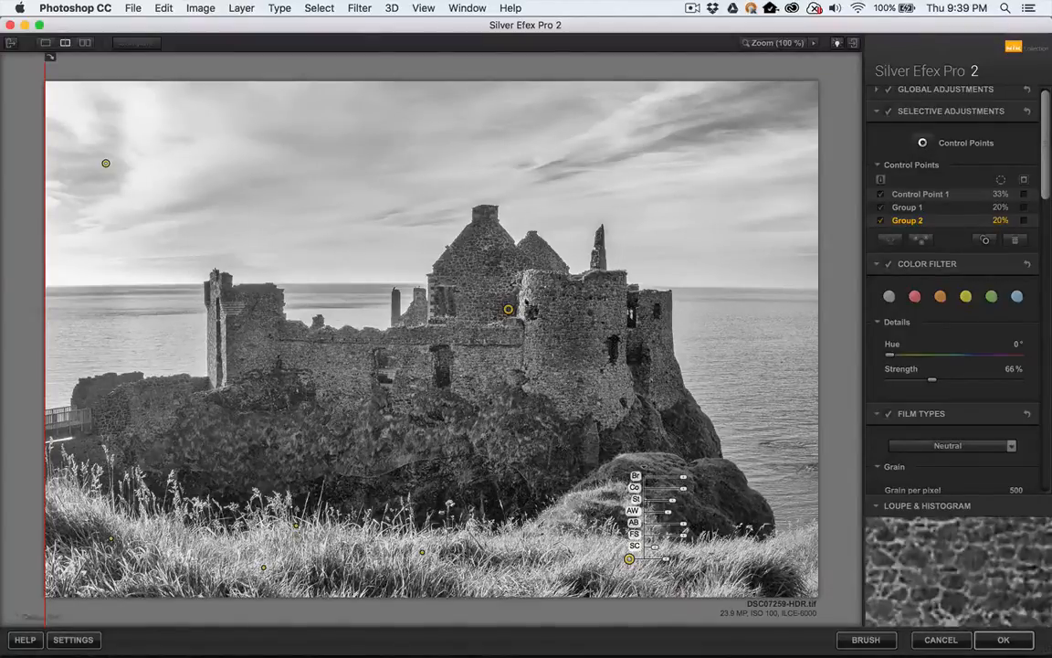
{"action": "left_click", "coordinate": [891, 301]}
{"action": "left_click", "coordinate": [916, 298]}
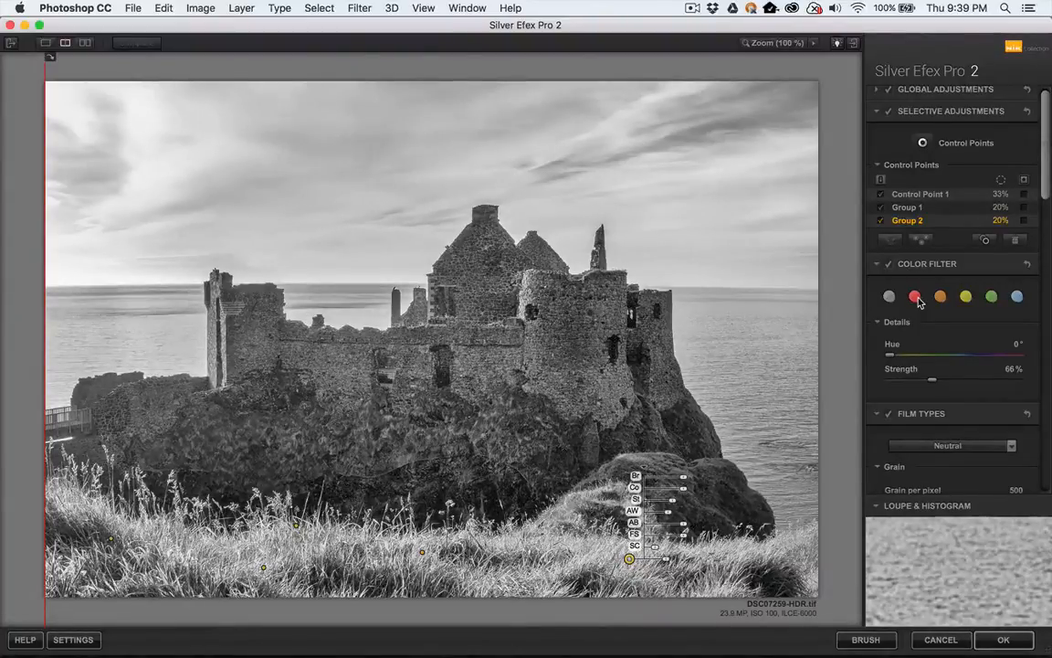
Try the green and yellow color filters, settle on the red filter, and collapse the filter's Details.
{"action": "left_click", "coordinate": [993, 300]}
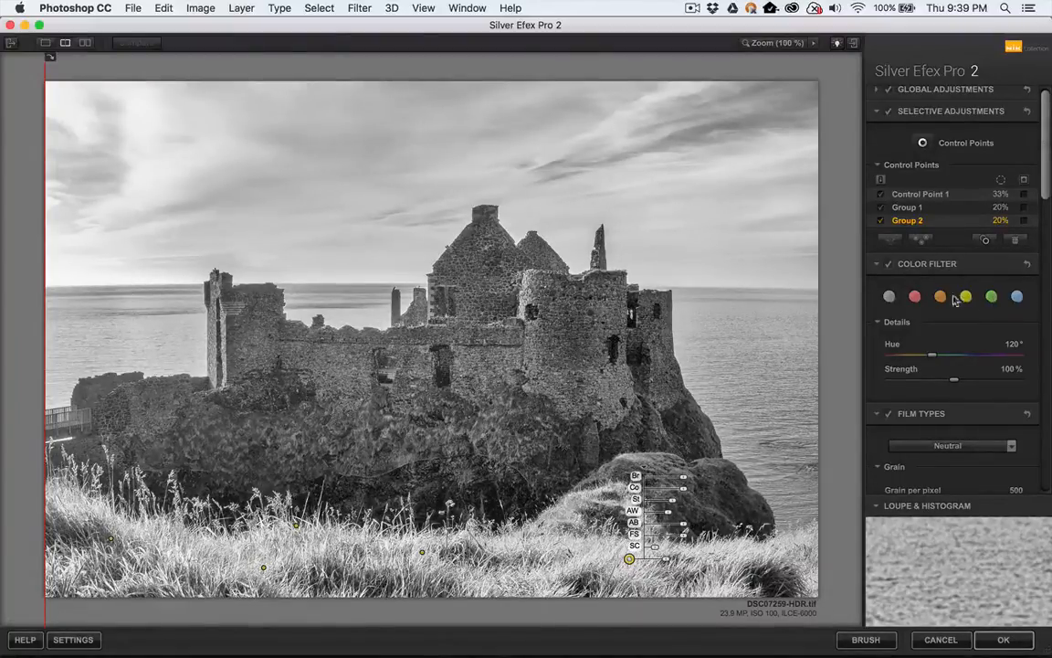
{"action": "left_click", "coordinate": [966, 298]}
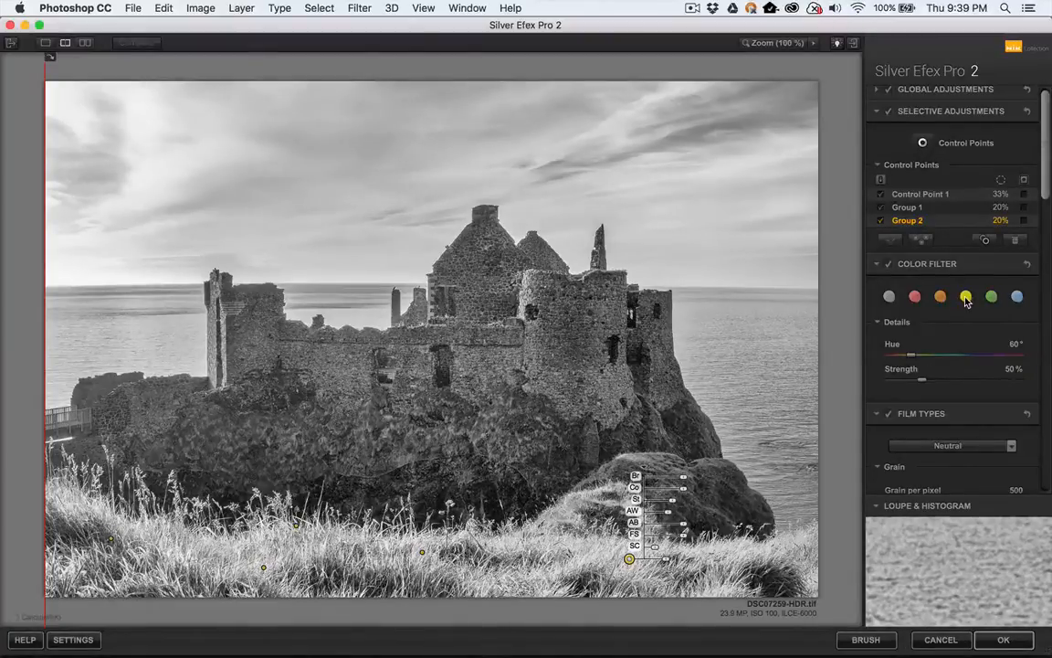
{"action": "left_click", "coordinate": [915, 297]}
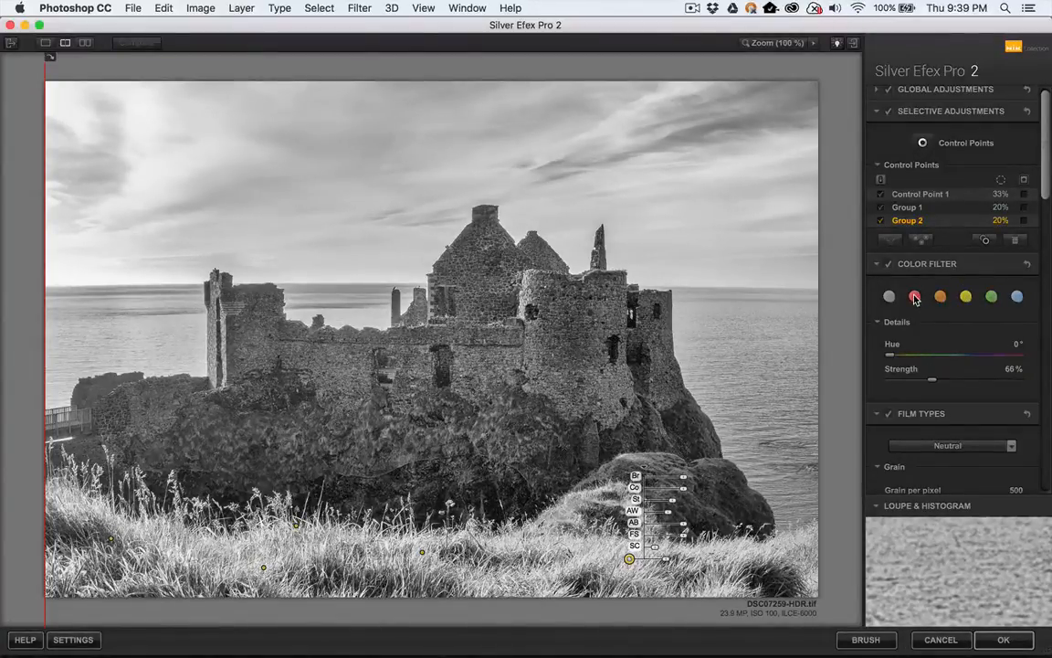
{"action": "left_click", "coordinate": [878, 324]}
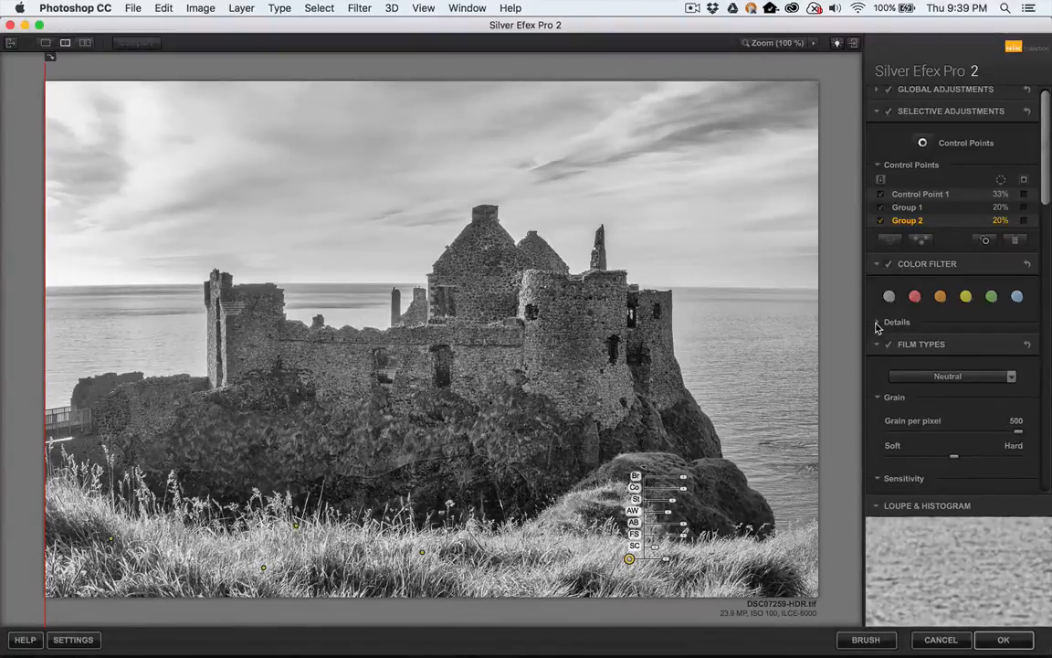
Try shifting the color filter's hue to 285° and back to 0°, finishing on the red filter.
{"action": "left_click", "coordinate": [877, 324]}
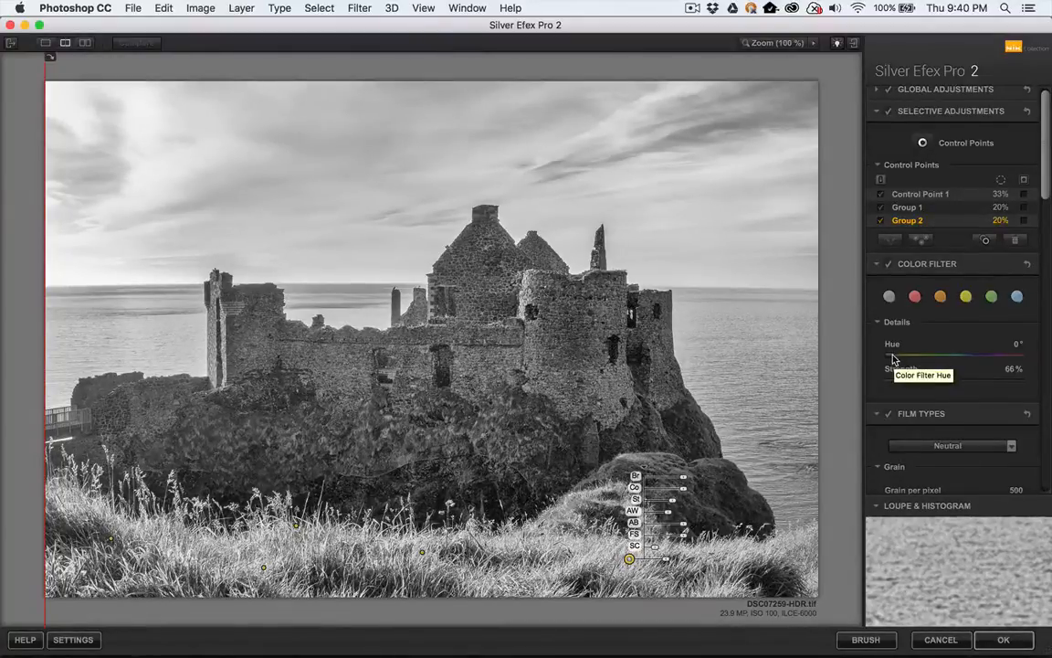
{"action": "left_click_drag", "start_coordinate": [894, 358], "coordinate": [994, 363]}
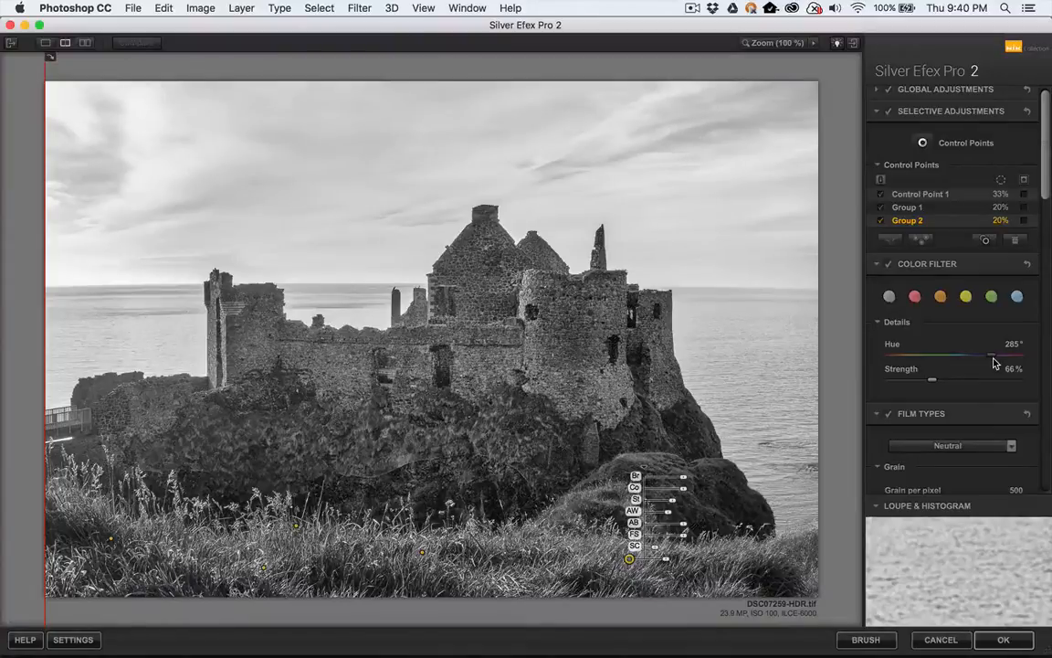
{"action": "left_click_drag", "start_coordinate": [994, 364], "coordinate": [895, 360]}
{"action": "left_click", "coordinate": [914, 297]}
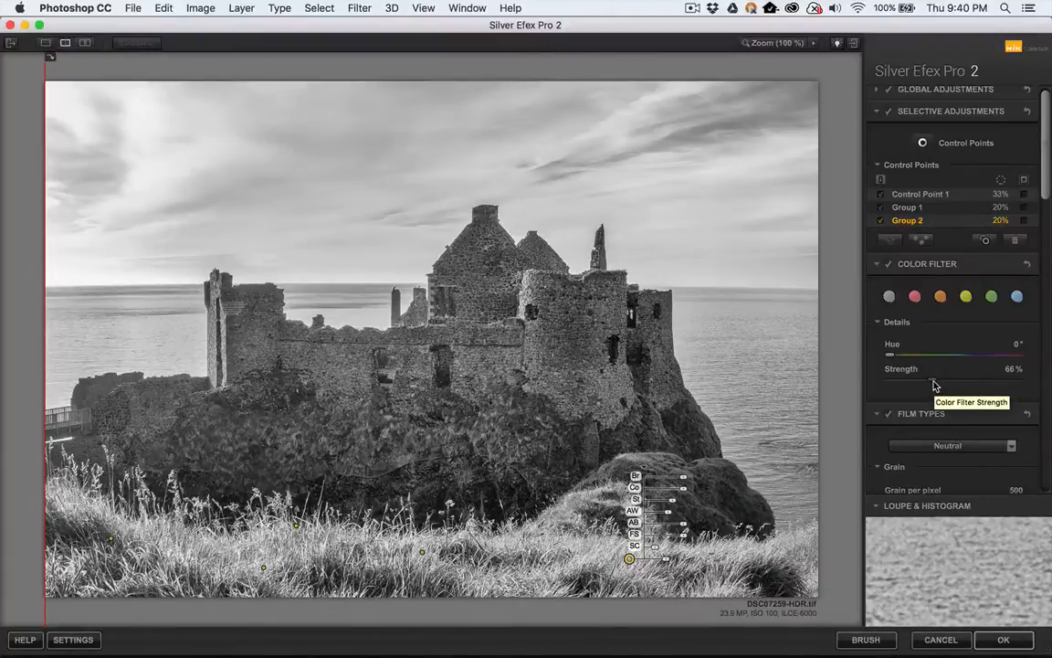
Try the red filter's Strength at 200% and 11%, settle on 82%, and collapse the Color Filter section.
{"action": "left_click_drag", "start_coordinate": [933, 386], "coordinate": [1024, 388]}
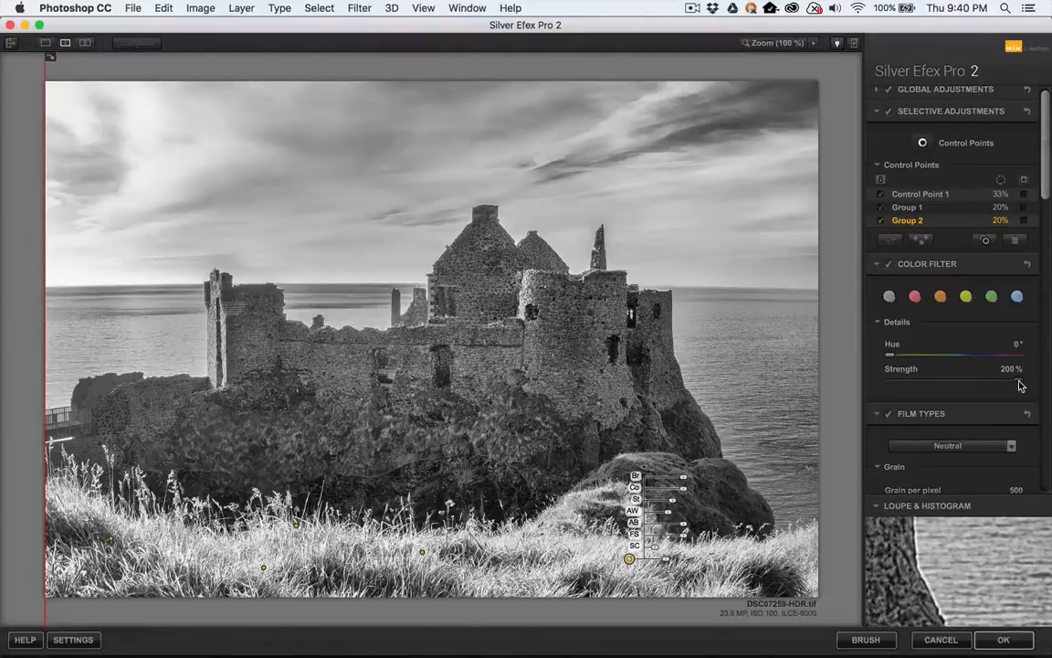
{"action": "left_click_drag", "start_coordinate": [1020, 385], "coordinate": [898, 389]}
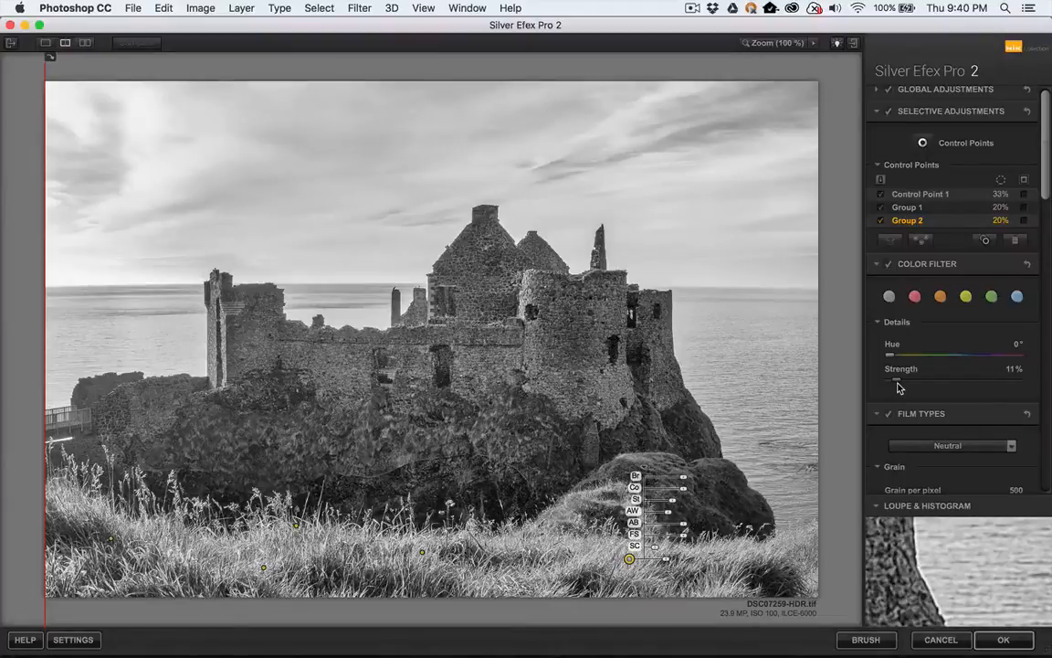
{"action": "left_click_drag", "start_coordinate": [898, 387], "coordinate": [944, 383]}
{"action": "scroll", "coordinate": [973, 377], "scroll_direction": "down", "scroll_amount": 2}
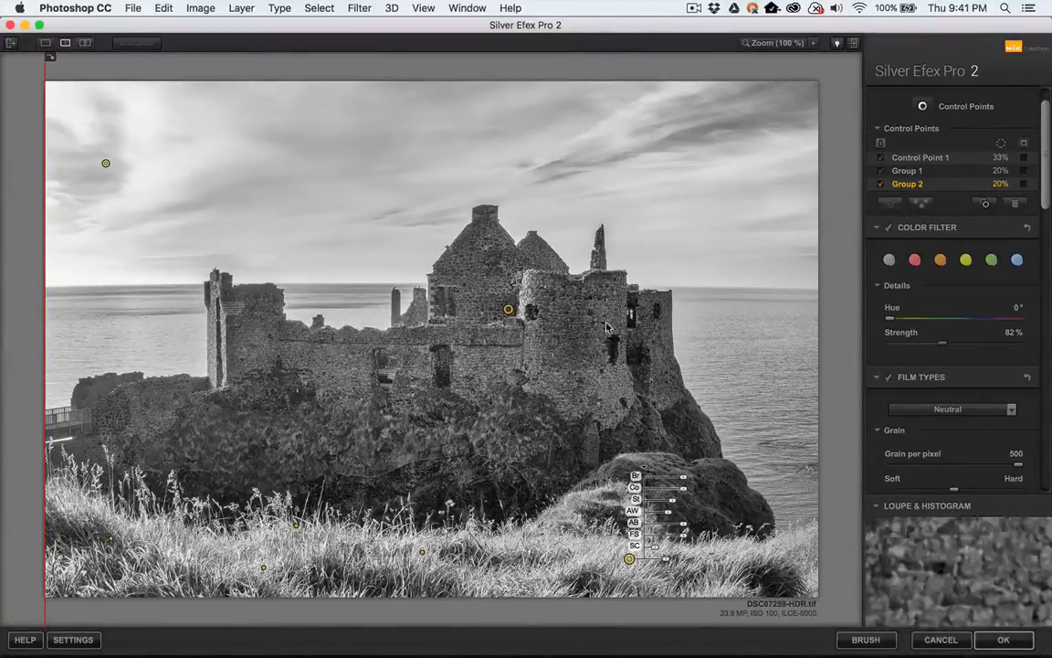
{"action": "left_click", "coordinate": [876, 228]}
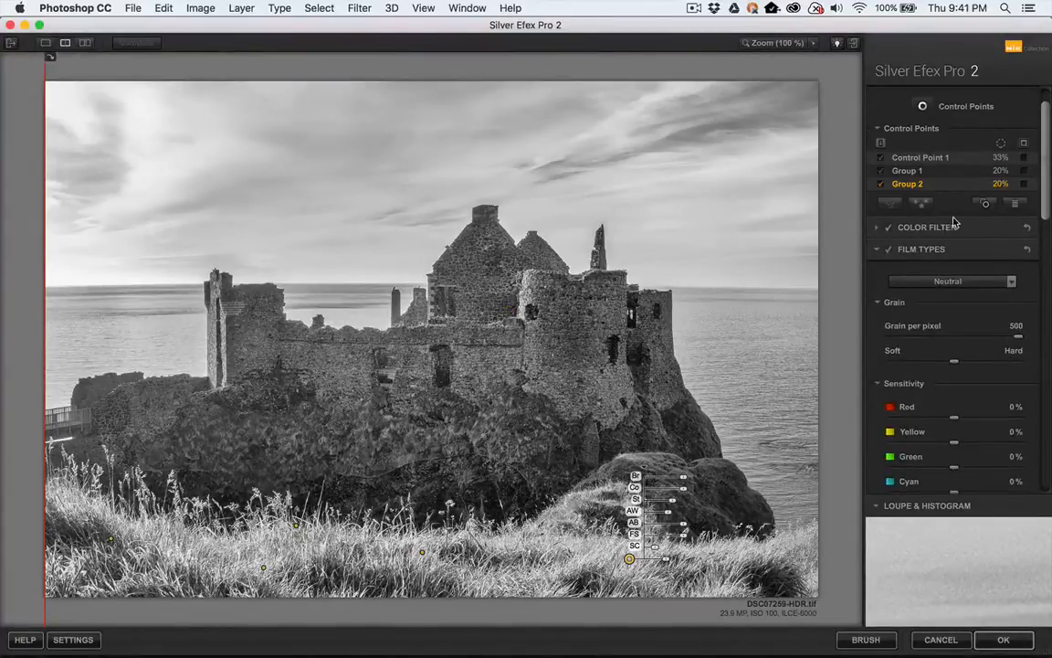
Preview film types such as Kodak ISO 32 Panatomic X and Fuji Neopan Pro 1600 on the whole photo.
{"action": "scroll", "coordinate": [953, 222], "scroll_direction": "down", "scroll_amount": 5}
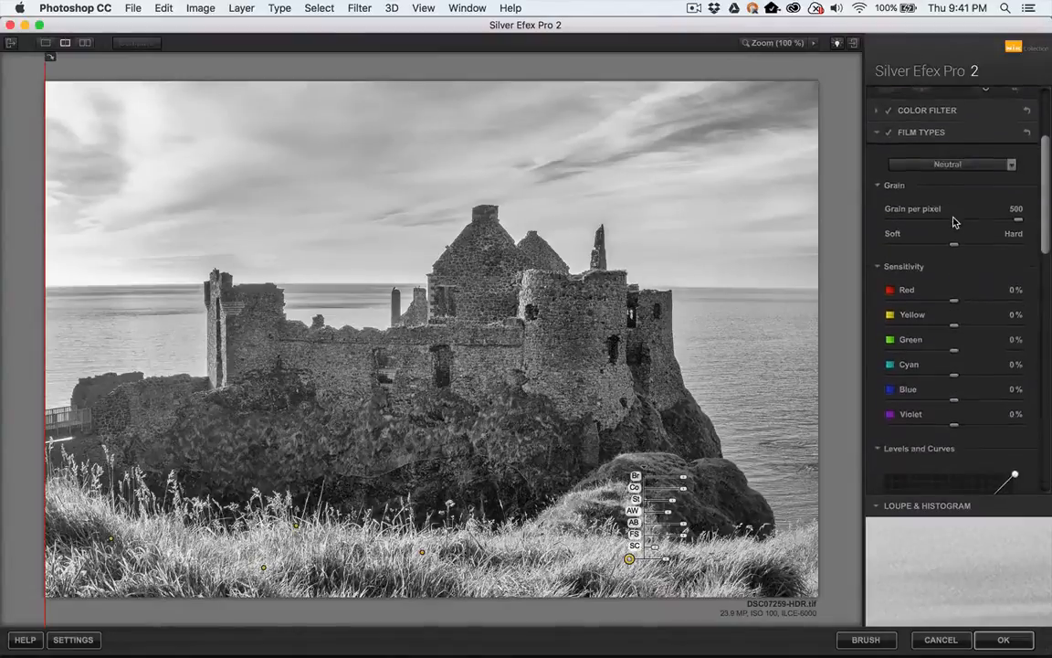
{"action": "scroll", "coordinate": [953, 222], "scroll_direction": "down", "scroll_amount": 1}
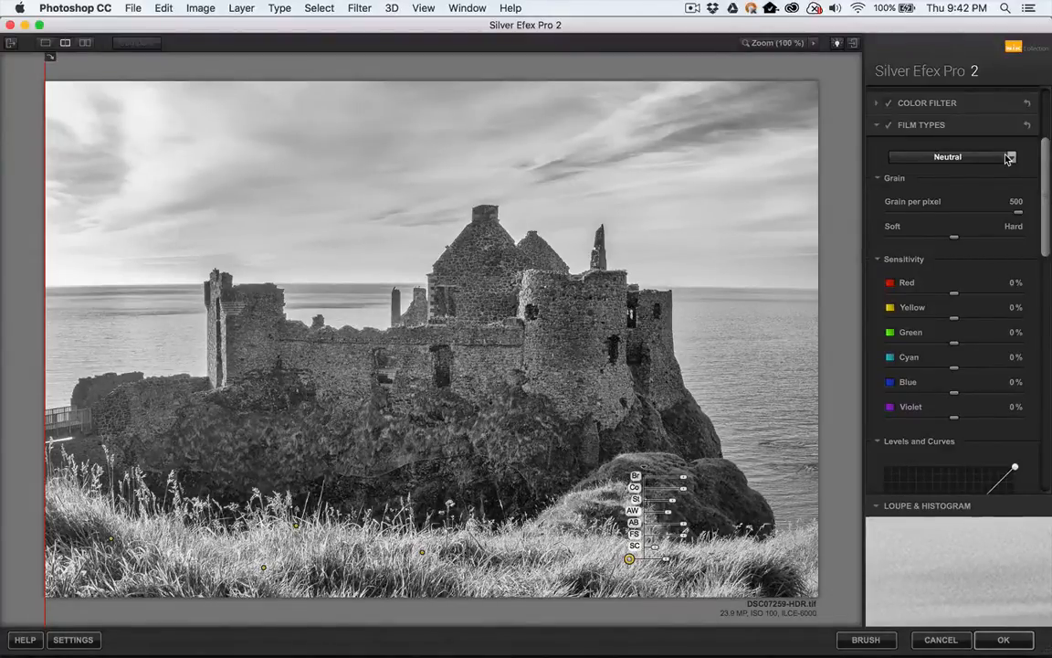
{"action": "left_click", "coordinate": [1008, 159]}
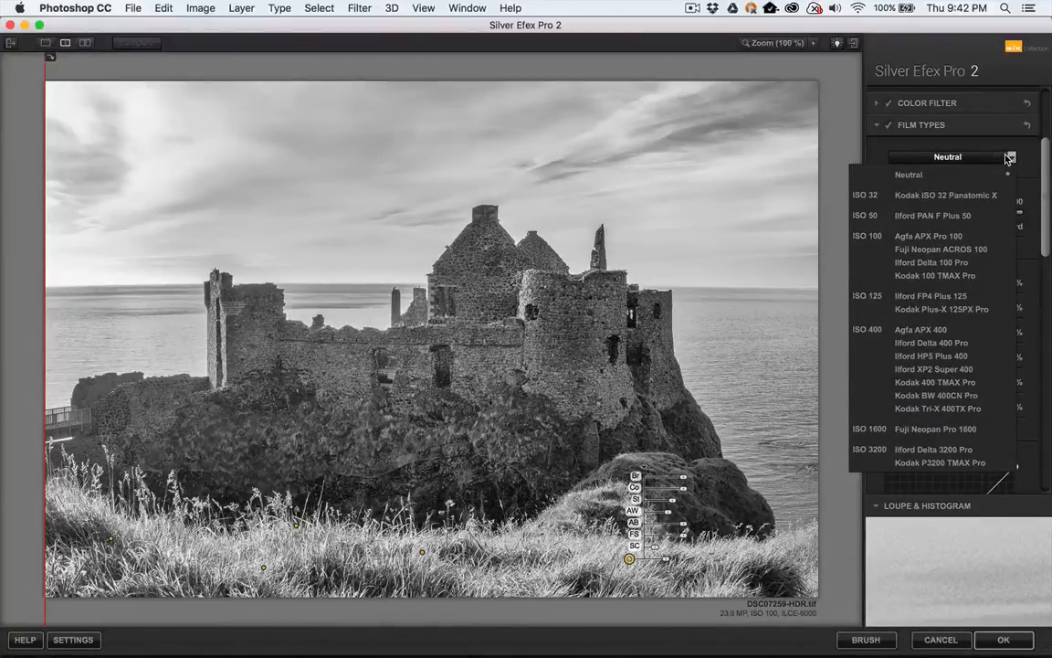
{"action": "left_click", "coordinate": [983, 196]}
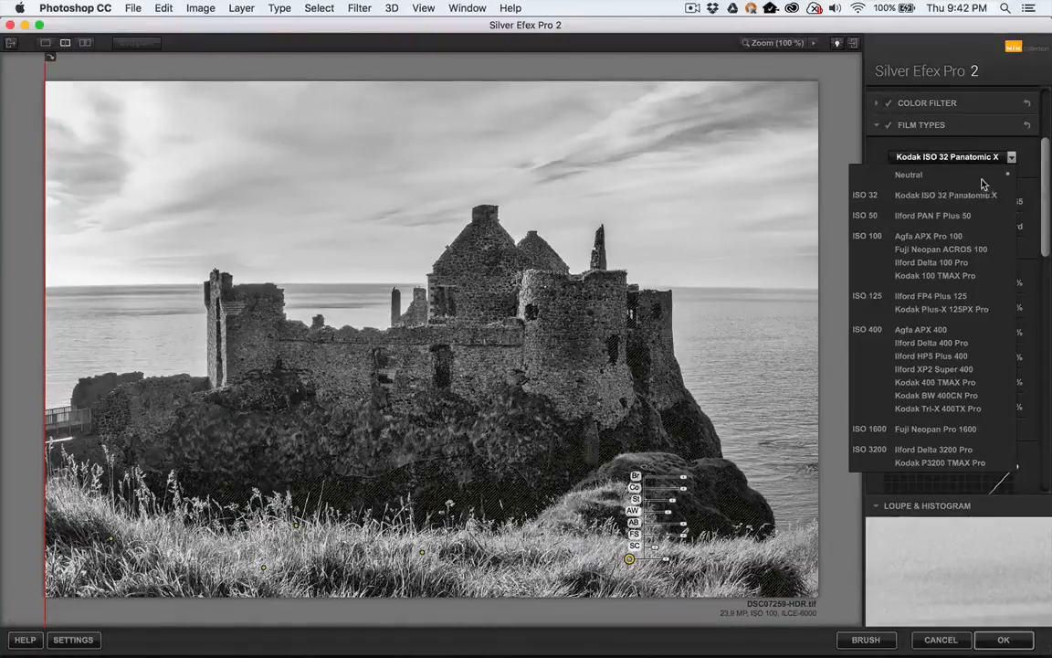
{"action": "left_click", "coordinate": [981, 178]}
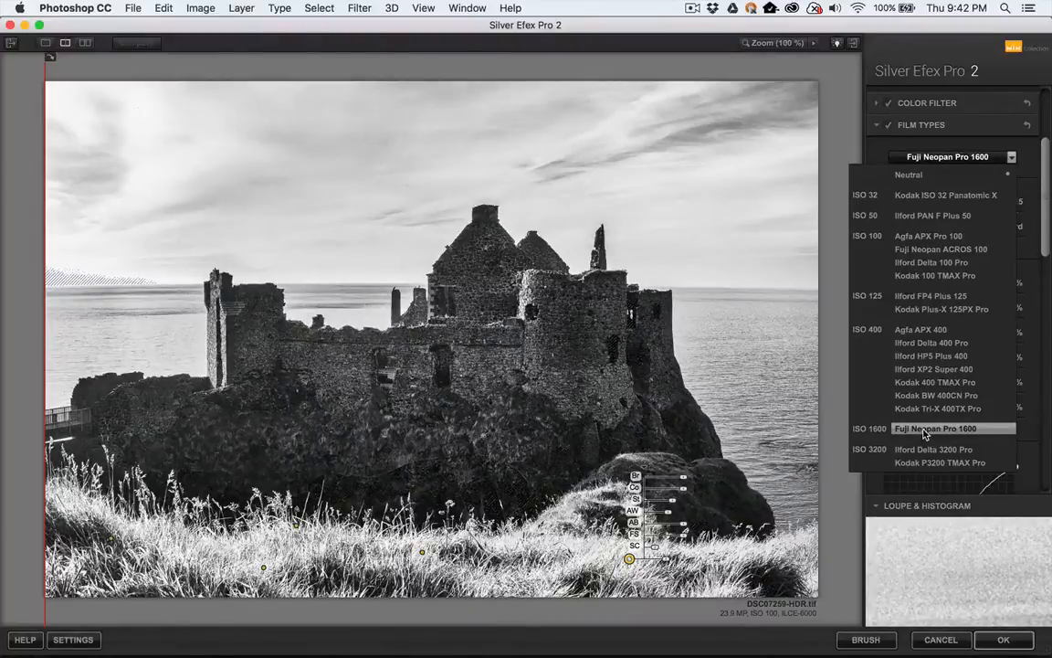
Examine the Fuji Neopan Pro 1600 film grain in the sky at 100% zoom, then bring the castle's gable into view.
{"action": "key", "text": "space"}
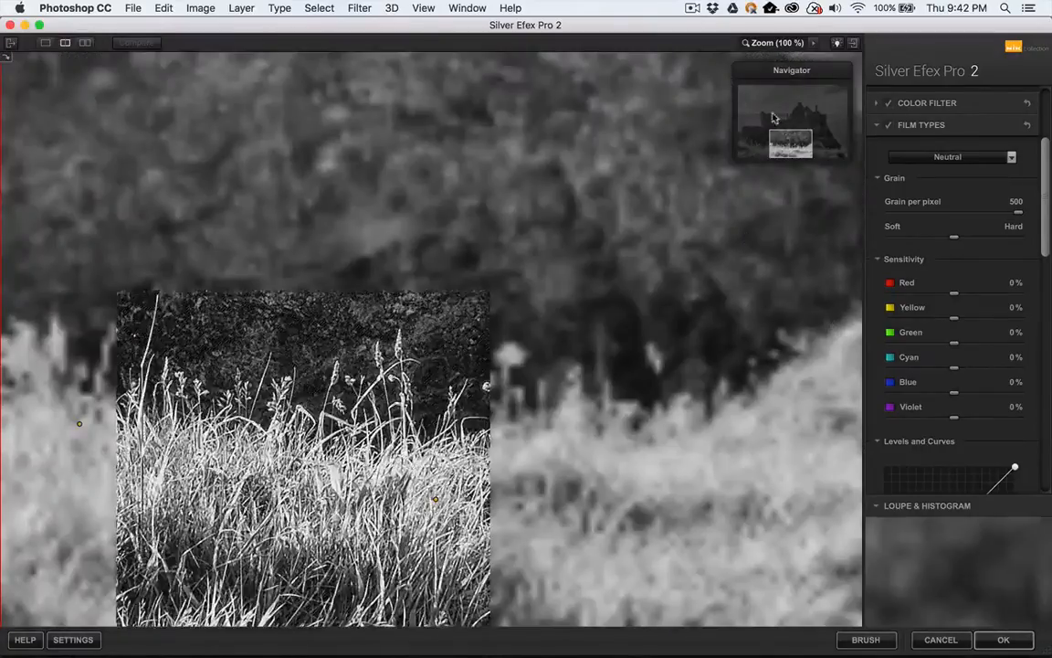
{"action": "left_click_drag", "start_coordinate": [791, 144], "coordinate": [791, 98]}
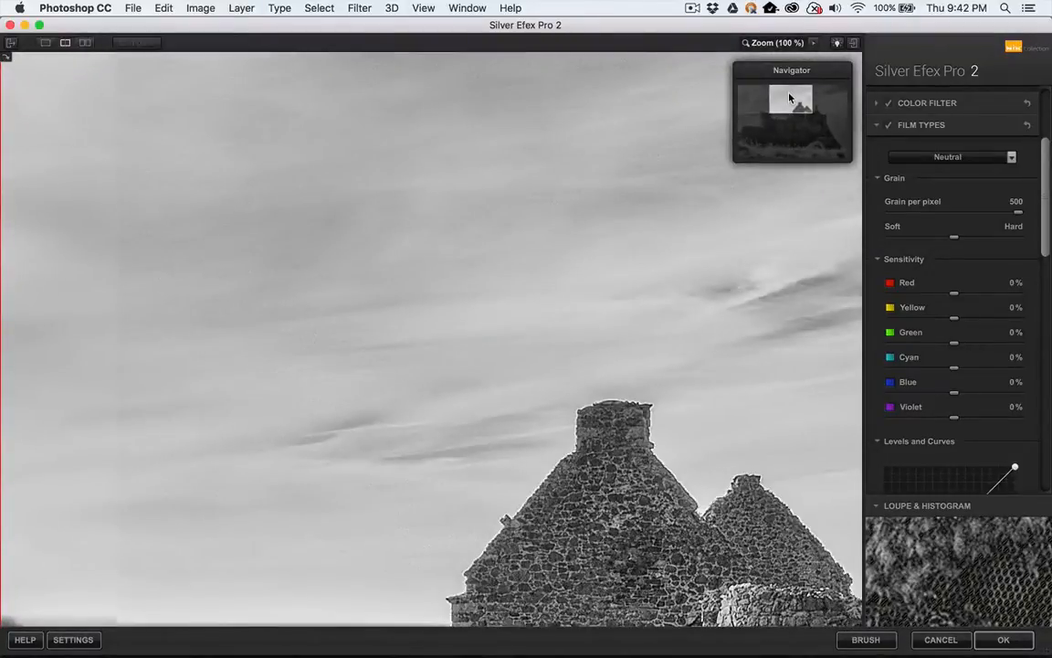
{"action": "left_click", "coordinate": [977, 164]}
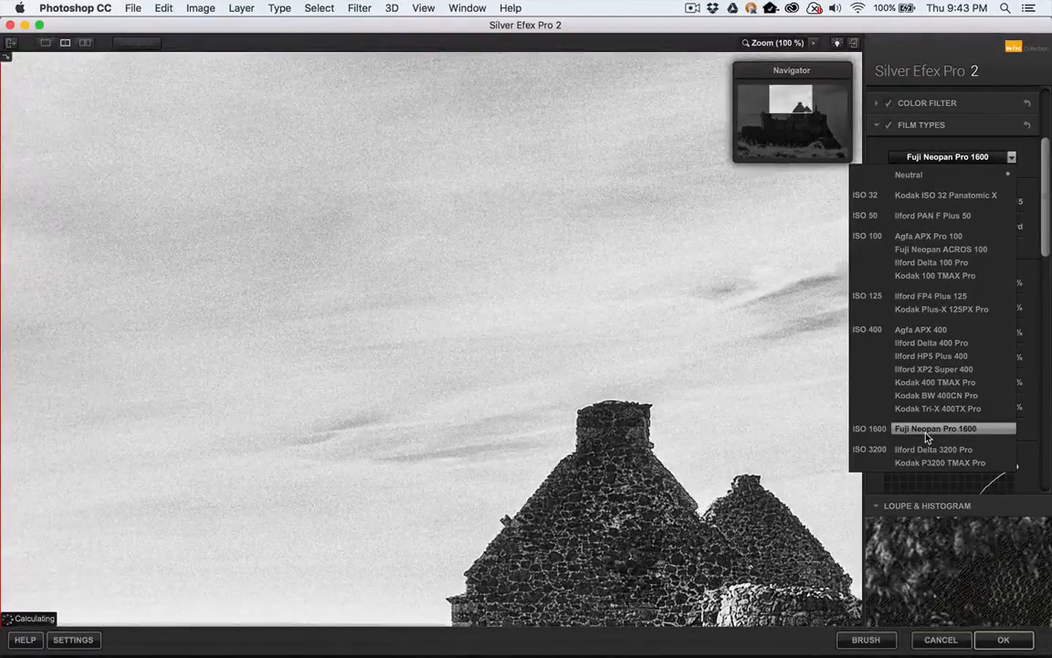
{"action": "left_click", "coordinate": [793, 112]}
{"action": "left_click", "coordinate": [794, 111]}
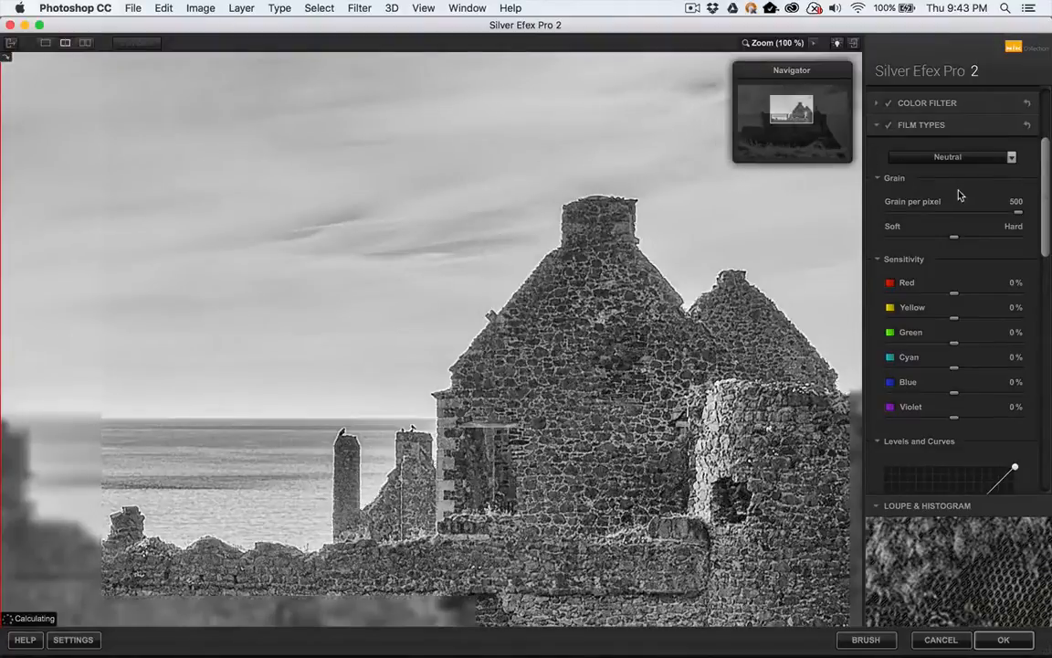
Apply the Kodak ISO 32 Panatomic X film type and check it on the full photo and at 100% zoom.
{"action": "left_click", "coordinate": [970, 159]}
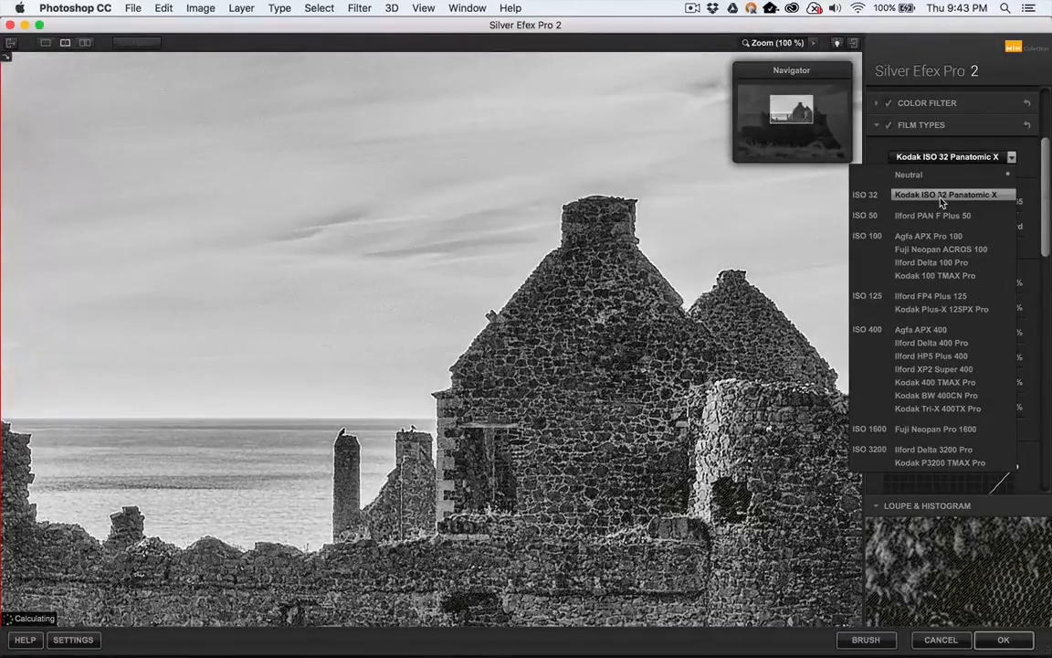
{"action": "left_click", "coordinate": [942, 196]}
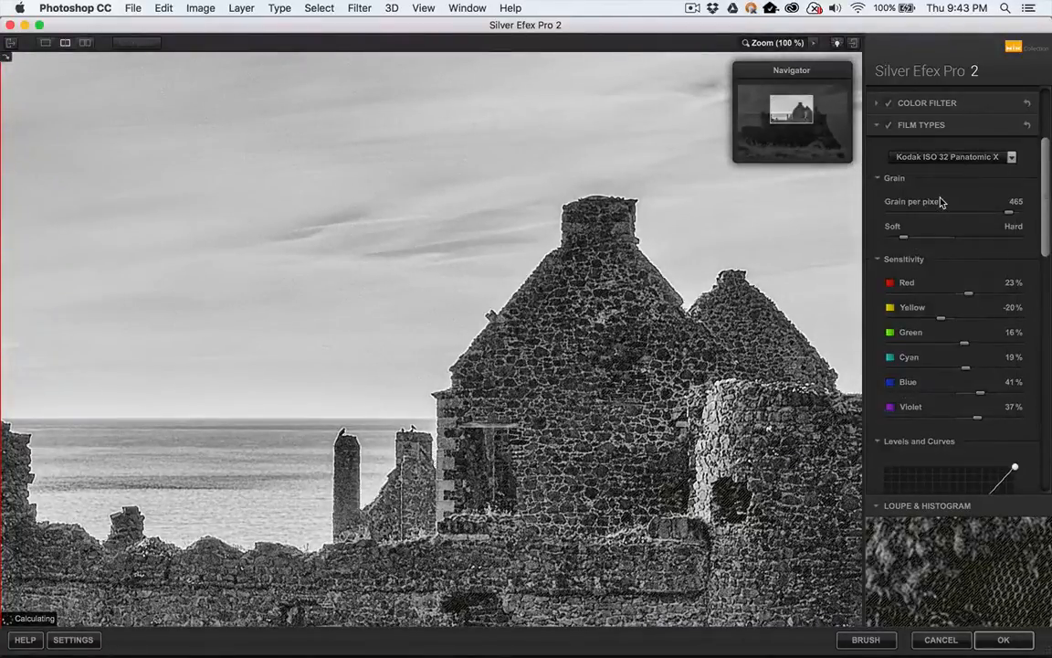
{"action": "left_click", "coordinate": [828, 186]}
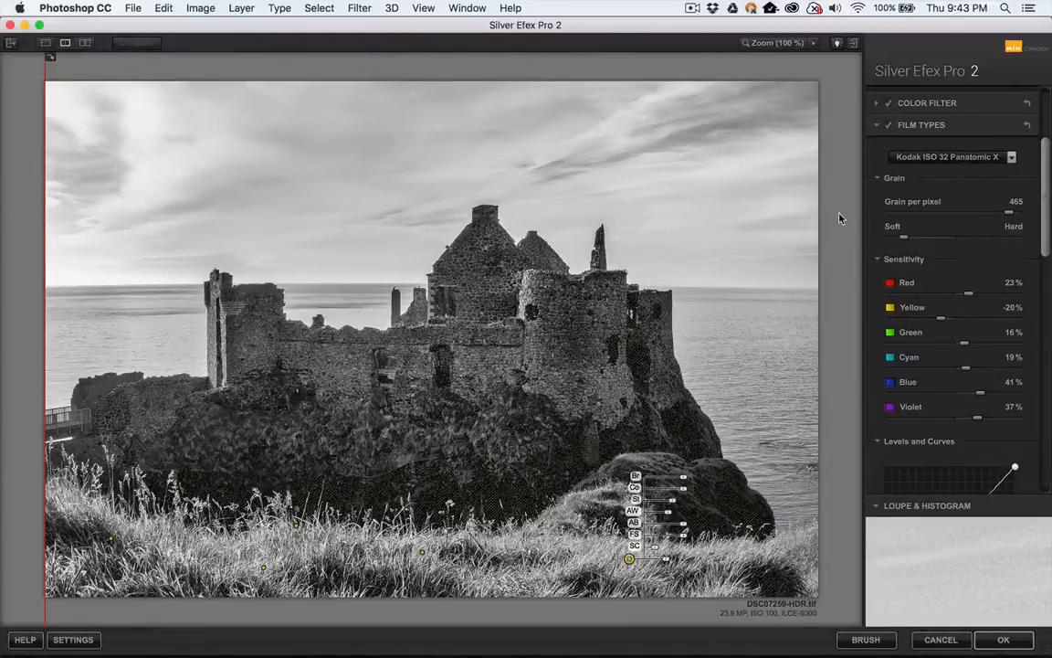
{"action": "left_click", "coordinate": [799, 195]}
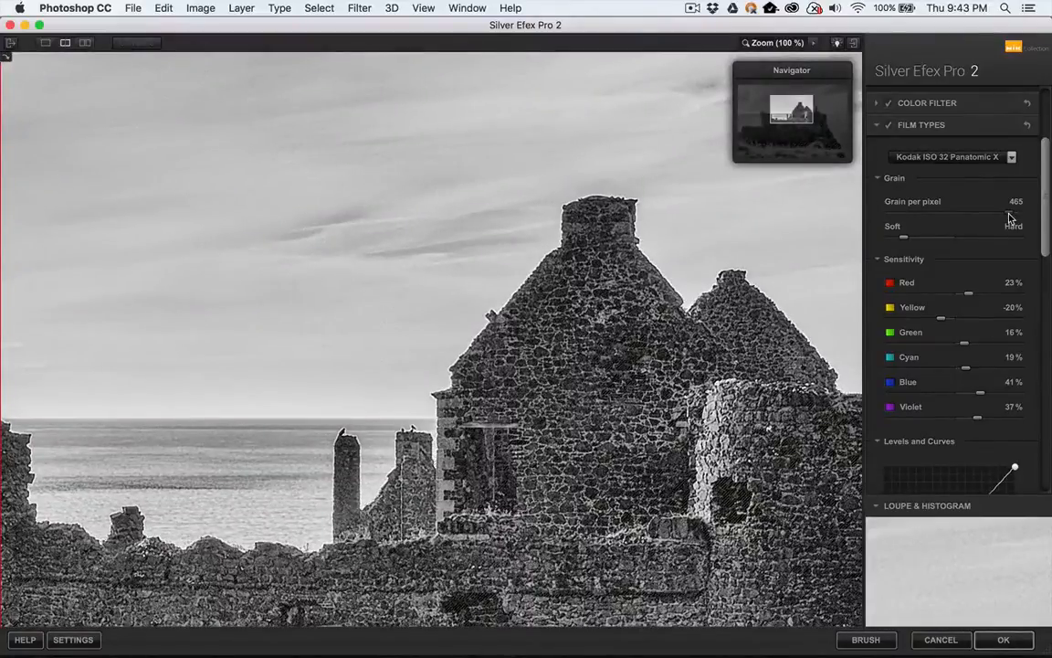
Try Grain per pixel at 59, 500 and 216, moving the grain hardness to fully Hard and back to fully Soft.
{"action": "left_click_drag", "start_coordinate": [1010, 218], "coordinate": [905, 196]}
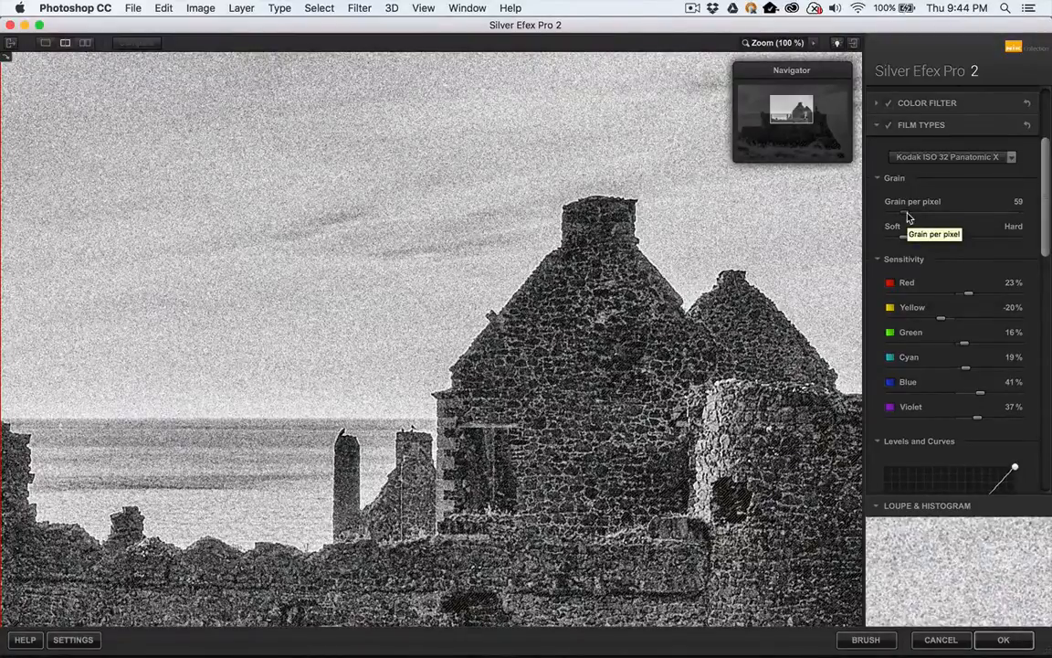
{"action": "left_click_drag", "start_coordinate": [914, 217], "coordinate": [1032, 221]}
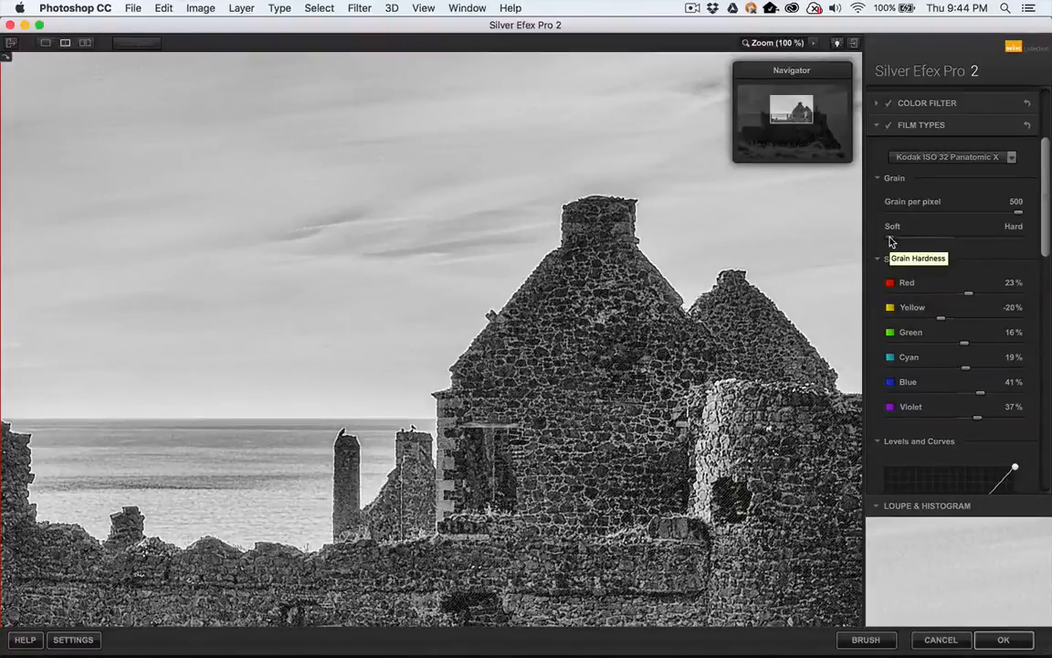
{"action": "left_click_drag", "start_coordinate": [890, 241], "coordinate": [1026, 245]}
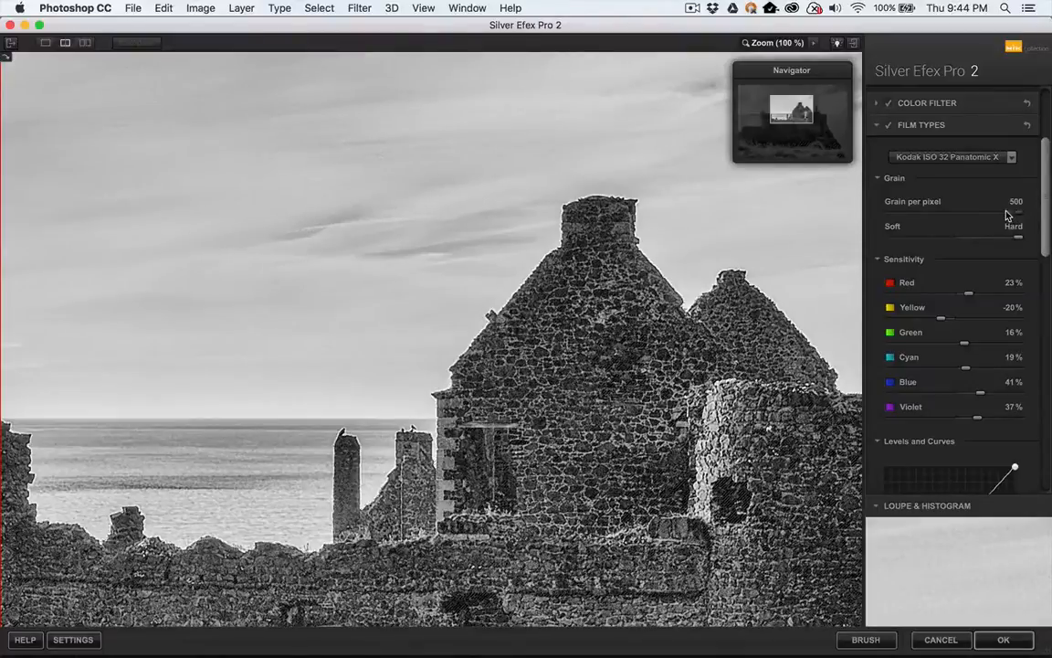
{"action": "left_click_drag", "start_coordinate": [963, 220], "coordinate": [943, 218]}
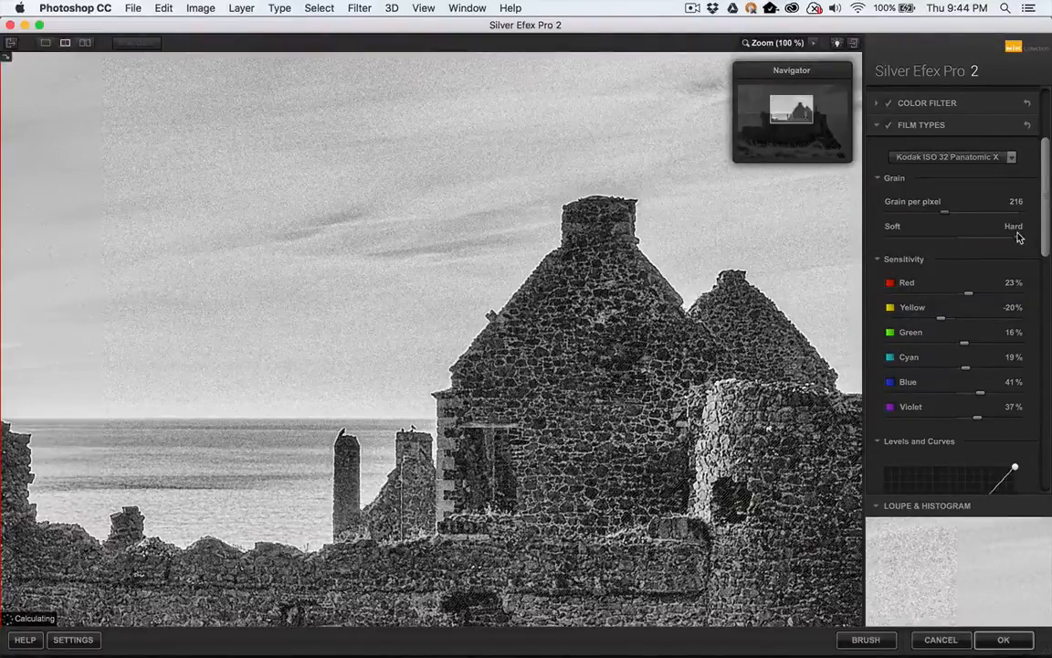
{"action": "left_click_drag", "start_coordinate": [1022, 240], "coordinate": [884, 242]}
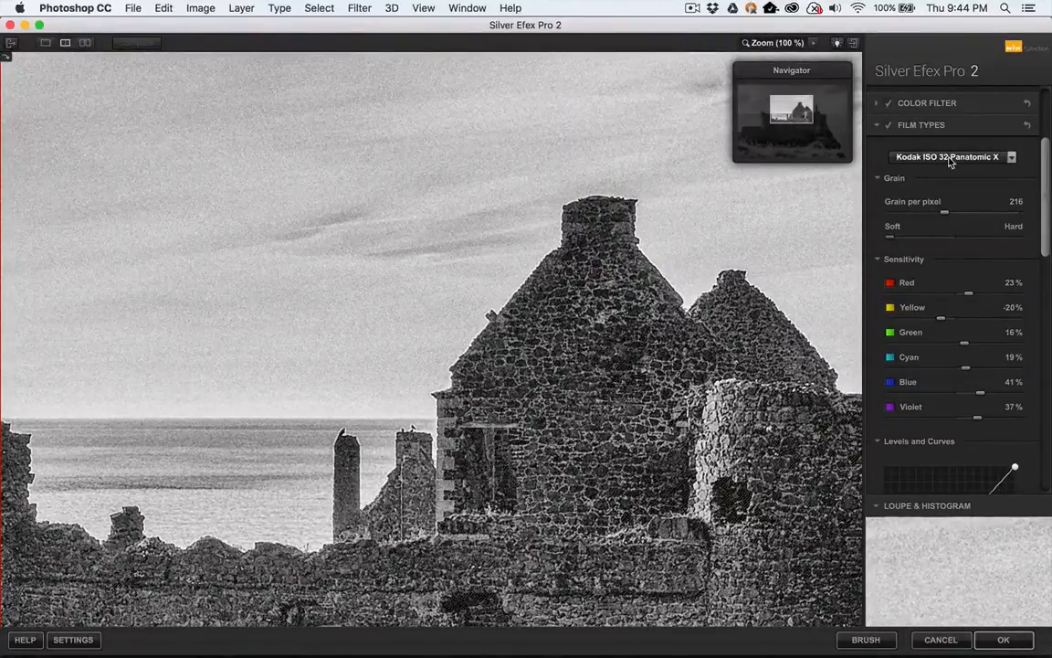
Try the film's Blue sensitivity at -64% and then at 99%.
{"action": "scroll", "coordinate": [945, 200], "scroll_direction": "down", "scroll_amount": 1}
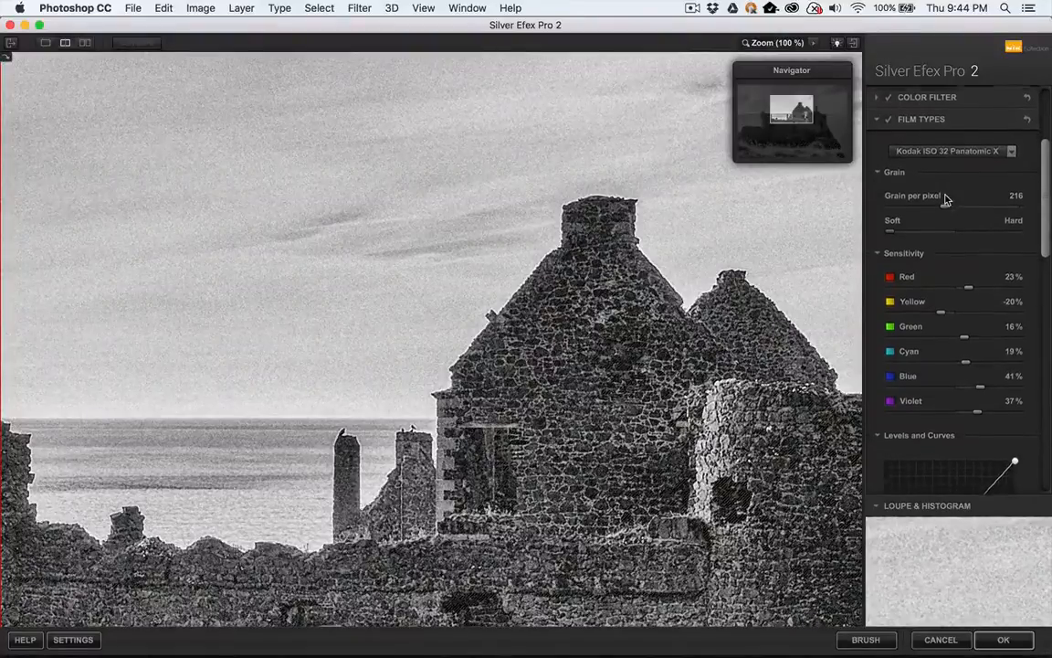
{"action": "scroll", "coordinate": [954, 322], "scroll_direction": "down", "scroll_amount": 3}
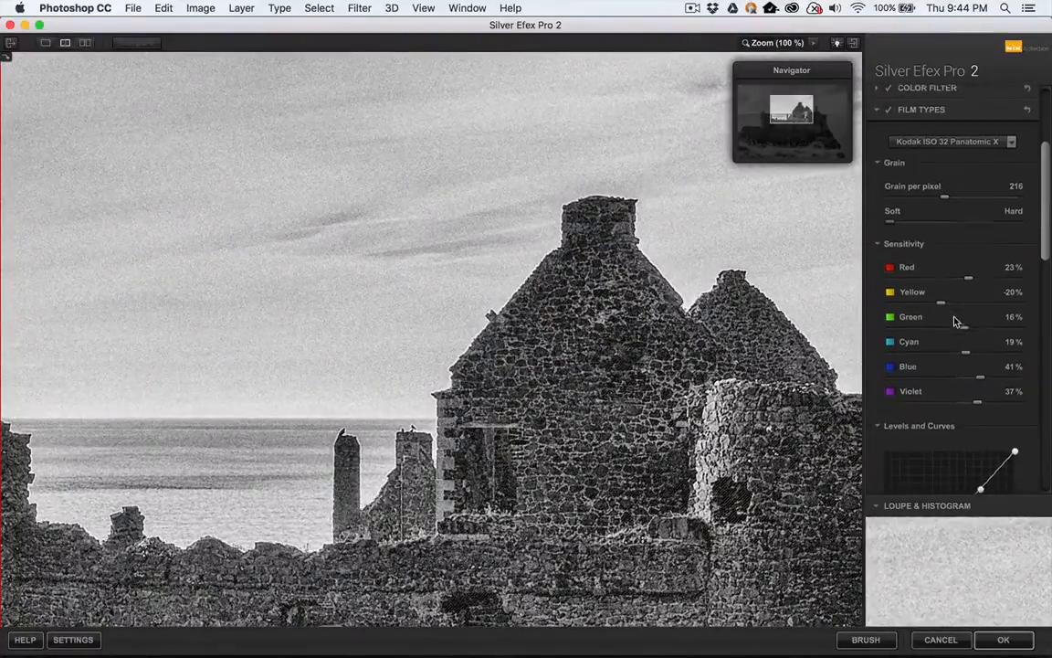
{"action": "scroll", "coordinate": [955, 320], "scroll_direction": "down", "scroll_amount": 1}
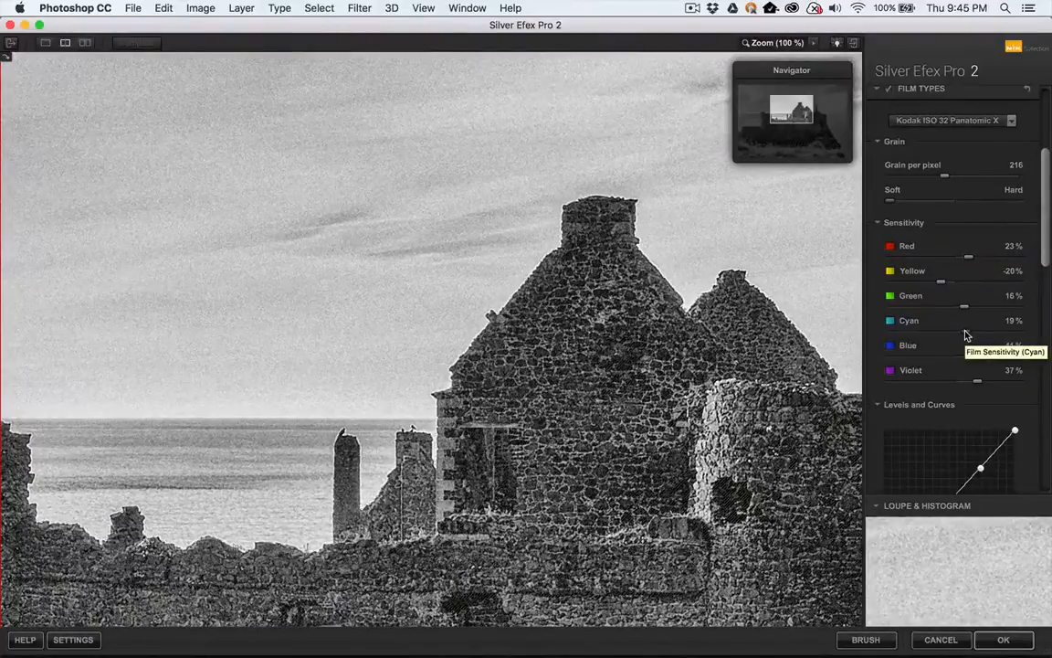
{"action": "left_click_drag", "start_coordinate": [961, 356], "coordinate": [915, 357]}
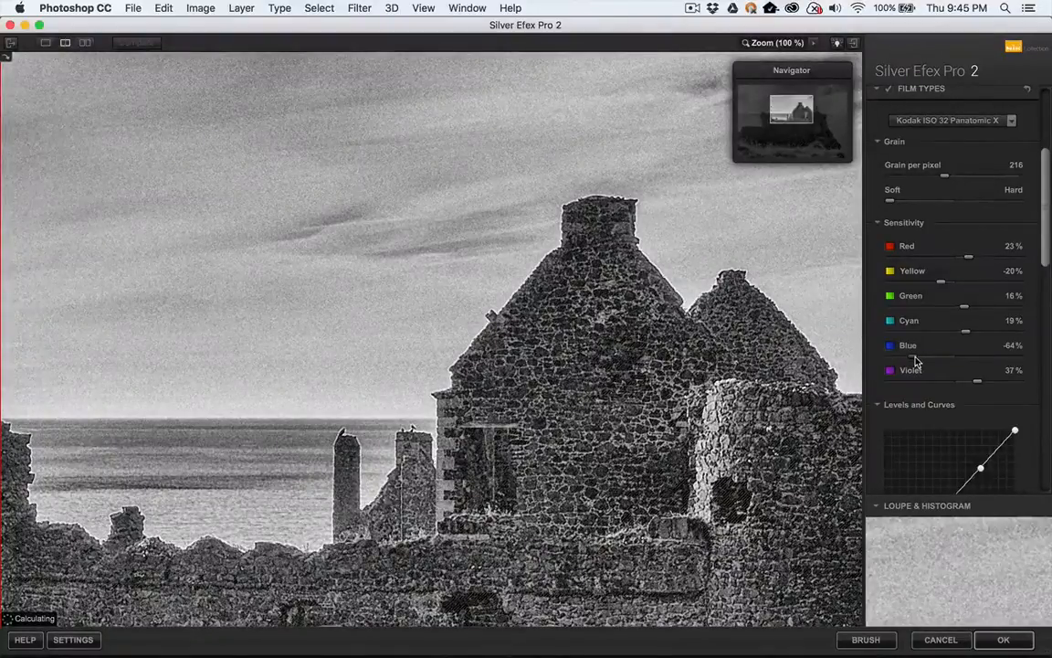
{"action": "left_click_drag", "start_coordinate": [915, 357], "coordinate": [1020, 364]}
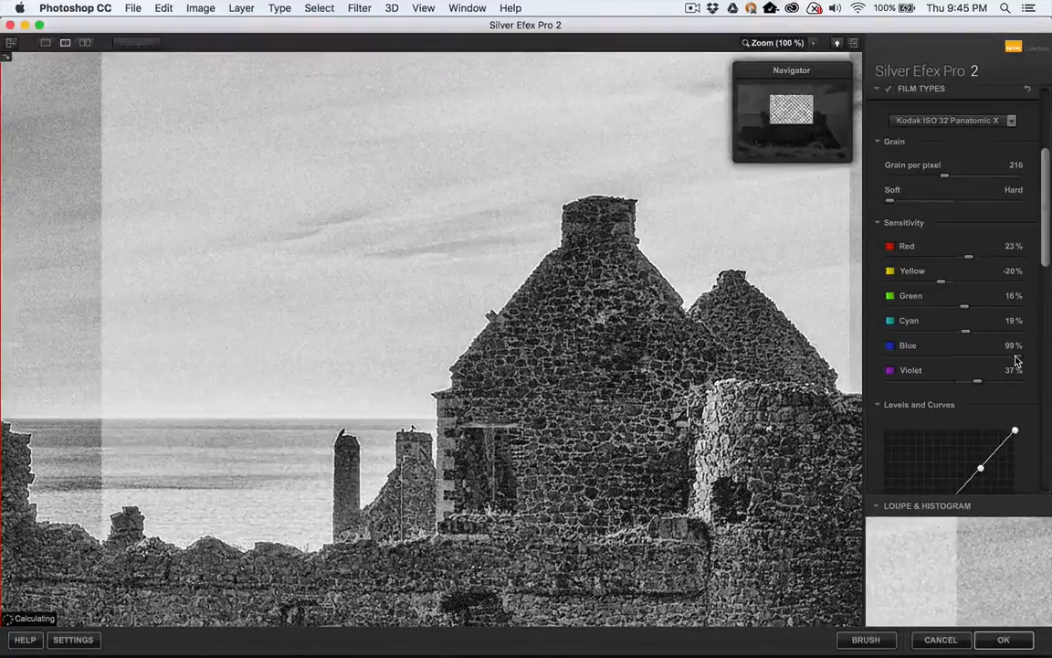
Return the film type to Neutral to discard the trial grain and sensitivity settings.
{"action": "left_click", "coordinate": [972, 125]}
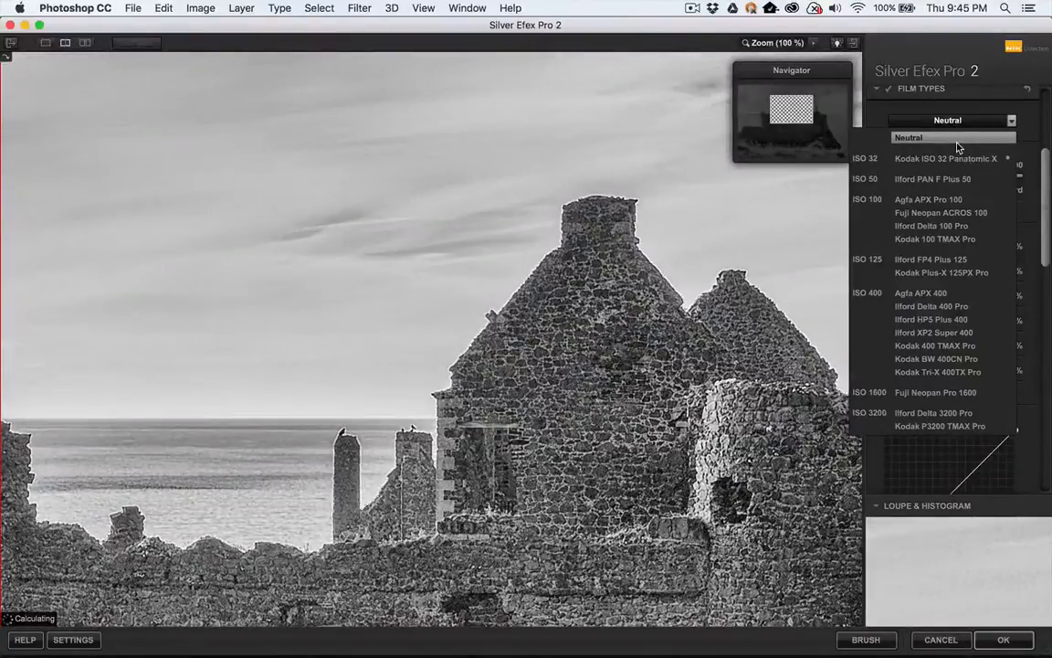
{"action": "left_click", "coordinate": [957, 143]}
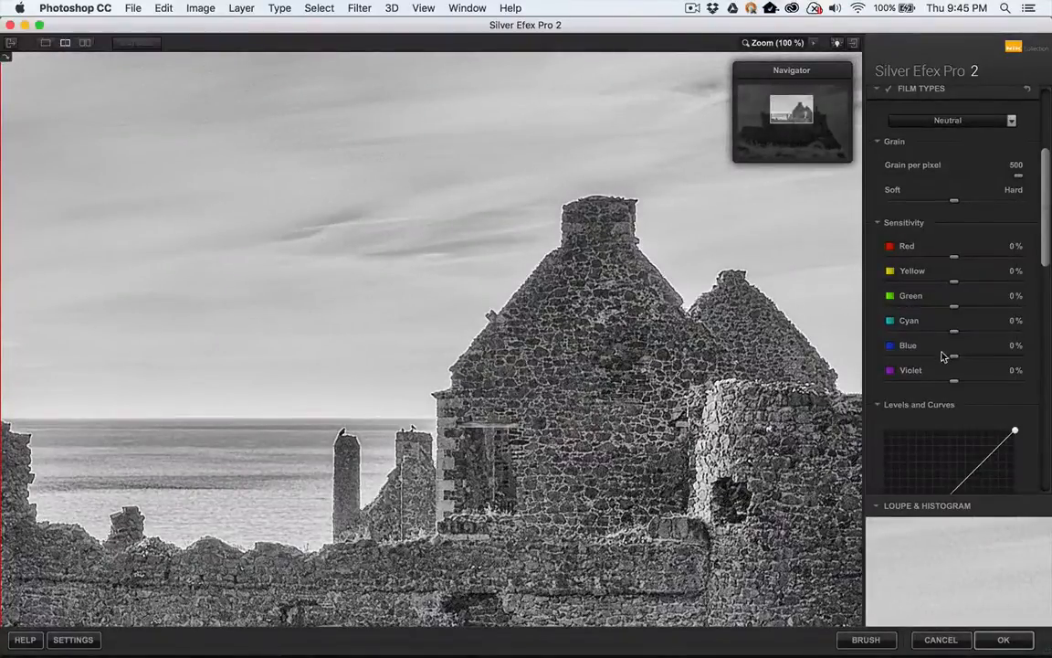
{"action": "scroll", "coordinate": [944, 356], "scroll_direction": "down", "scroll_amount": 3}
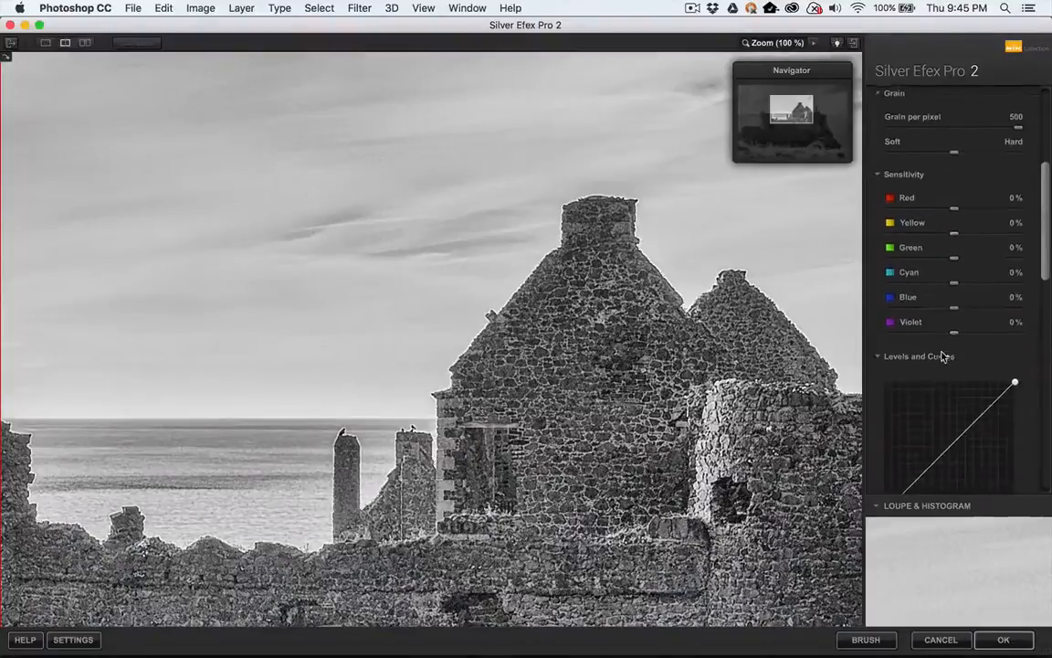
{"action": "scroll", "coordinate": [944, 356], "scroll_direction": "down", "scroll_amount": 1}
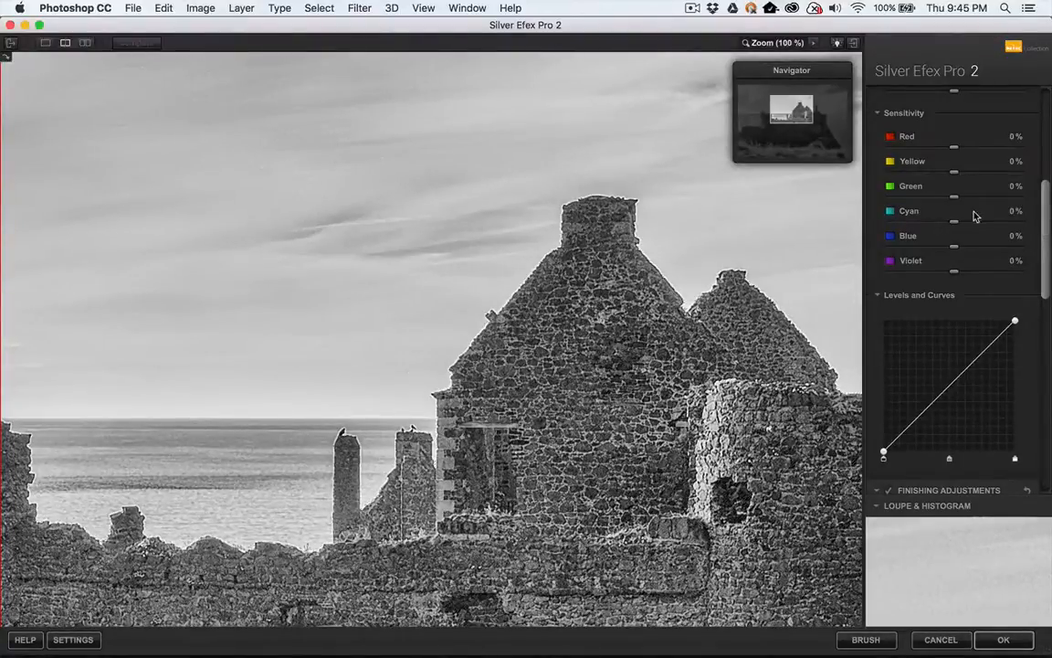
{"action": "scroll", "coordinate": [973, 216], "scroll_direction": "up", "scroll_amount": 2}
{"action": "scroll", "coordinate": [974, 215], "scroll_direction": "down", "scroll_amount": 1}
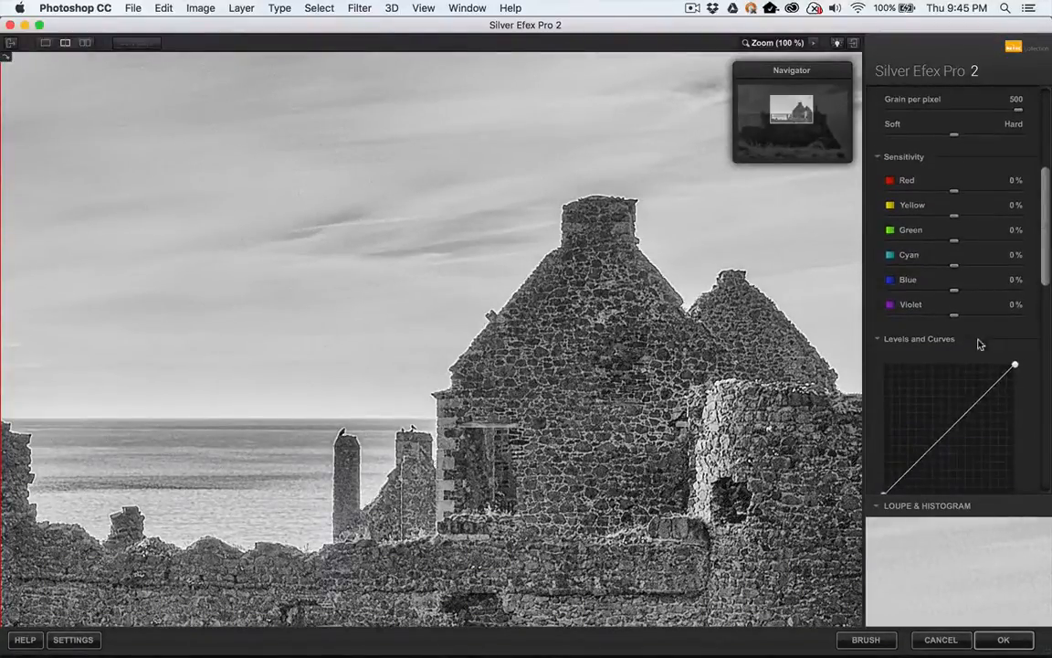
Return to the full photo view and collapse the Film Types and Selective Adjustments sections.
{"action": "scroll", "coordinate": [980, 347], "scroll_direction": "down", "scroll_amount": 3}
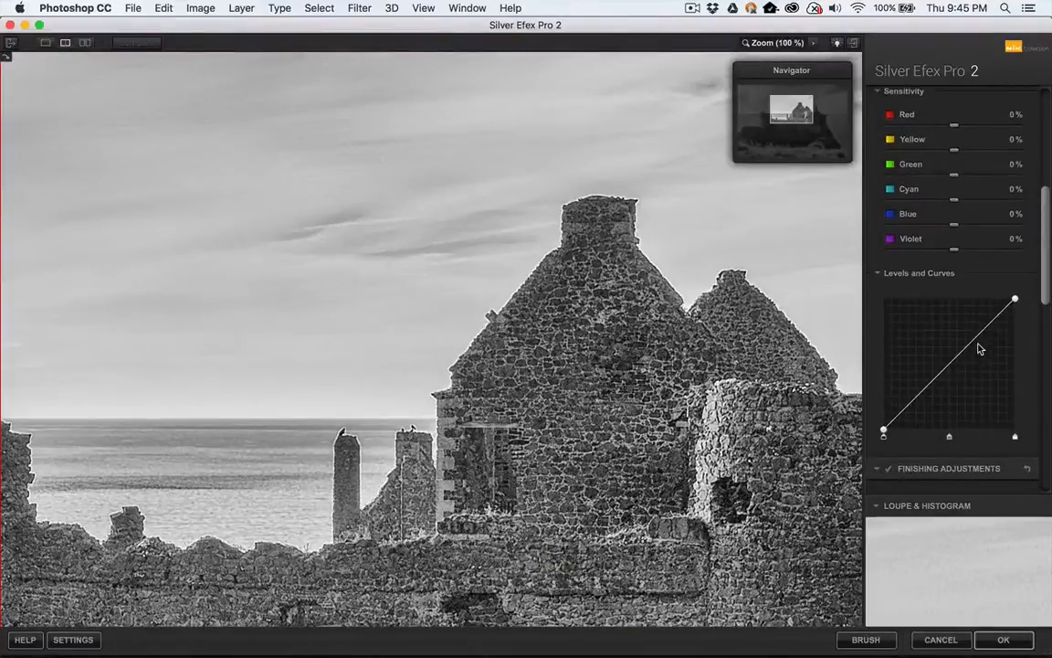
{"action": "left_click", "coordinate": [760, 196]}
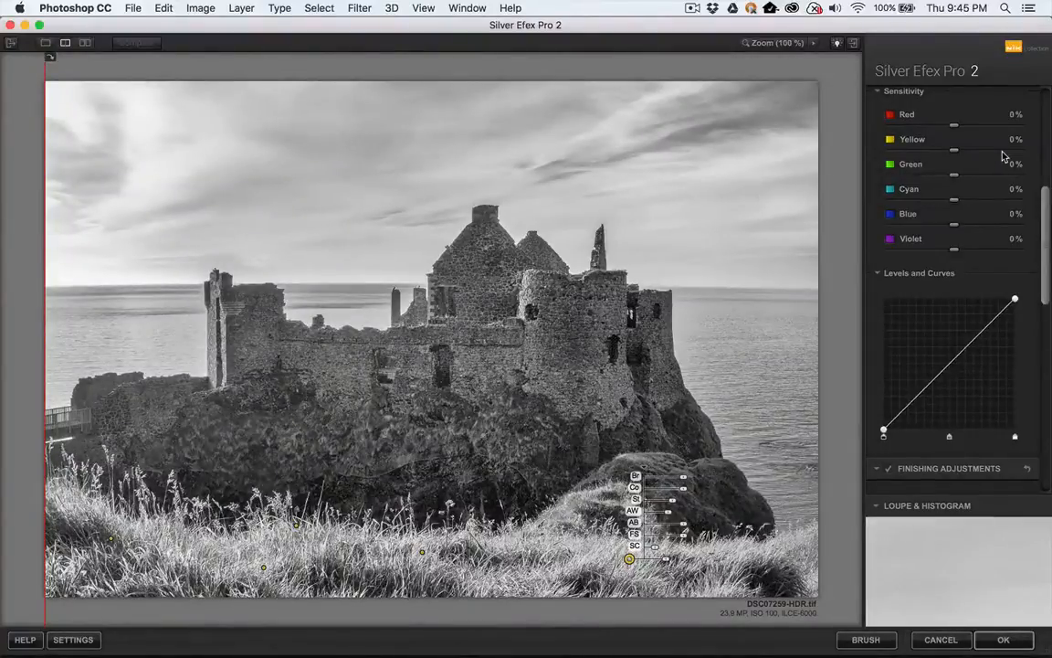
{"action": "scroll", "coordinate": [1002, 157], "scroll_direction": "up", "scroll_amount": 3}
{"action": "scroll", "coordinate": [1002, 157], "scroll_direction": "up", "scroll_amount": 5}
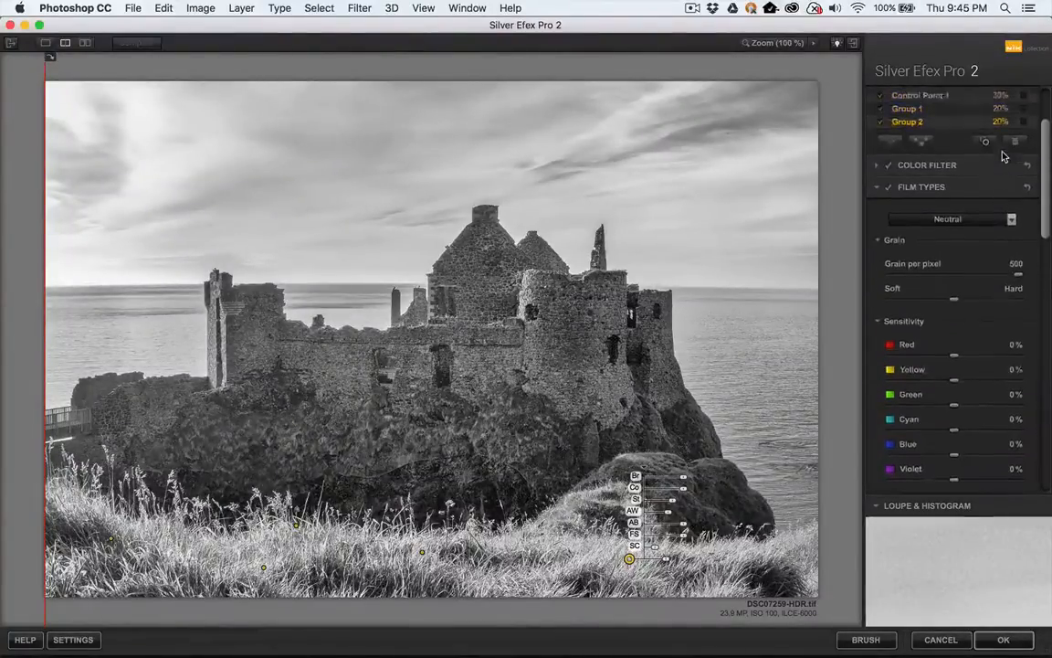
{"action": "scroll", "coordinate": [1002, 157], "scroll_direction": "down", "scroll_amount": 5}
{"action": "scroll", "coordinate": [1002, 157], "scroll_direction": "down", "scroll_amount": 7}
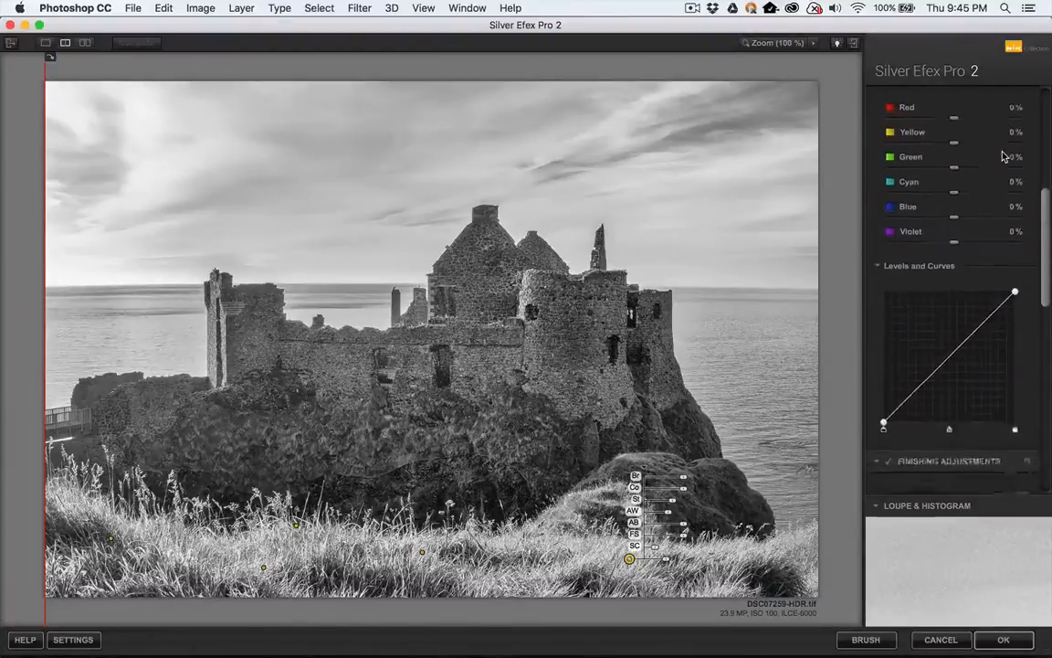
{"action": "scroll", "coordinate": [1002, 157], "scroll_direction": "up", "scroll_amount": 12}
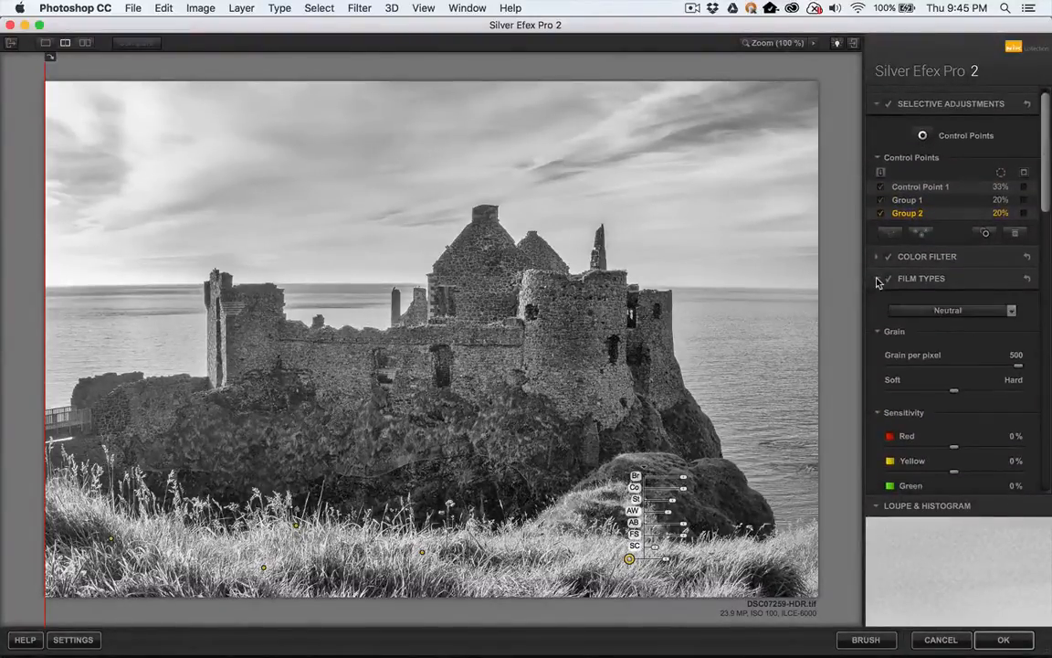
{"action": "left_click", "coordinate": [877, 282]}
{"action": "left_click", "coordinate": [877, 103]}
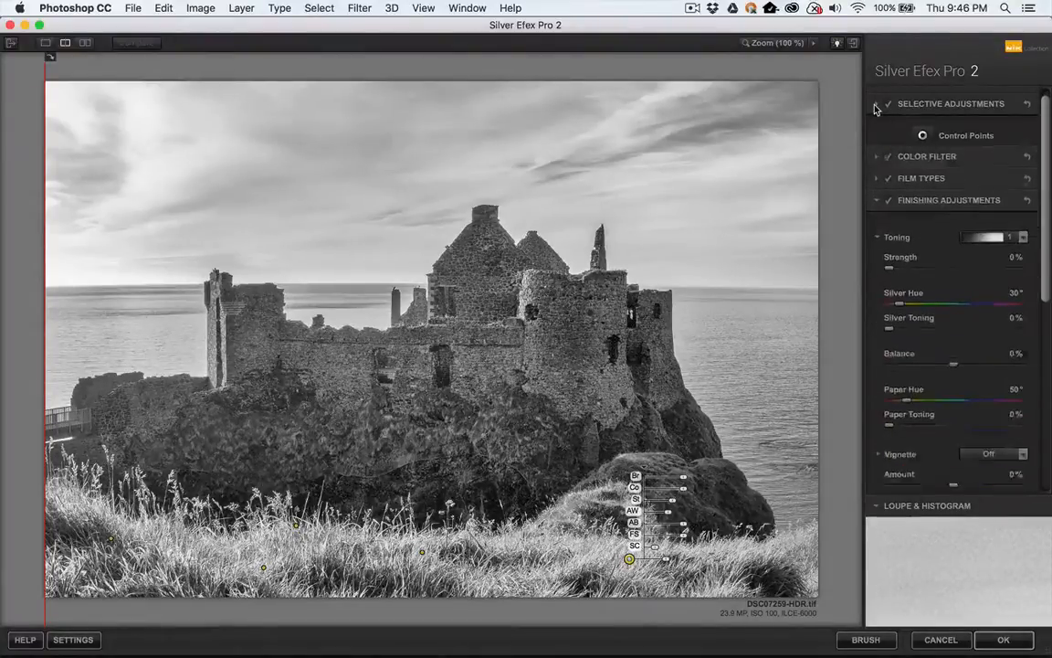
Preview the toning presets in the Finishing Adjustments and keep Neutral 1.
{"action": "scroll", "coordinate": [929, 203], "scroll_direction": "down", "scroll_amount": 3}
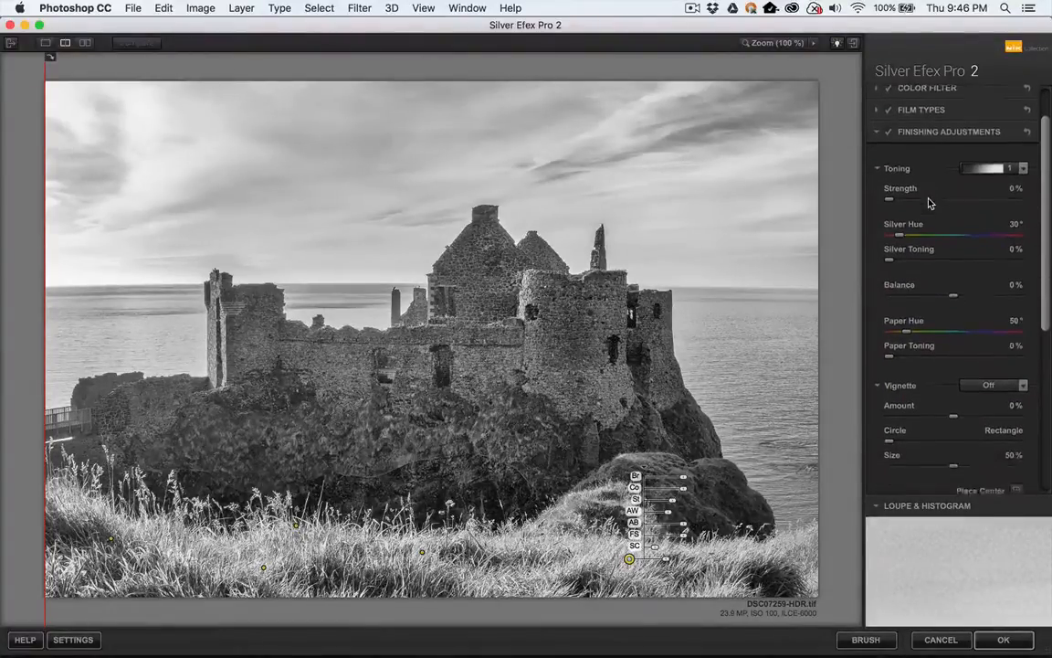
{"action": "scroll", "coordinate": [929, 202], "scroll_direction": "down", "scroll_amount": 1}
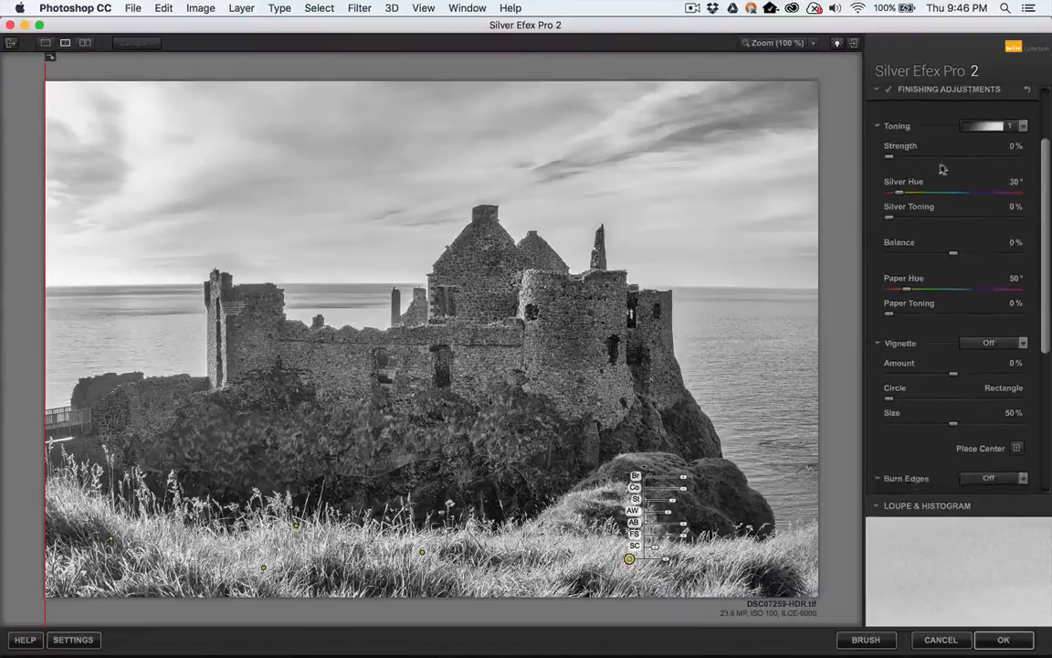
{"action": "left_click", "coordinate": [1024, 126]}
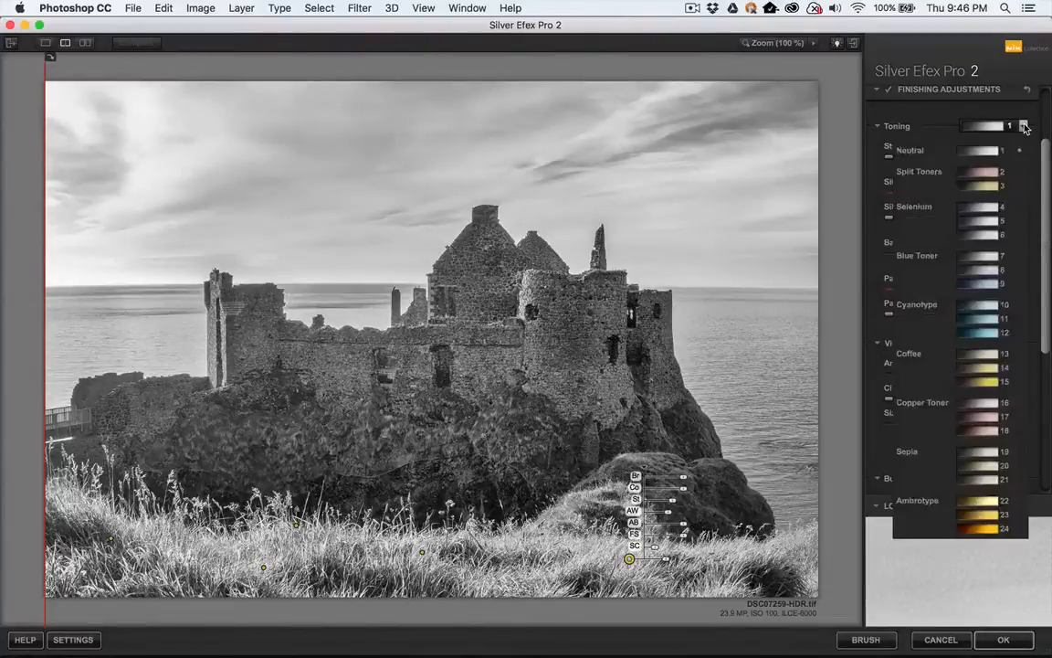
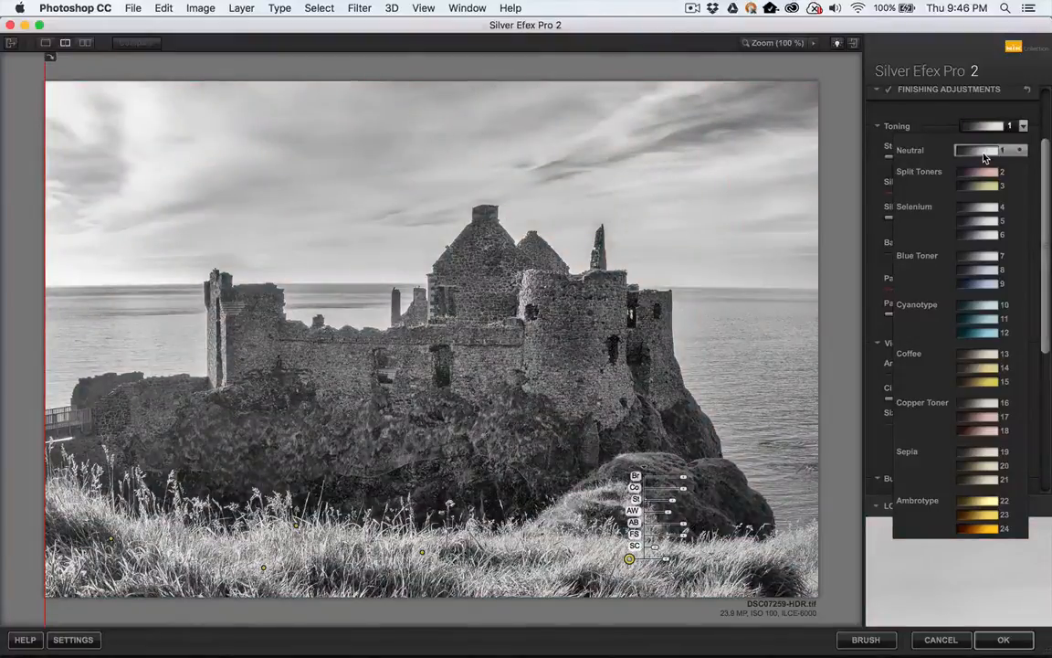
{"action": "left_click", "coordinate": [985, 155]}
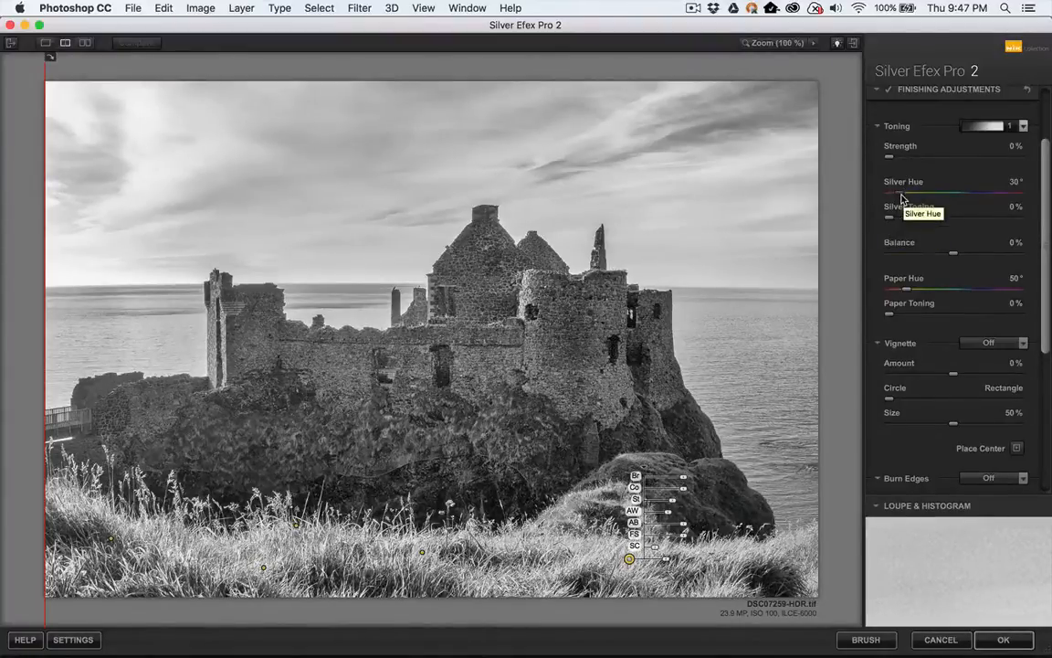
Try a Silver Hue of 167° with Silver Toning, finishing with Silver Hue at 0° and Silver Toning at 0%.
{"action": "left_click_drag", "start_coordinate": [903, 196], "coordinate": [952, 202]}
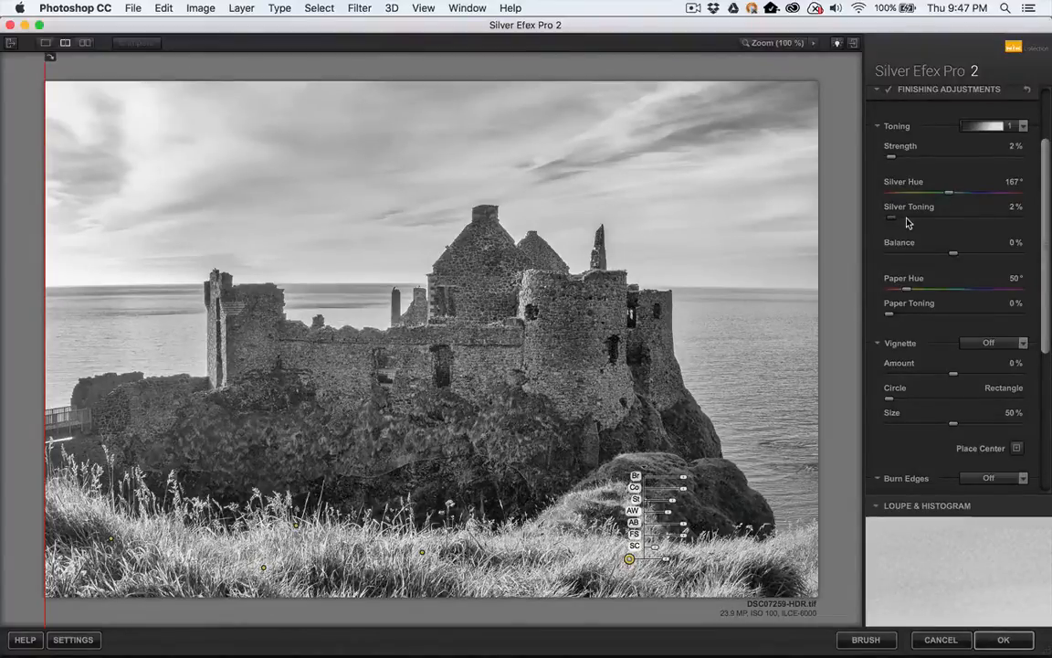
{"action": "left_click_drag", "start_coordinate": [908, 222], "coordinate": [881, 226]}
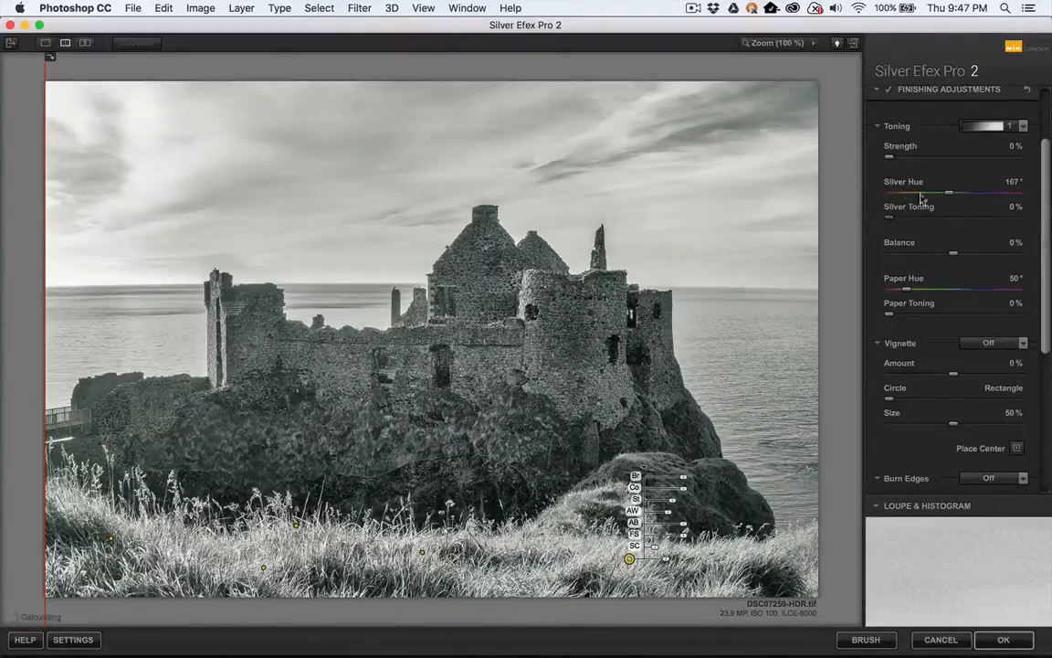
{"action": "left_click_drag", "start_coordinate": [950, 194], "coordinate": [877, 201]}
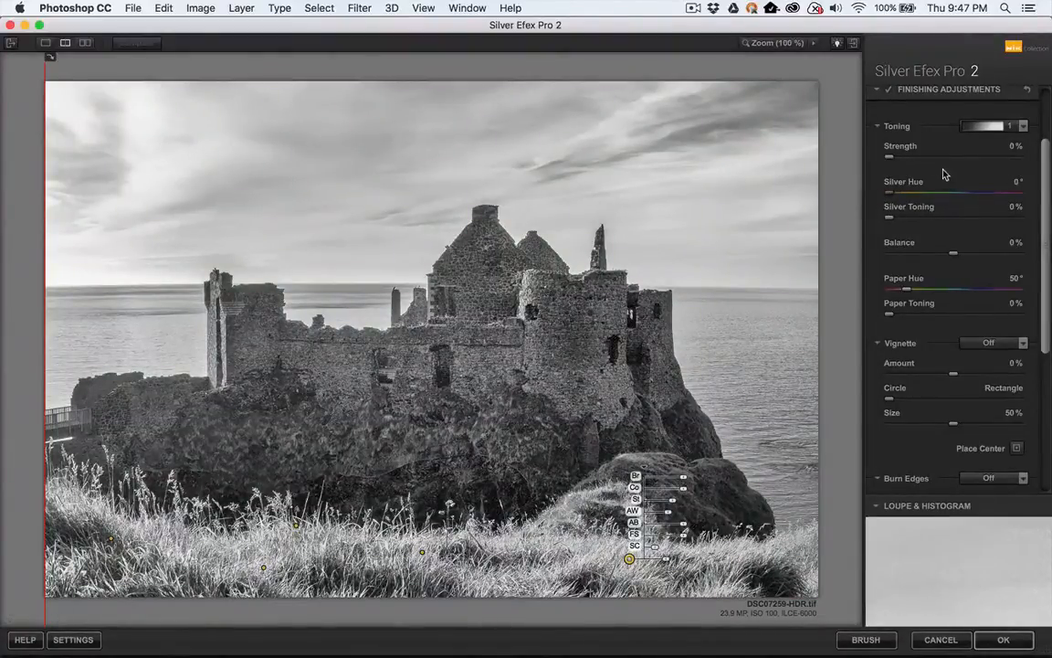
Set the Paper Hue to 48°.
{"action": "scroll", "coordinate": [946, 174], "scroll_direction": "down", "scroll_amount": 2}
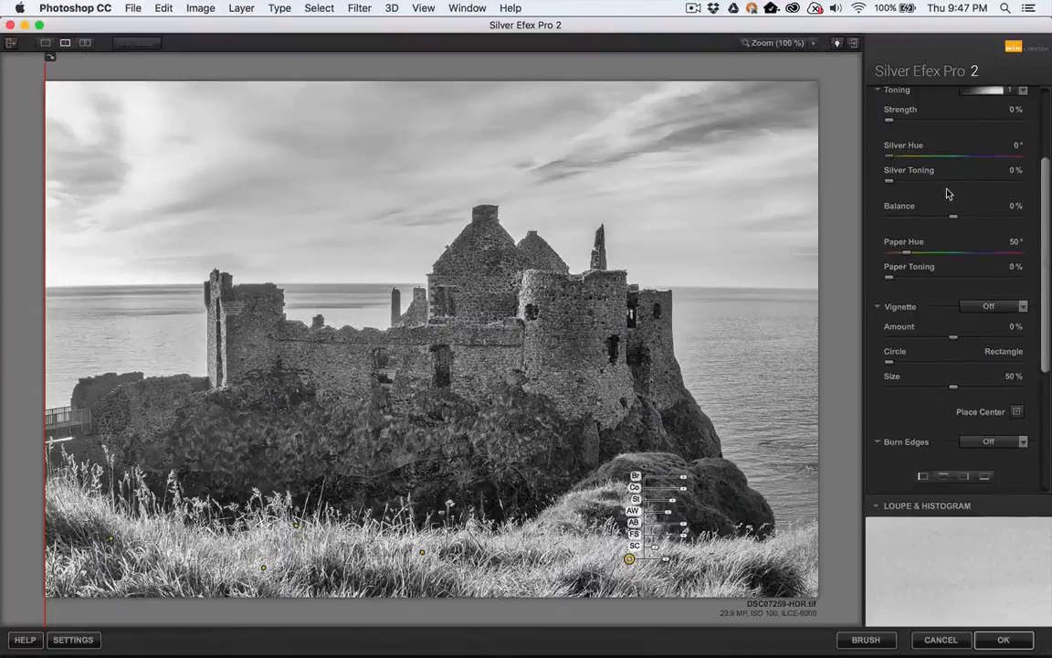
{"action": "scroll", "coordinate": [954, 221], "scroll_direction": "down", "scroll_amount": 4}
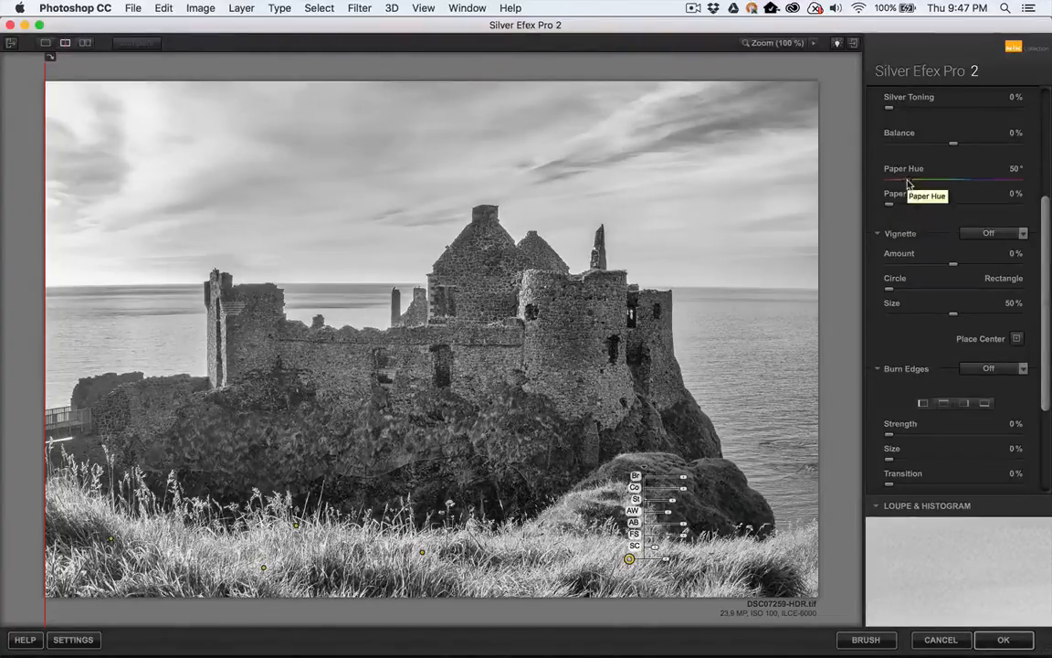
{"action": "mouse_move", "coordinate": [907, 184]}
{"action": "left_mouse_down"}
{"action": "mouse_move", "coordinate": [955, 185]}
{"action": "mouse_move", "coordinate": [908, 186]}
{"action": "left_mouse_up"}
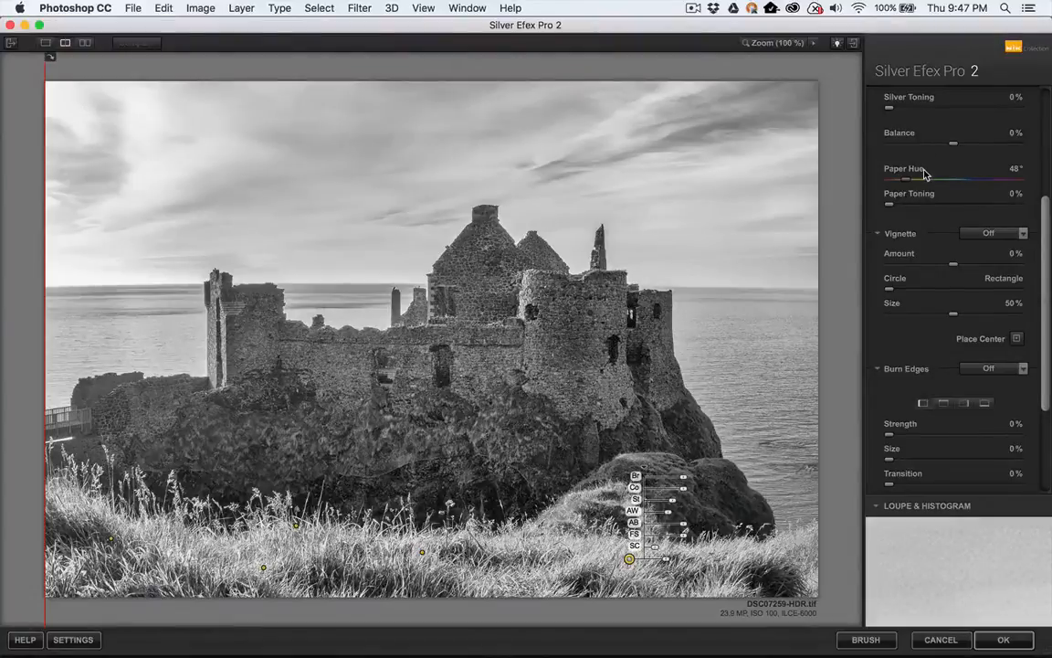
Compare the Lens Falloff, White Frame and Black Frame vignette presets on the photo and apply White Frame 2.
{"action": "scroll", "coordinate": [922, 175], "scroll_direction": "down", "scroll_amount": 2}
{"action": "scroll", "coordinate": [924, 174], "scroll_direction": "down", "scroll_amount": 5}
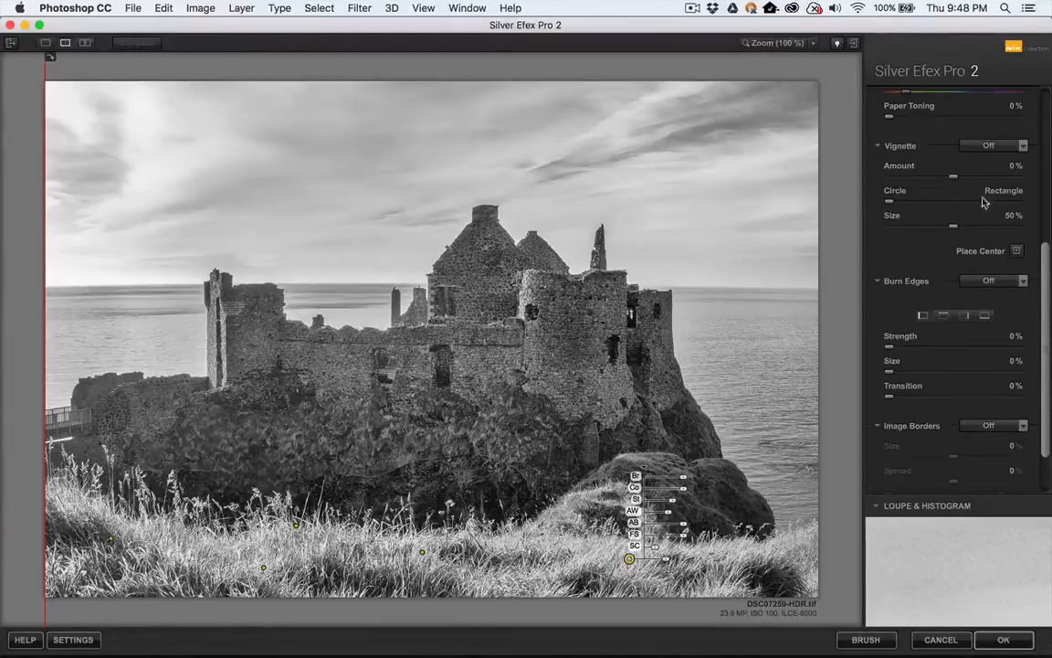
{"action": "left_click", "coordinate": [1000, 147]}
{"action": "left_click", "coordinate": [997, 176]}
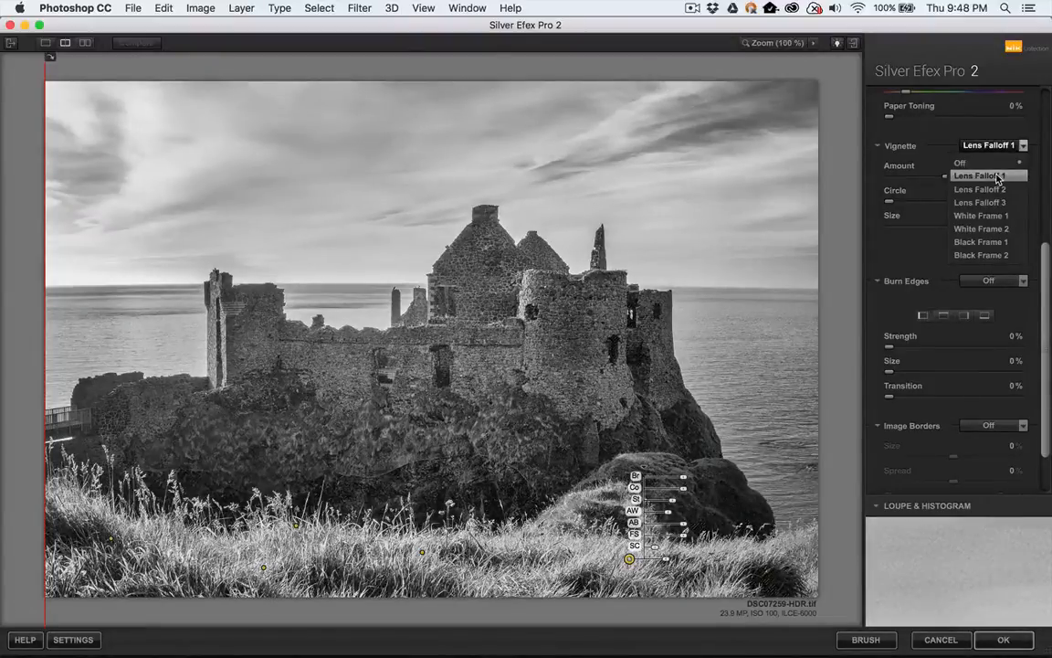
{"action": "left_click", "coordinate": [996, 189]}
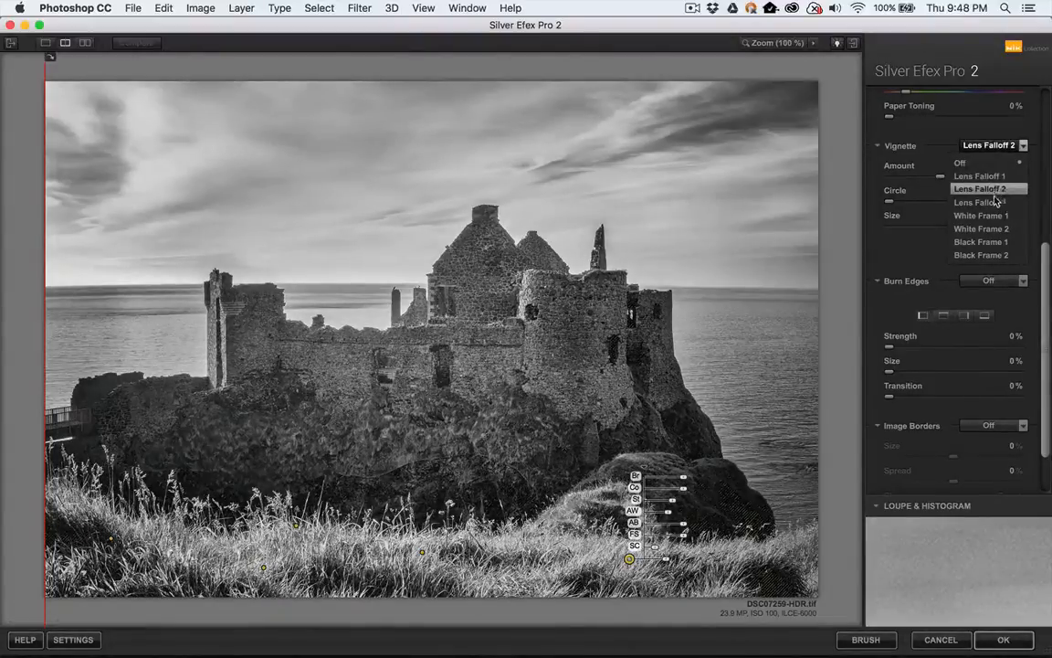
{"action": "left_click", "coordinate": [996, 201]}
{"action": "left_click", "coordinate": [996, 215]}
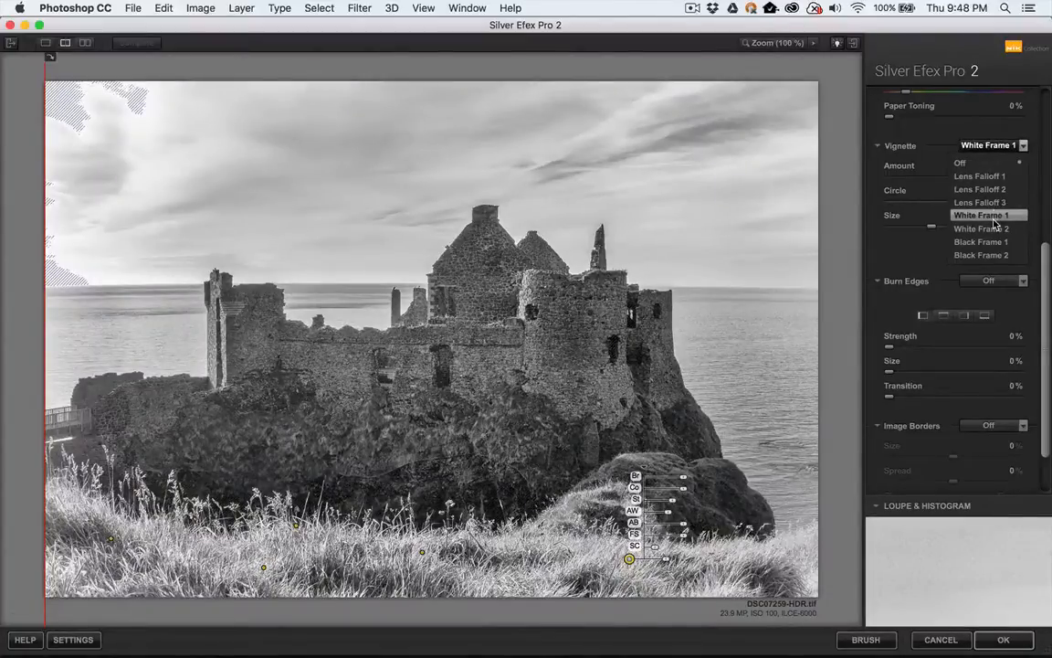
{"action": "left_click", "coordinate": [995, 227]}
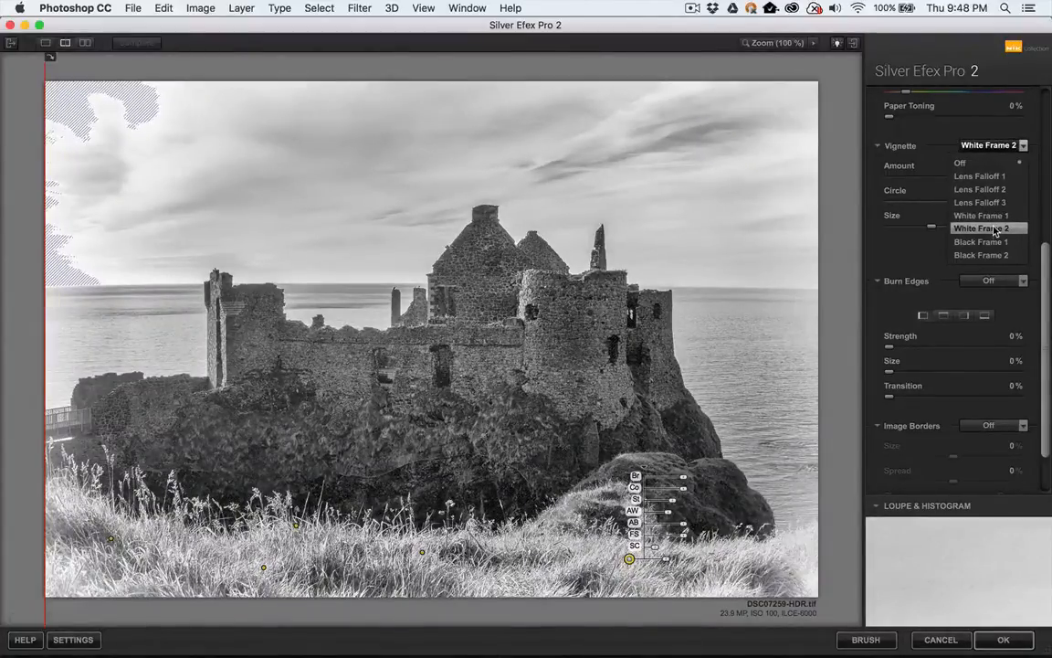
{"action": "left_click", "coordinate": [995, 242]}
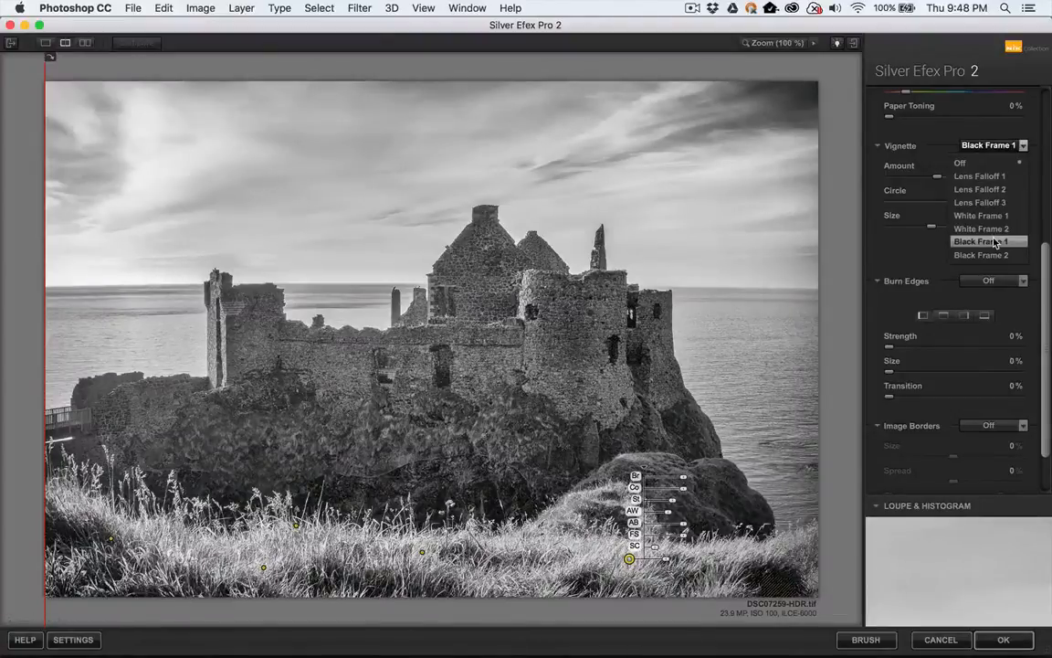
{"action": "left_click", "coordinate": [992, 254]}
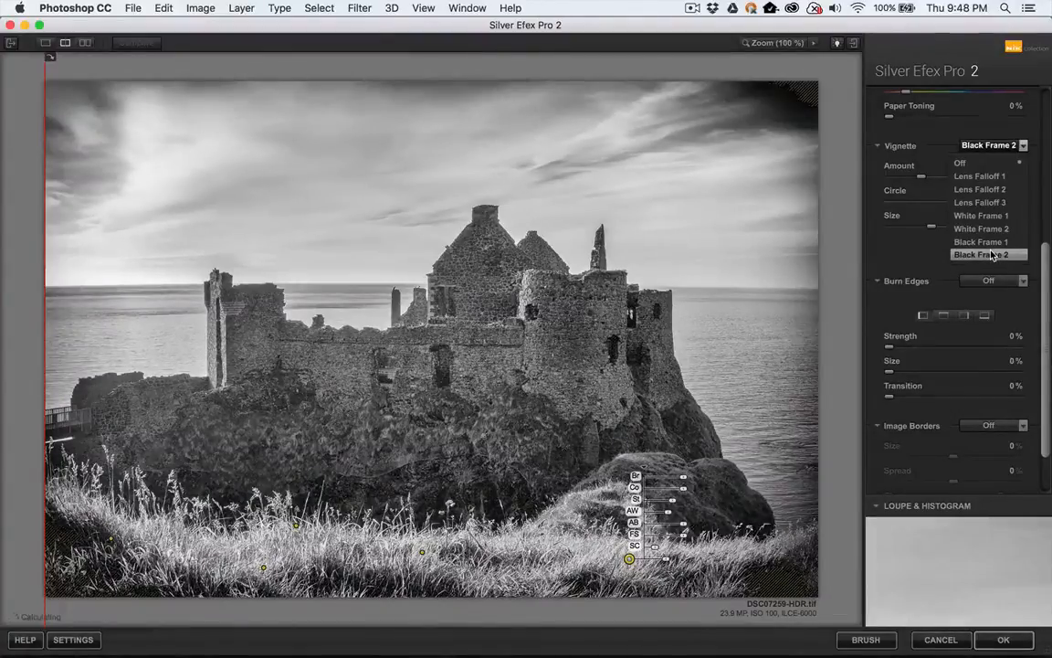
{"action": "left_click", "coordinate": [992, 241]}
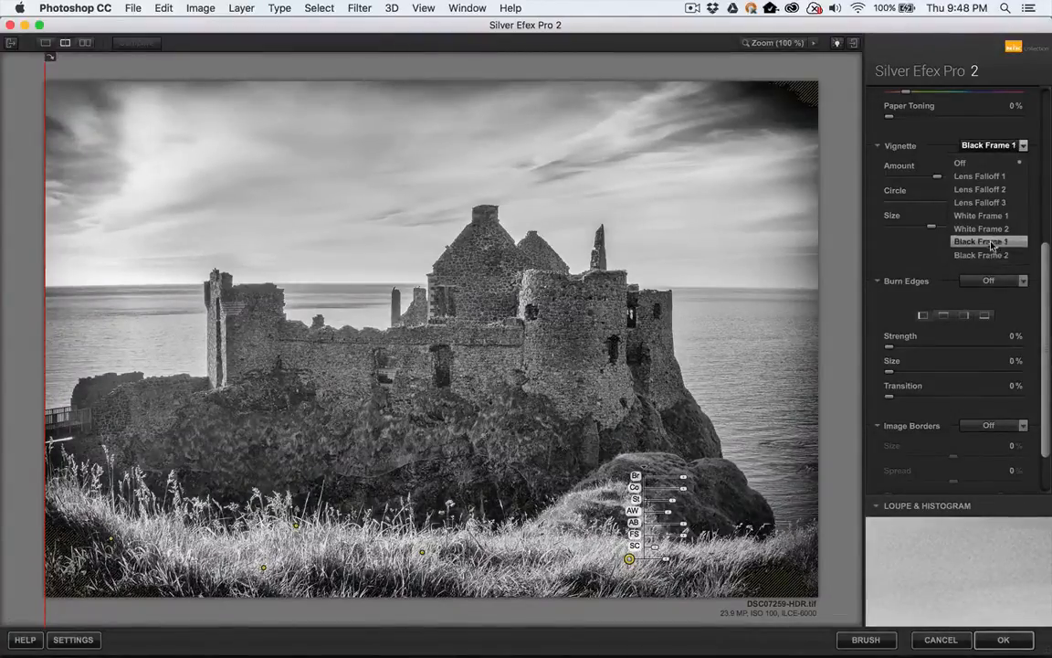
{"action": "left_click", "coordinate": [992, 228]}
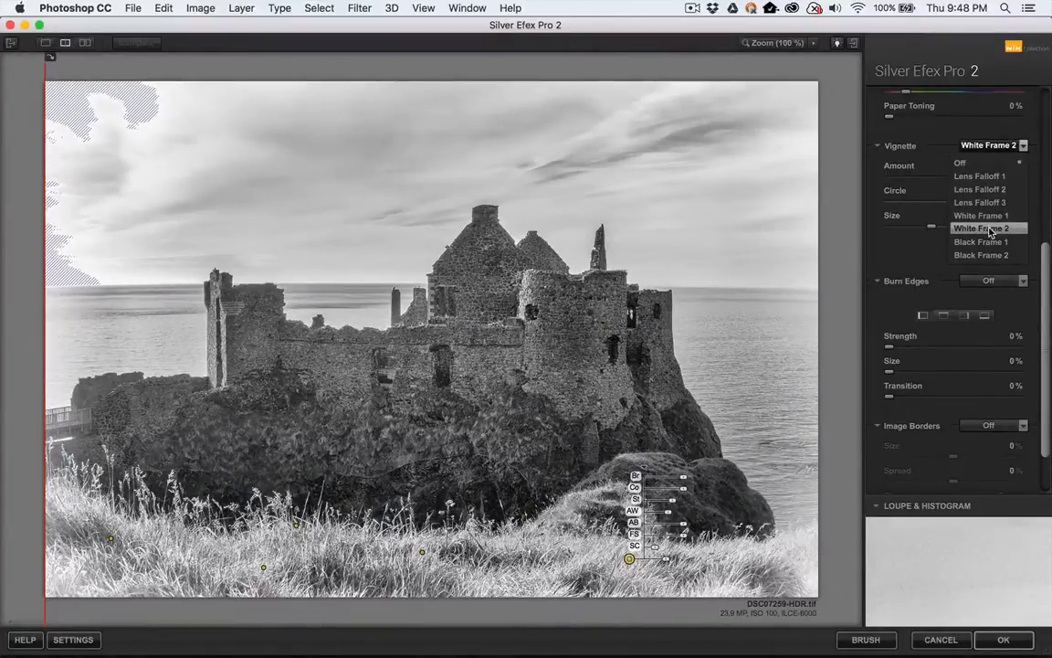
{"action": "left_click", "coordinate": [991, 232]}
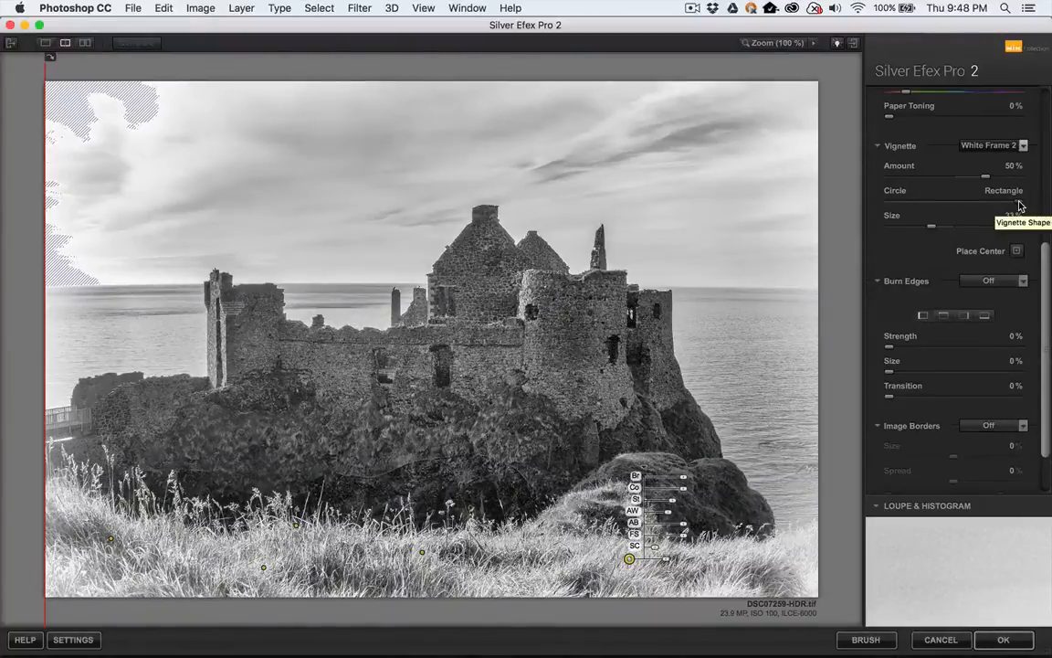
Try the White Frame 2 vignette as a full Circle and with more rectangular shapes, at sizes of 64% and 38%.
{"action": "left_click_drag", "start_coordinate": [1020, 206], "coordinate": [887, 209]}
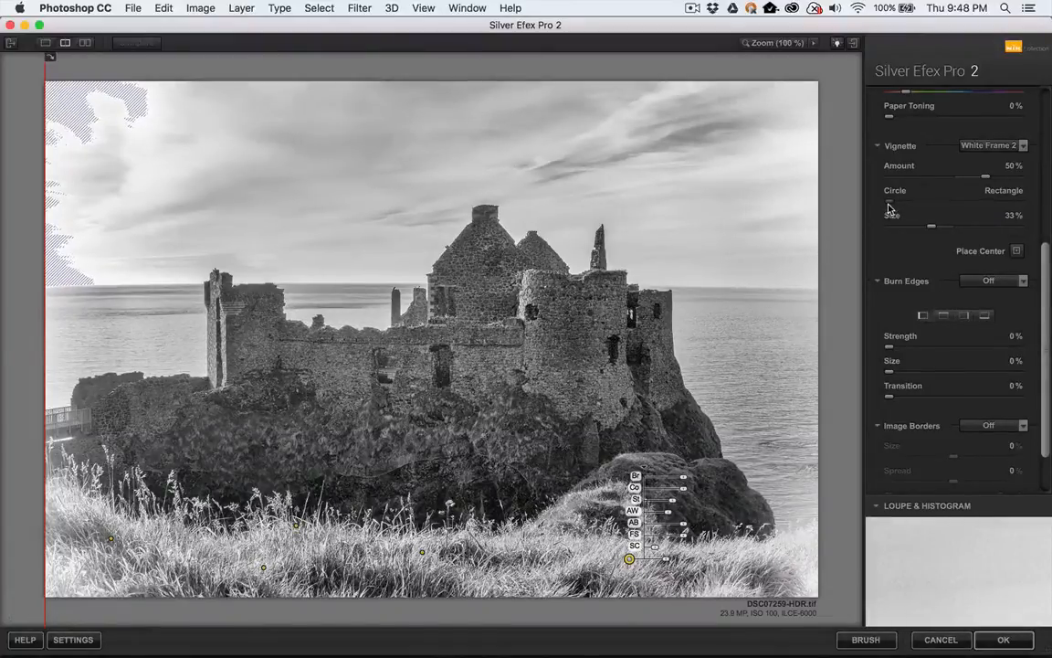
{"action": "left_click_drag", "start_coordinate": [892, 210], "coordinate": [969, 234]}
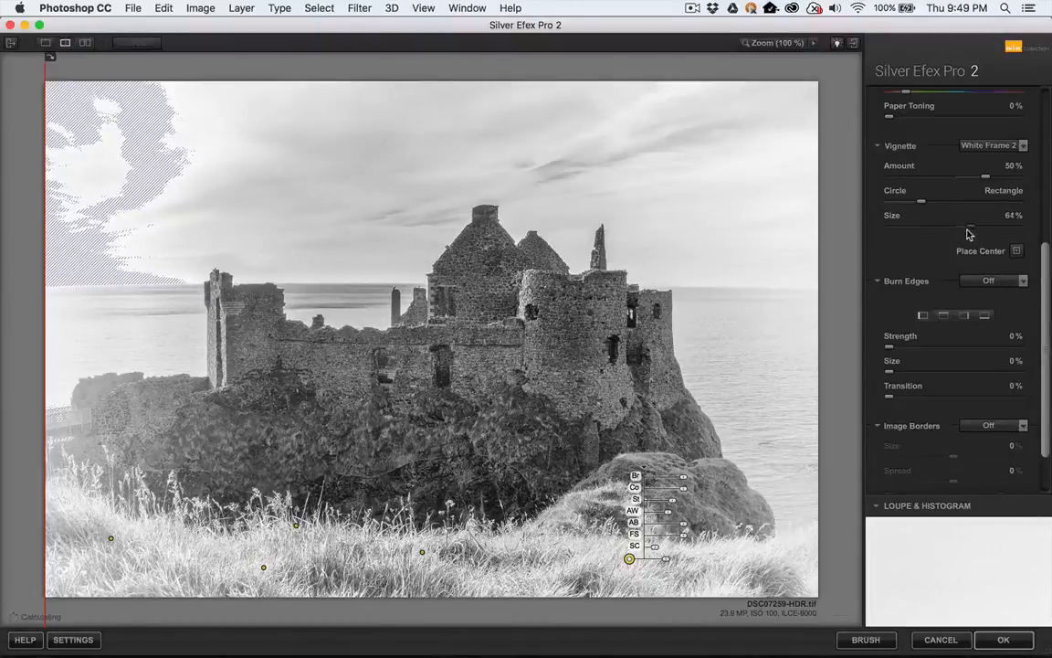
{"action": "left_click_drag", "start_coordinate": [922, 203], "coordinate": [938, 229]}
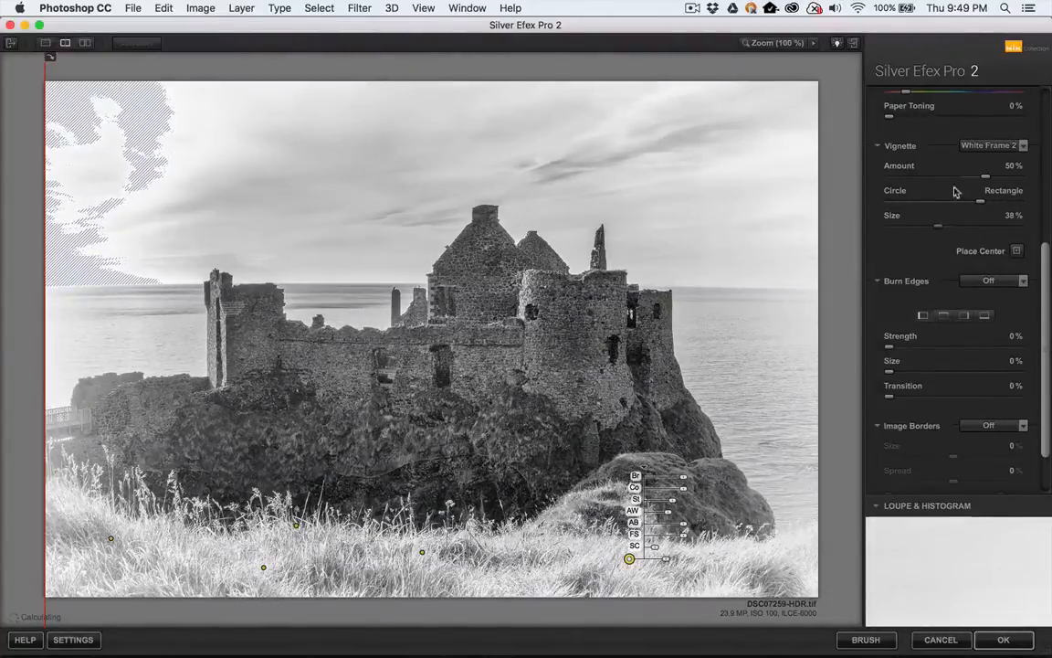
Apply the Lens Falloff 2 vignette with a fully Rectangle shape, an amount of -43% and a size of 58%.
{"action": "left_click", "coordinate": [1020, 147]}
{"action": "left_click", "coordinate": [981, 176]}
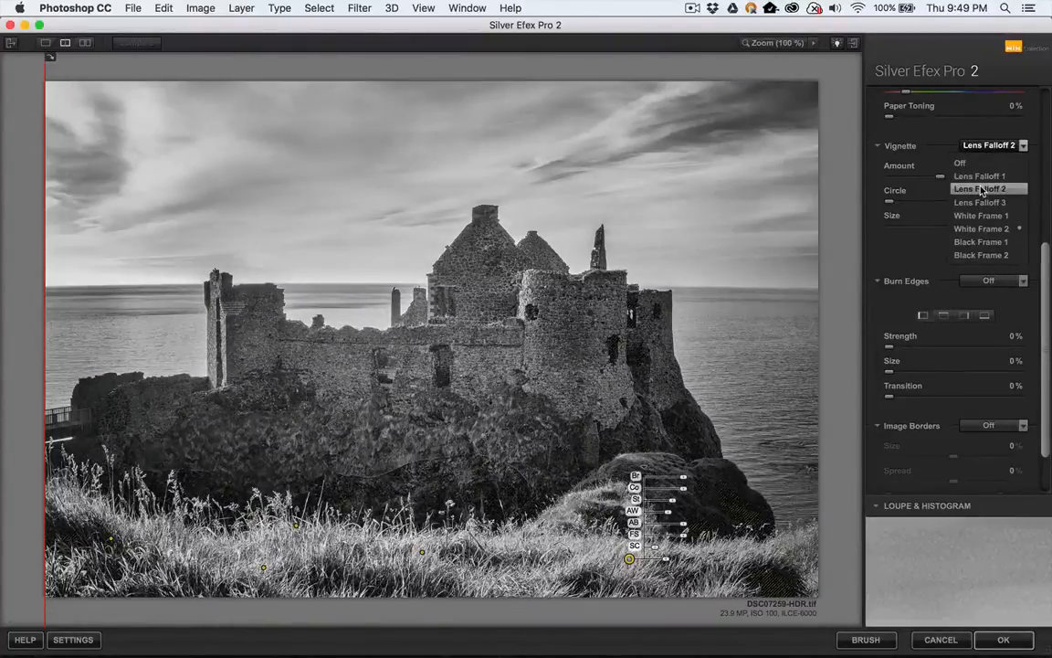
{"action": "left_click", "coordinate": [982, 189]}
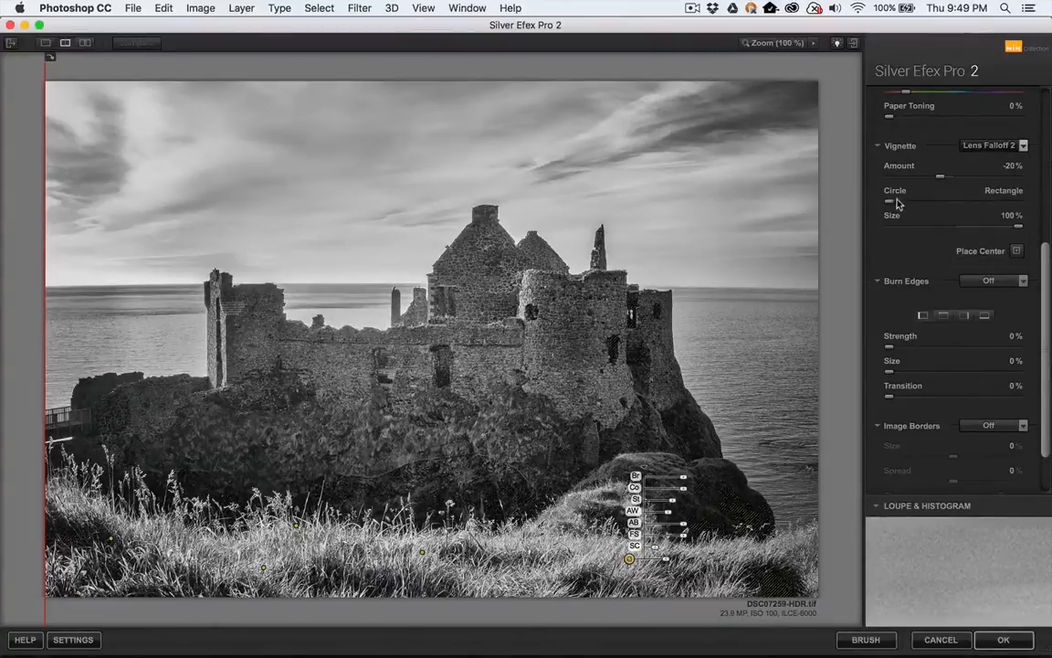
{"action": "left_click_drag", "start_coordinate": [890, 203], "coordinate": [980, 201]}
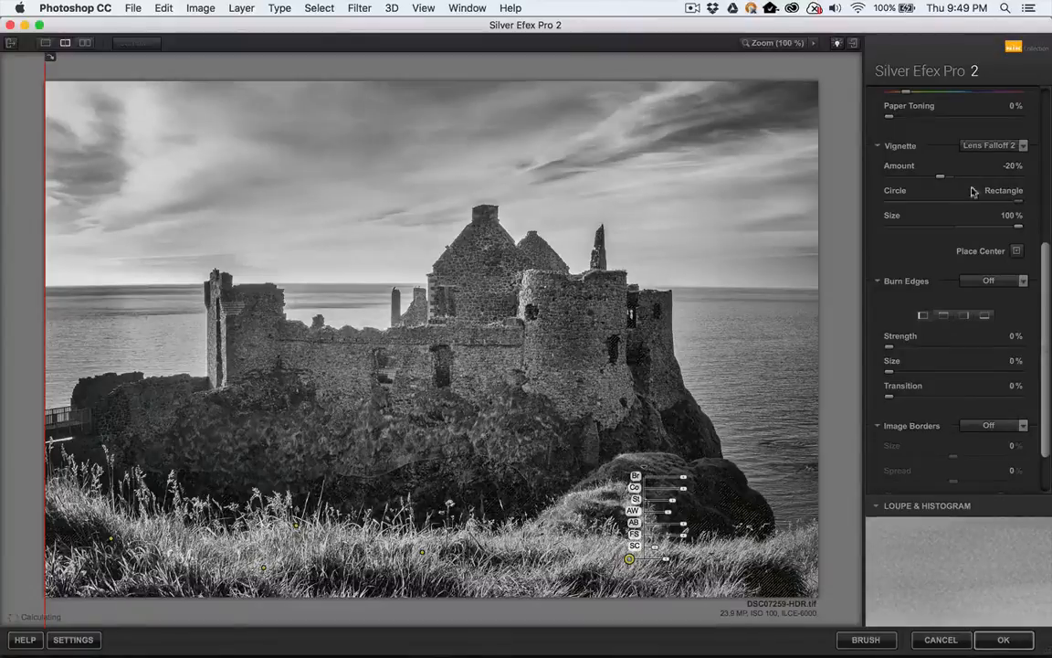
{"action": "left_click_drag", "start_coordinate": [940, 182], "coordinate": [925, 179]}
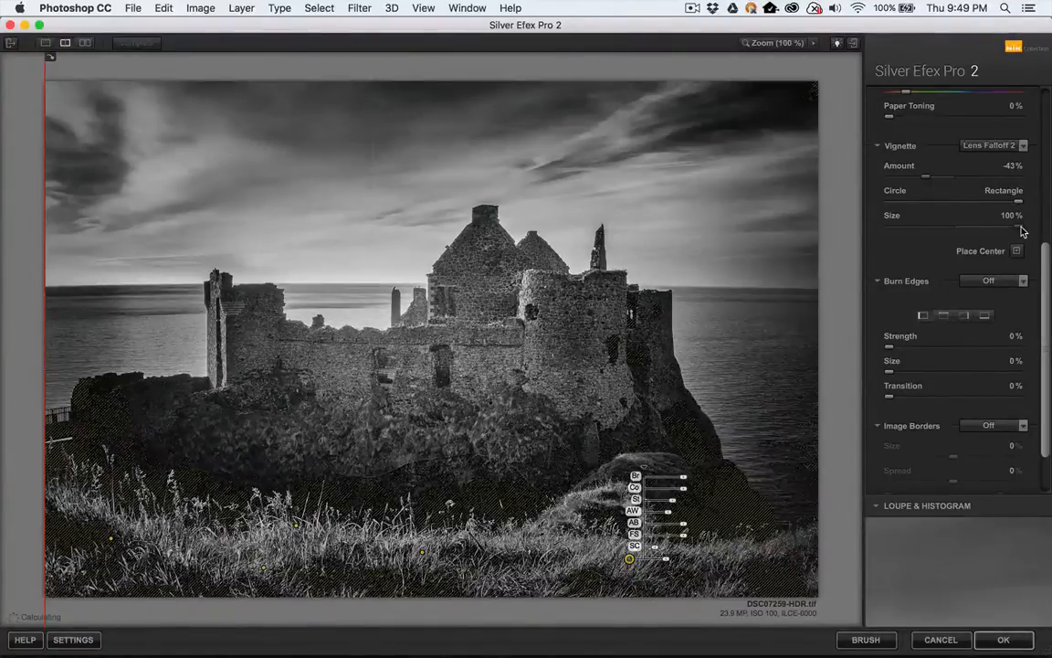
{"action": "left_click_drag", "start_coordinate": [1016, 232], "coordinate": [966, 231]}
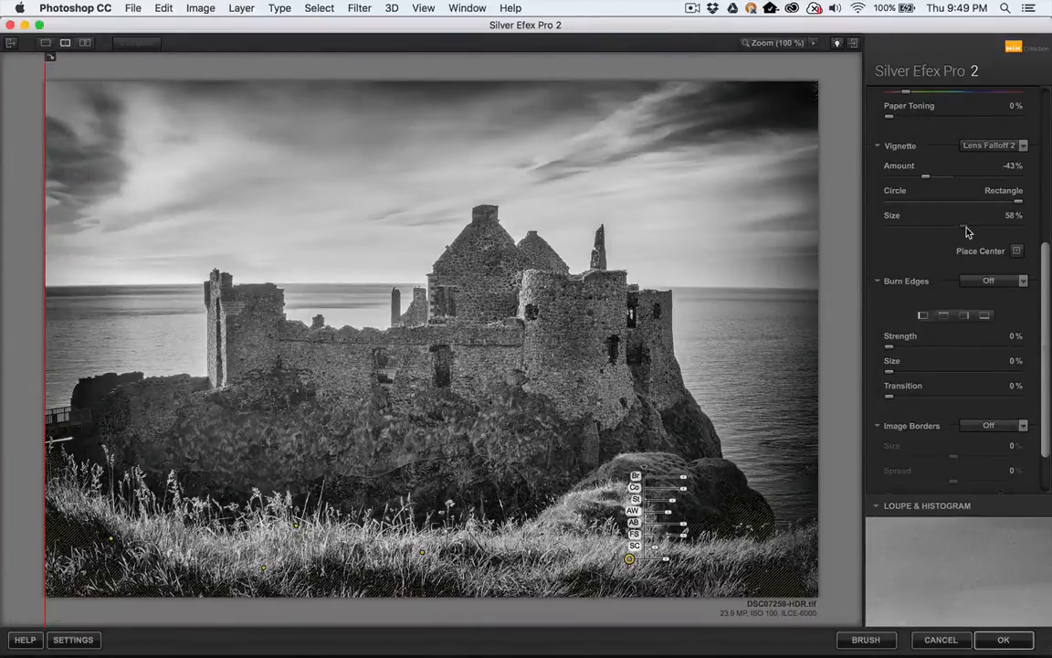
Place the center of the Lens Falloff 2 vignette on the castle's central gabled building.
{"action": "left_click", "coordinate": [1017, 252]}
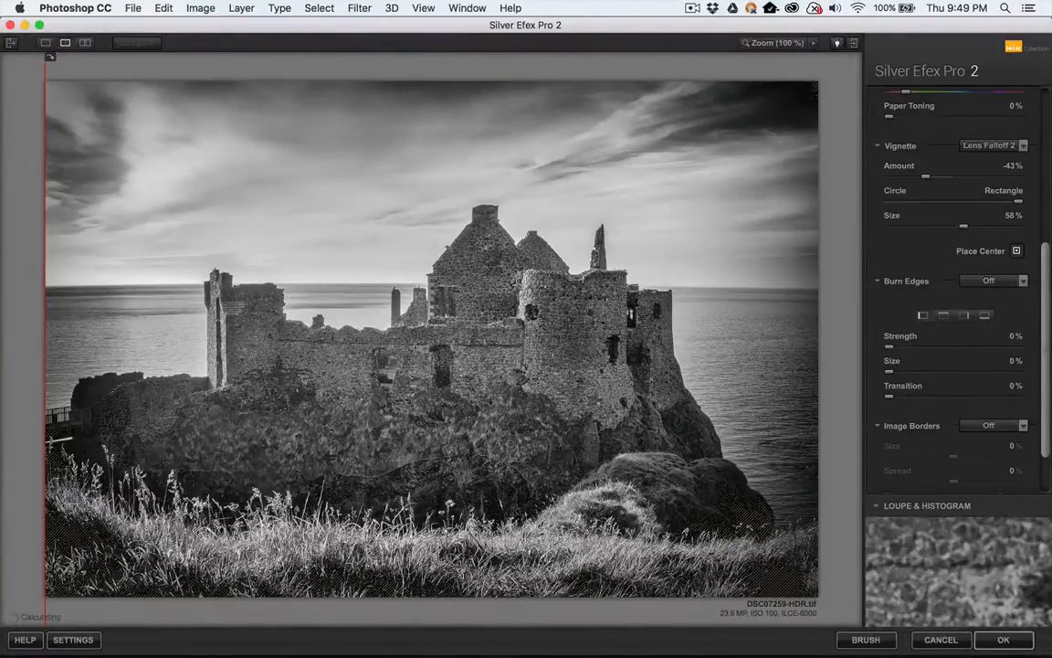
{"action": "left_click", "coordinate": [452, 274]}
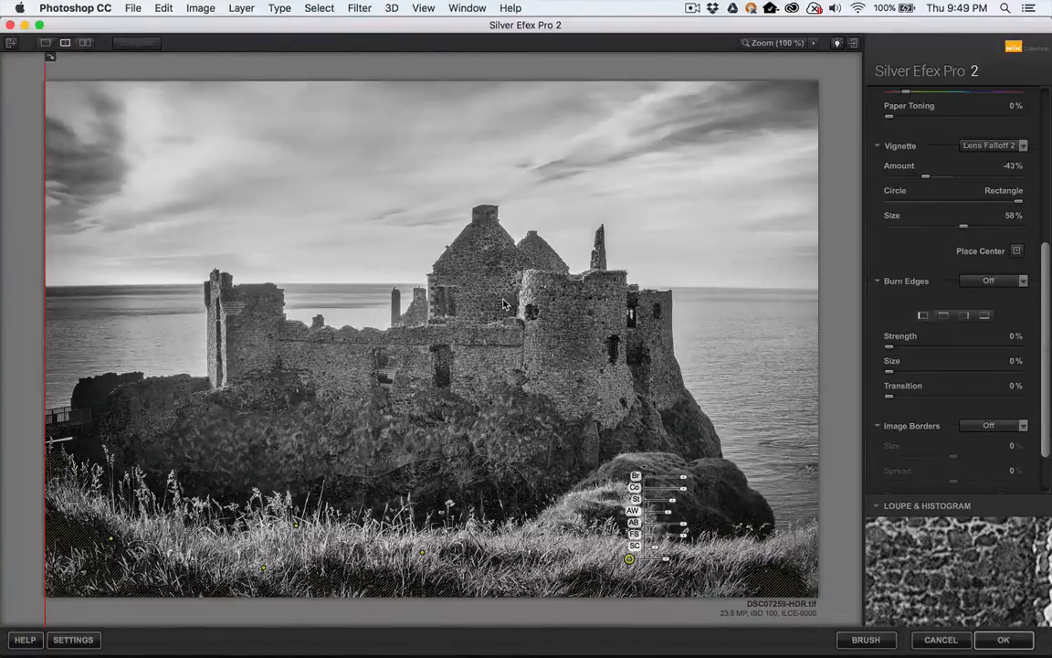
{"action": "left_click", "coordinate": [999, 148]}
{"action": "left_click", "coordinate": [1000, 151]}
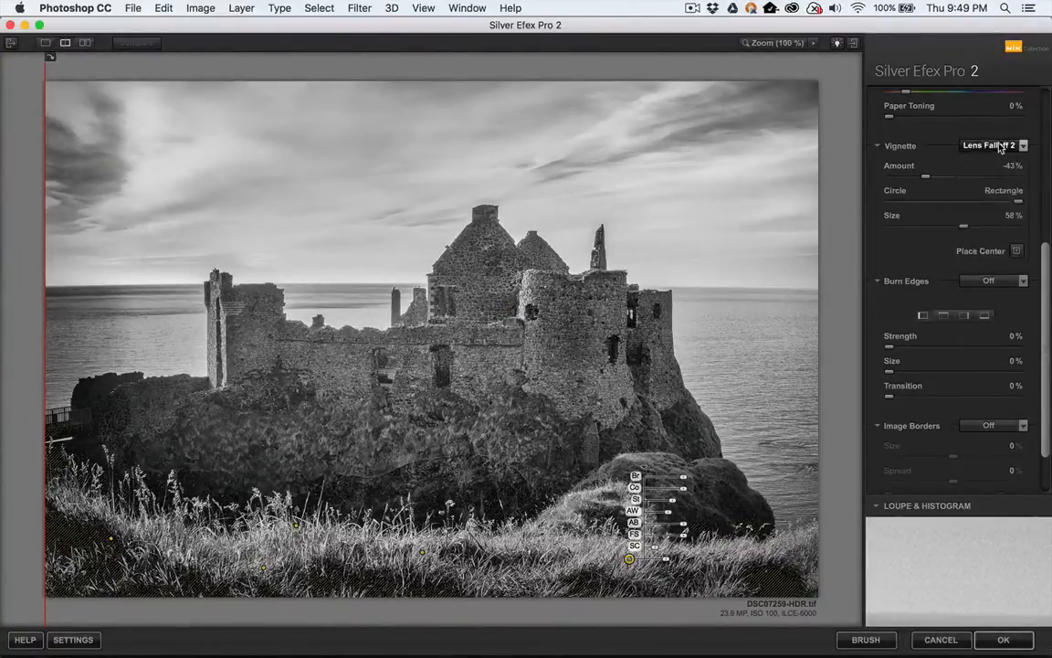
Turn the vignette off.
{"action": "scroll", "coordinate": [935, 255], "scroll_direction": "down", "scroll_amount": 1}
{"action": "scroll", "coordinate": [935, 259], "scroll_direction": "down", "scroll_amount": 1}
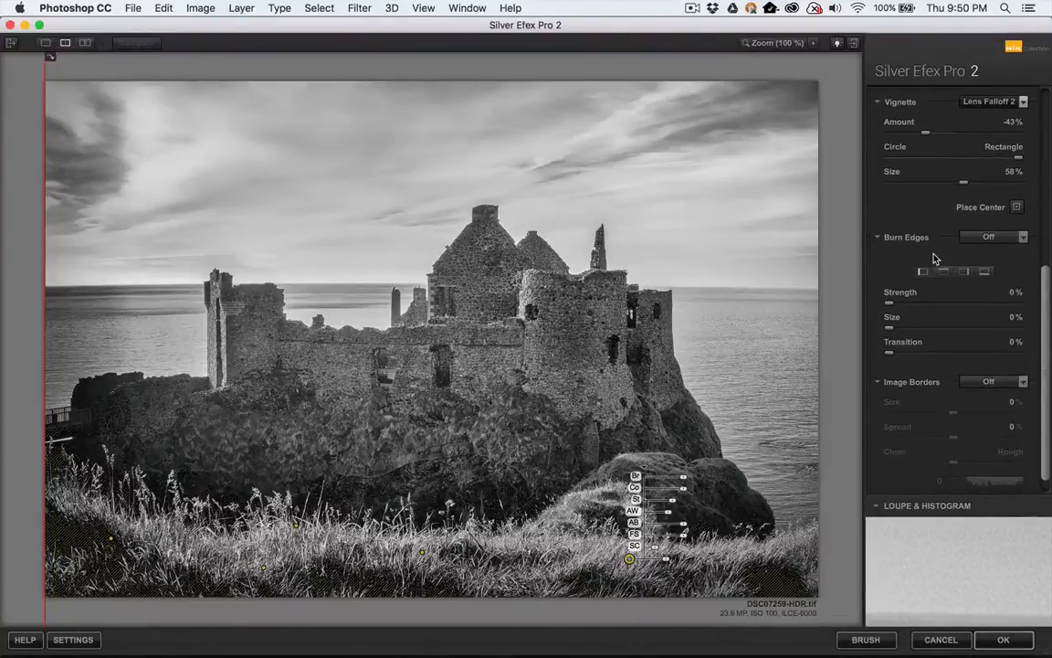
{"action": "scroll", "coordinate": [935, 259], "scroll_direction": "down", "scroll_amount": 2}
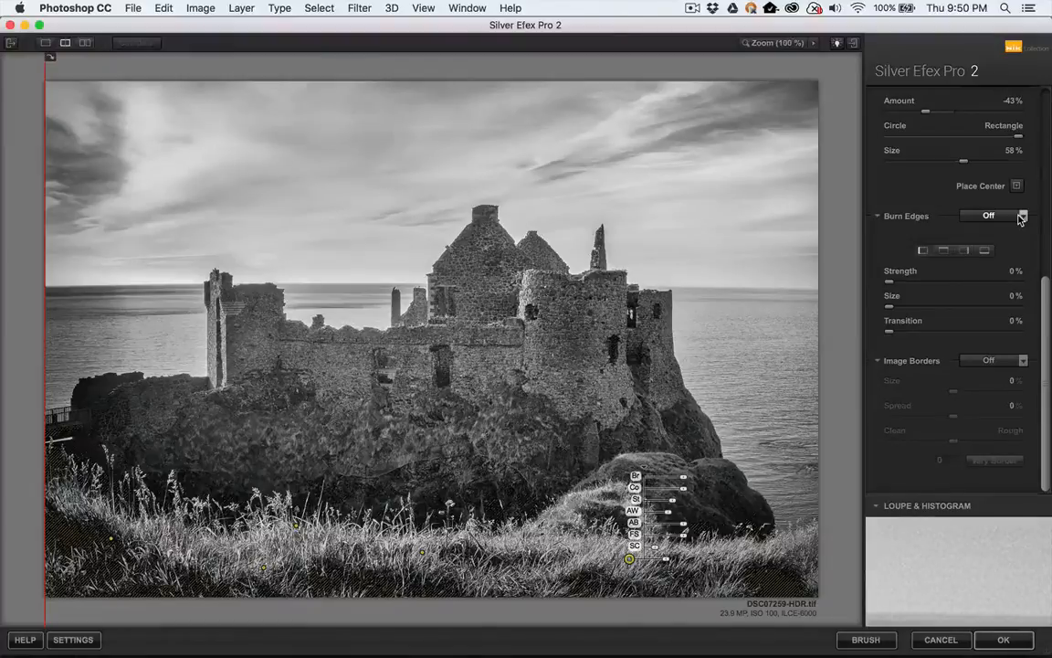
{"action": "scroll", "coordinate": [996, 188], "scroll_direction": "up", "scroll_amount": 5}
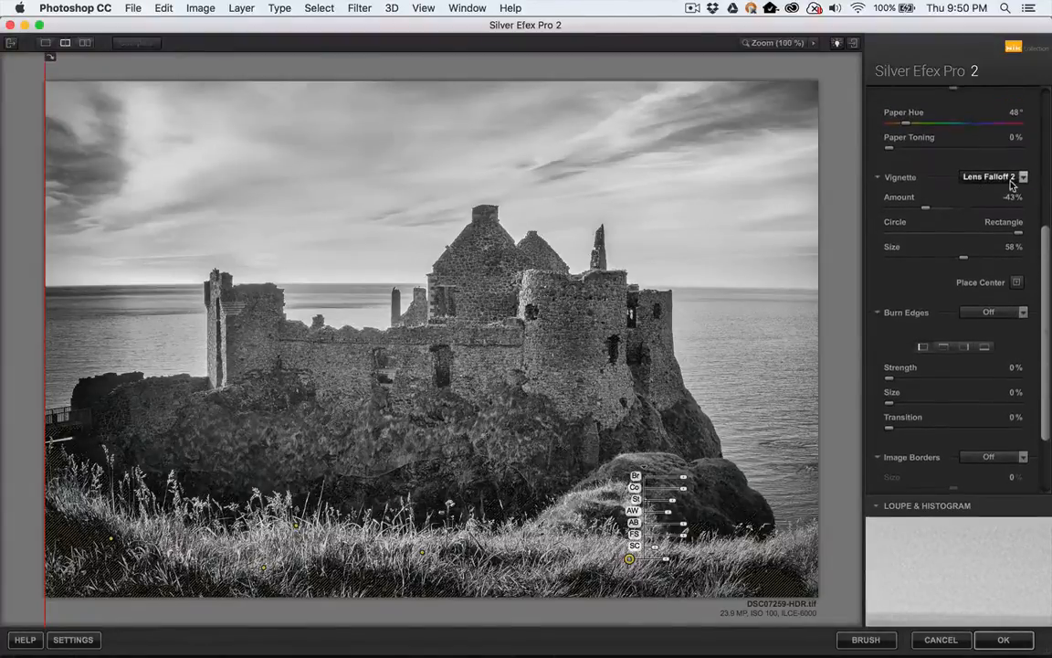
{"action": "left_click", "coordinate": [1013, 183]}
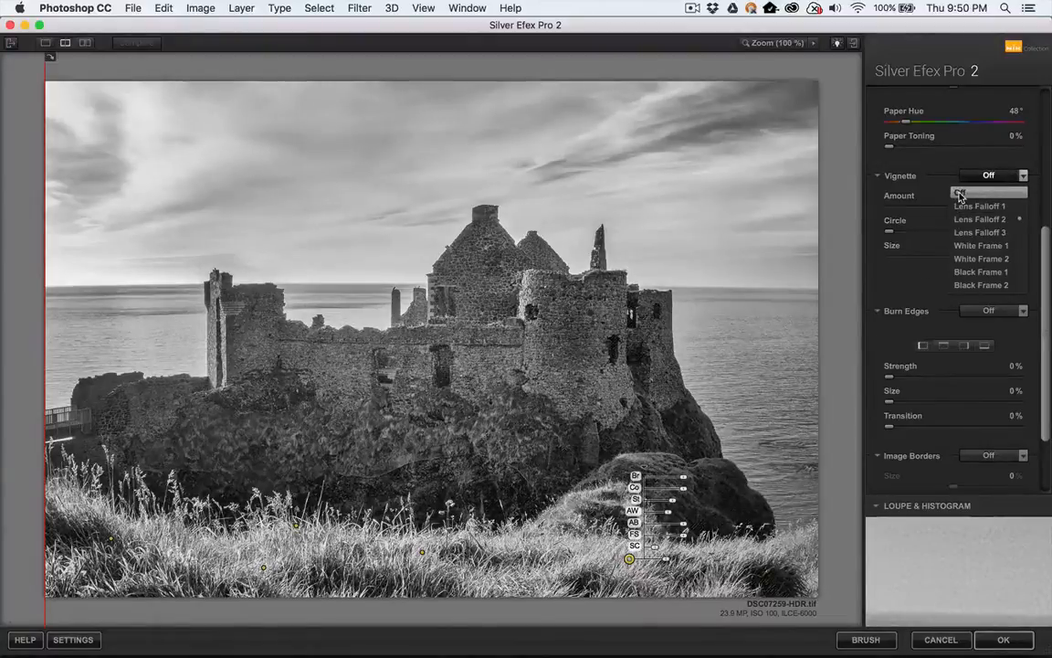
{"action": "left_click", "coordinate": [959, 195]}
Compare the Burn Edges presets on the photo and apply All Edges (Soft) 1.
{"action": "scroll", "coordinate": [921, 278], "scroll_direction": "down", "scroll_amount": 3}
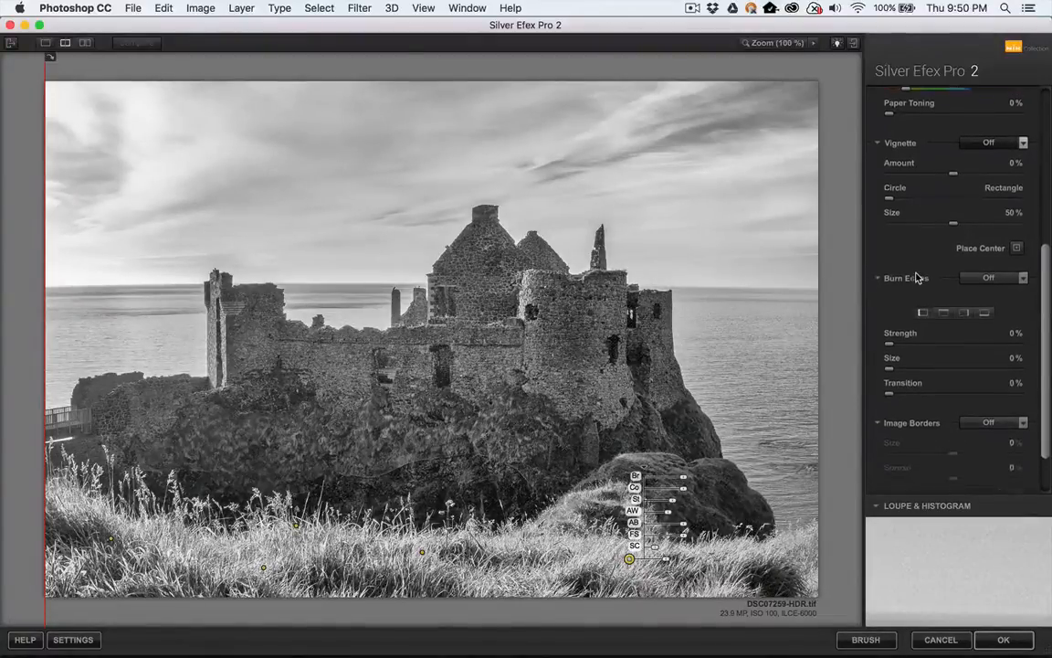
{"action": "scroll", "coordinate": [917, 277], "scroll_direction": "down", "scroll_amount": 4}
{"action": "left_click", "coordinate": [1004, 217]}
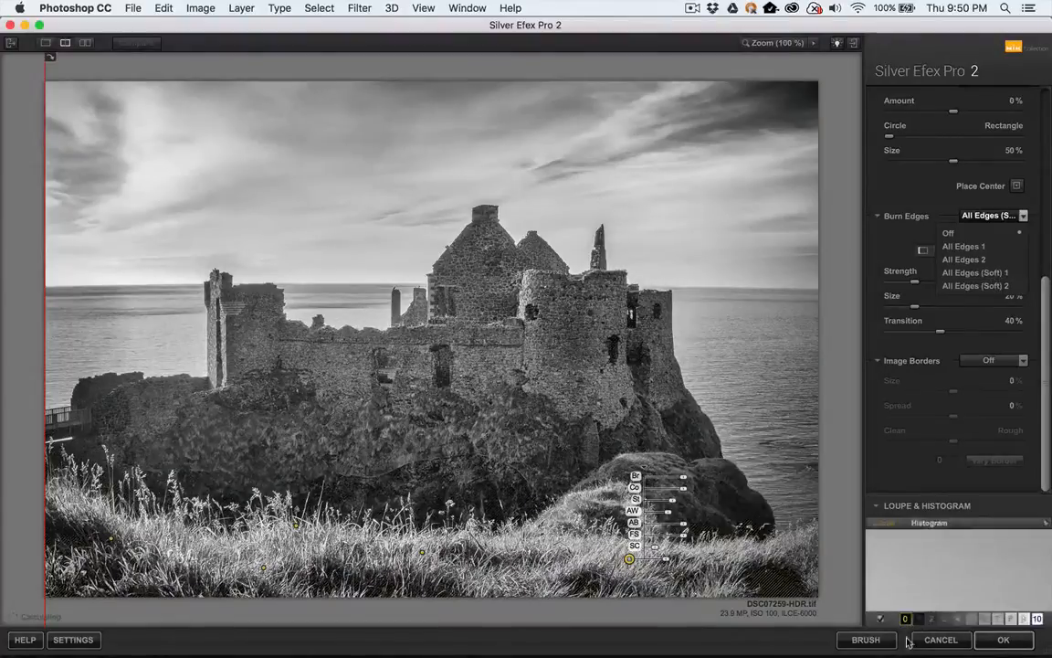
{"action": "left_click", "coordinate": [909, 624]}
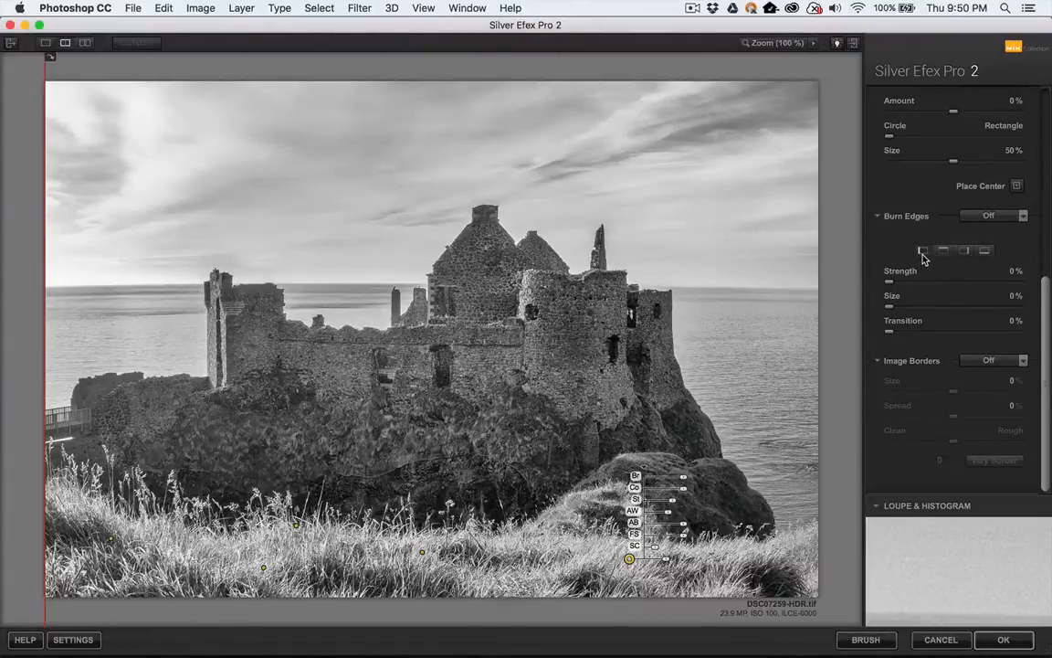
{"action": "left_click", "coordinate": [989, 217]}
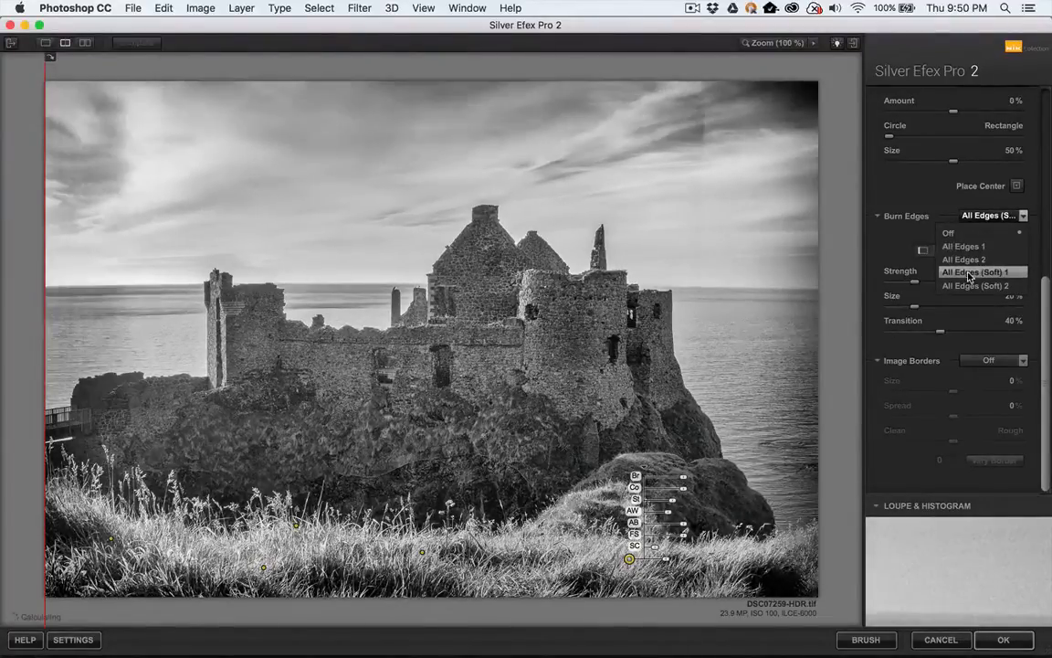
{"action": "left_click", "coordinate": [969, 272]}
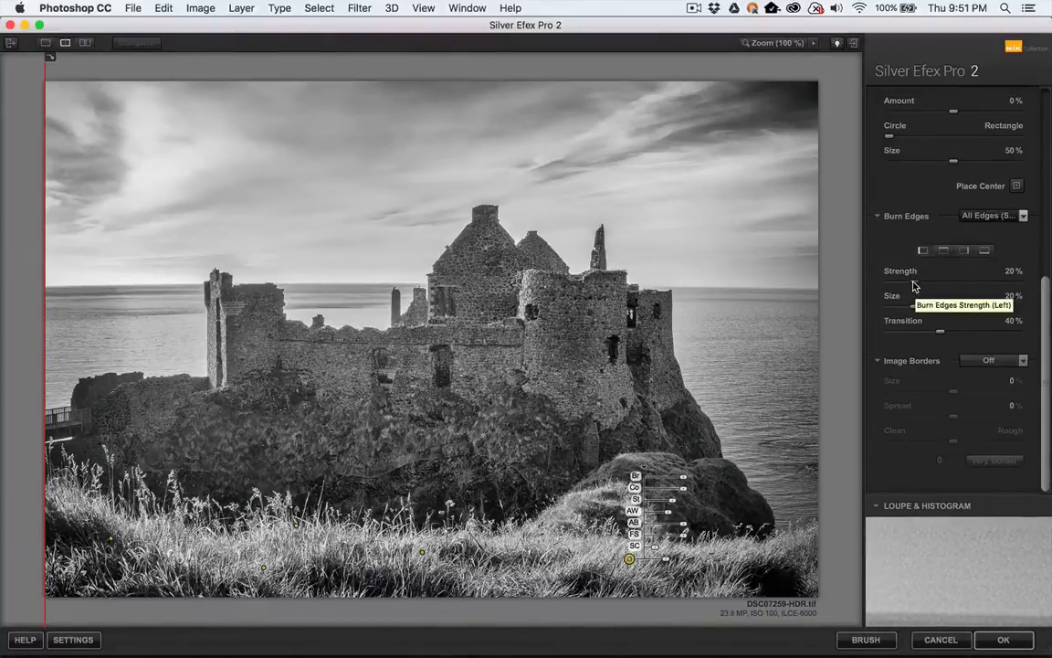
Try different burn settings on the photo's left edge, ending at 90% strength, 4% size and 4% transition.
{"action": "left_click_drag", "start_coordinate": [913, 286], "coordinate": [990, 288]}
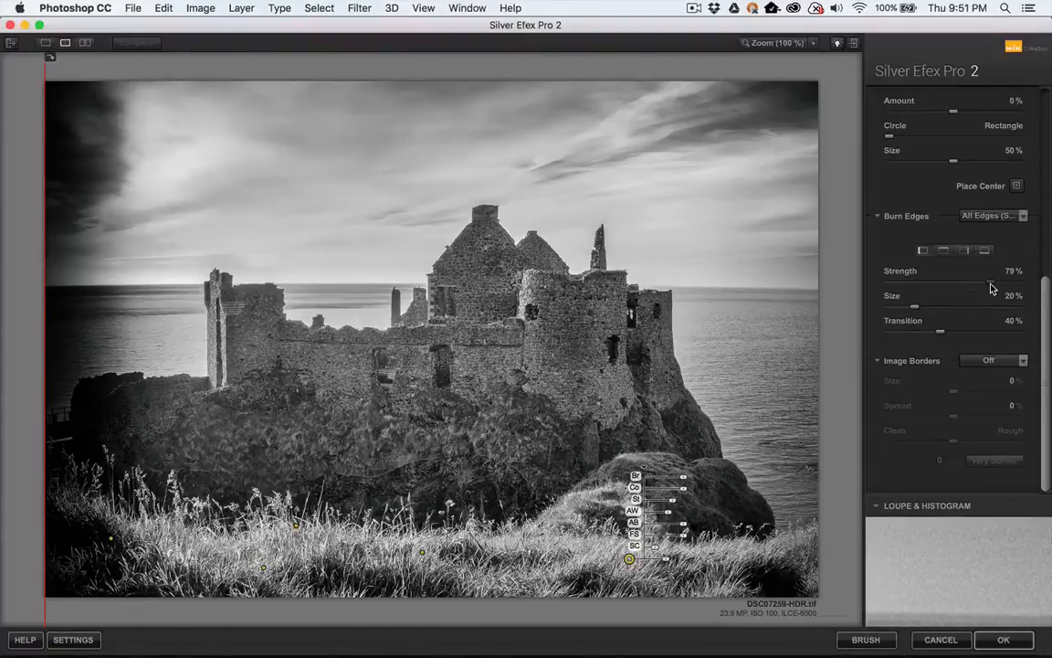
{"action": "left_click_drag", "start_coordinate": [991, 287], "coordinate": [936, 288]}
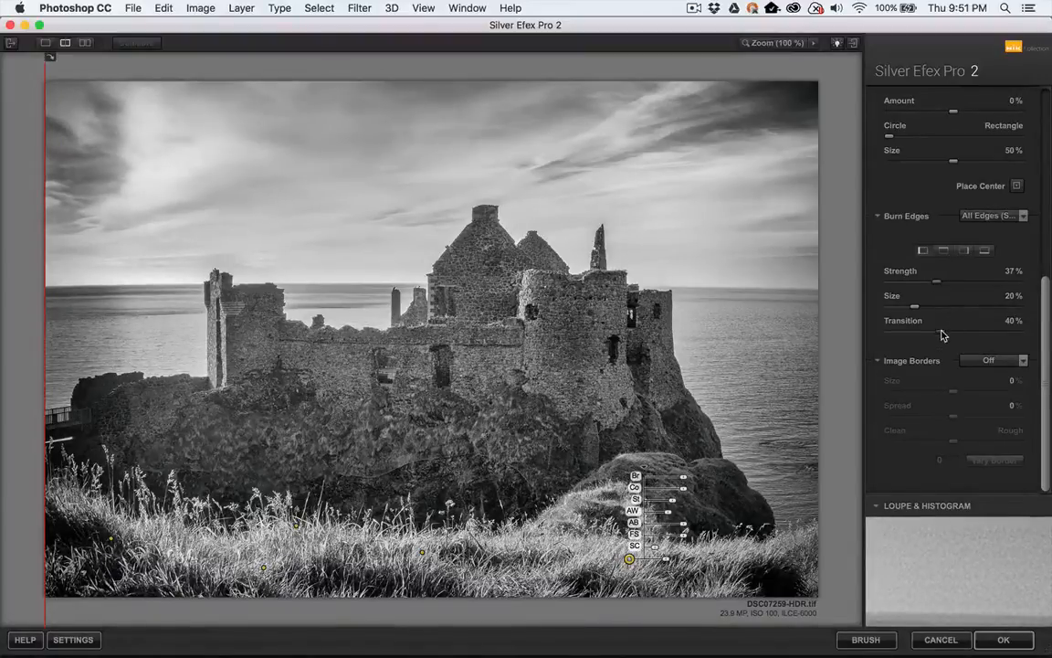
{"action": "left_click_drag", "start_coordinate": [941, 336], "coordinate": [993, 337]}
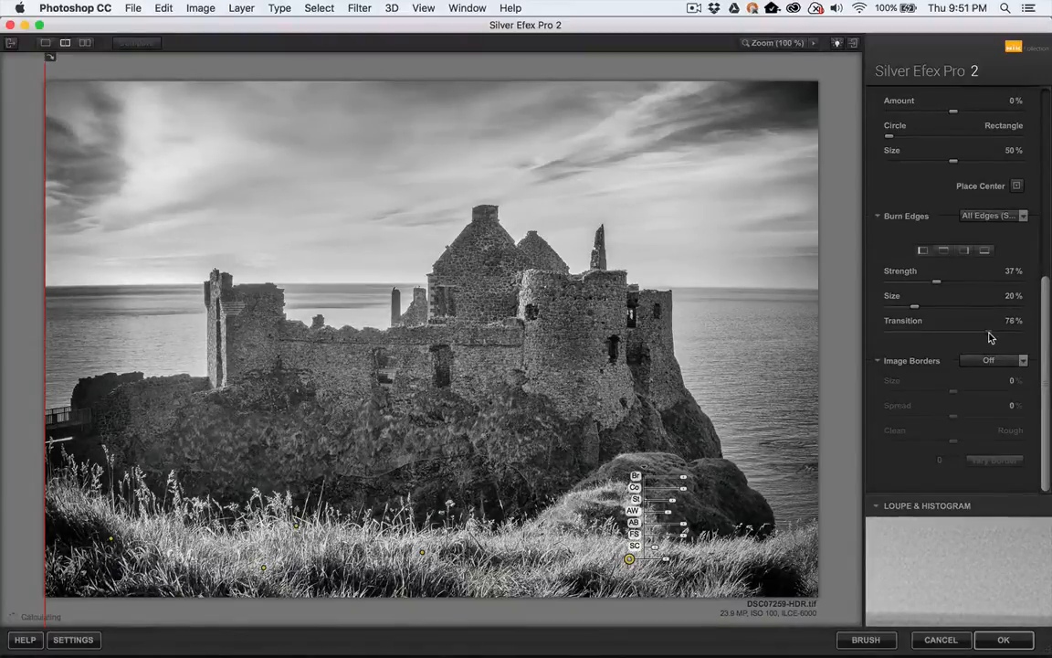
{"action": "left_click_drag", "start_coordinate": [940, 287], "coordinate": [1009, 288]}
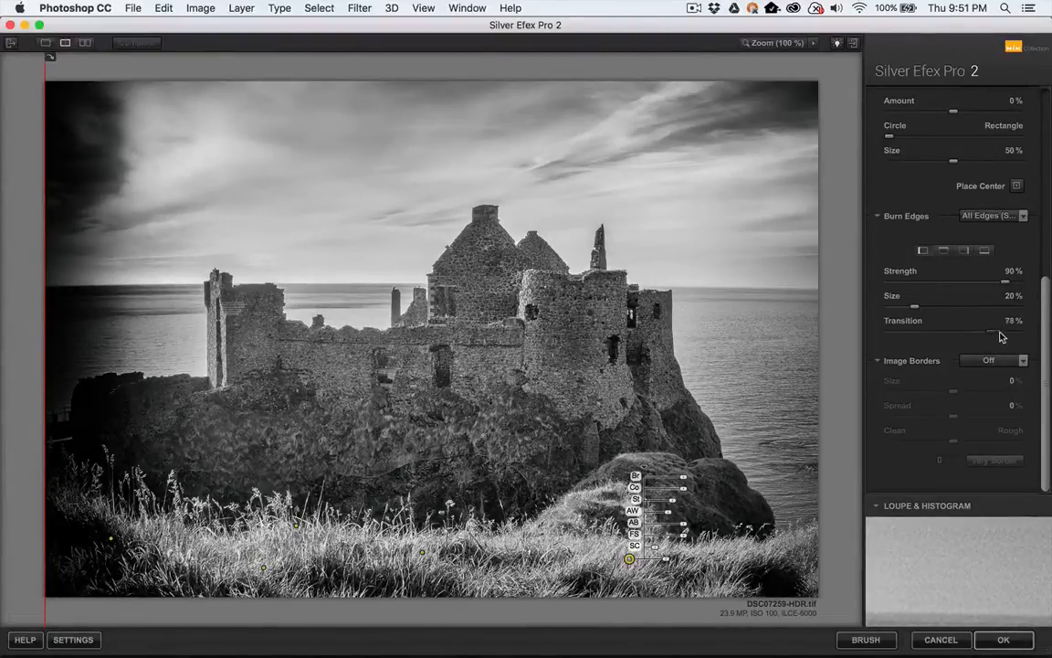
{"action": "left_click_drag", "start_coordinate": [1000, 337], "coordinate": [901, 338]}
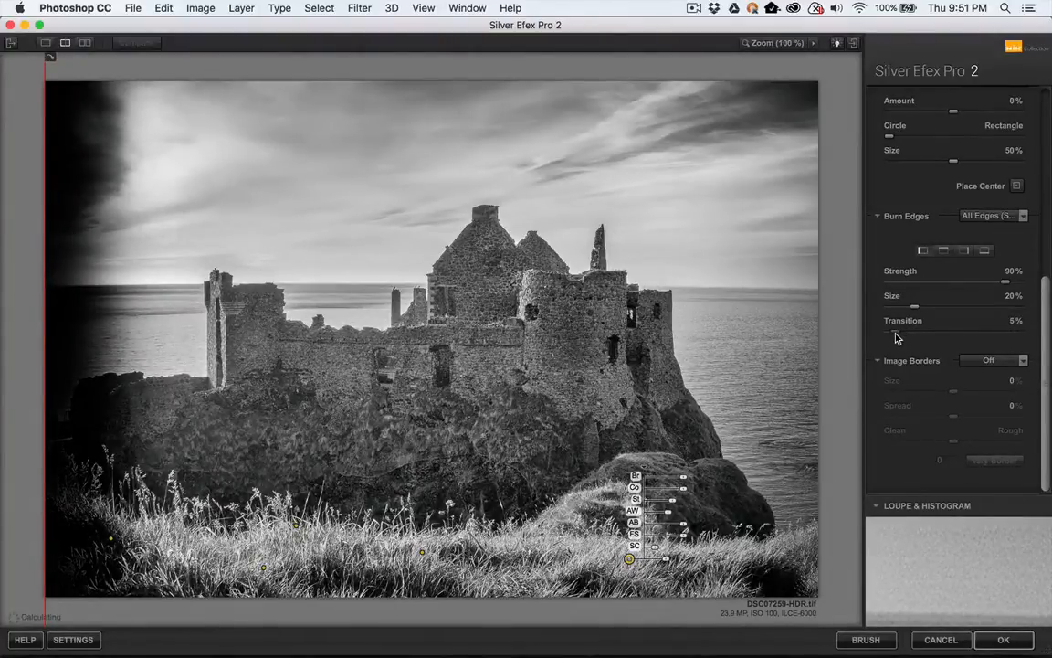
{"action": "left_click_drag", "start_coordinate": [913, 311], "coordinate": [895, 311]}
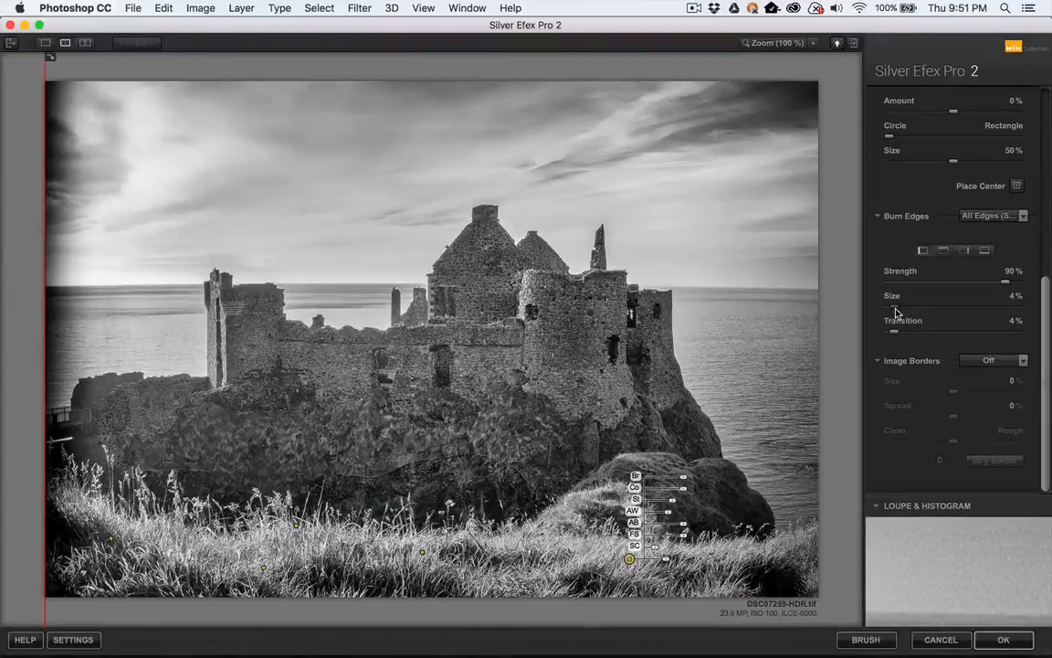
Select the top edge's burn settings and turn Burn Edges off.
{"action": "left_click", "coordinate": [946, 253]}
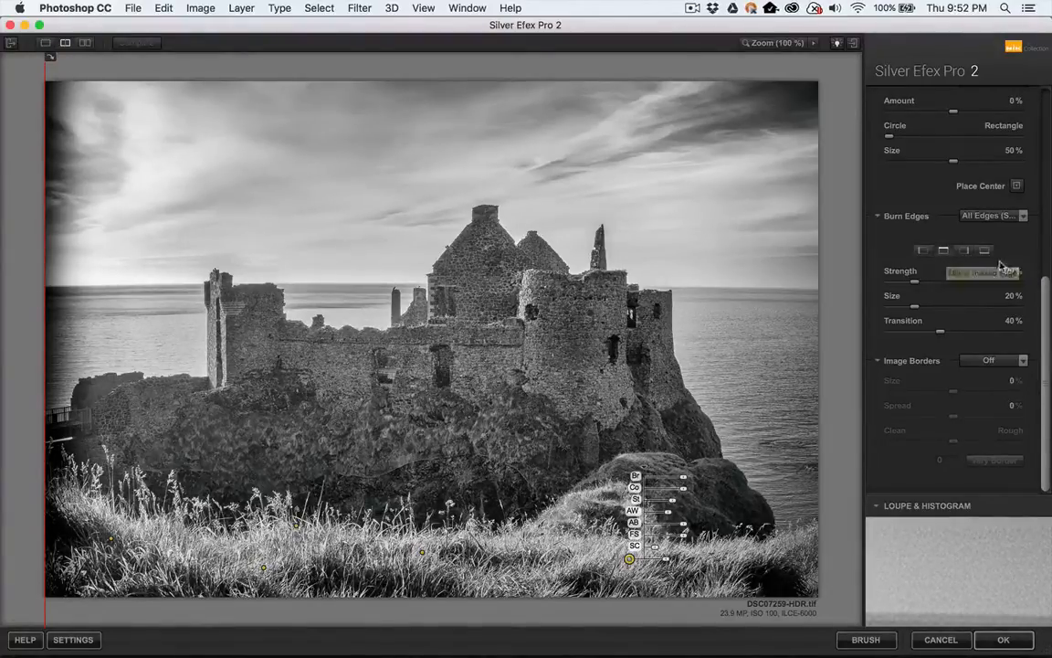
{"action": "left_click", "coordinate": [1015, 222]}
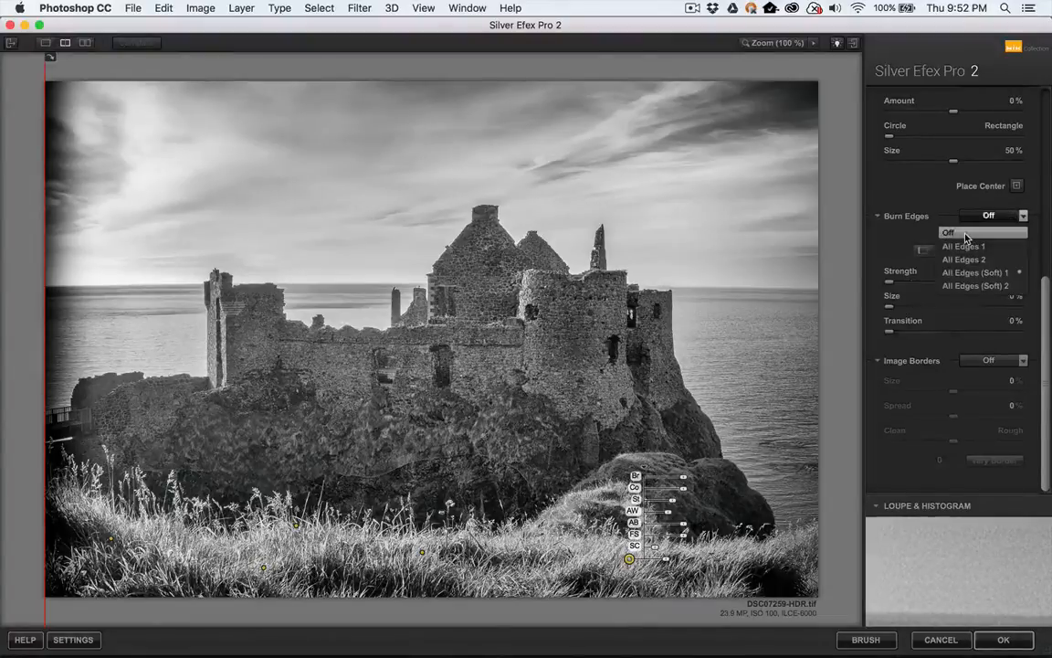
{"action": "left_click", "coordinate": [966, 233]}
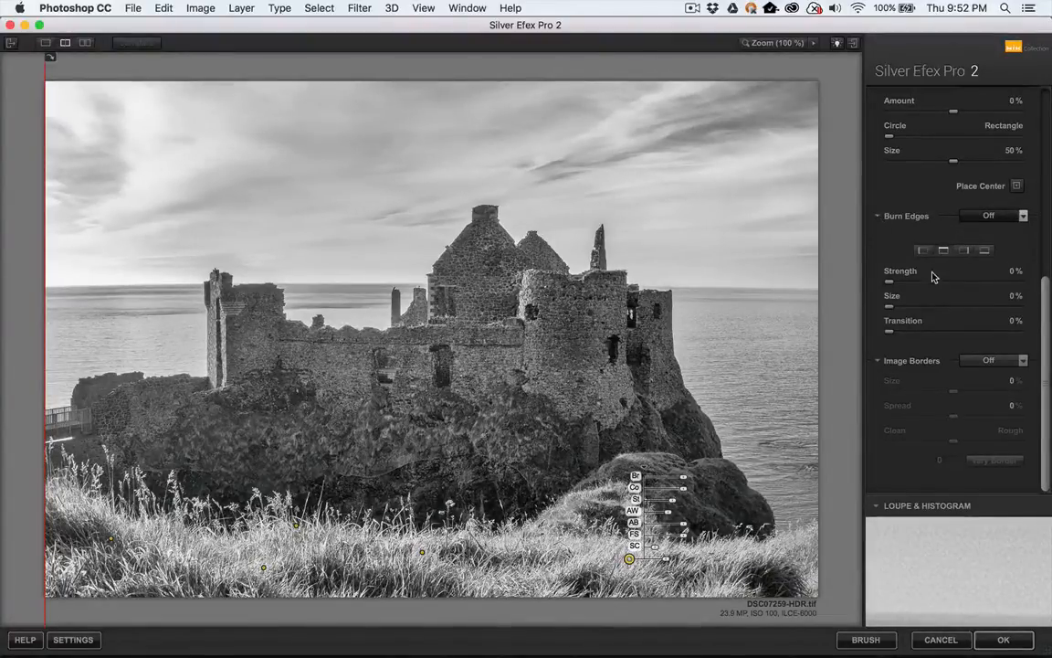
Preview the Image Borders types on the photo and leave the borders set to Off.
{"action": "left_click", "coordinate": [991, 361]}
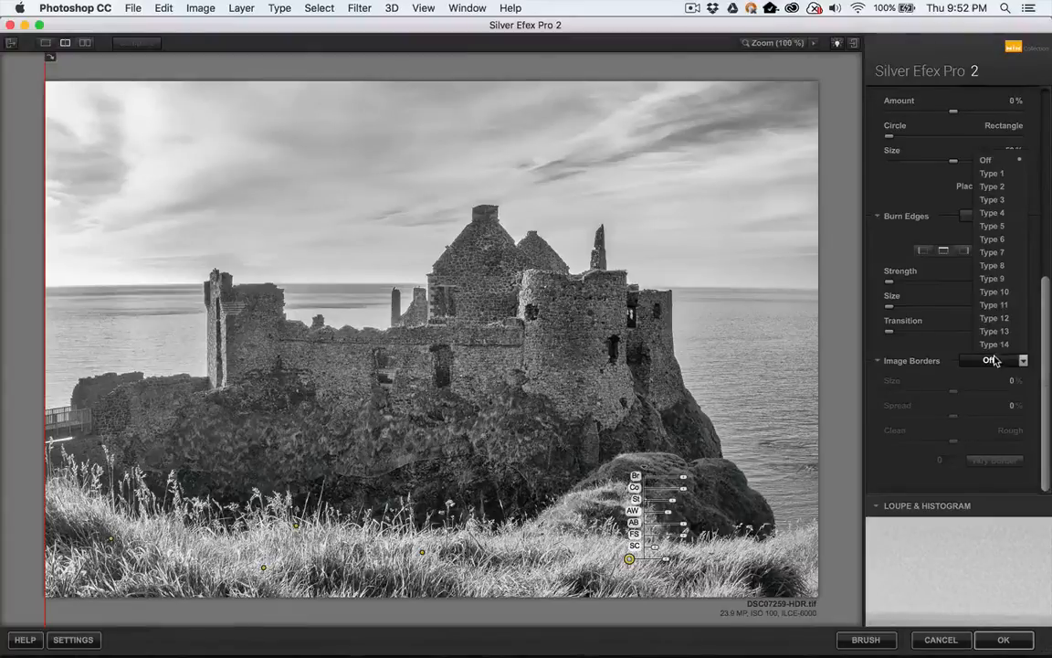
{"action": "left_click", "coordinate": [1000, 345]}
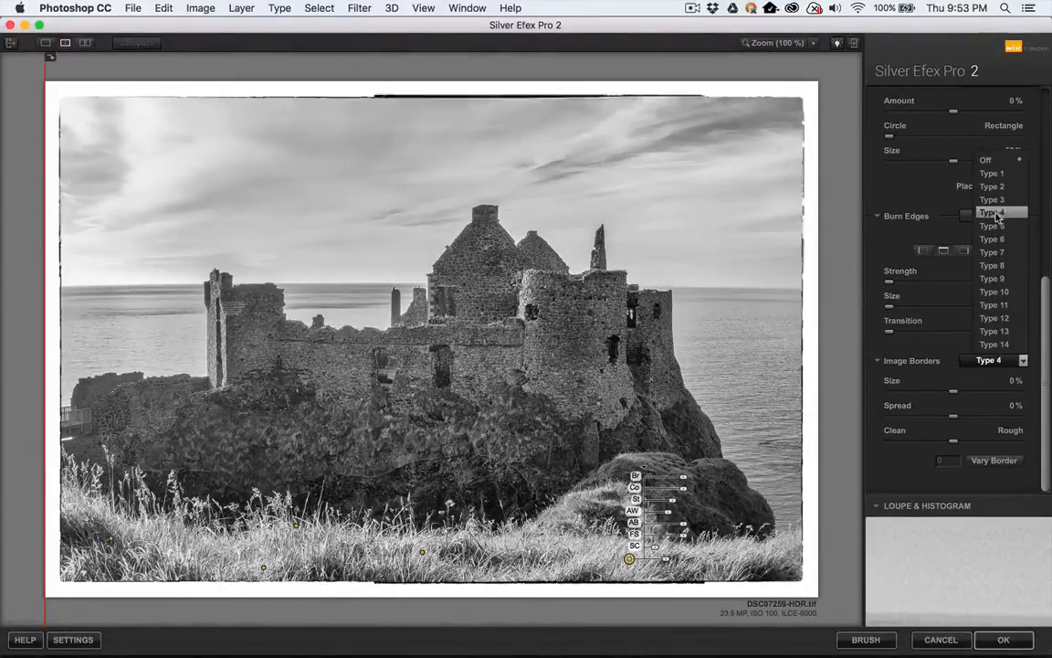
{"action": "left_click", "coordinate": [993, 162]}
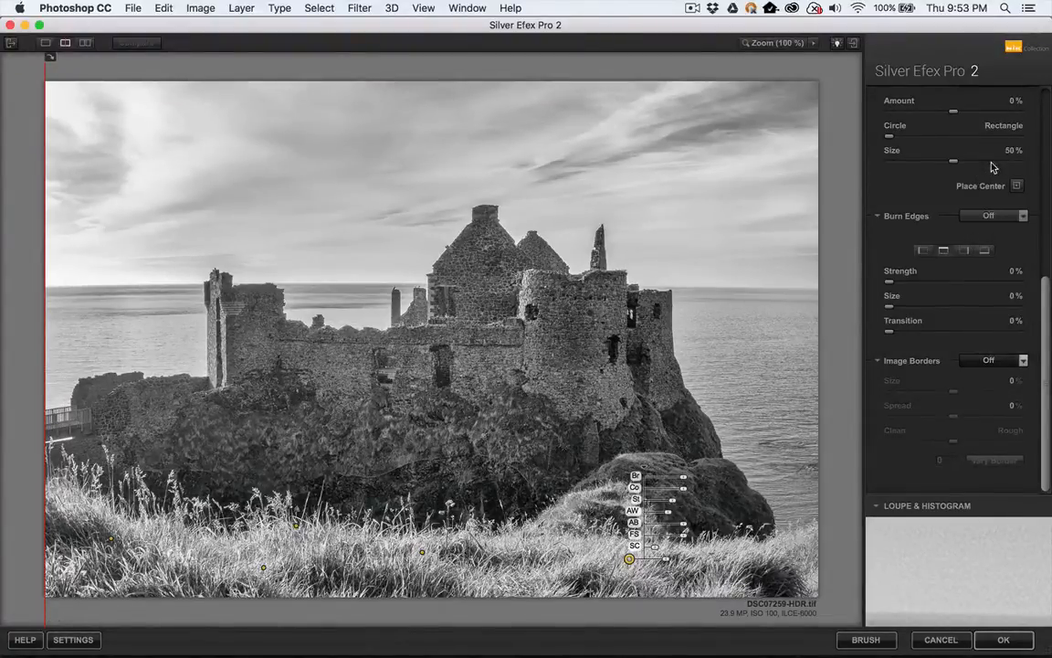
{"action": "left_click", "coordinate": [1009, 214]}
{"action": "left_click", "coordinate": [911, 191]}
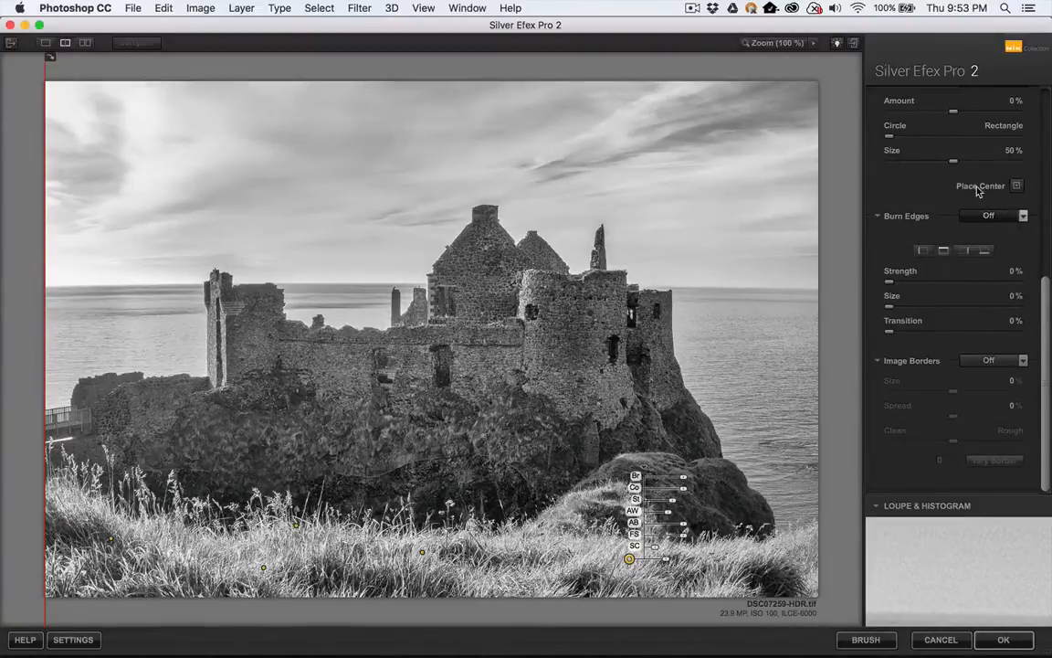
Apply the Type 14 image border and set its size to 34%.
{"action": "left_click", "coordinate": [1019, 360]}
{"action": "left_click", "coordinate": [996, 345]}
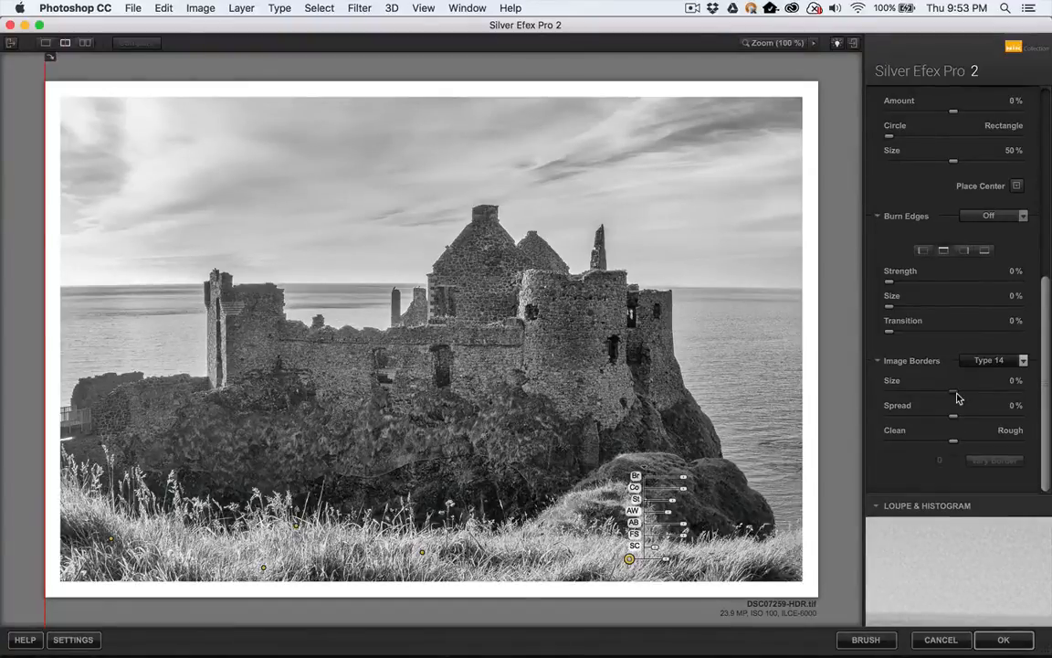
{"action": "left_click_drag", "start_coordinate": [958, 397], "coordinate": [989, 397]}
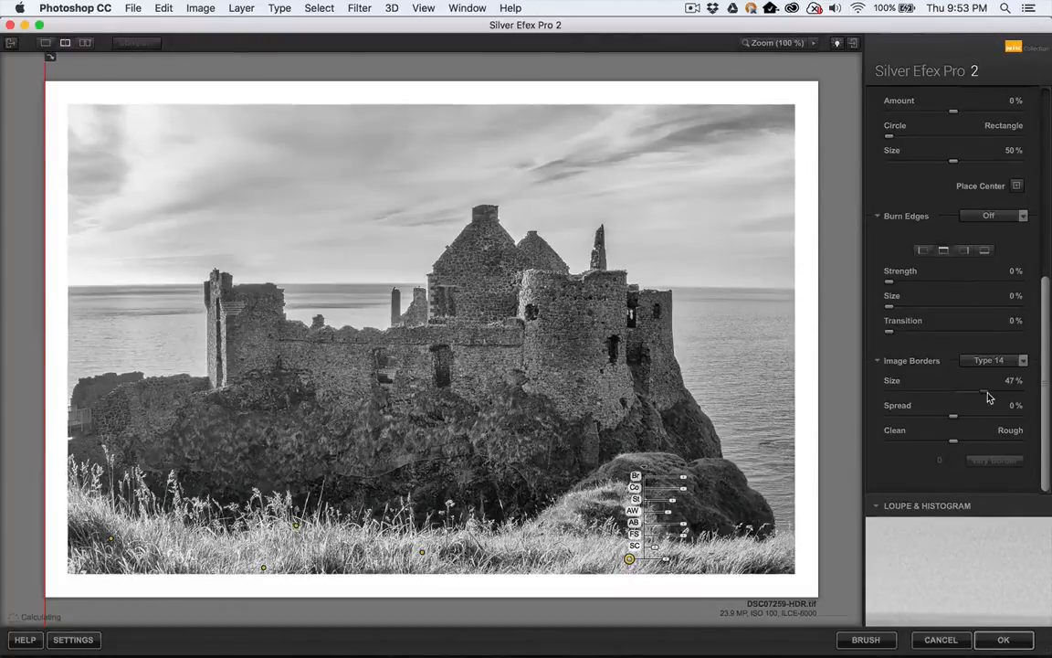
{"action": "left_click_drag", "start_coordinate": [985, 398], "coordinate": [996, 398]}
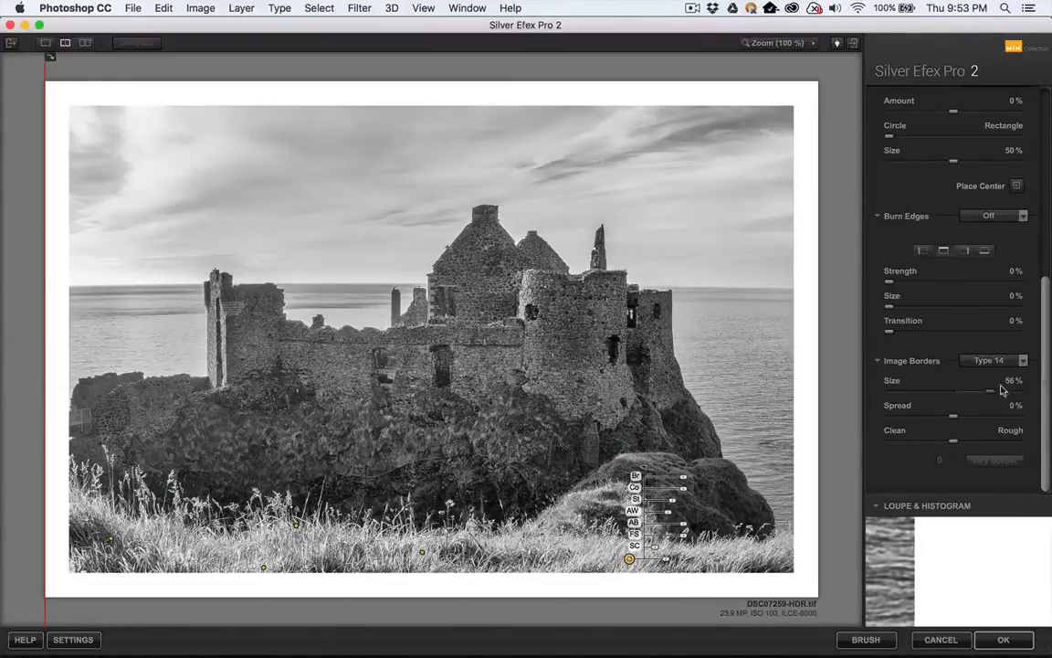
{"action": "left_click_drag", "start_coordinate": [990, 396], "coordinate": [973, 402]}
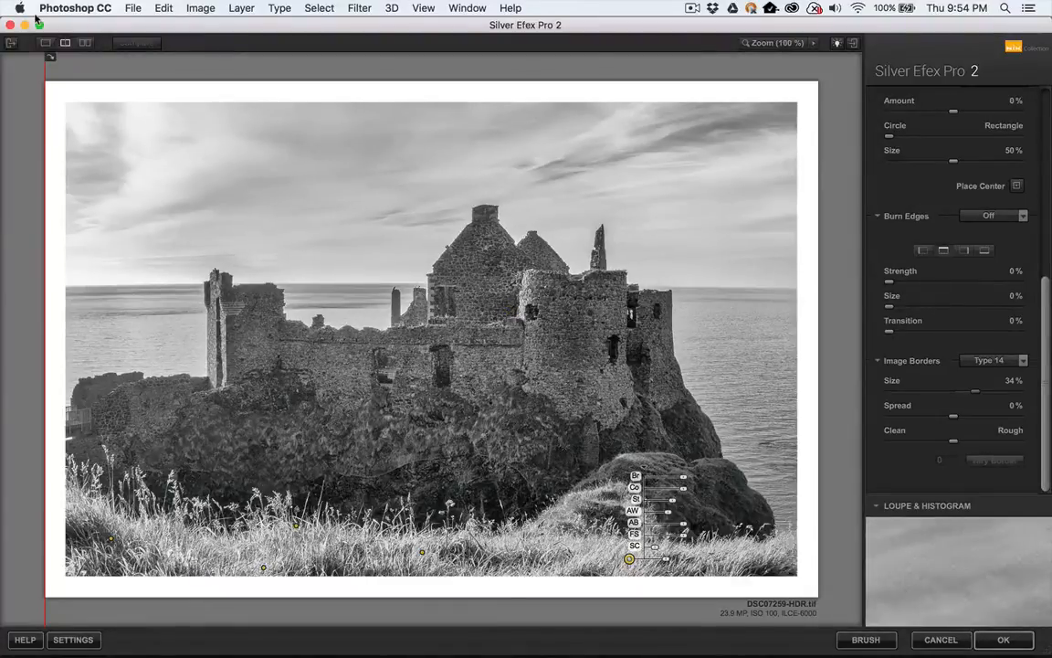
Review the edit history, previewing earlier states such as 005 High Structure (harsh), and return to the Border Size 34% state.
{"action": "left_click", "coordinate": [11, 44]}
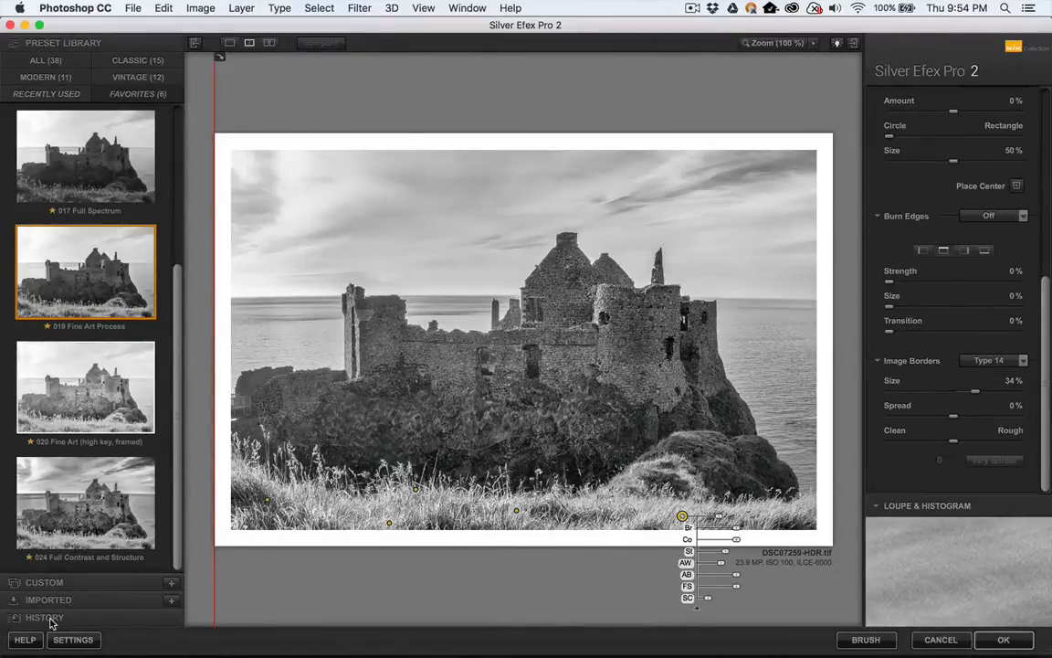
{"action": "left_click", "coordinate": [46, 618]}
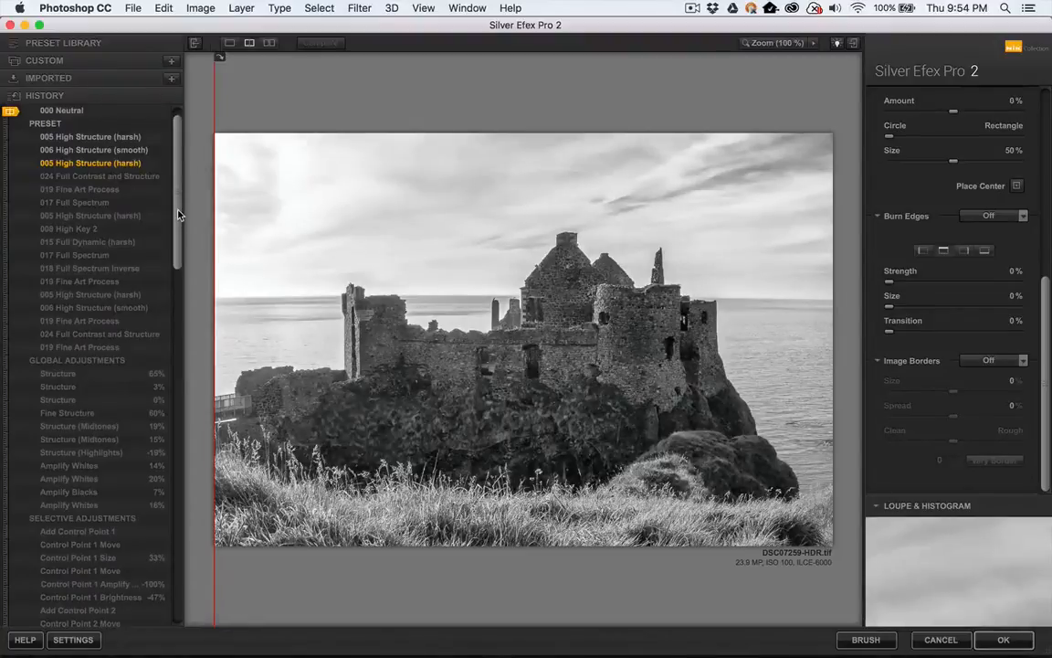
{"action": "scroll", "coordinate": [153, 299], "scroll_direction": "down", "scroll_amount": 15}
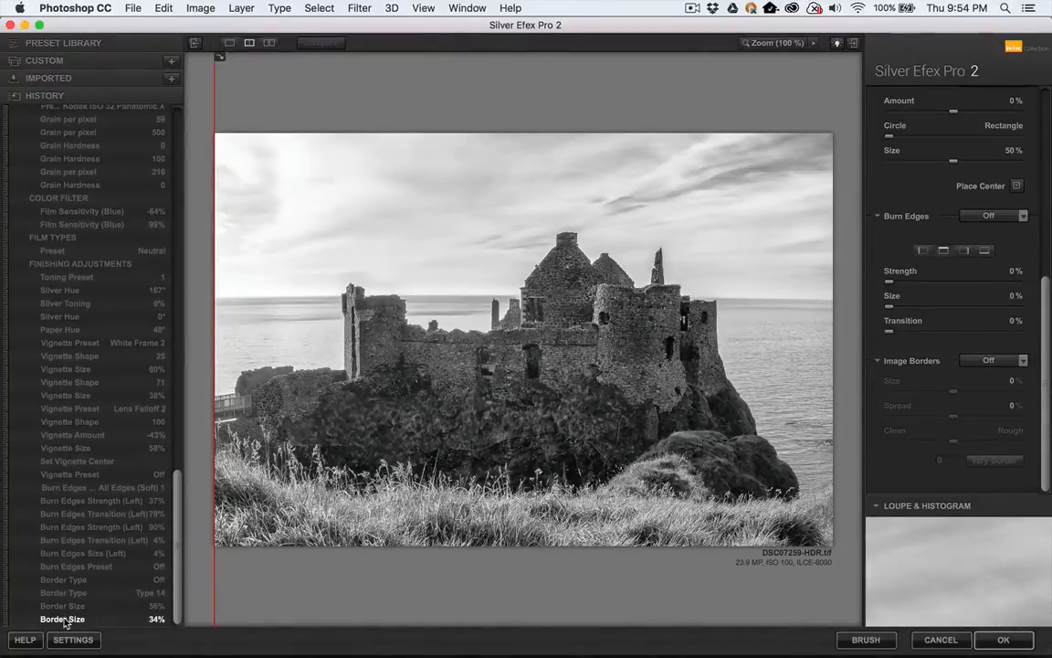
{"action": "left_click", "coordinate": [64, 621]}
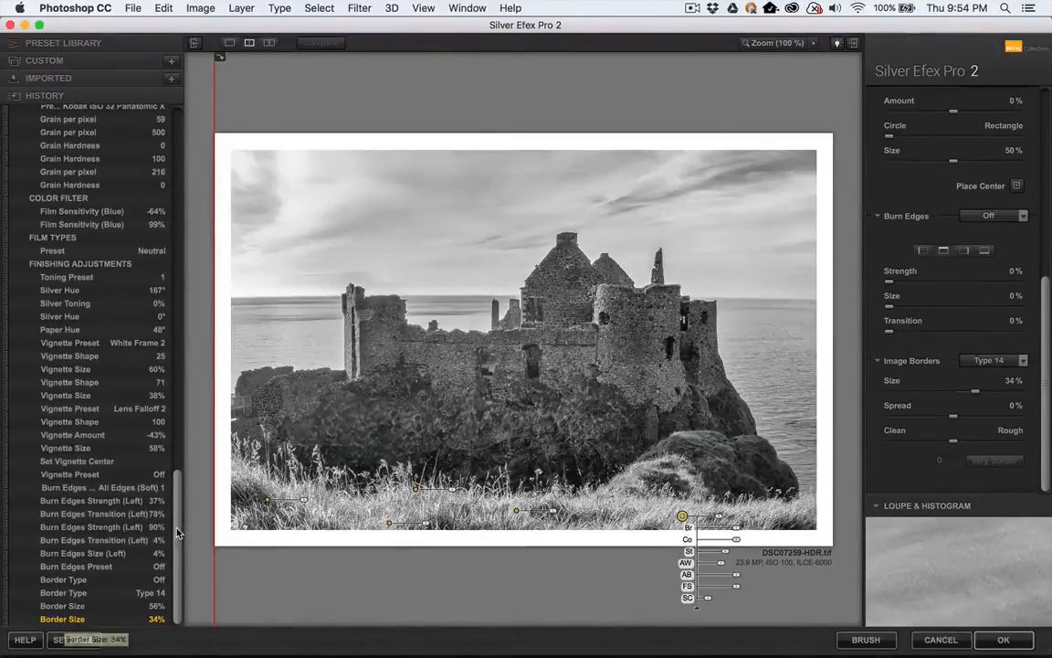
{"action": "left_click_drag", "start_coordinate": [179, 533], "coordinate": [155, 118]}
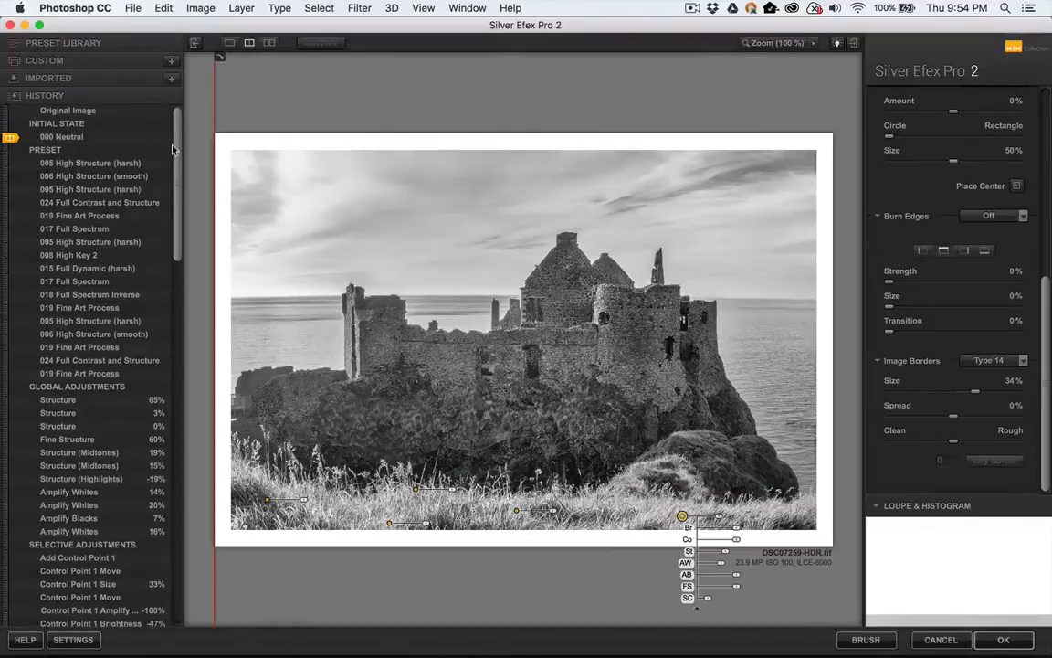
Save the current settings as a custom preset named with the creator's first name followed by "Castle Preset".
{"action": "left_click", "coordinate": [84, 61]}
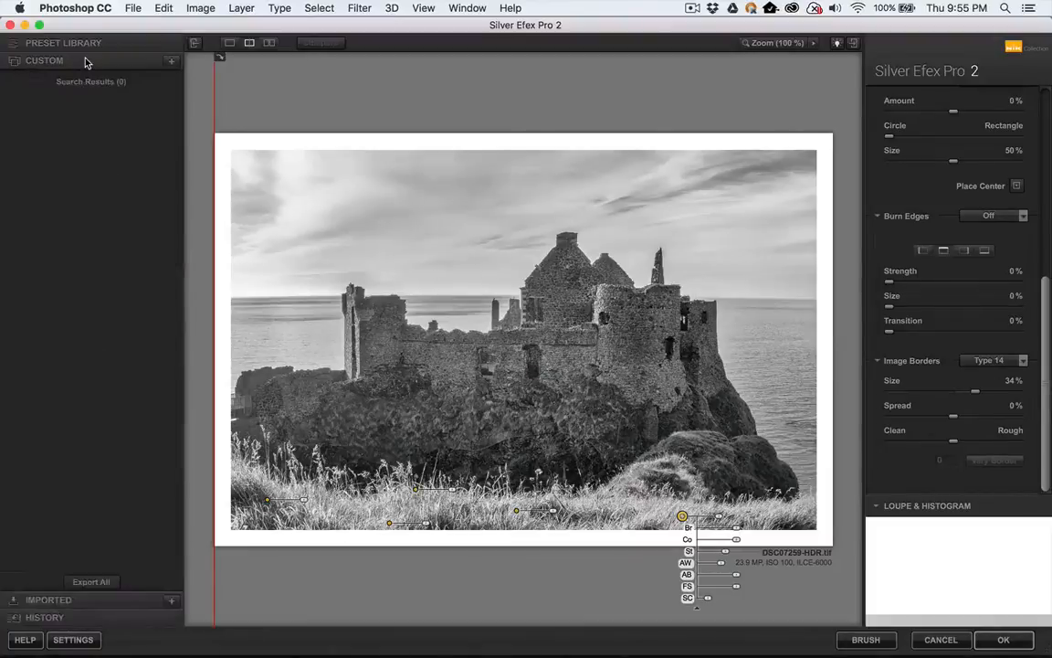
{"action": "left_click", "coordinate": [169, 66]}
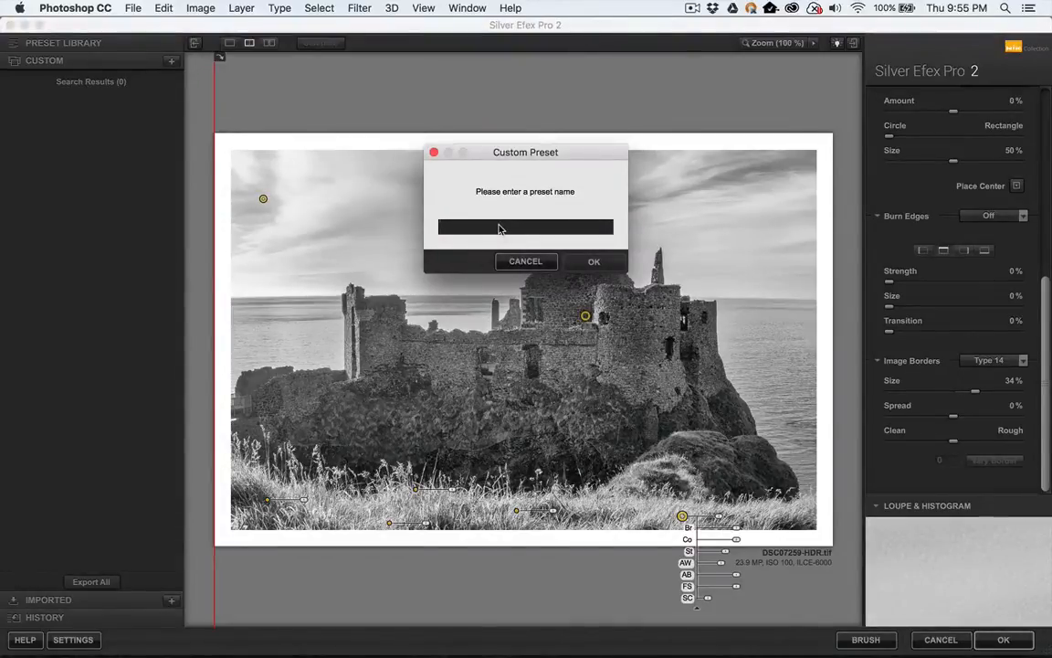
{"action": "type", "text": "Jim"}
{"action": "type", "text": "nifer"}
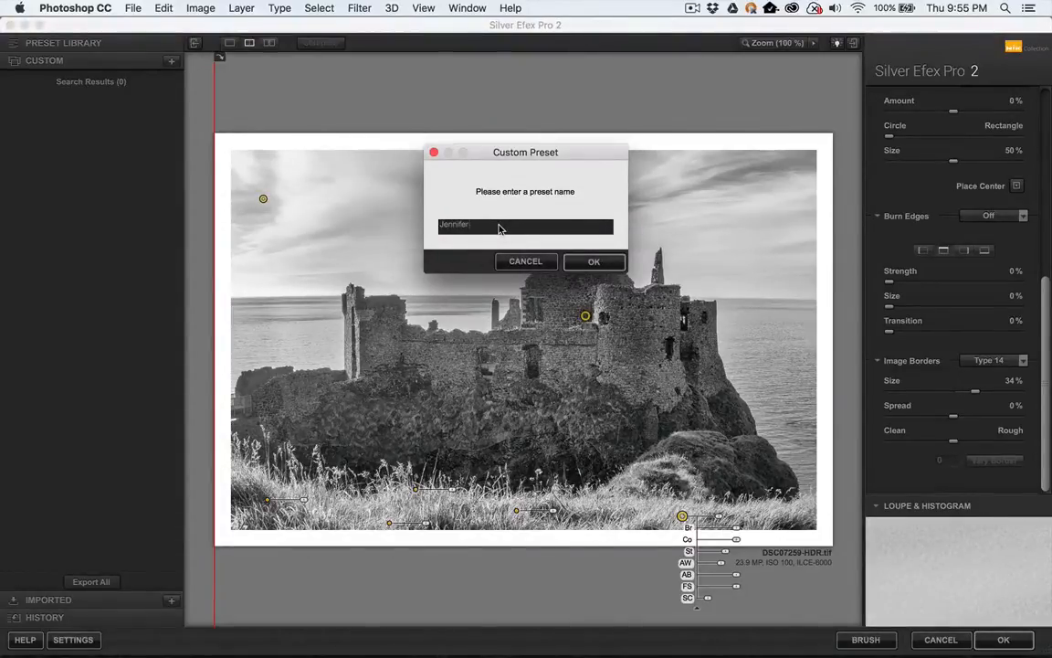
{"action": "type", "text": "'s Castle Preset"}
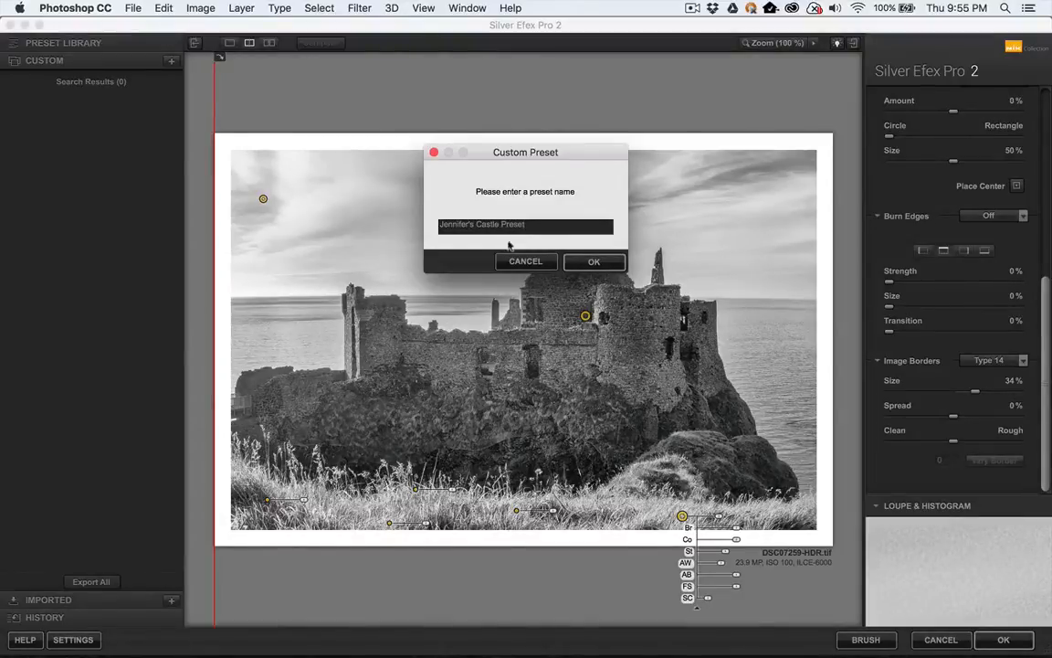
{"action": "left_click", "coordinate": [594, 262]}
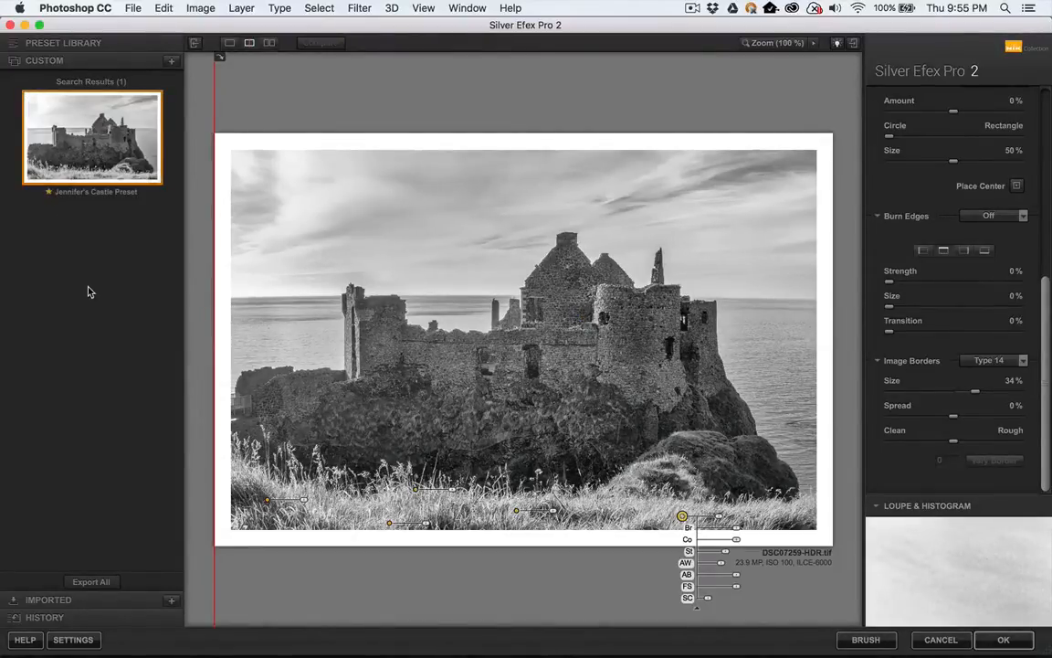
Find the newly saved castle preset among the Favorites in the preset library and select it.
{"action": "left_click", "coordinate": [101, 43]}
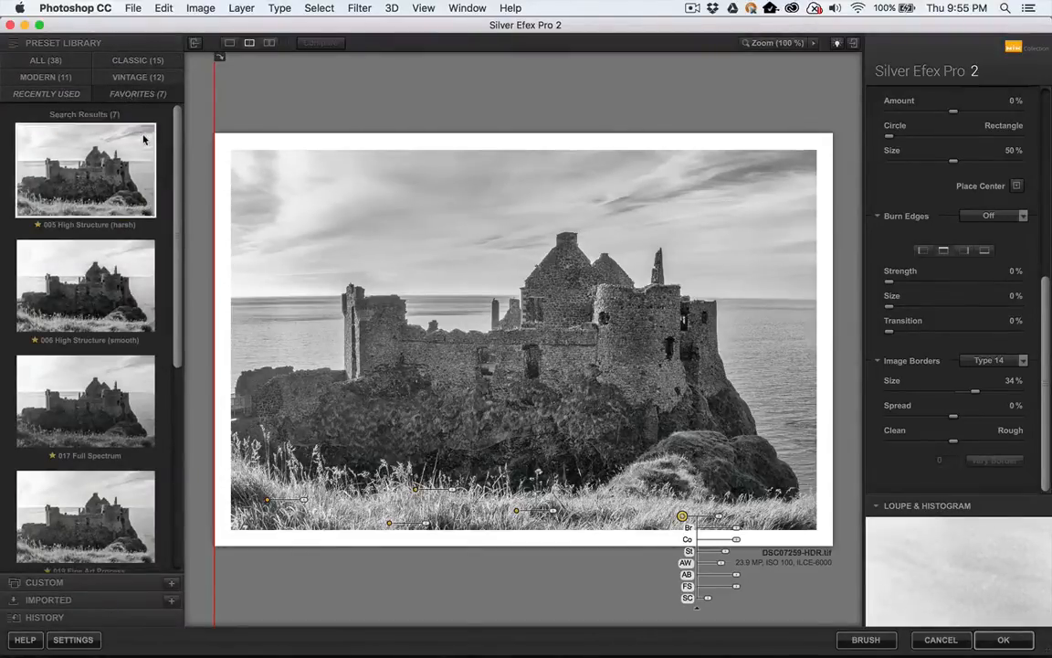
{"action": "scroll", "coordinate": [146, 312], "scroll_direction": "down", "scroll_amount": 5}
{"action": "scroll", "coordinate": [146, 312], "scroll_direction": "down", "scroll_amount": 2}
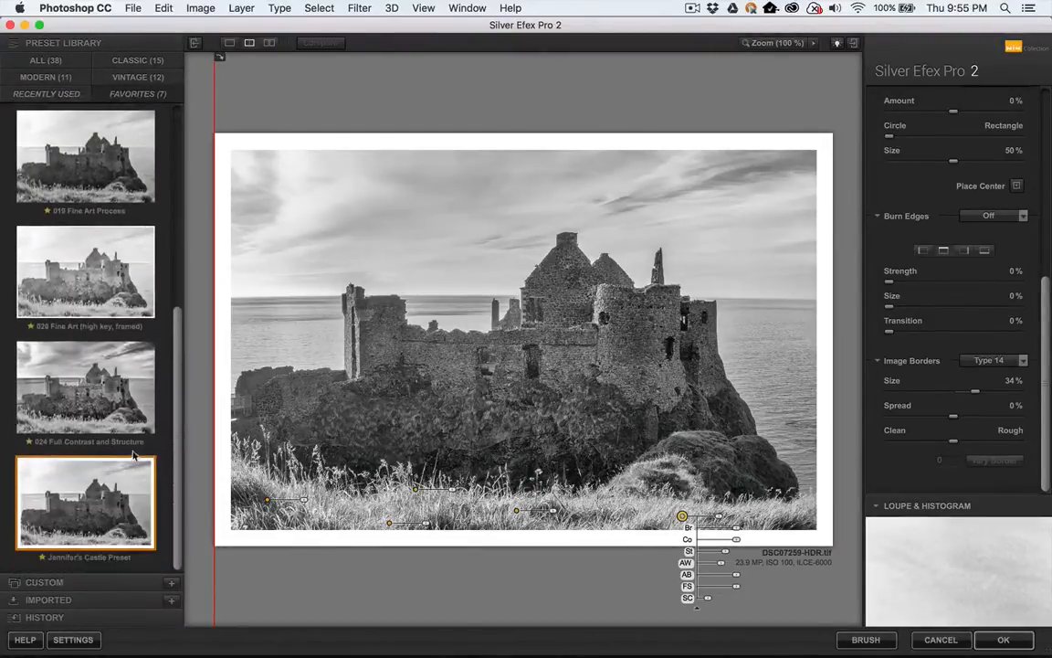
{"action": "mouse_move", "coordinate": [108, 540]}
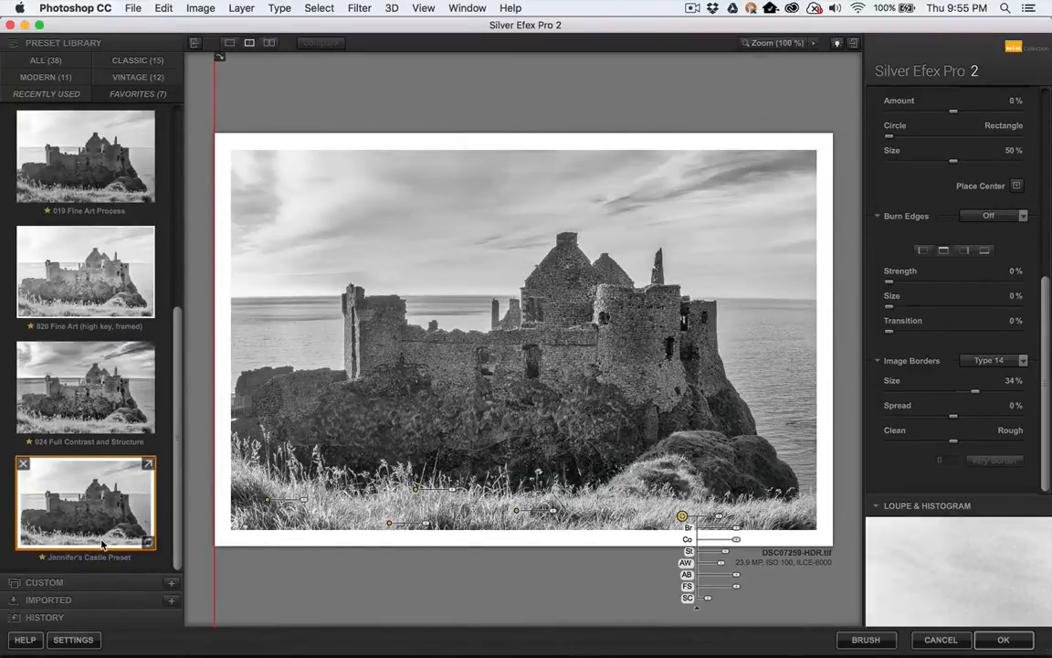
{"action": "left_click", "coordinate": [102, 544]}
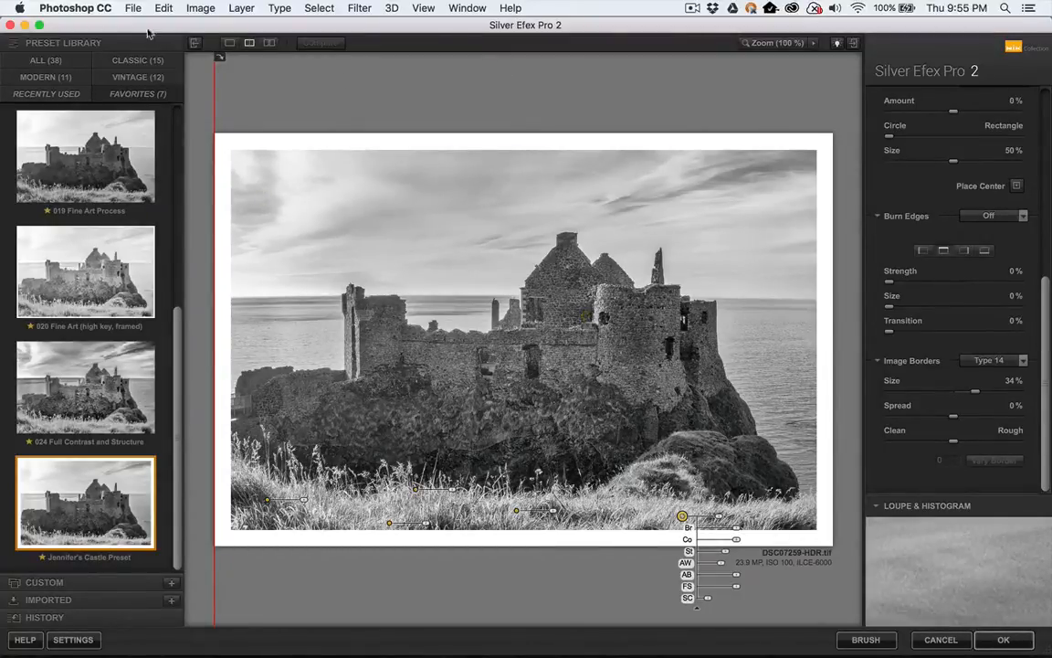
Hide the preset browser and inspect the castle's stonework, netting and foliage at 100% zoom, ending on the full image.
{"action": "left_click", "coordinate": [197, 45]}
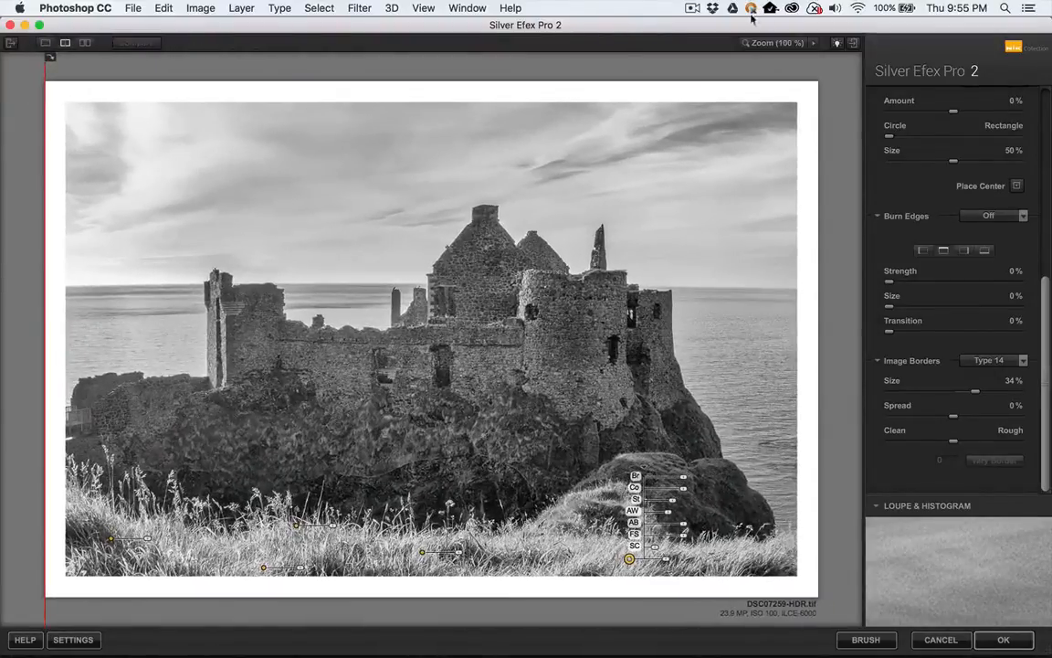
{"action": "key", "text": "space"}
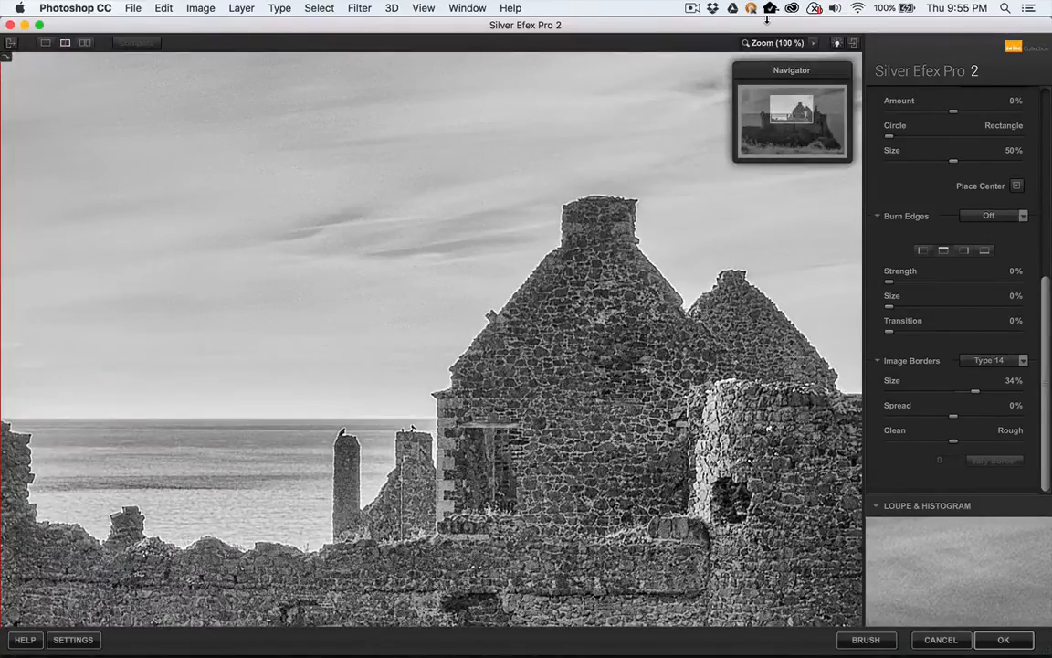
{"action": "left_click_drag", "start_coordinate": [685, 326], "coordinate": [679, 309]}
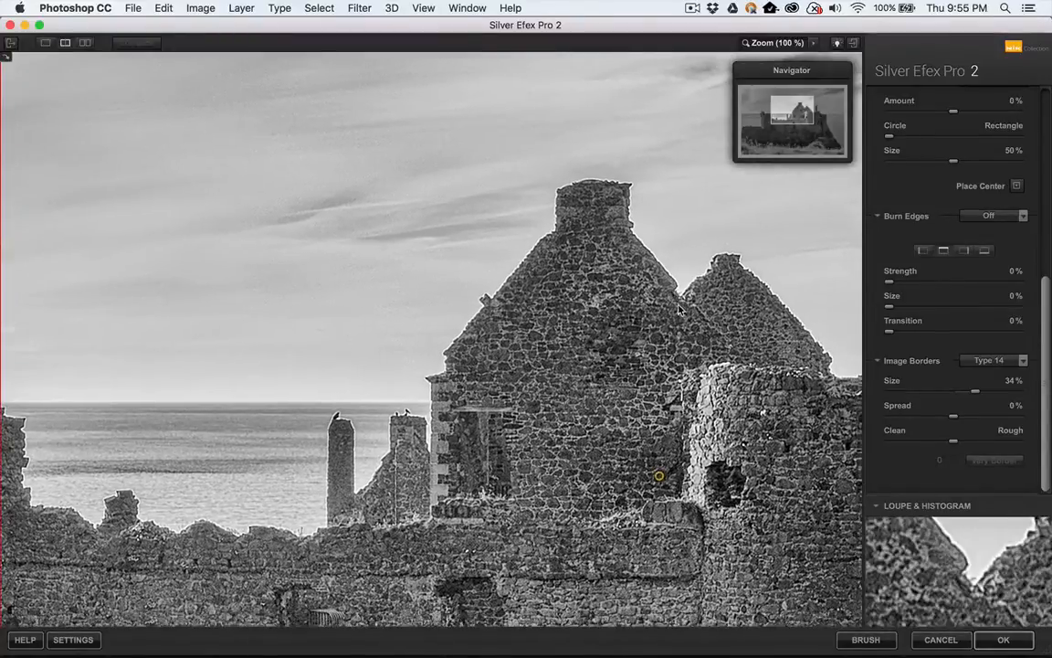
{"action": "left_click", "coordinate": [1044, 524]}
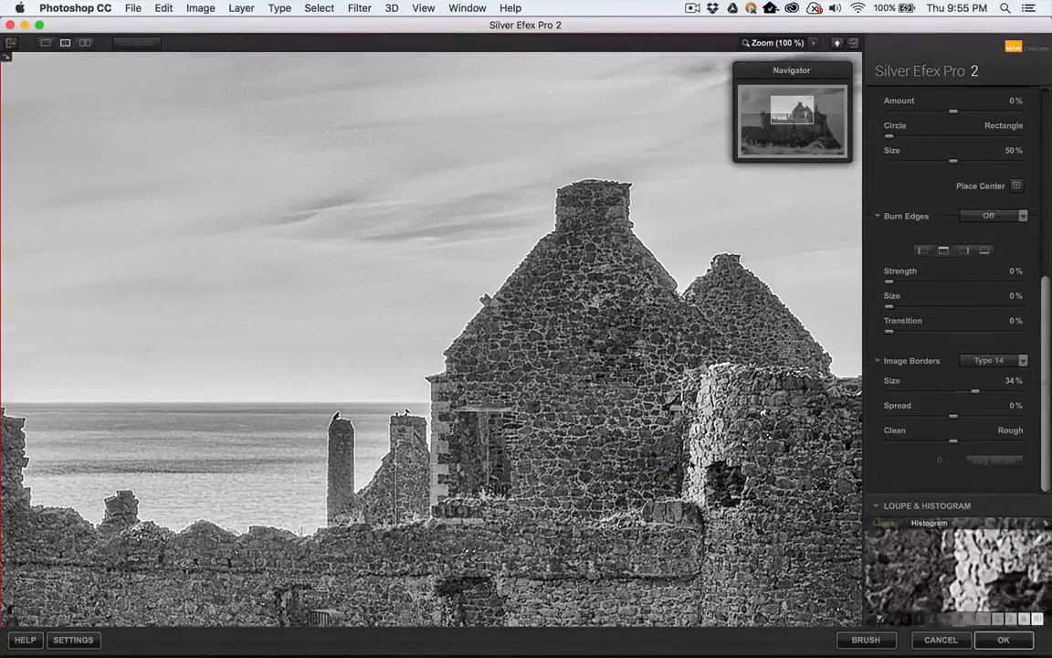
{"action": "scroll", "coordinate": [497, 343], "scroll_direction": "down", "scroll_amount": 4}
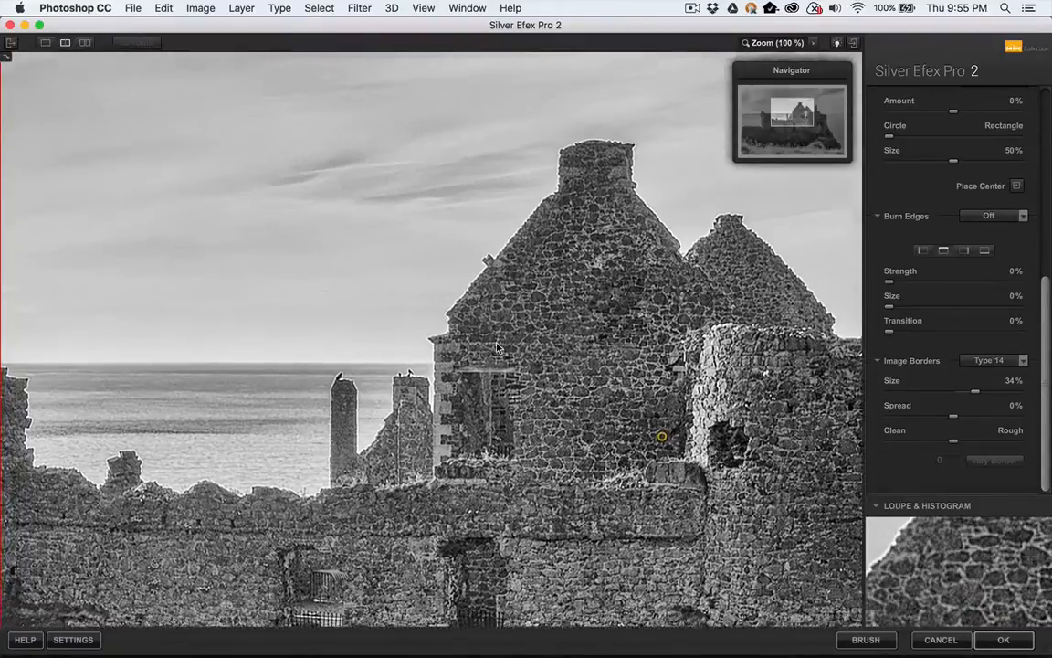
{"action": "scroll", "coordinate": [497, 345], "scroll_direction": "down", "scroll_amount": 10}
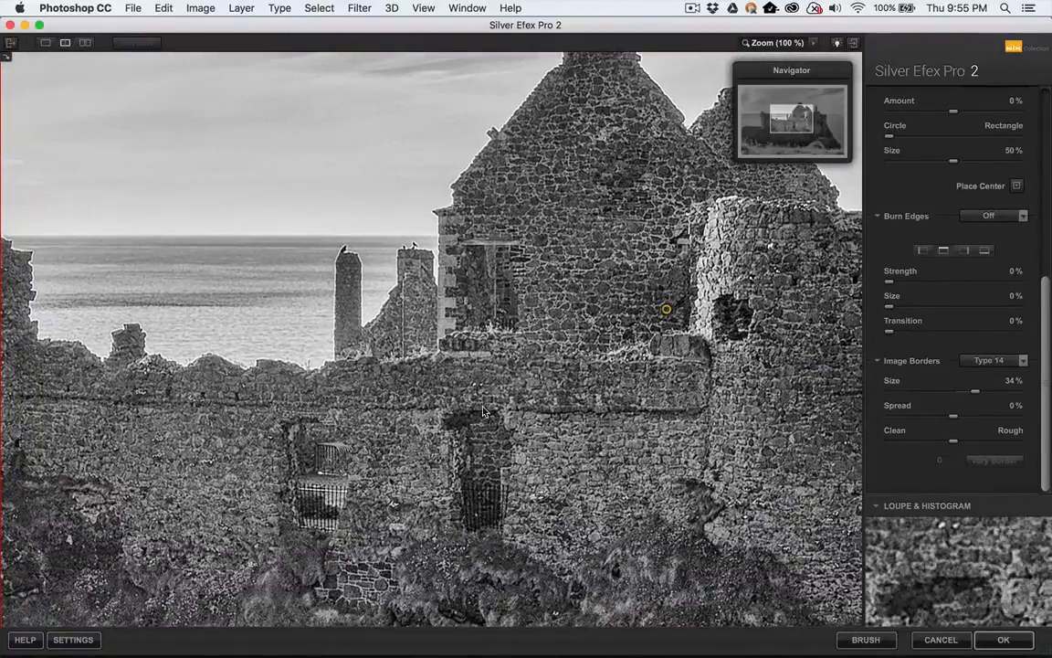
{"action": "scroll", "coordinate": [484, 411], "scroll_direction": "down", "scroll_amount": 12}
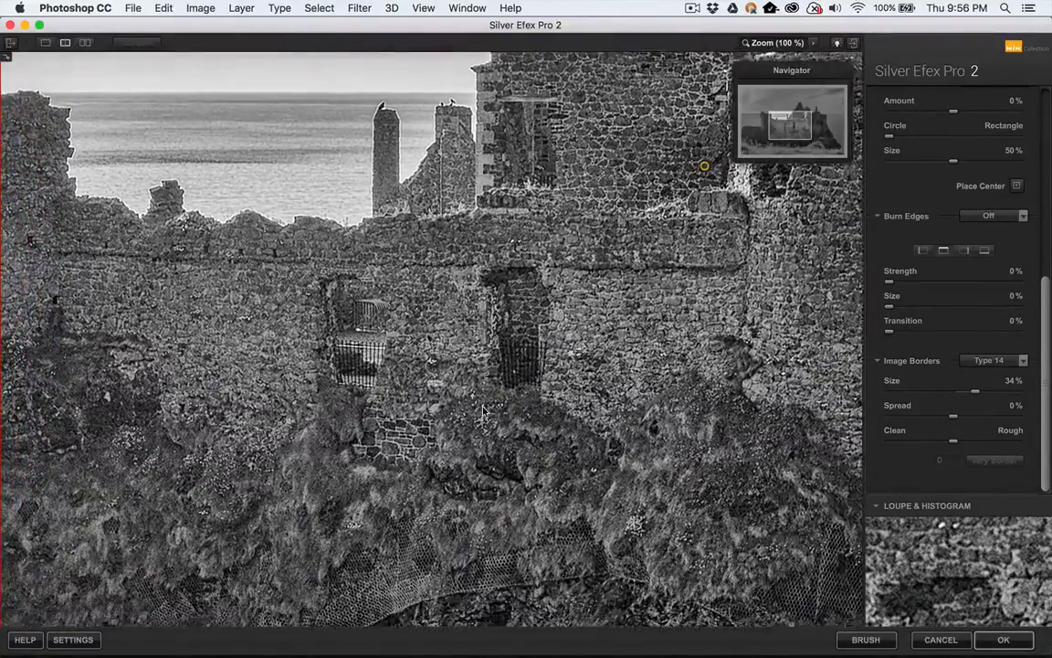
{"action": "scroll", "coordinate": [484, 412], "scroll_direction": "down", "scroll_amount": 10}
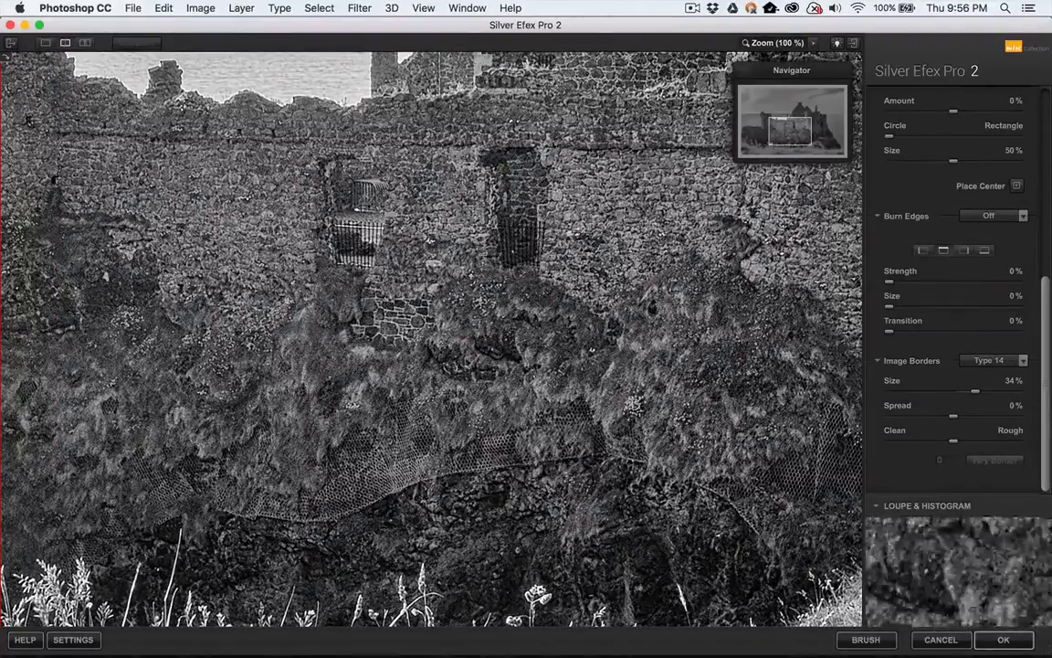
{"action": "mouse_move", "coordinate": [1040, 537]}
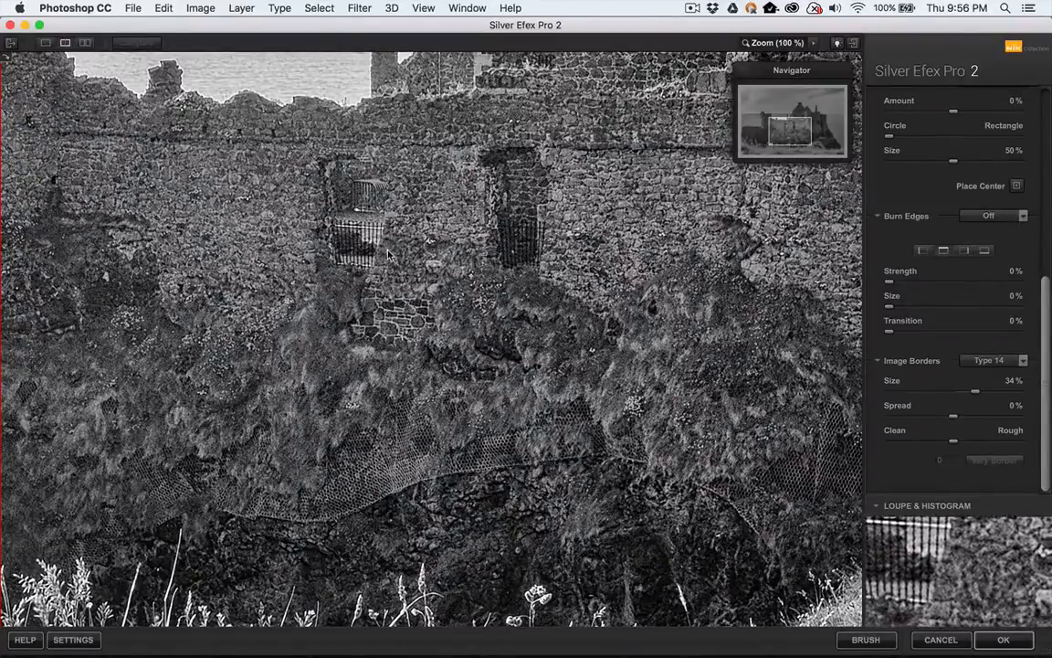
{"action": "mouse_move", "coordinate": [974, 550]}
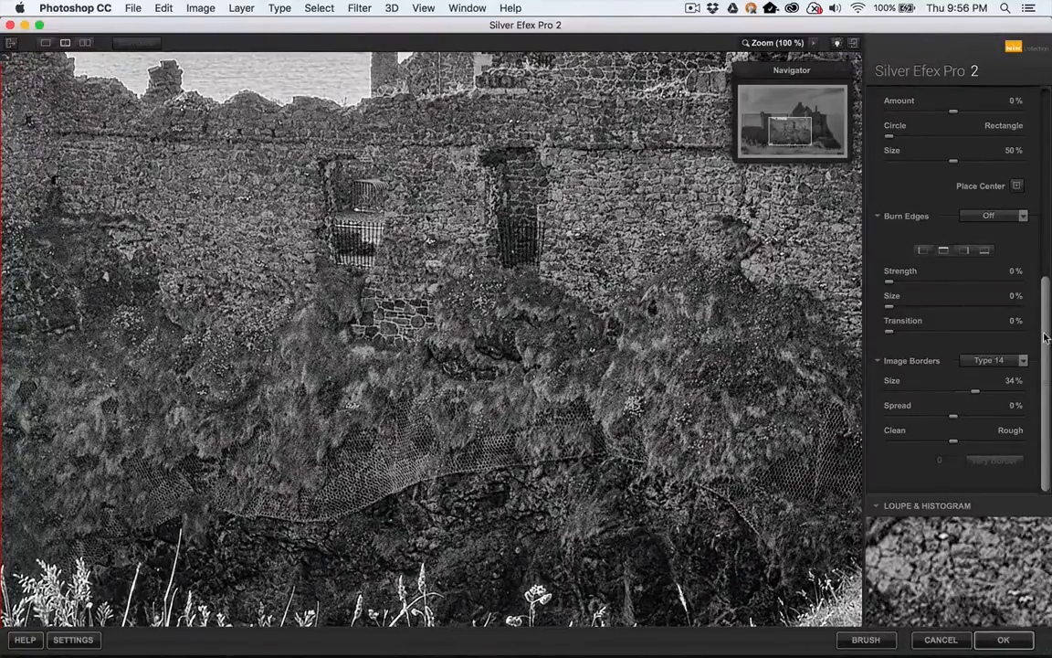
{"action": "left_click", "coordinate": [823, 92]}
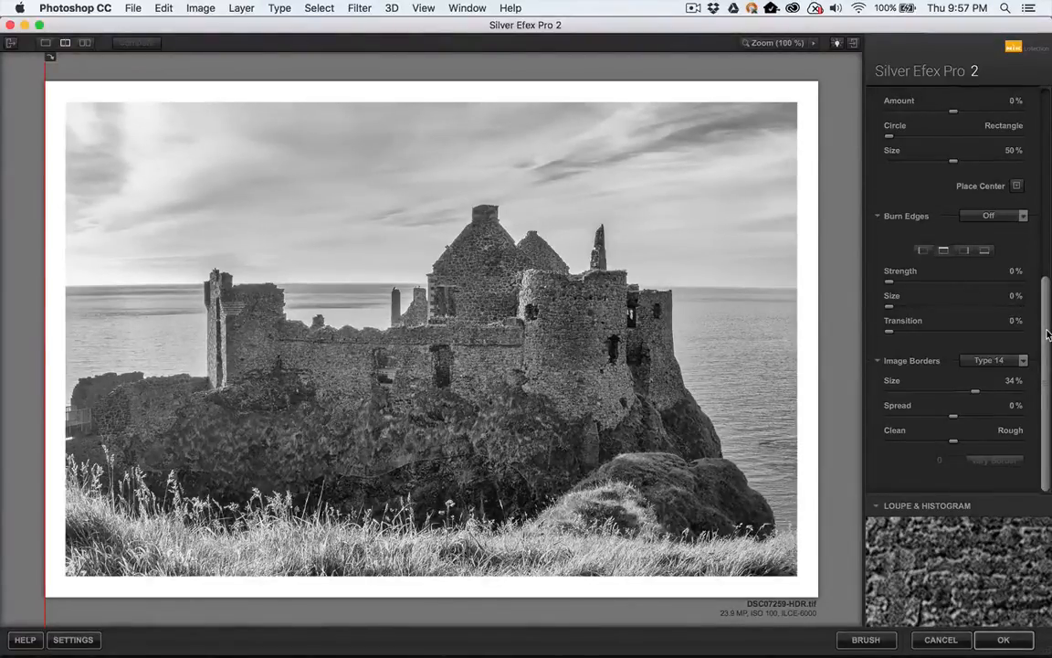
Add a selective control point in the sky above the sea and raise its Selective Colorization to the maximum.
{"action": "left_click_drag", "start_coordinate": [1048, 335], "coordinate": [1049, 140]}
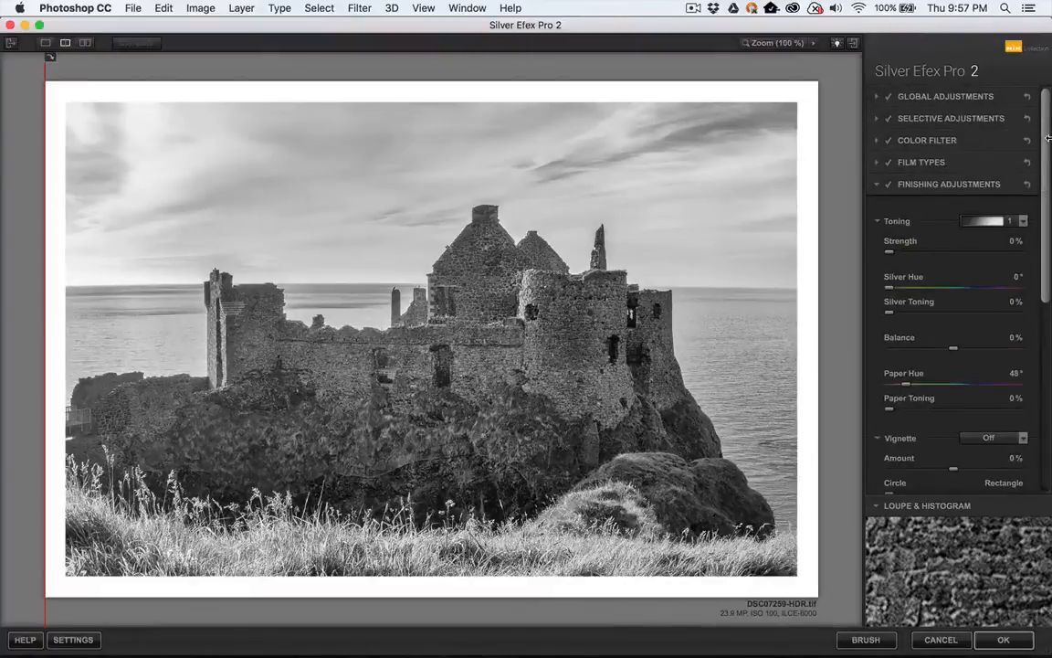
{"action": "left_click", "coordinate": [877, 118]}
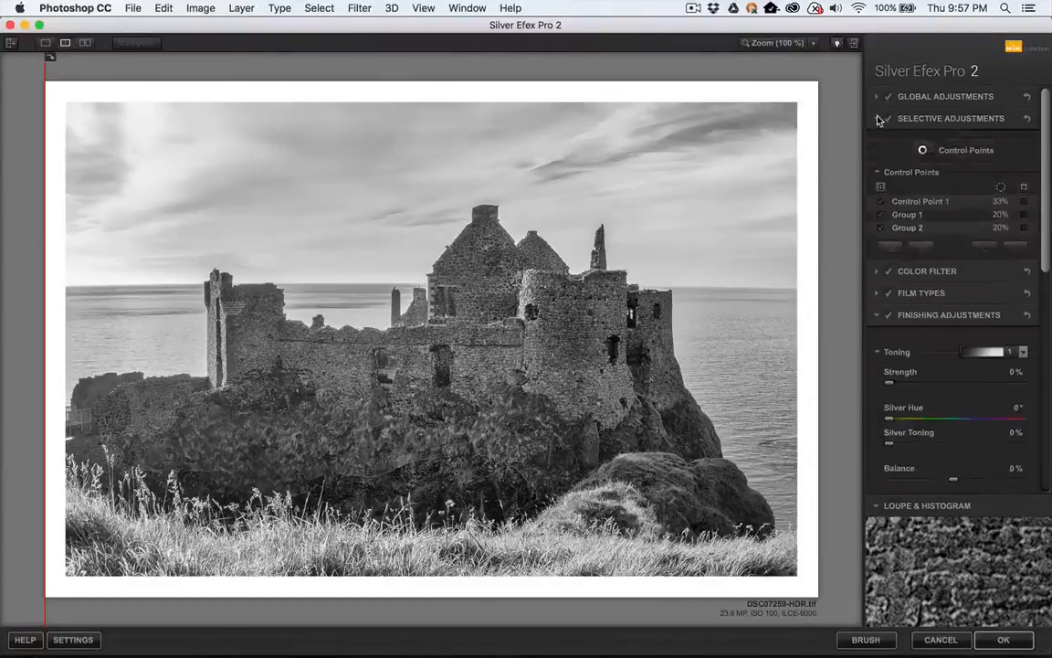
{"action": "left_click", "coordinate": [924, 150]}
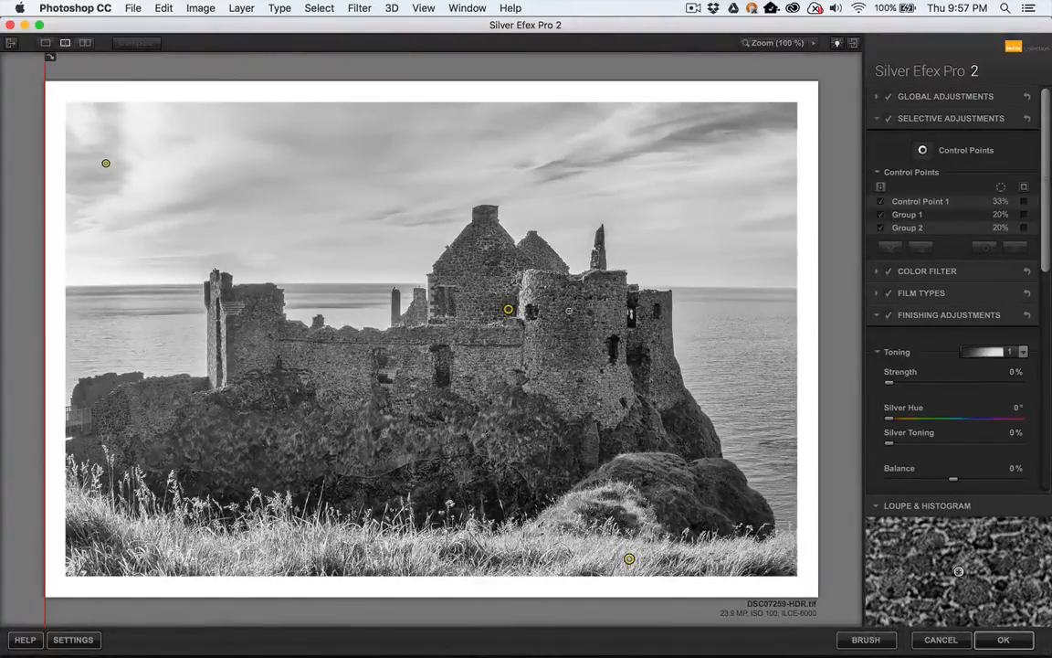
{"action": "left_click", "coordinate": [693, 163]}
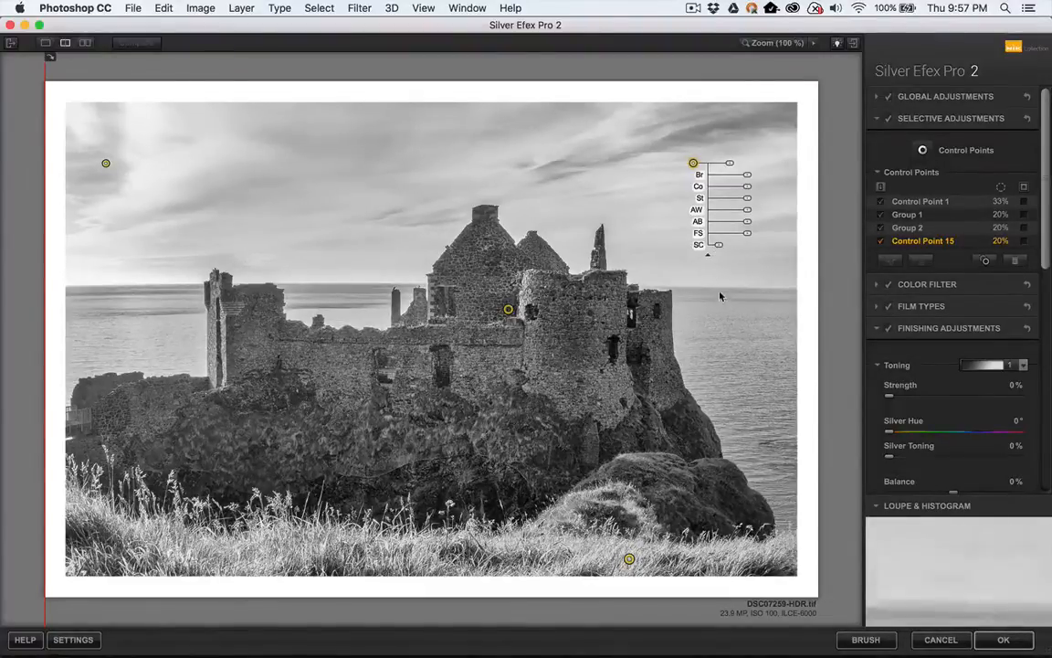
{"action": "left_click", "coordinate": [719, 247]}
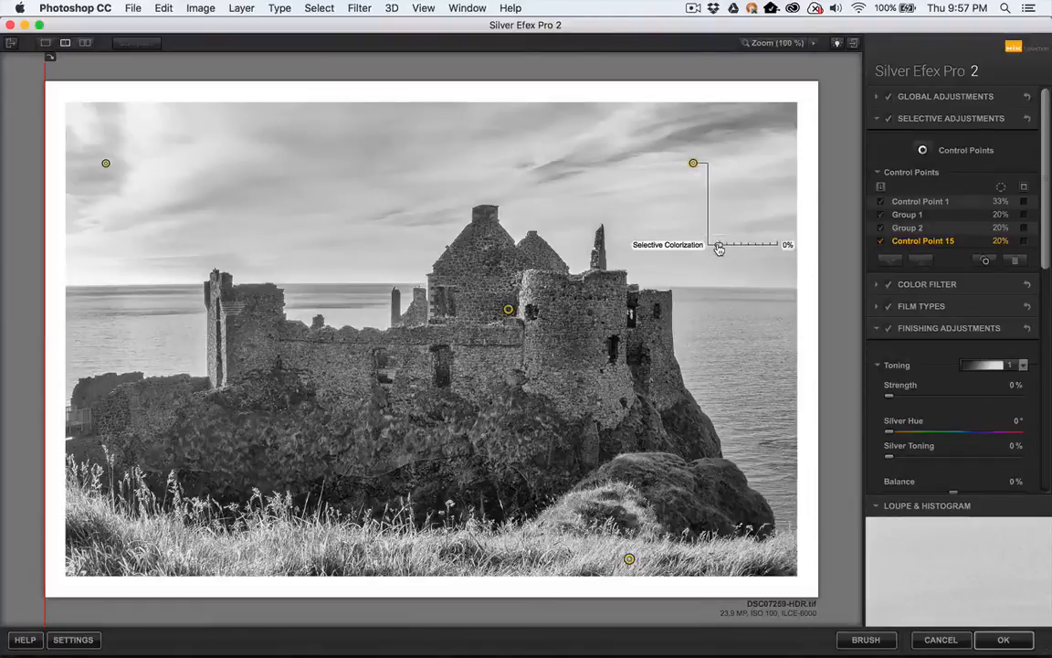
{"action": "left_click_drag", "start_coordinate": [719, 246], "coordinate": [781, 250]}
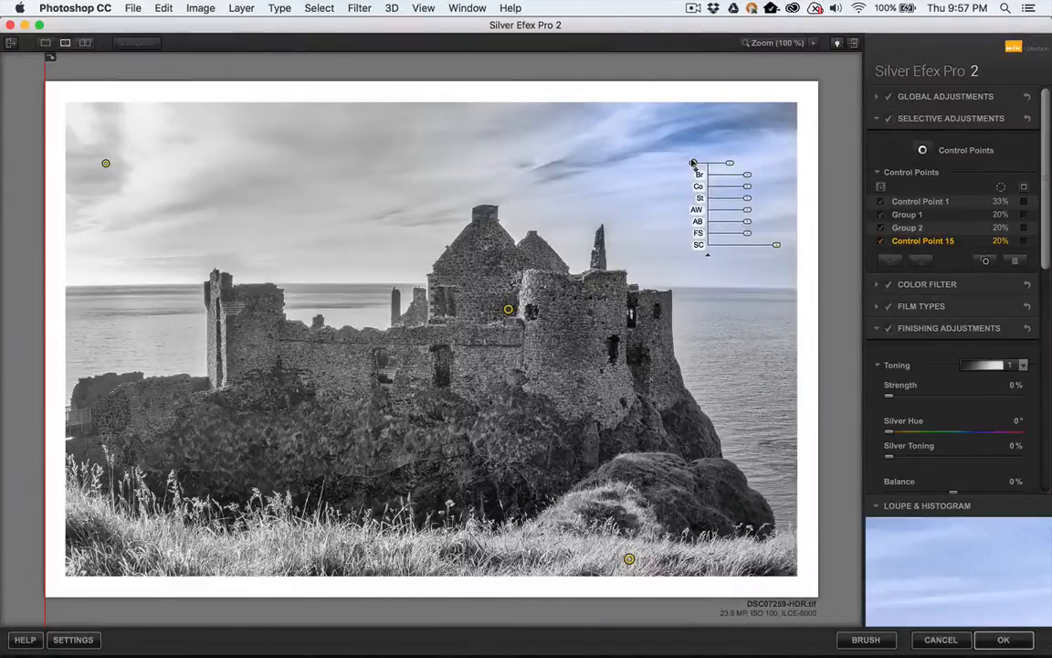
Move the colorizing control point onto the castle wall and along the foreground grass to sample different original colours.
{"action": "left_click_drag", "start_coordinate": [693, 163], "coordinate": [506, 357]}
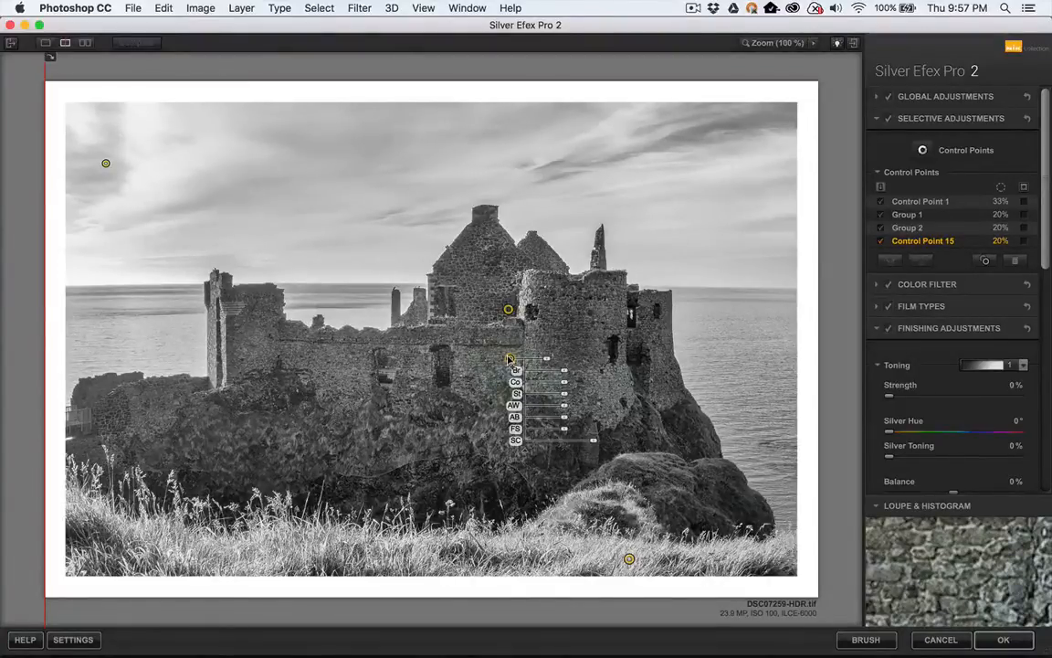
{"action": "left_click_drag", "start_coordinate": [509, 358], "coordinate": [271, 554]}
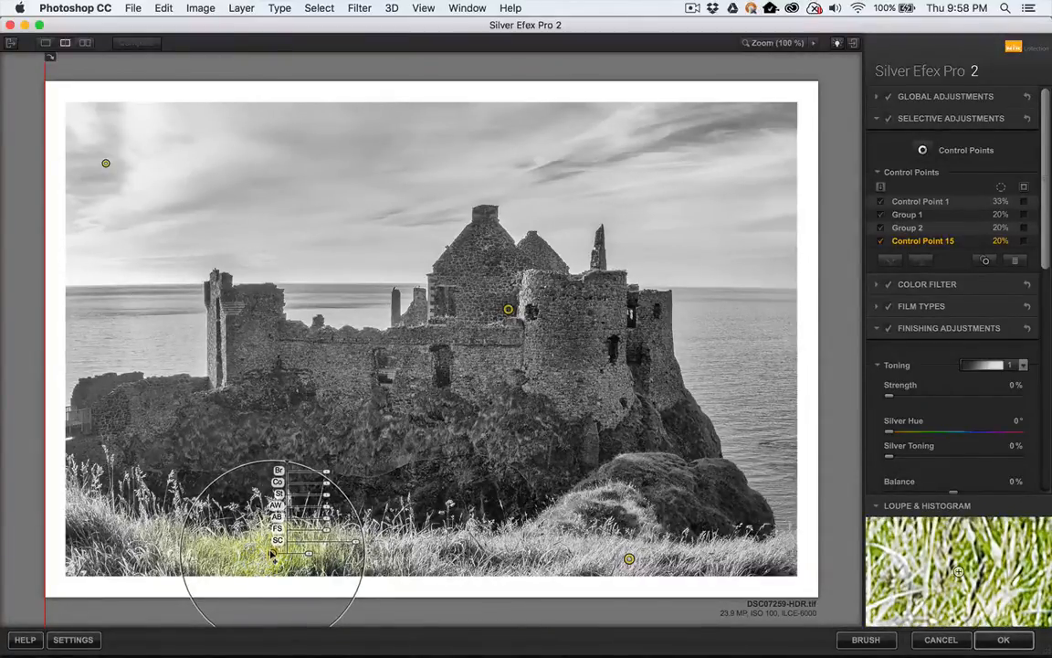
{"action": "left_click_drag", "start_coordinate": [271, 554], "coordinate": [291, 549]}
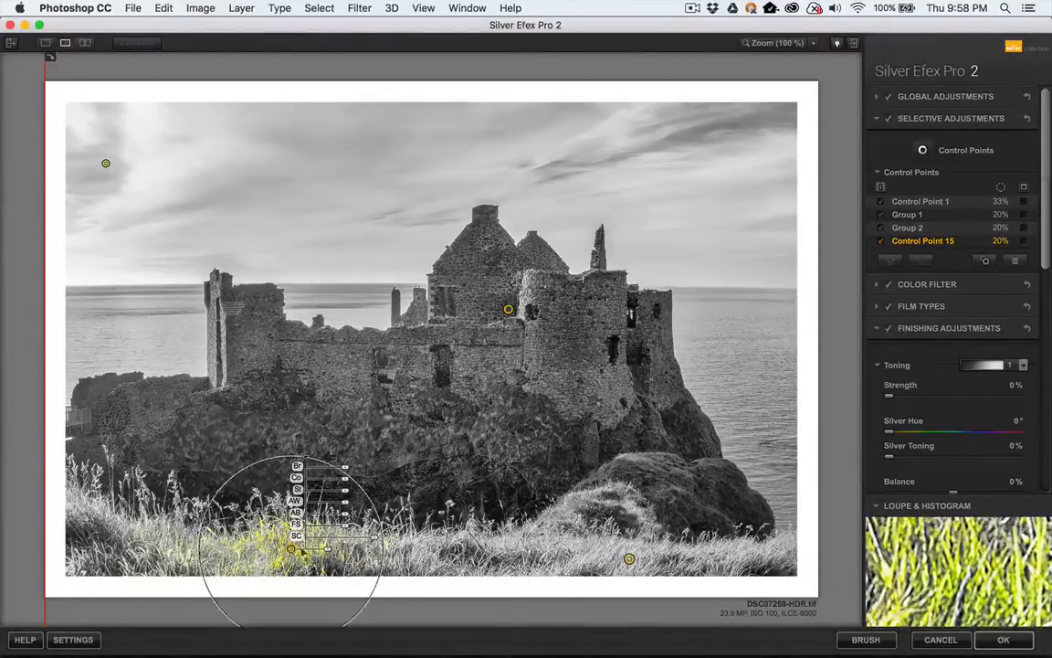
{"action": "left_click_drag", "start_coordinate": [291, 548], "coordinate": [412, 553]}
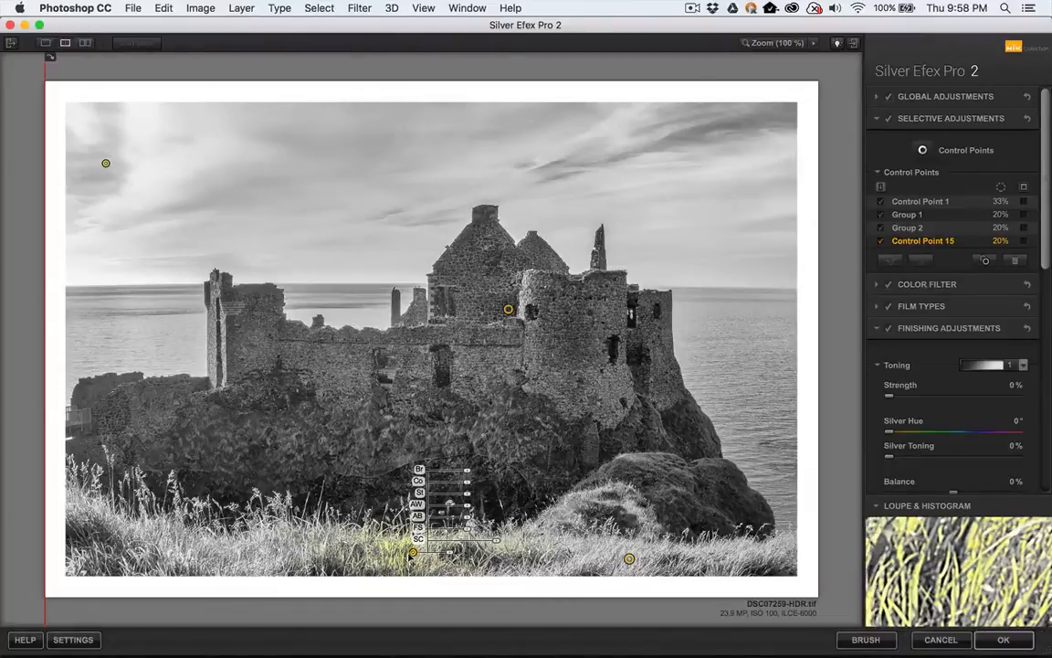
{"action": "left_click_drag", "start_coordinate": [410, 555], "coordinate": [405, 554]}
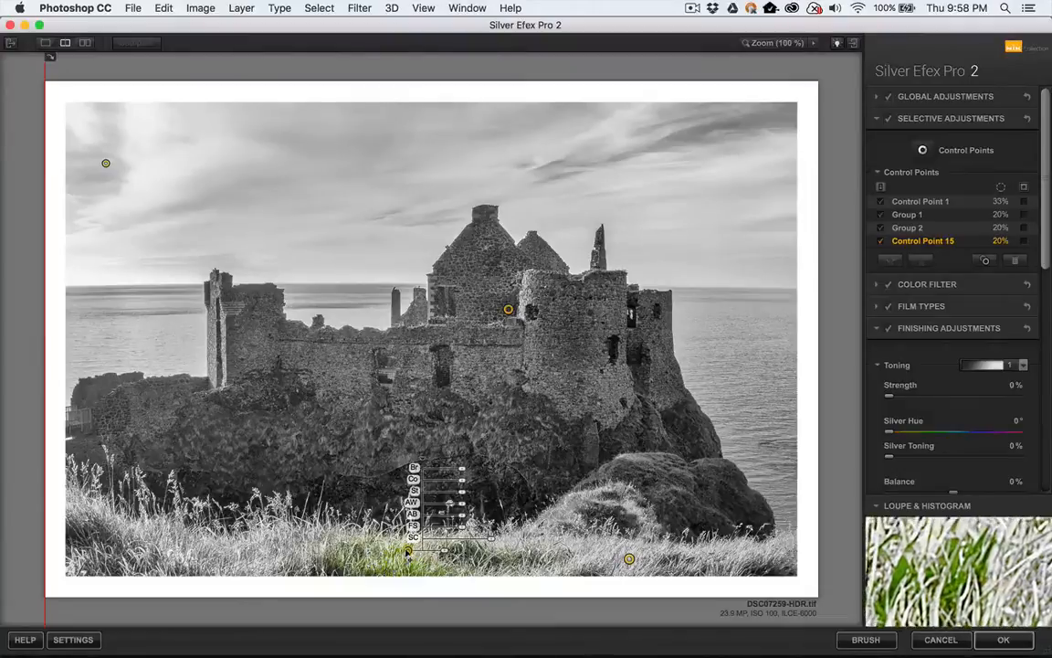
{"action": "left_click", "coordinate": [406, 551]}
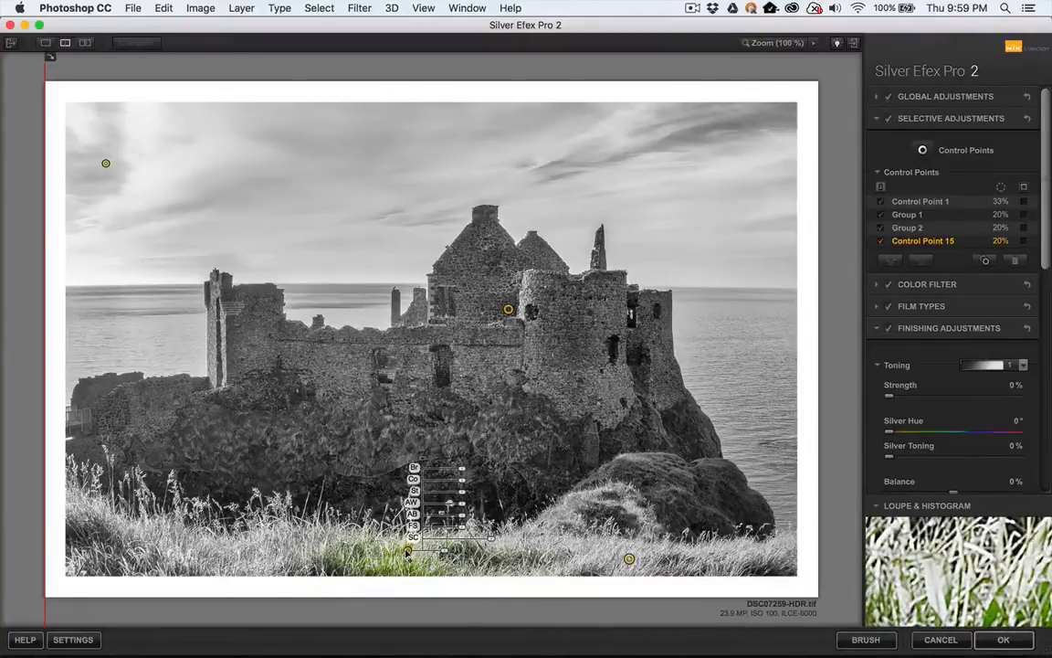
{"action": "left_click_drag", "start_coordinate": [408, 551], "coordinate": [375, 552]}
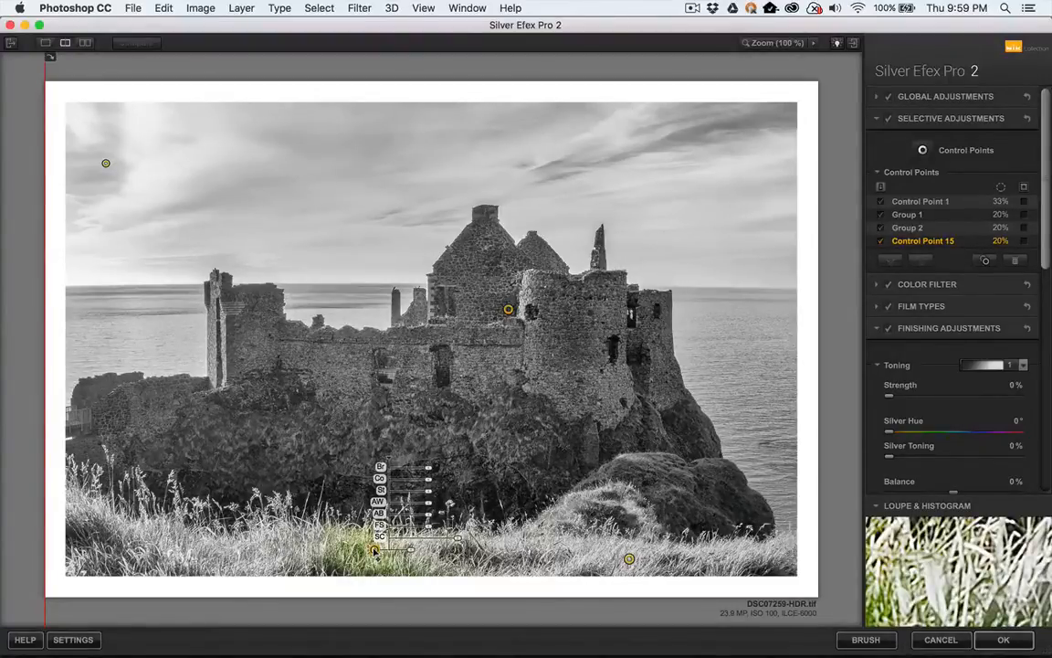
Enlarge the grass control point's area of effect to 56%, and delete that control point.
{"action": "left_click", "coordinate": [374, 551]}
{"action": "left_click_drag", "start_coordinate": [416, 548], "coordinate": [435, 555]}
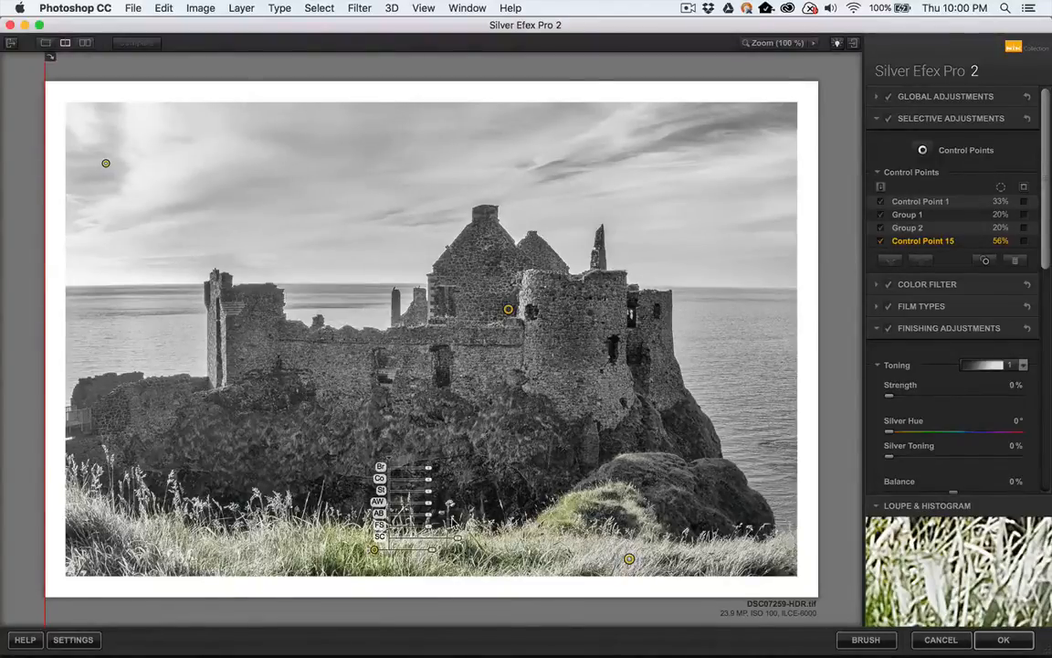
{"action": "key", "text": "Delete"}
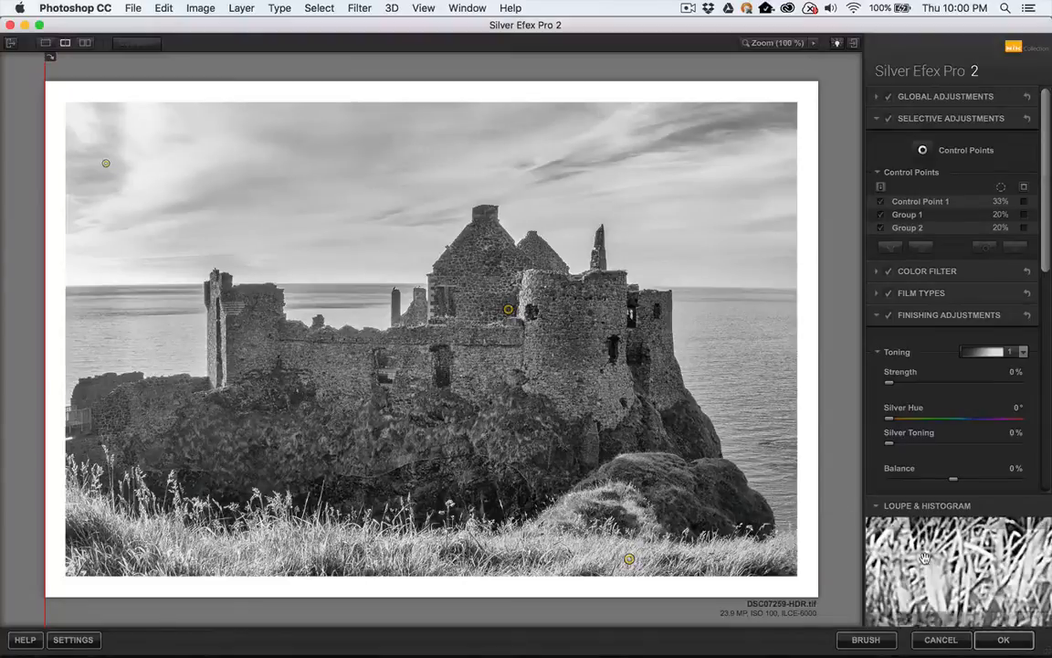
Review the remaining finishing adjustments and apply the black-and-white conversion to the castle photo, returning to Photoshop.
{"action": "scroll", "coordinate": [950, 477], "scroll_direction": "down", "scroll_amount": 3}
{"action": "scroll", "coordinate": [950, 477], "scroll_direction": "down", "scroll_amount": 15}
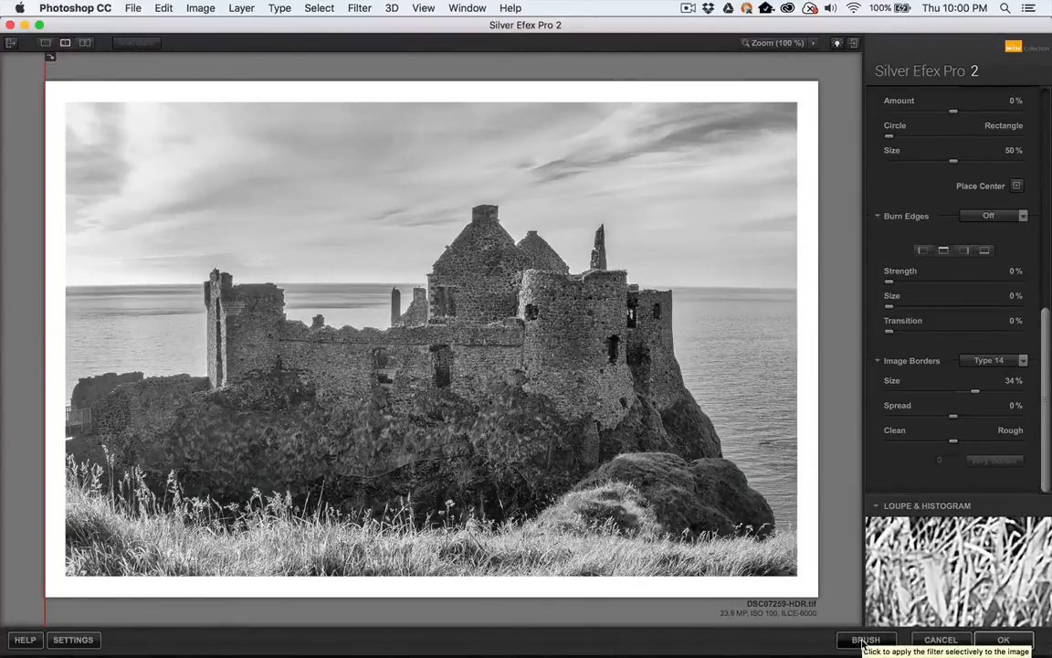
{"action": "left_click", "coordinate": [1018, 641]}
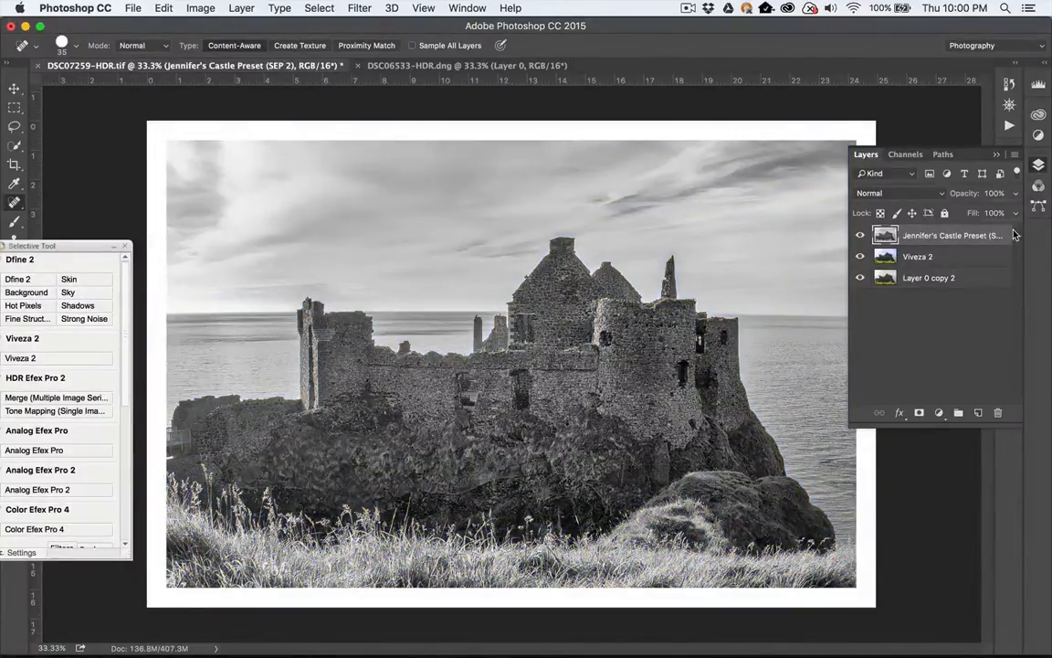
Toggle the visibility of the black-and-white and Viveza 2 layers to compare each editing stage with the original, leaving all layers shown.
{"action": "left_click", "coordinate": [859, 256]}
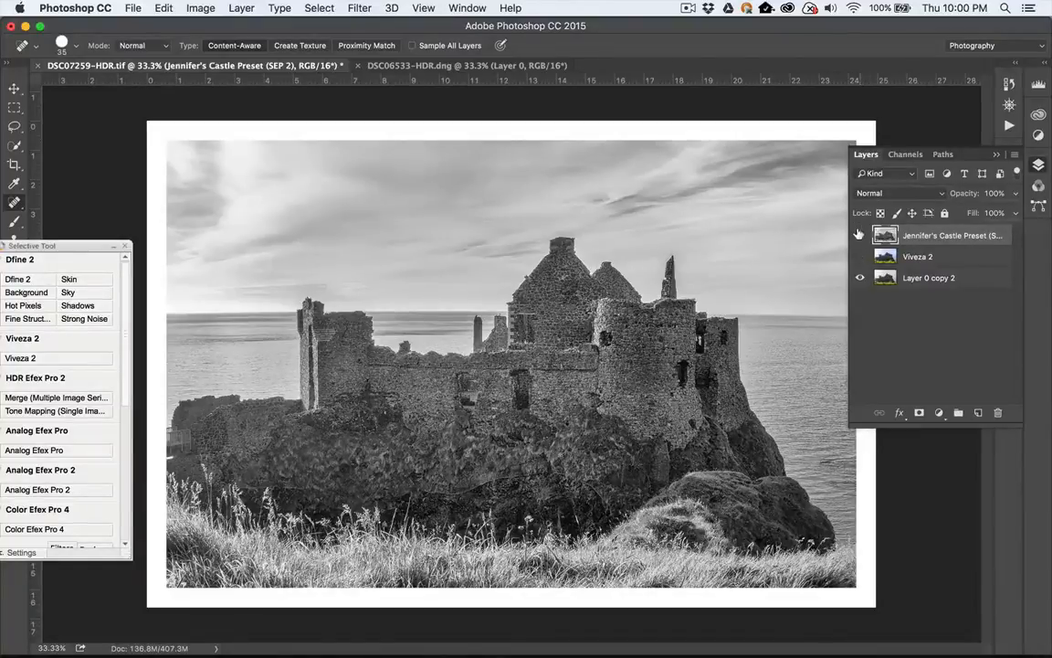
{"action": "left_click", "coordinate": [858, 235]}
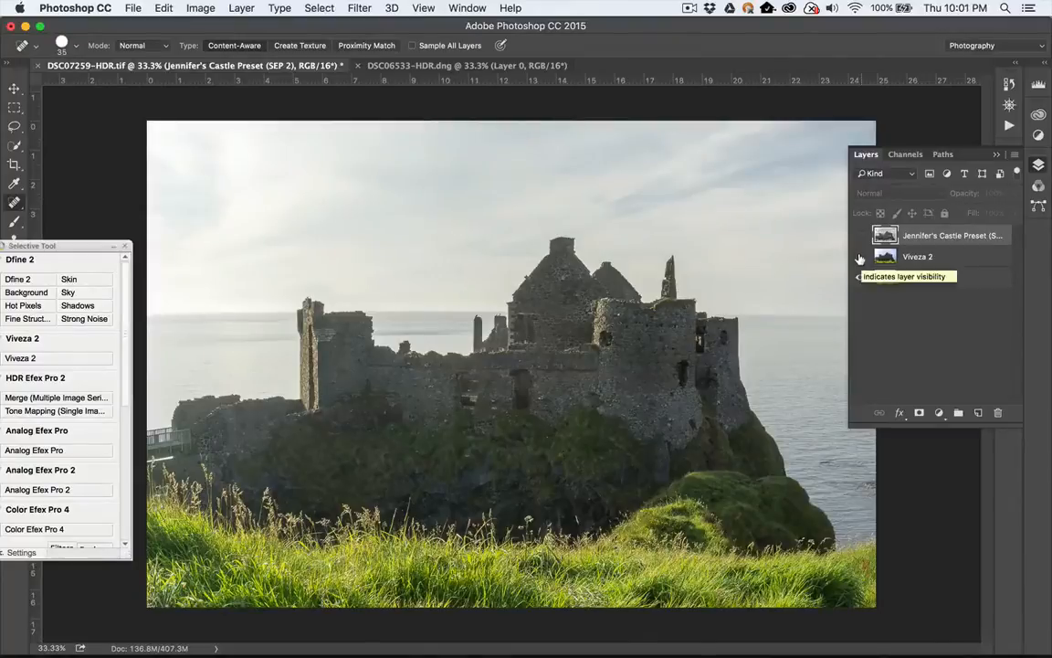
{"action": "left_click", "coordinate": [860, 257]}
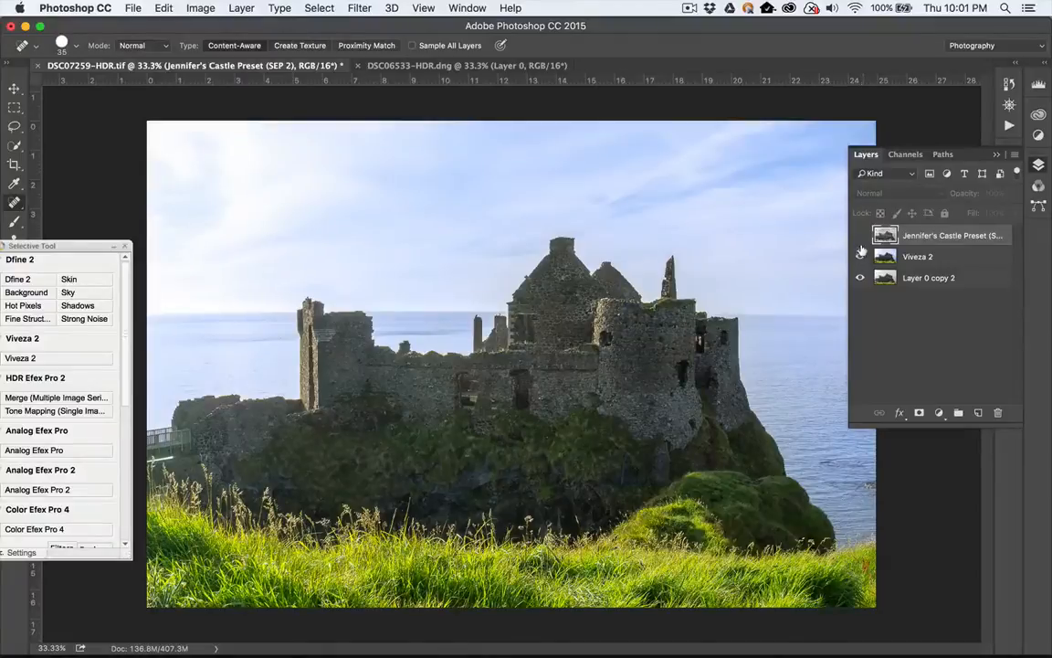
{"action": "left_click", "coordinate": [859, 236]}
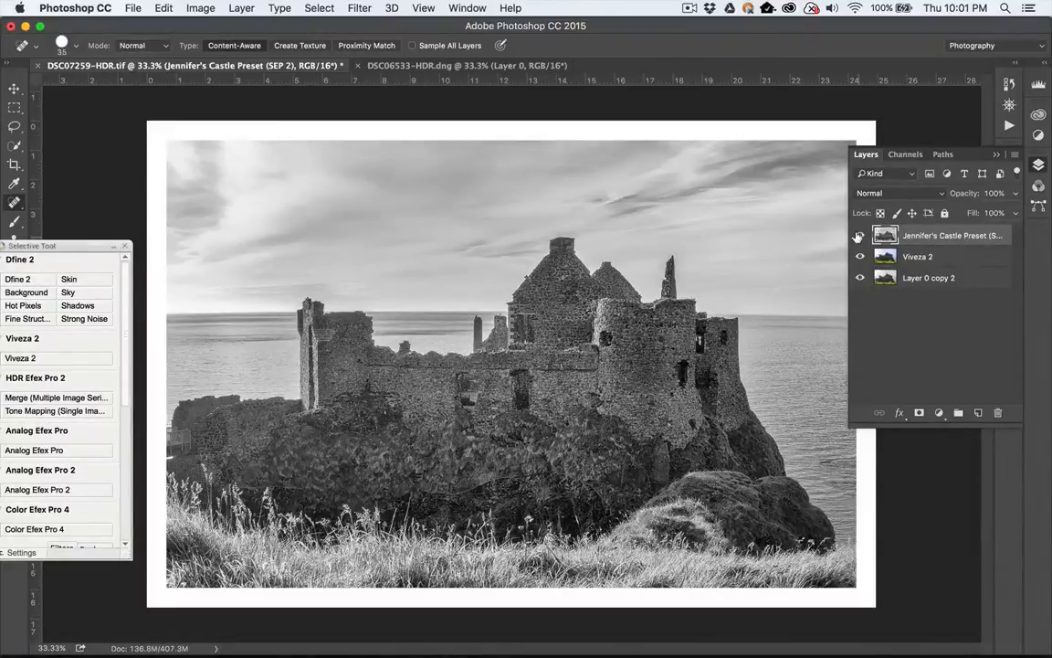
{"action": "left_click", "coordinate": [858, 236]}
{"action": "left_click", "coordinate": [859, 236]}
{"action": "left_click", "coordinate": [858, 236]}
{"action": "left_click", "coordinate": [858, 236]}
Patch a small spot in the sky above the sea with the Patch tool on the black-and-white layer, and clear the selection.
{"action": "left_click_drag", "start_coordinate": [16, 207], "coordinate": [60, 222]}
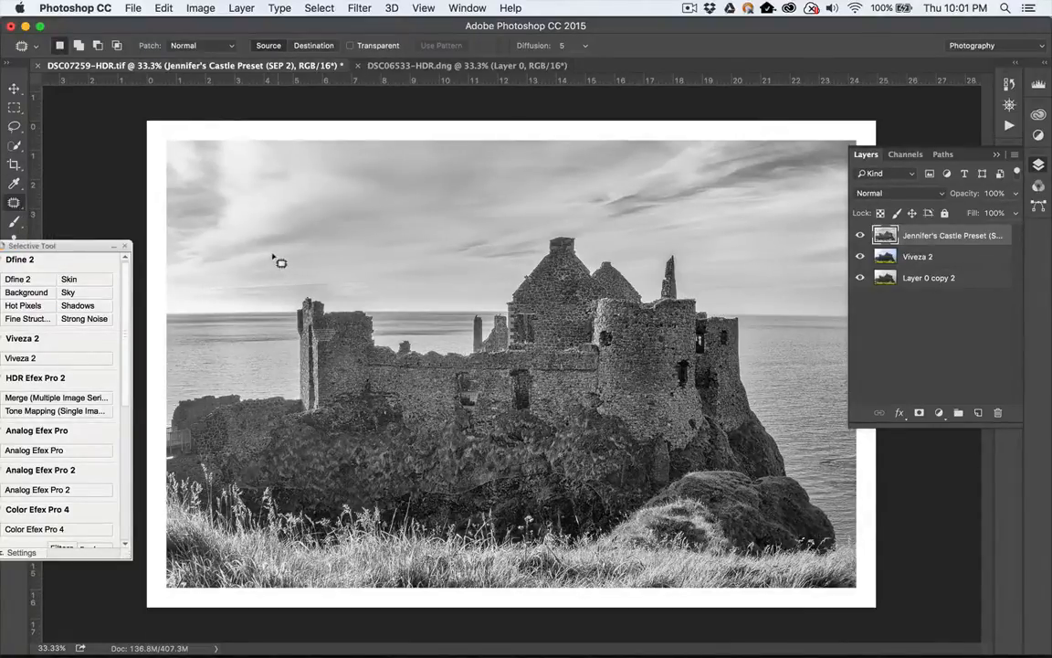
{"action": "mouse_move", "coordinate": [270, 270]}
{"action": "left_mouse_down"}
{"action": "mouse_move", "coordinate": [258, 280]}
{"action": "mouse_move", "coordinate": [237, 263]}
{"action": "mouse_move", "coordinate": [243, 239]}
{"action": "mouse_move", "coordinate": [264, 242]}
{"action": "mouse_move", "coordinate": [277, 254]}
{"action": "mouse_move", "coordinate": [271, 265]}
{"action": "mouse_move", "coordinate": [293, 250]}
{"action": "left_mouse_up"}
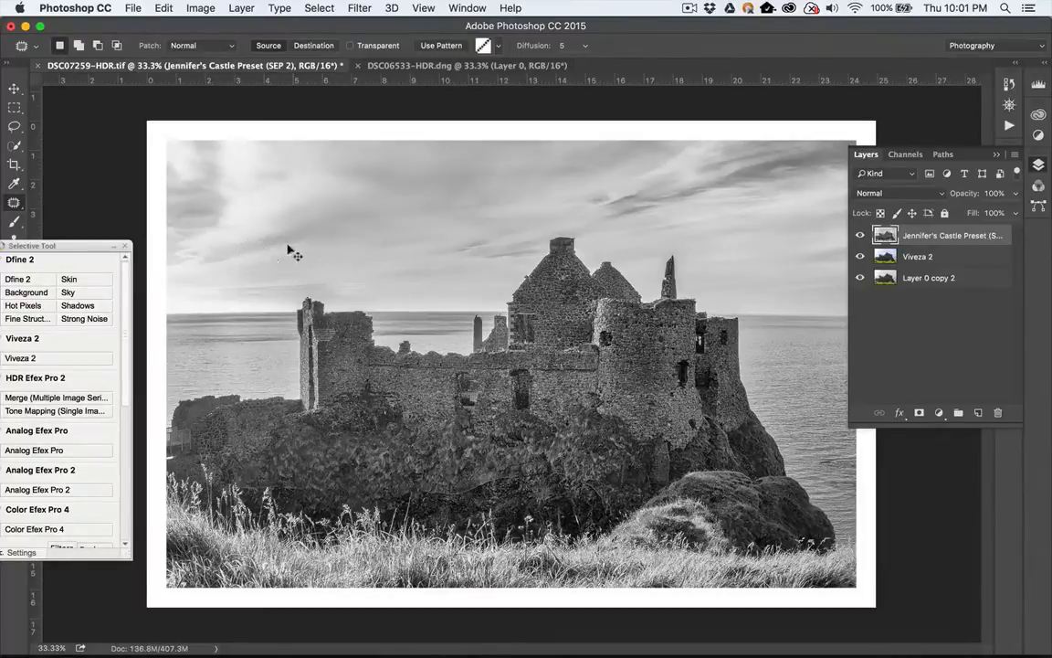
{"action": "key", "text": "ctrl+d"}
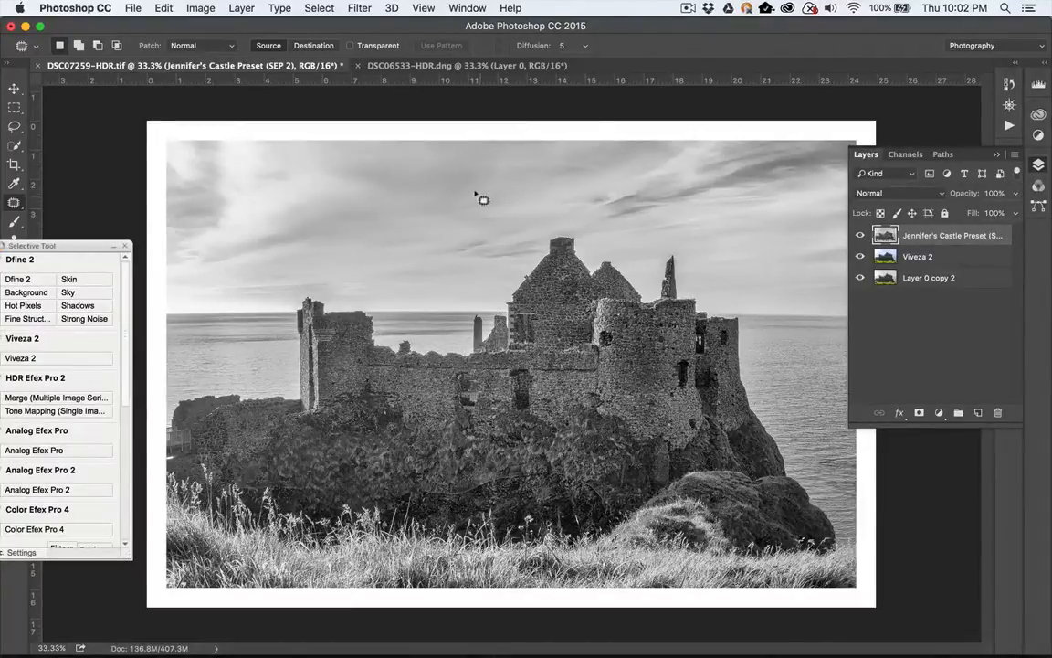
{"action": "left_click", "coordinate": [688, 9]}
{"action": "left_click", "coordinate": [701, 38]}
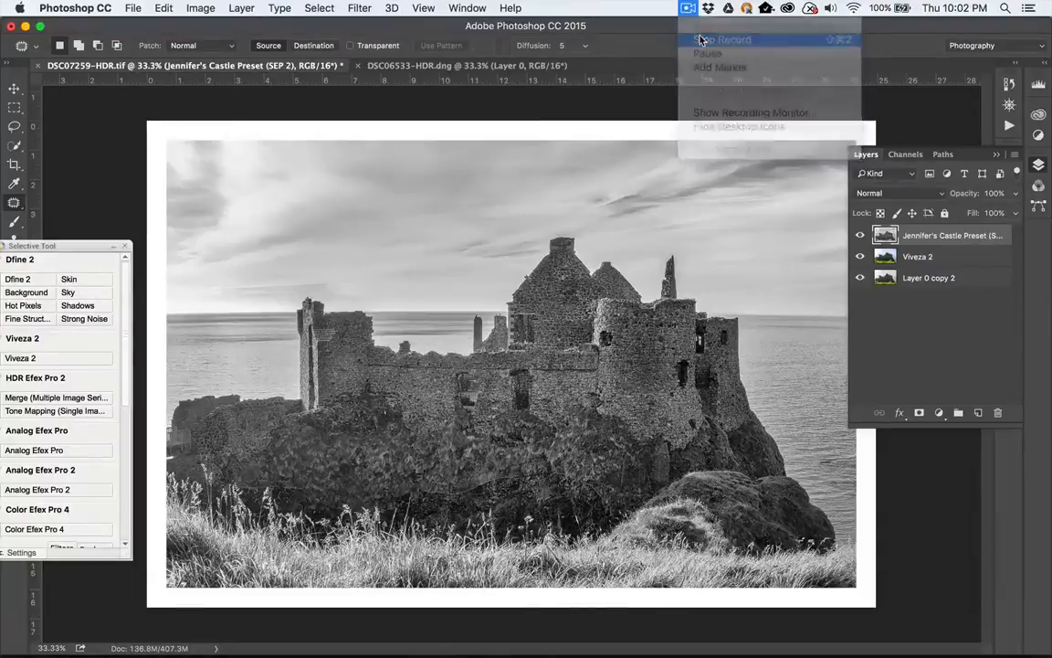